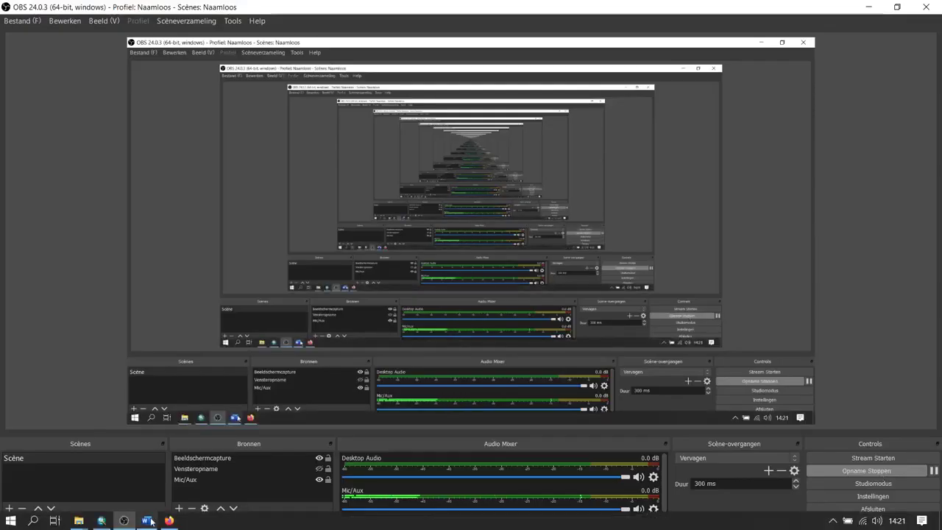
- Bring the ArcMap window with the finds map layout back in front of OBS Studio
click(102, 520)
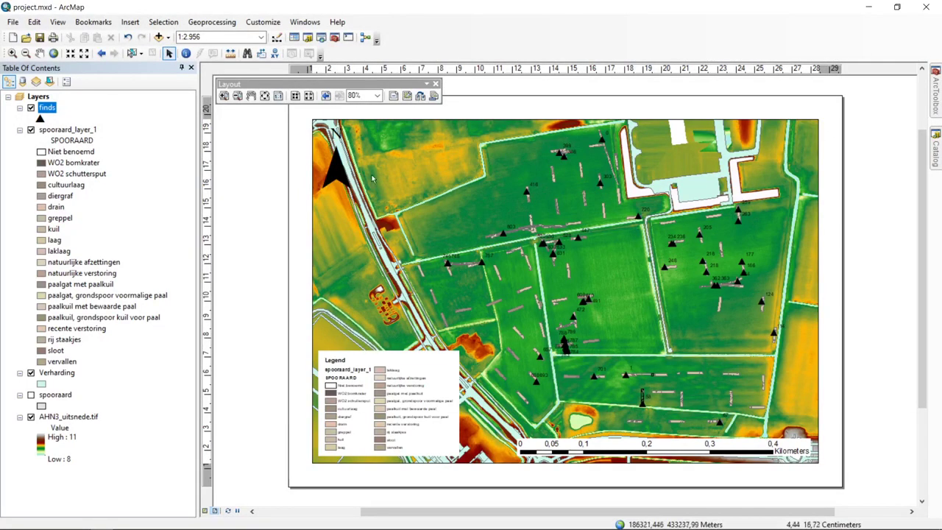
- Switch from page layout to data view and inspect the AHN3_uitsnede.tif layer's options
click(206, 511)
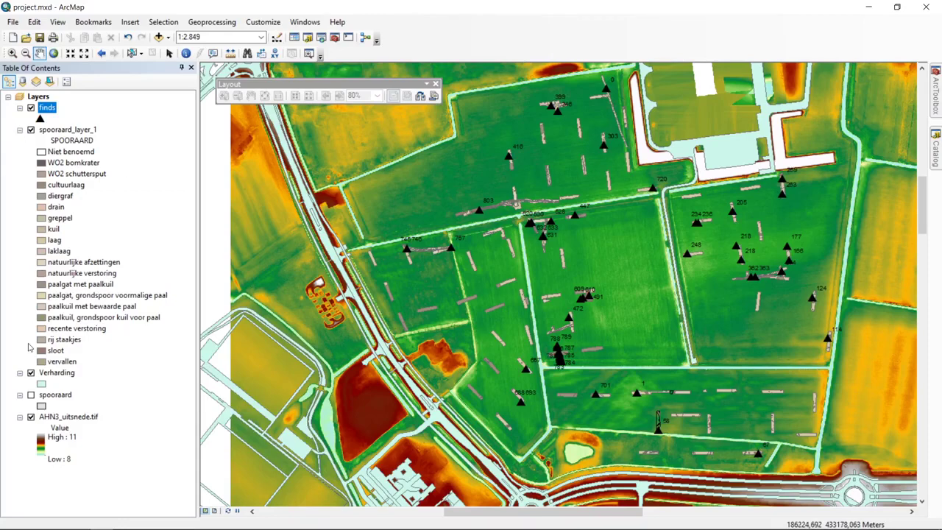
click(94, 418)
right_click(94, 418)
click(93, 418)
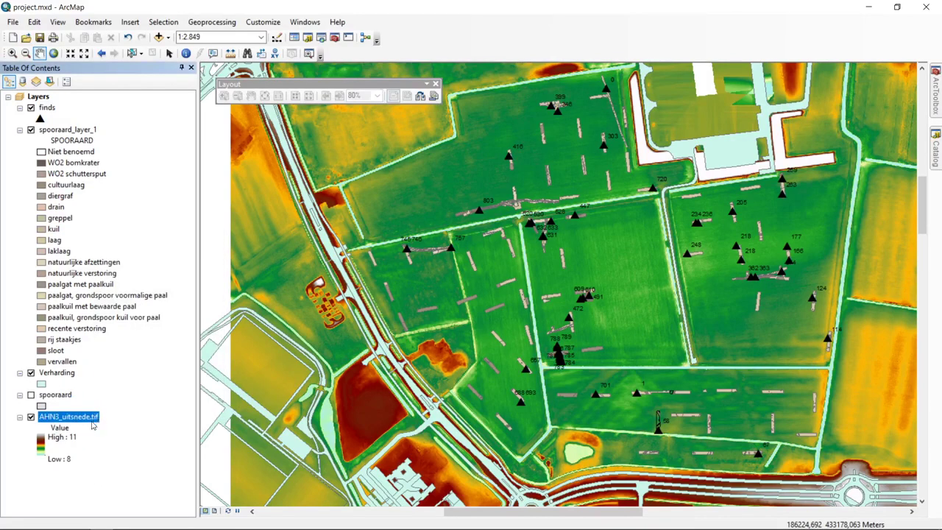
- Toggle the spooraard layer on and off, leaving it hidden, and select Verharding
click(63, 395)
click(31, 395)
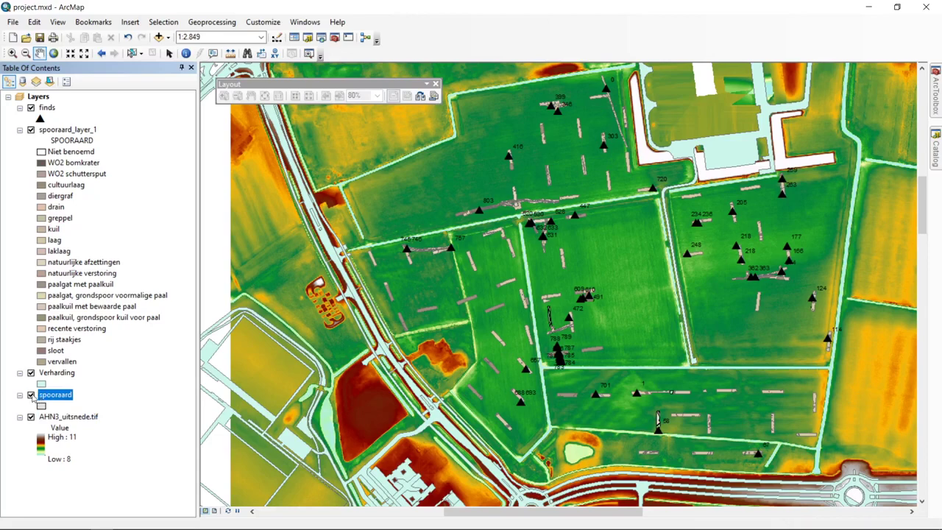
click(31, 395)
click(57, 373)
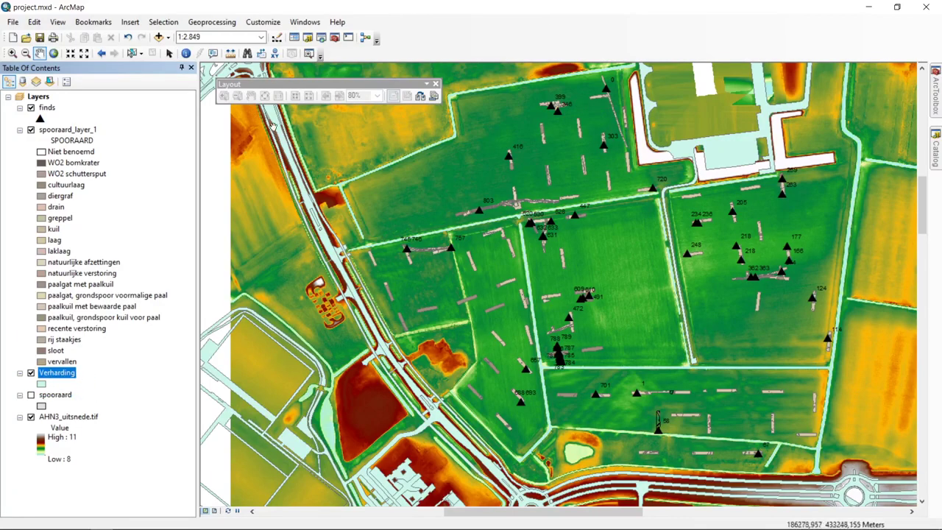
- Pan the map south until the find fields and the roundabout are in view
drag(272, 129, 244, 169)
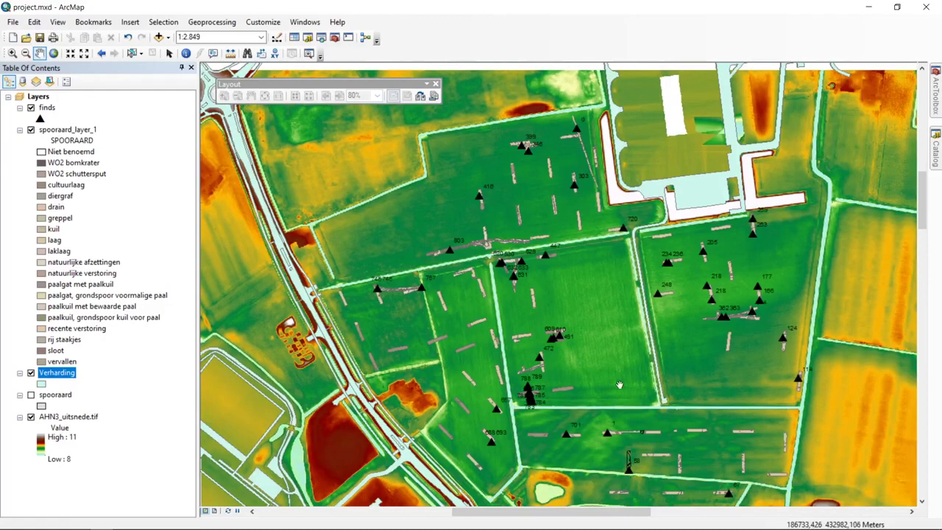
drag(619, 385, 615, 247)
drag(659, 215, 643, 300)
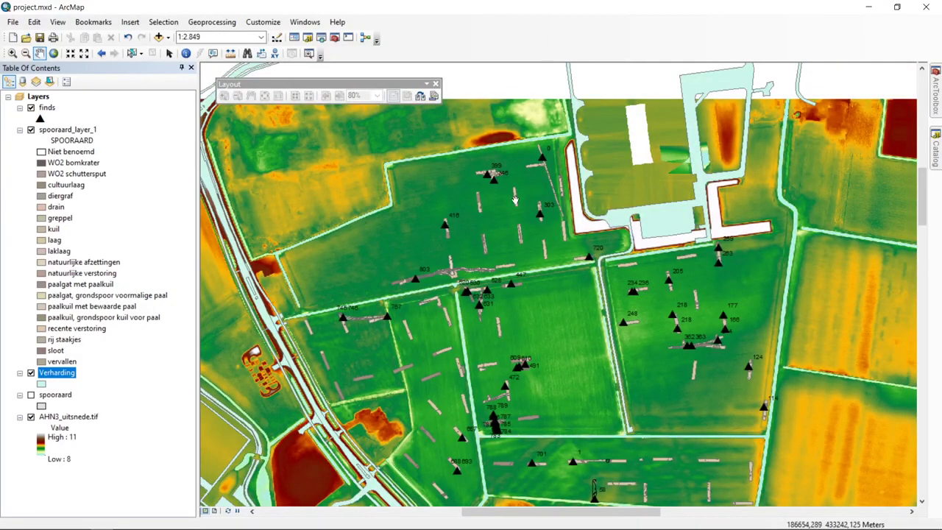
drag(508, 436, 500, 247)
drag(531, 142, 565, 236)
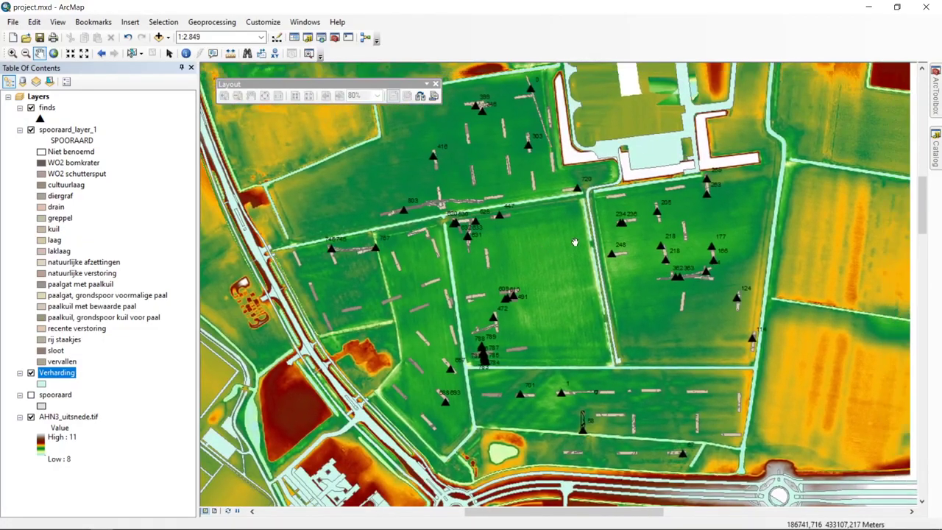
drag(527, 169, 540, 203)
drag(463, 271, 434, 231)
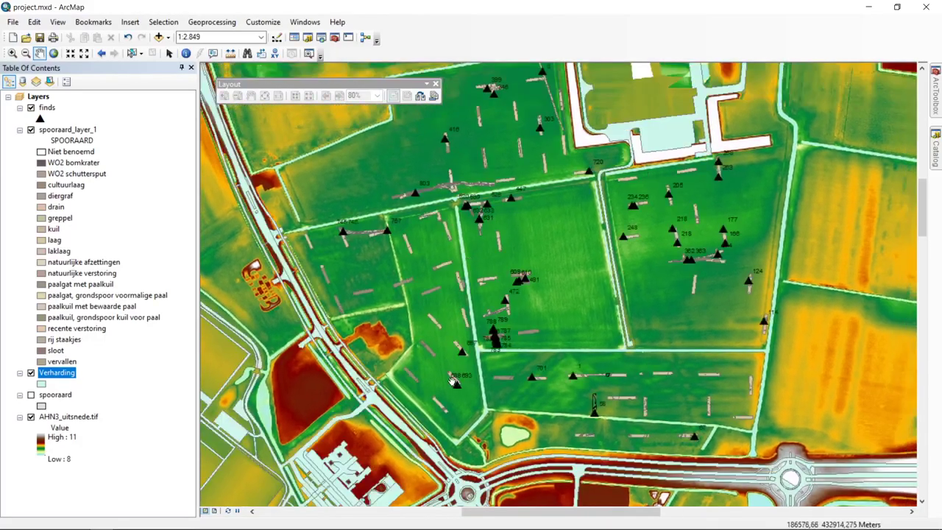
drag(469, 261, 478, 323)
drag(713, 184, 687, 95)
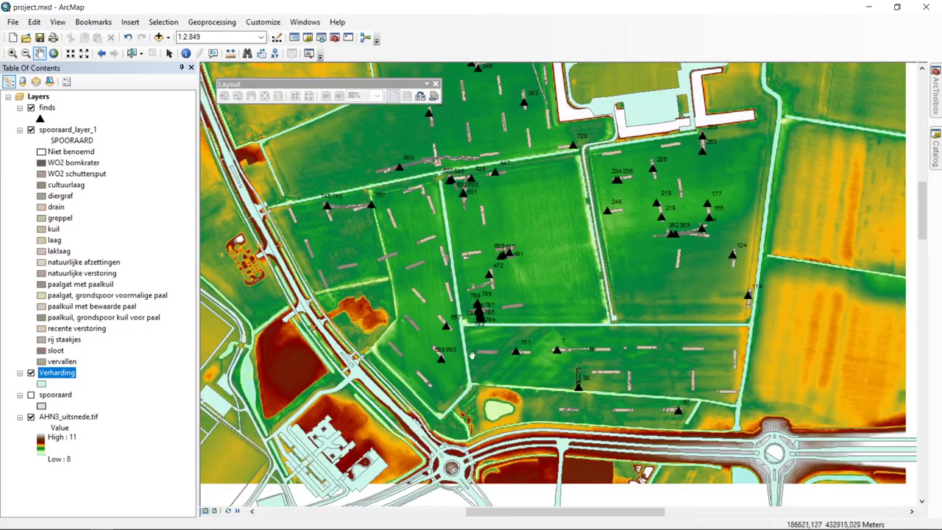
- Select the spooraard_layer_1 and finds layers, then bring up the Catalog window
click(86, 130)
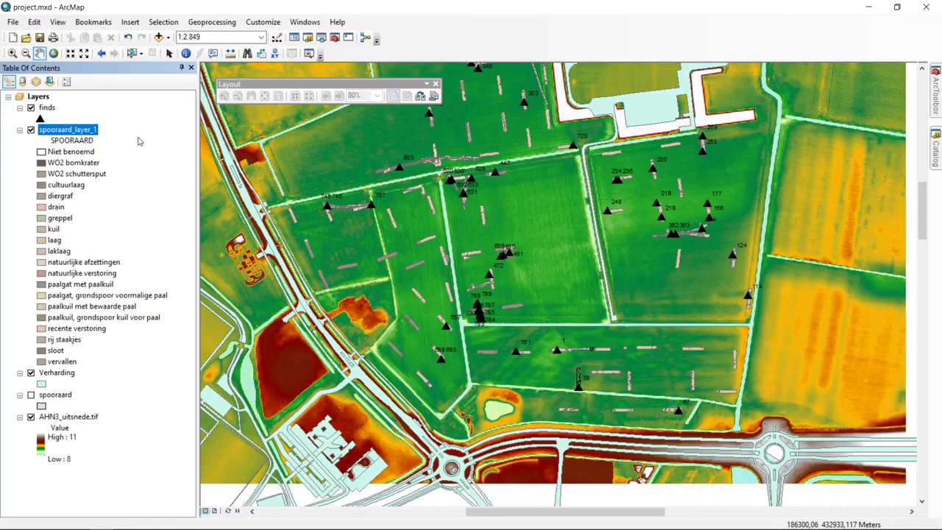
click(46, 109)
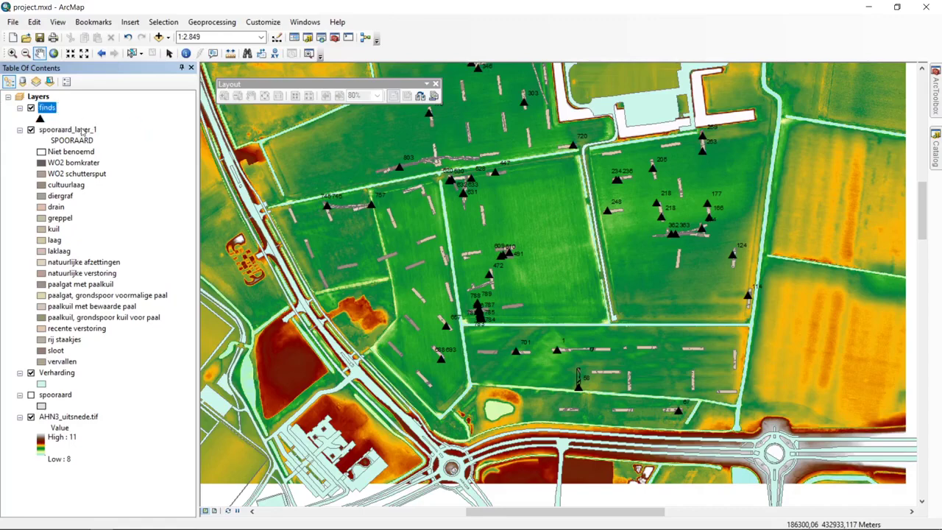
click(83, 131)
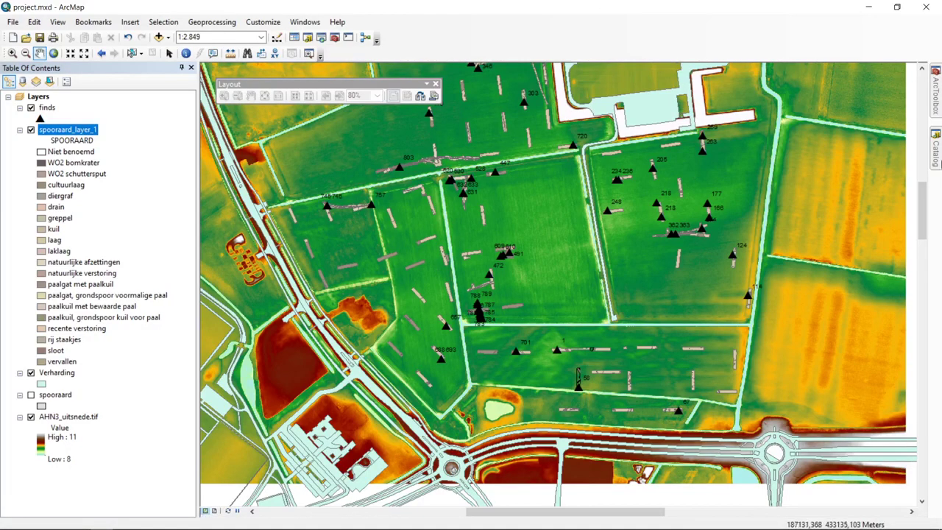
click(937, 156)
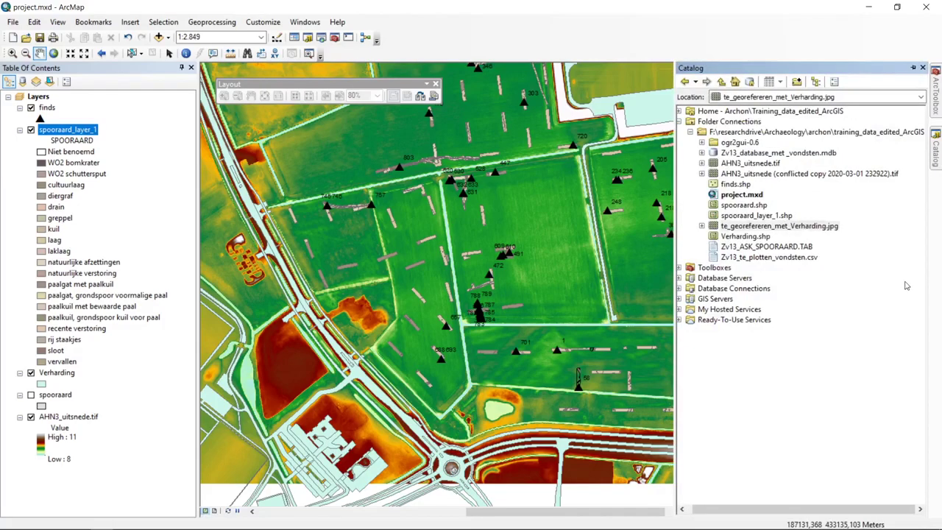
- In the Catalog folder connection, expand te_georefereren_met_Verharding.jpg into Band_1, Band_2 and Band_3
click(776, 131)
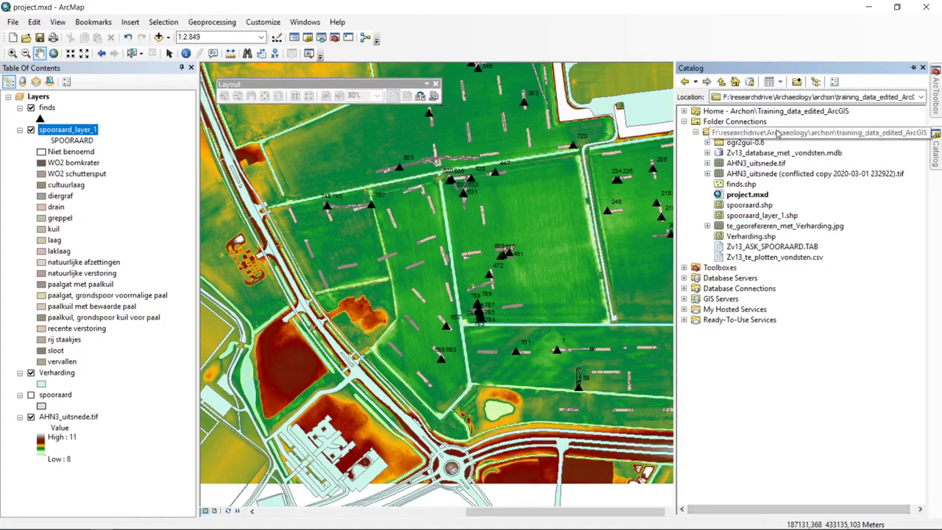
click(780, 229)
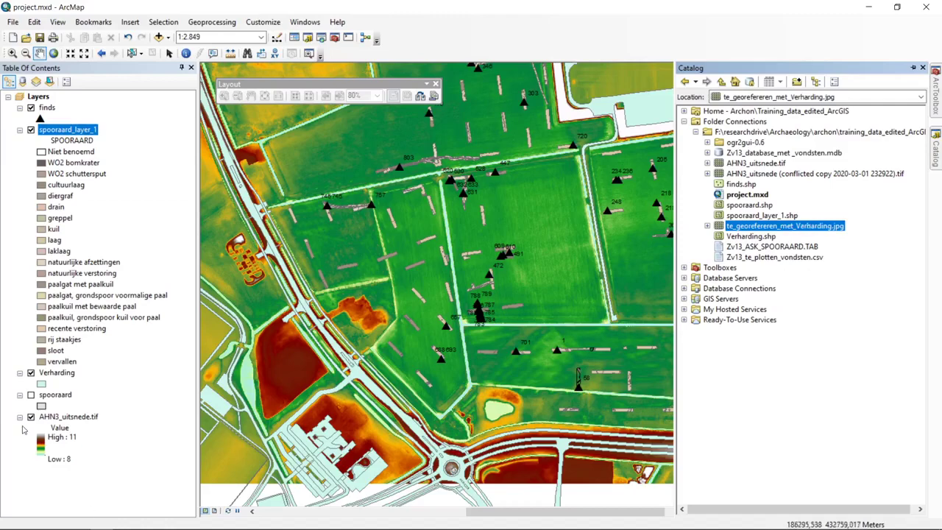
double_click(821, 227)
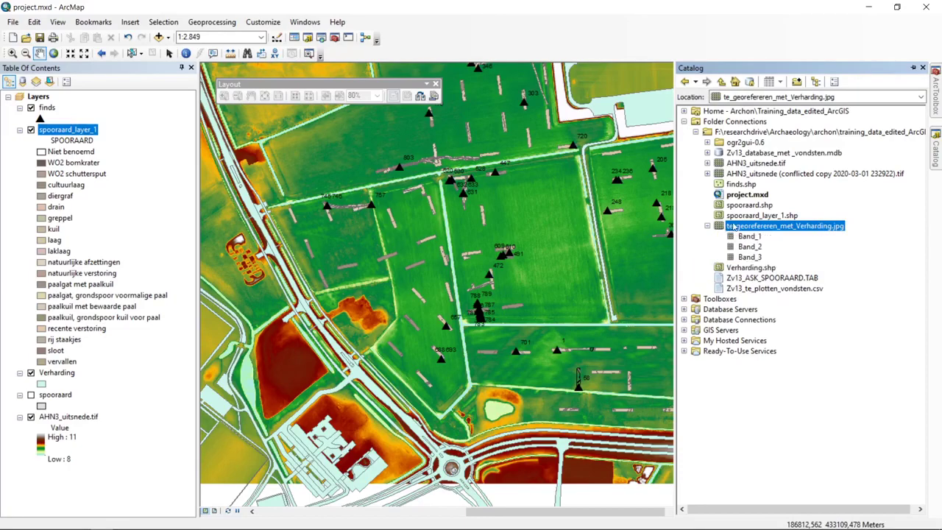
right_click(757, 227)
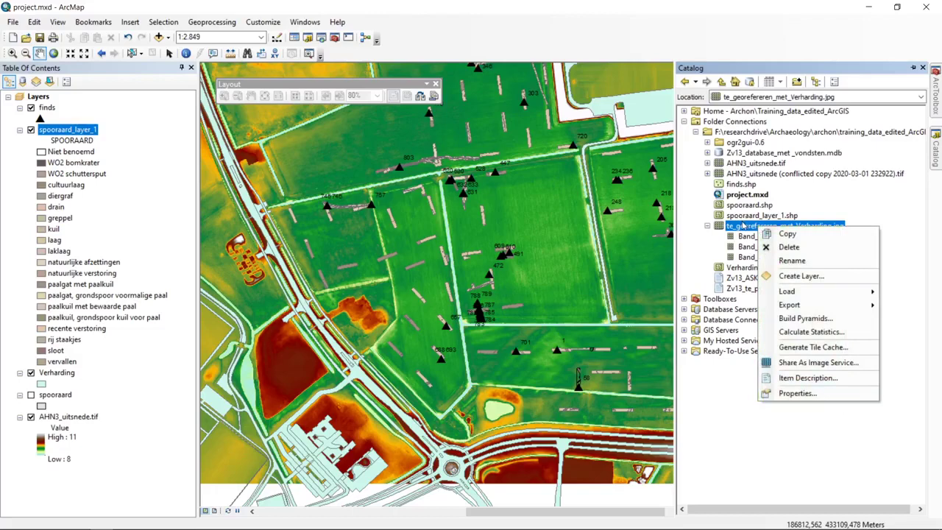
click(743, 226)
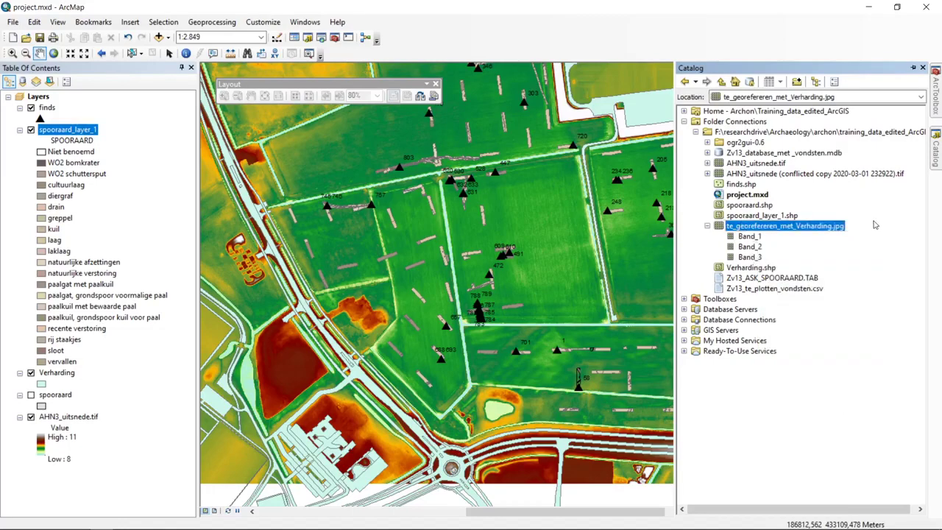
click(69, 518)
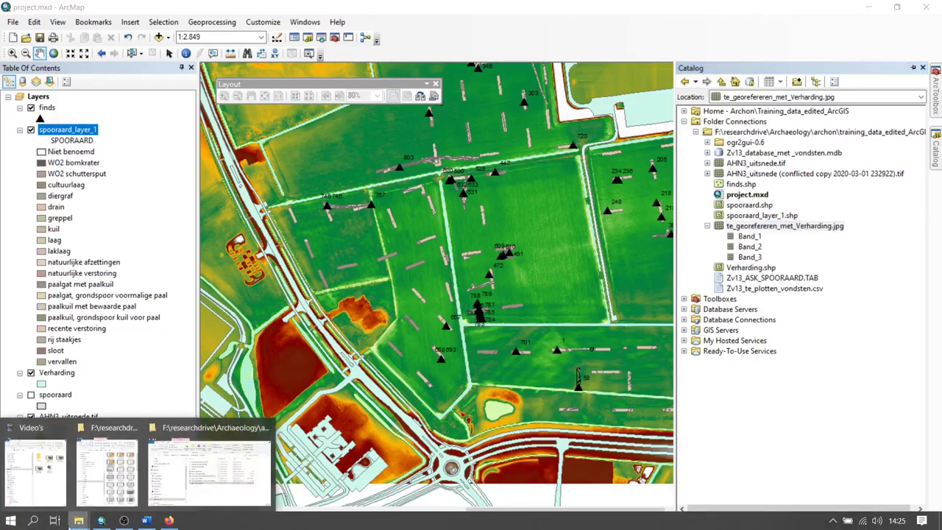
- Open training_data_edited_ArcGIS in Explorer and preview the scanned road-map JPG in Photos, then close it
click(210, 471)
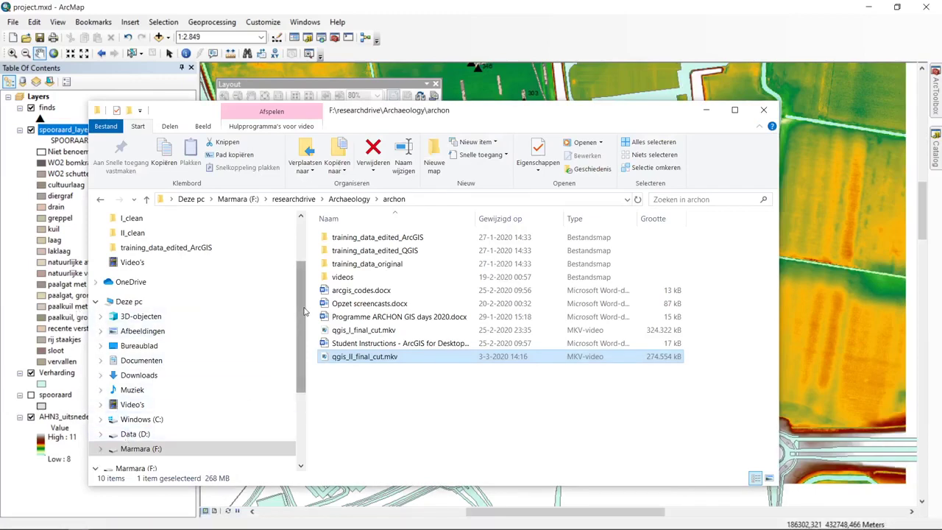
double_click(375, 237)
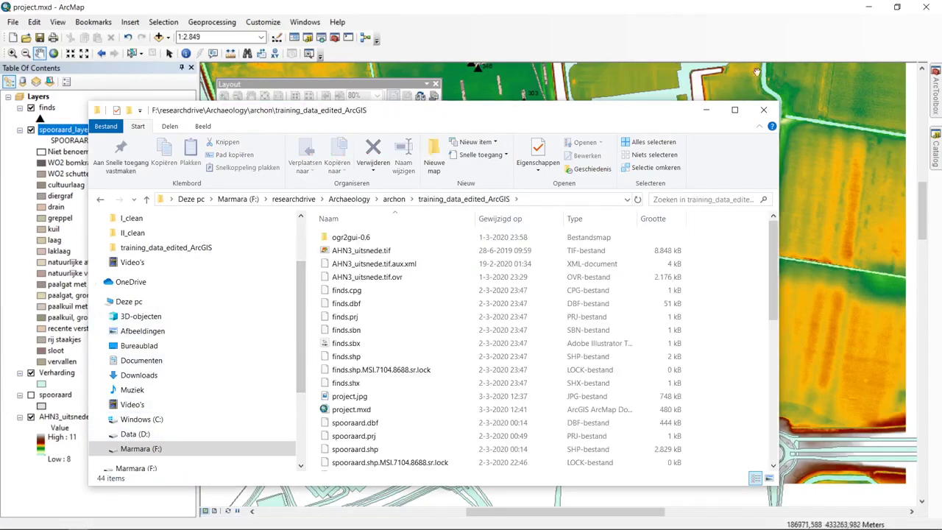
click(735, 110)
scroll(699, 271, down, 5)
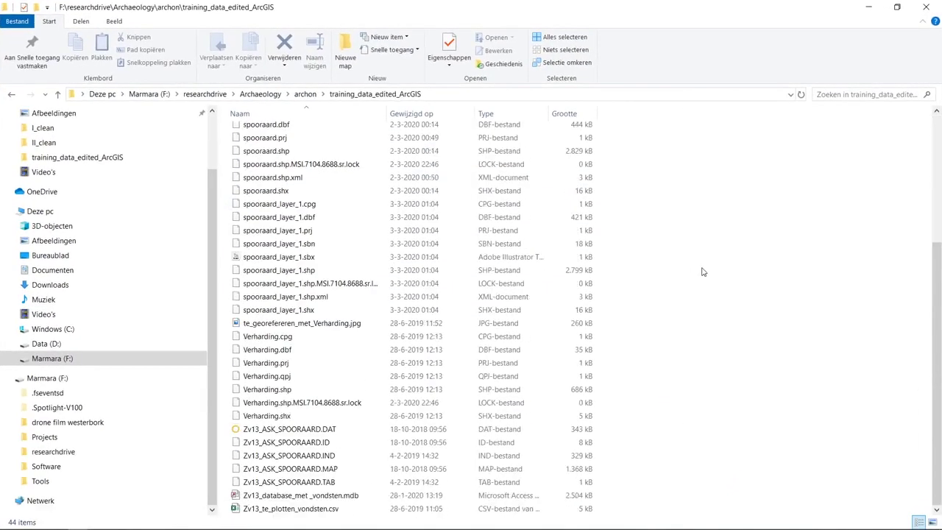
double_click(377, 327)
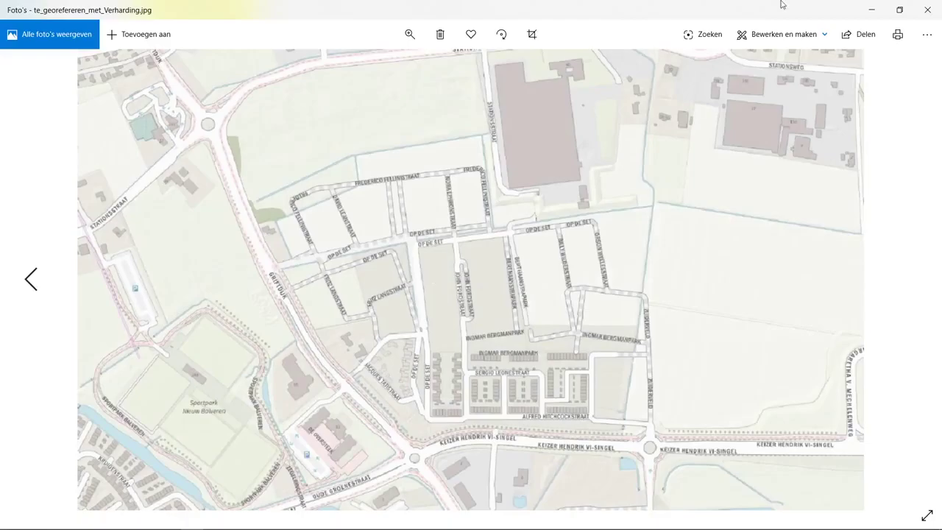
drag(765, 9, 489, 27)
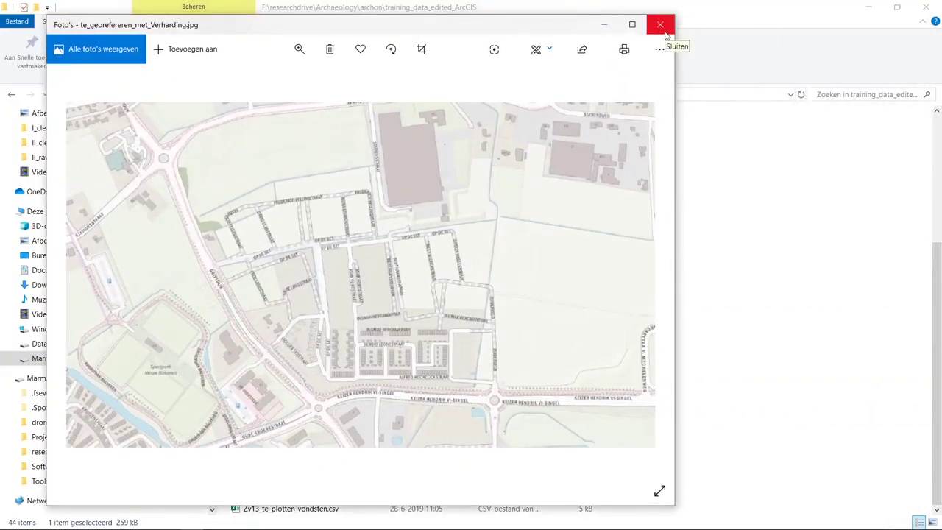
click(663, 30)
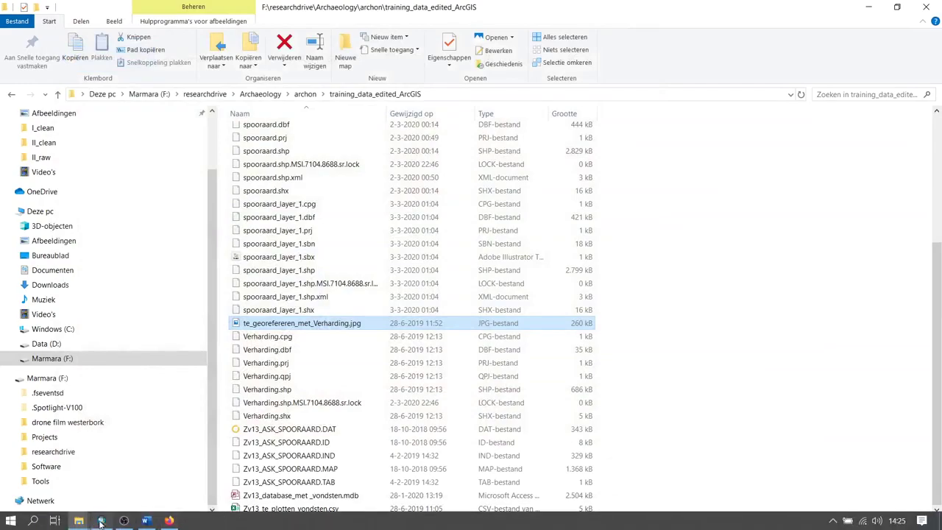
click(101, 521)
- Add te_georefereren_met_Verharding.jpg from the Catalog to the layer list, accepting the unknown spatial reference
mouse_move(936, 151)
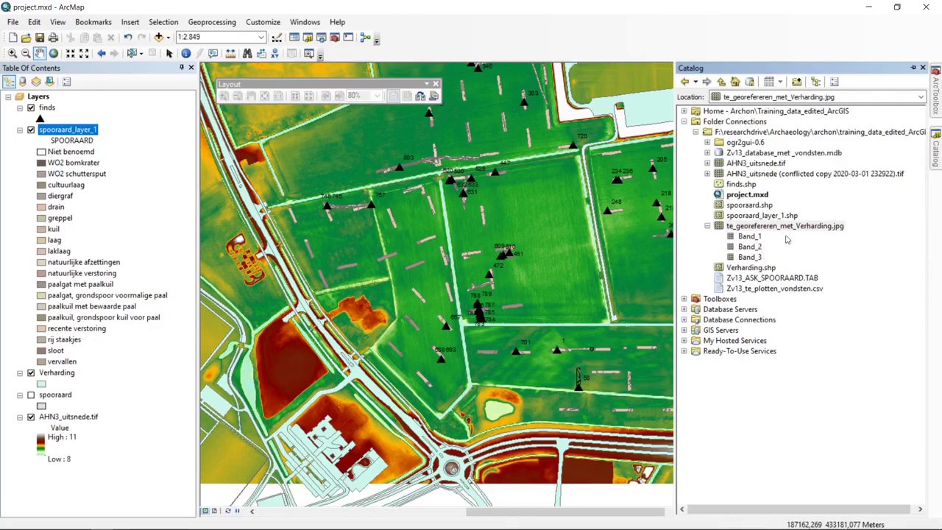
click(794, 228)
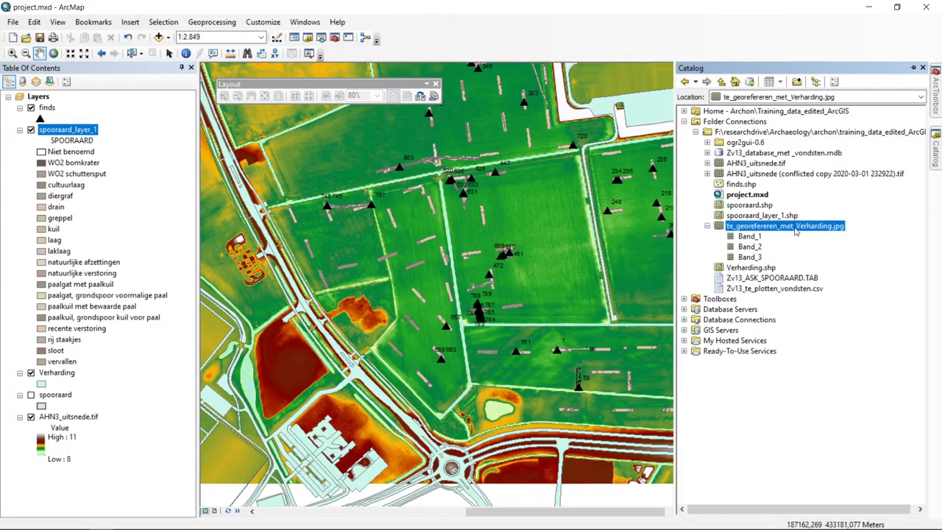
drag(798, 230, 124, 101)
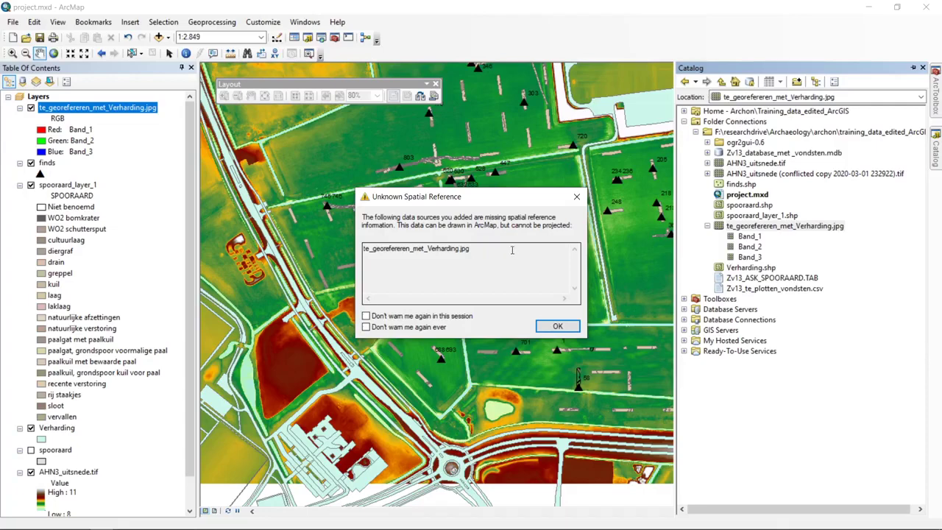
click(572, 331)
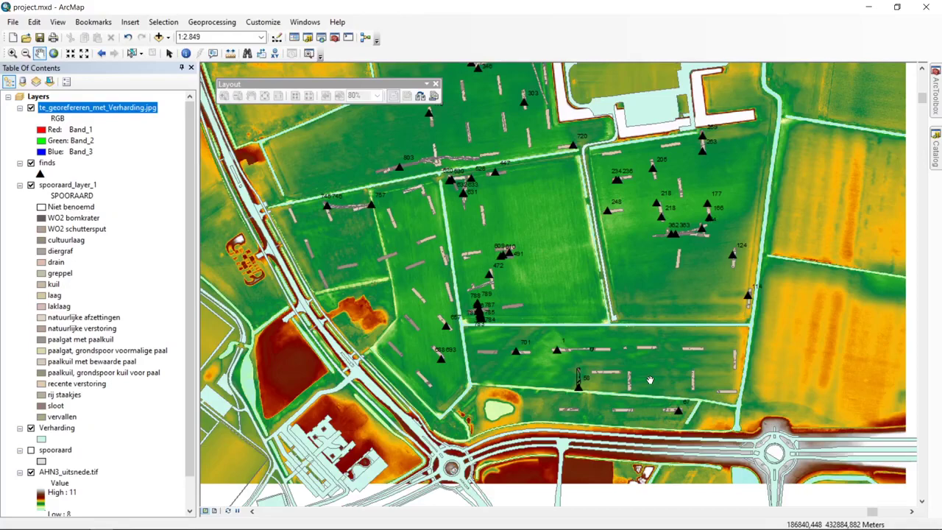
- Zoom to the JPG layer, then to full extent (1:2,500,916), and move the Layout toolbar aside
right_click(125, 113)
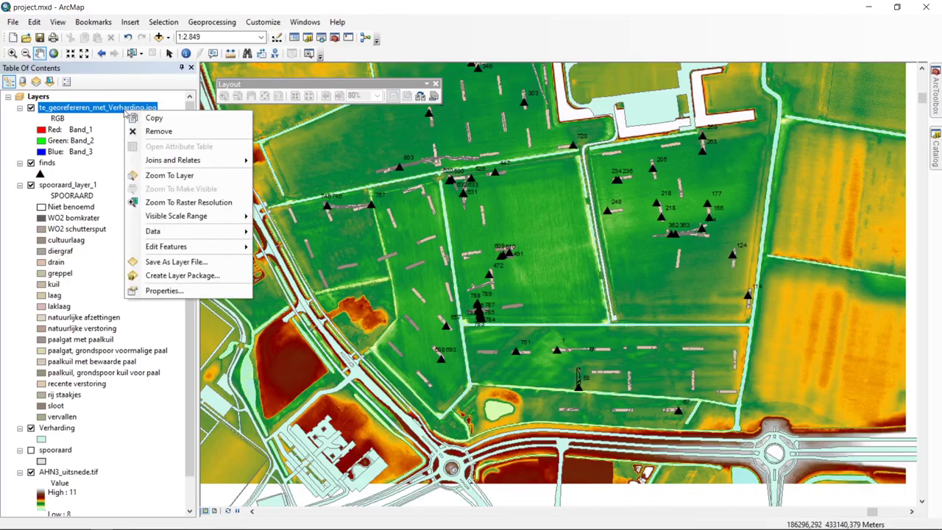
click(235, 179)
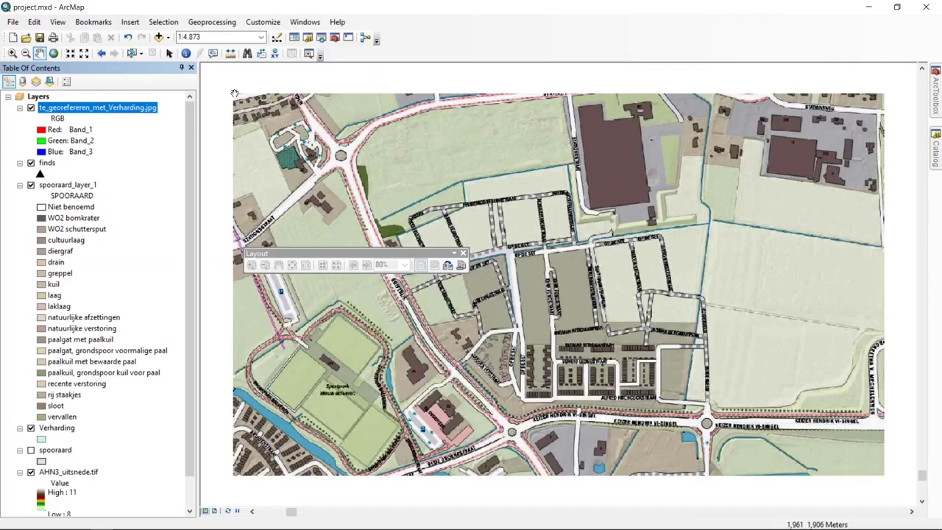
click(52, 53)
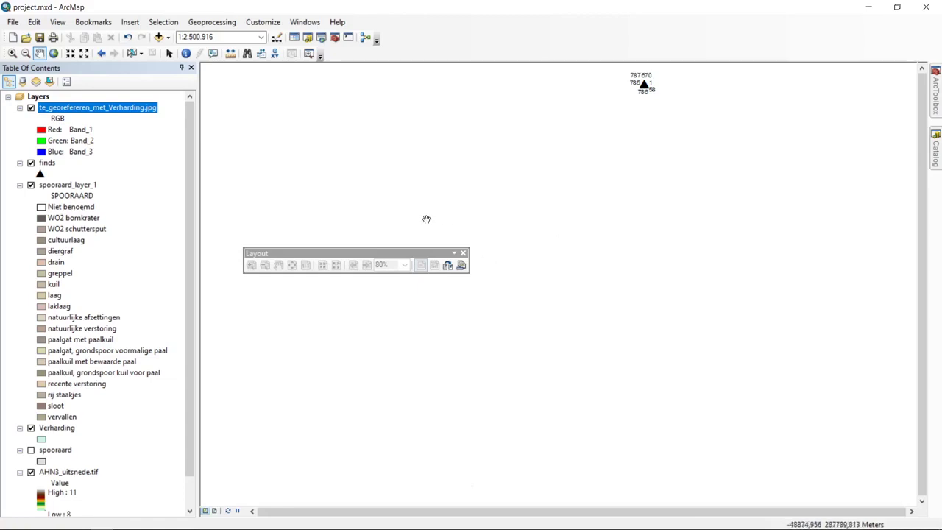
drag(405, 252, 375, 84)
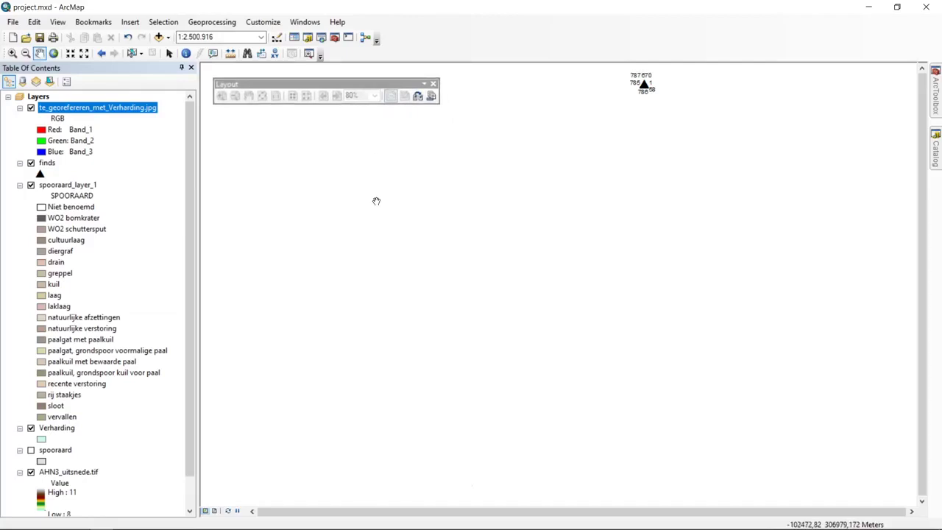
- Zoom to the scanned road map and dock the Georeferencing and Layout toolbars
right_click(101, 114)
click(140, 175)
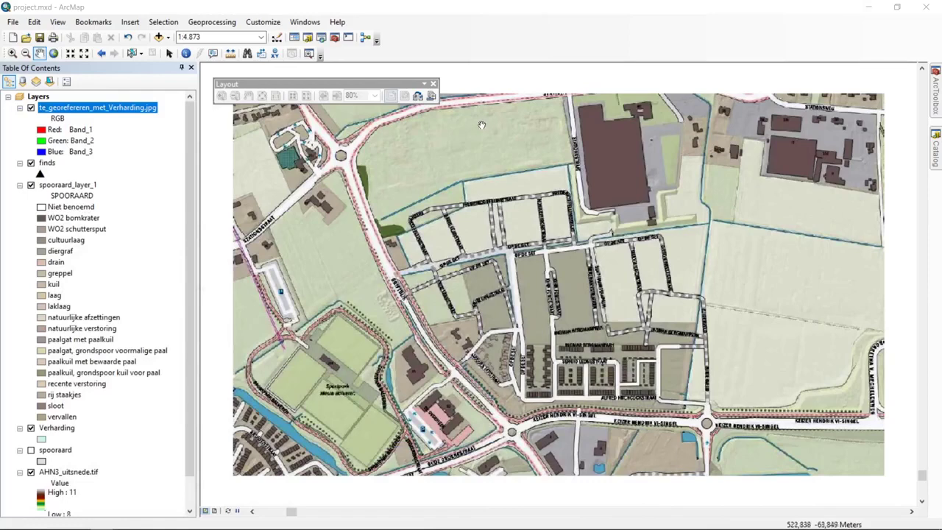
right_click(453, 41)
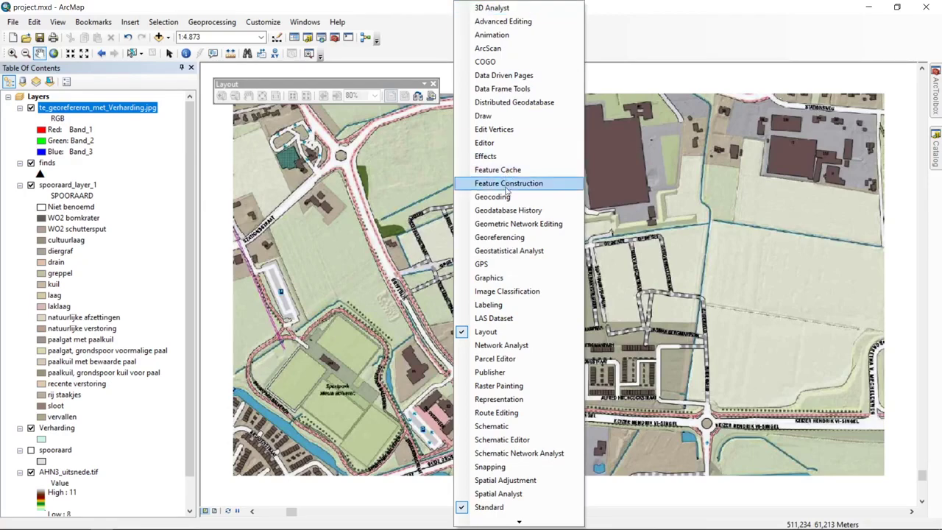
click(560, 240)
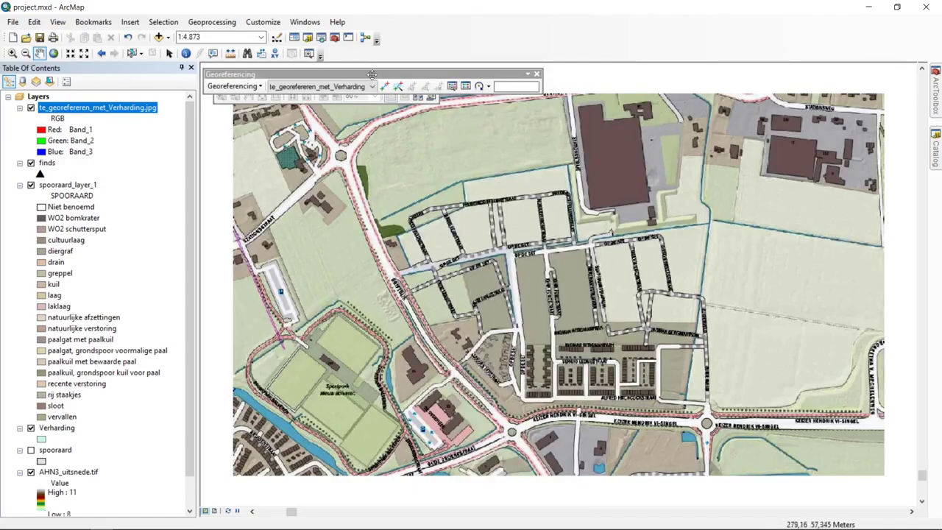
drag(373, 74, 354, 55)
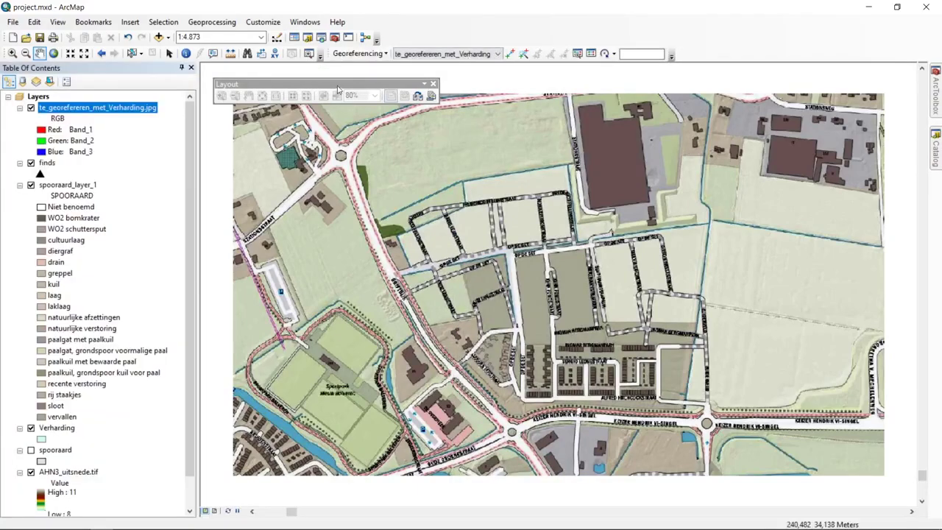
drag(338, 88, 513, 40)
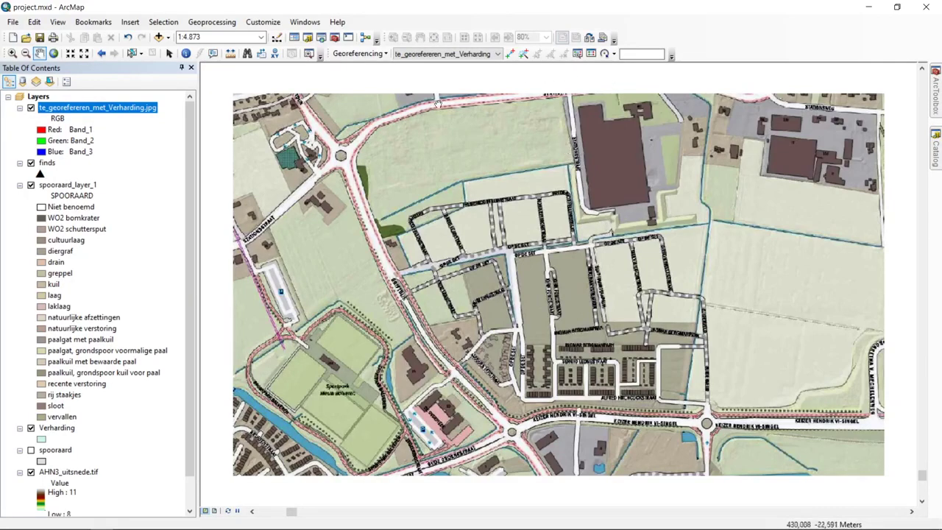
click(385, 54)
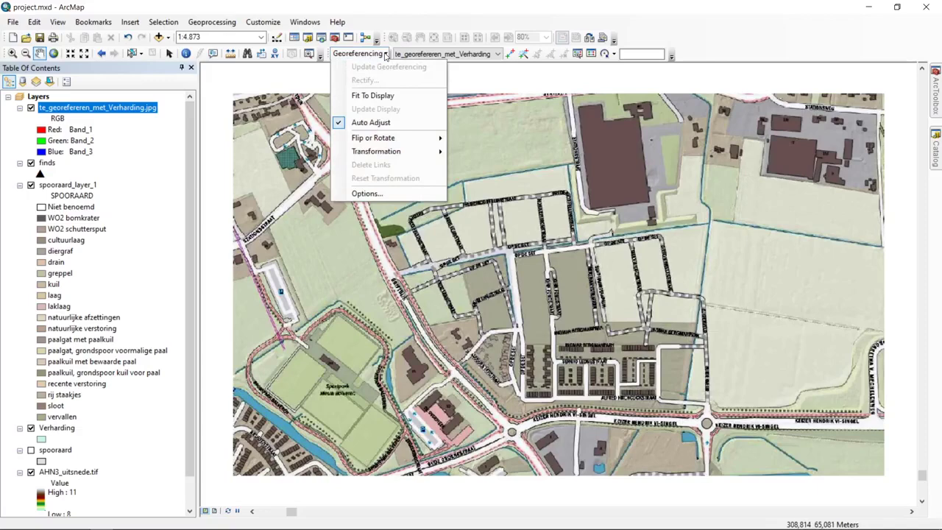
- Keep te_georefereren_met_Verharding.jpg as the georeferencing layer and review the Transformation options
click(665, 119)
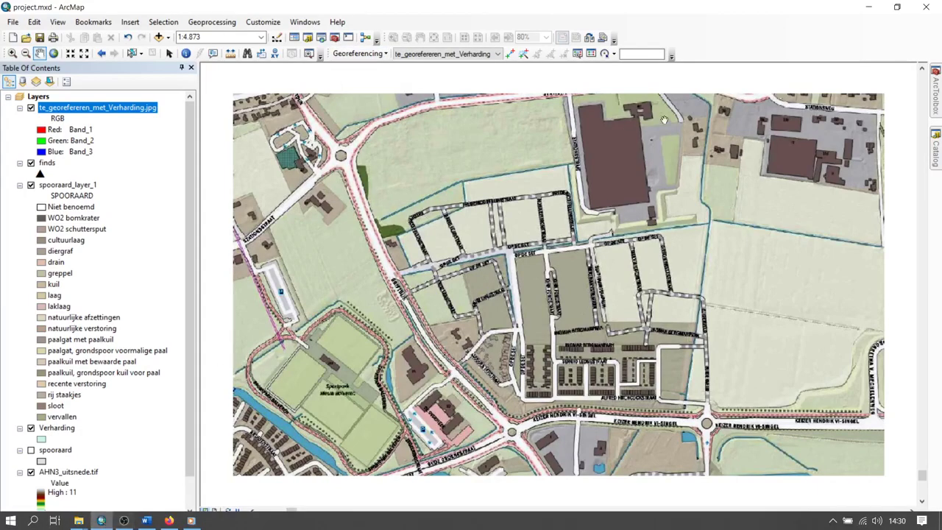
click(371, 56)
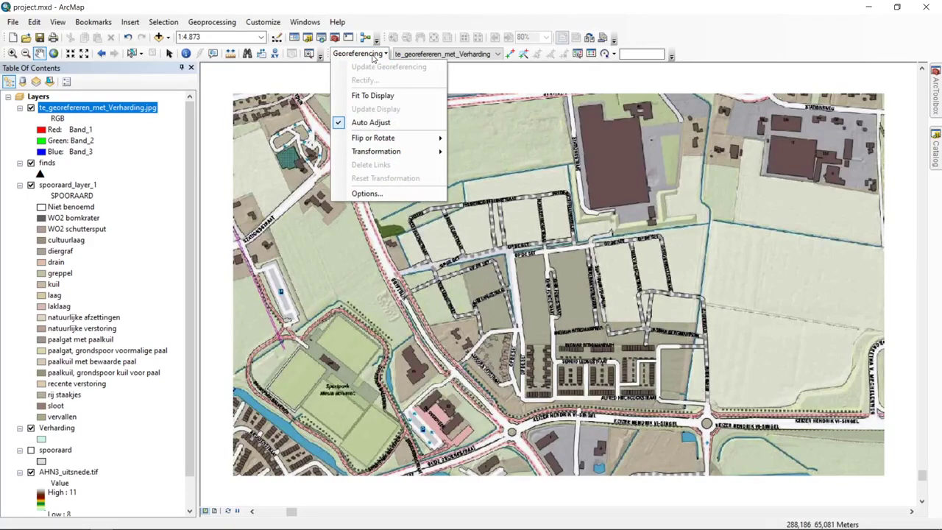
click(373, 56)
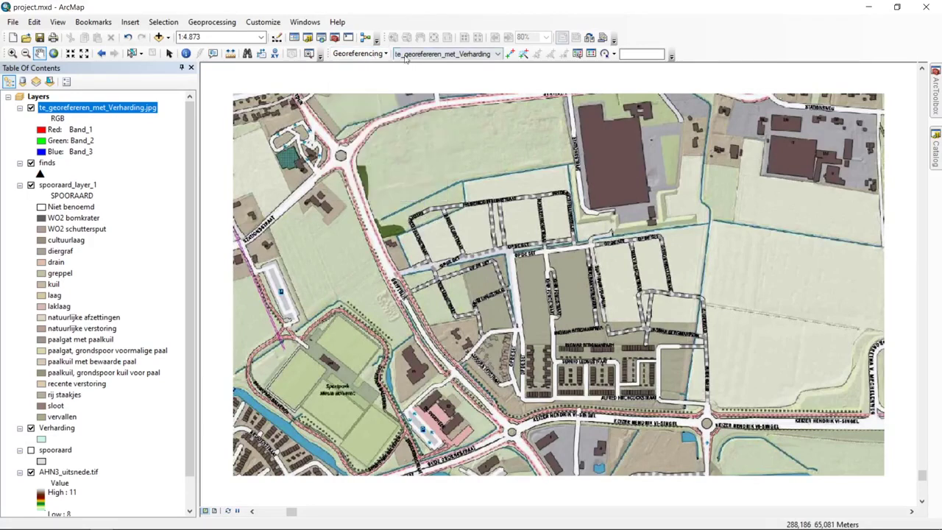
click(498, 55)
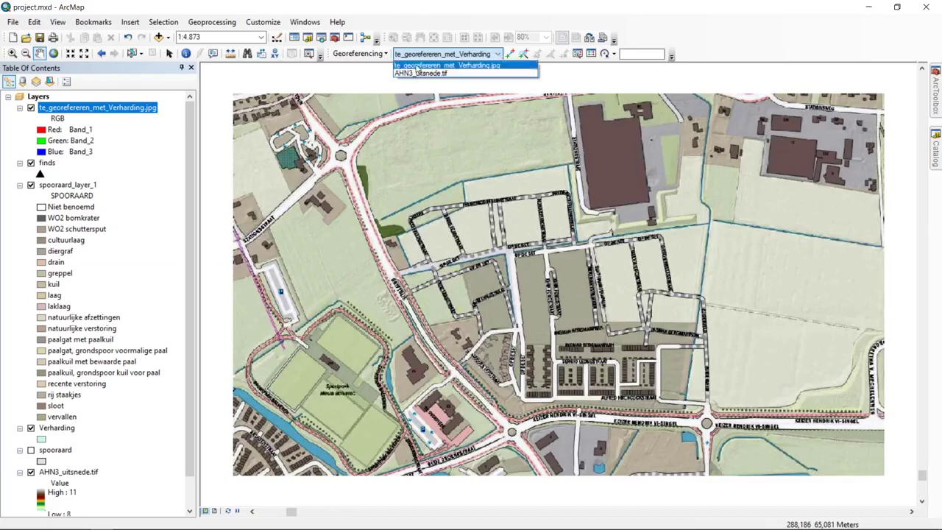
click(420, 66)
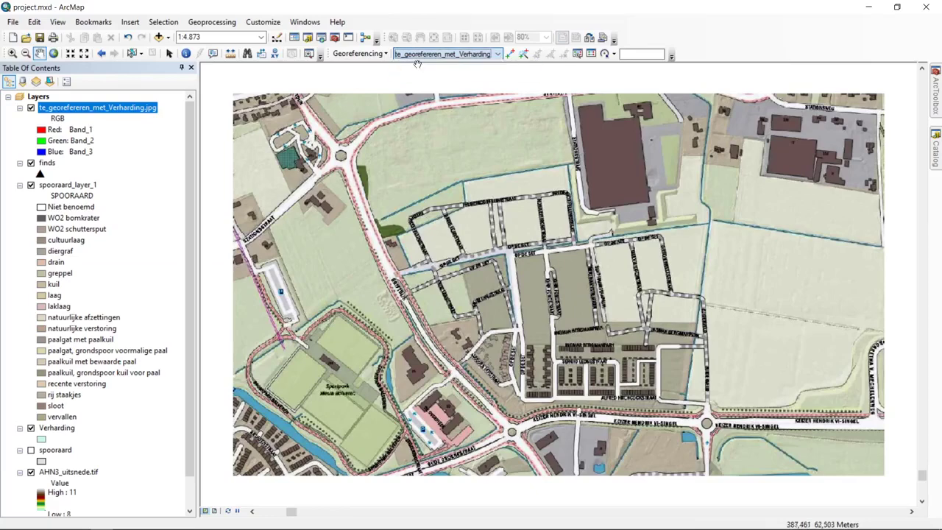
click(383, 54)
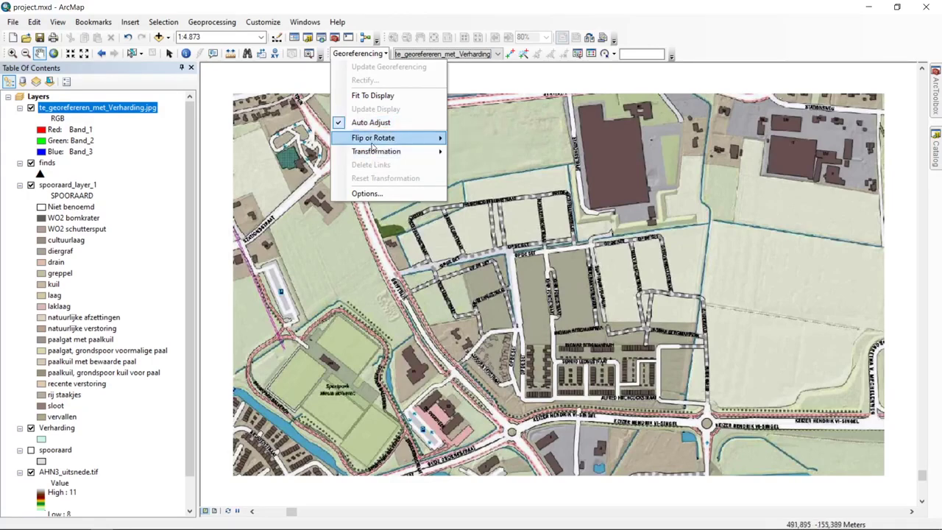
mouse_move(424, 151)
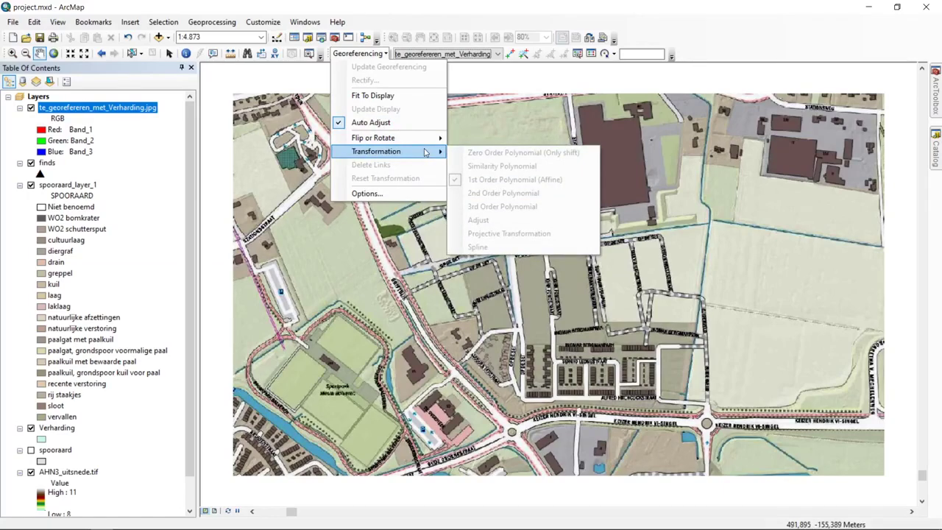
click(405, 193)
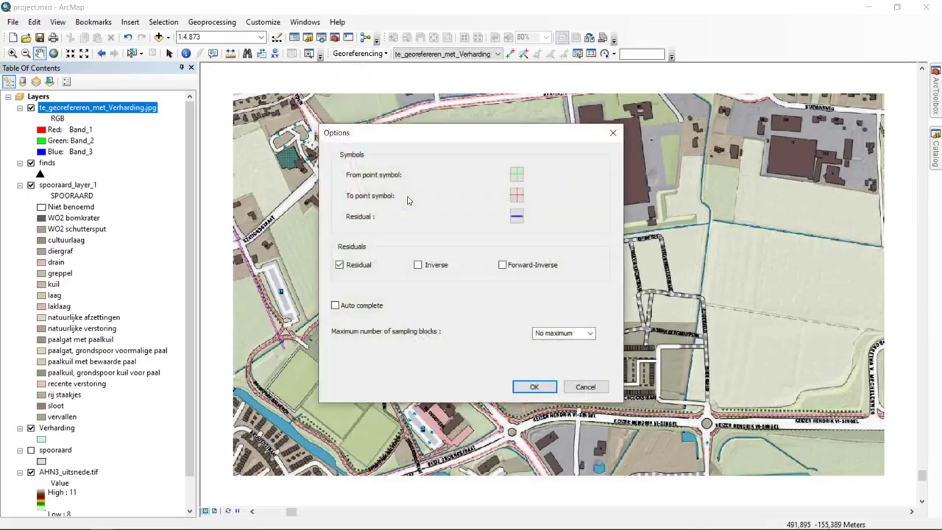
click(613, 132)
click(375, 56)
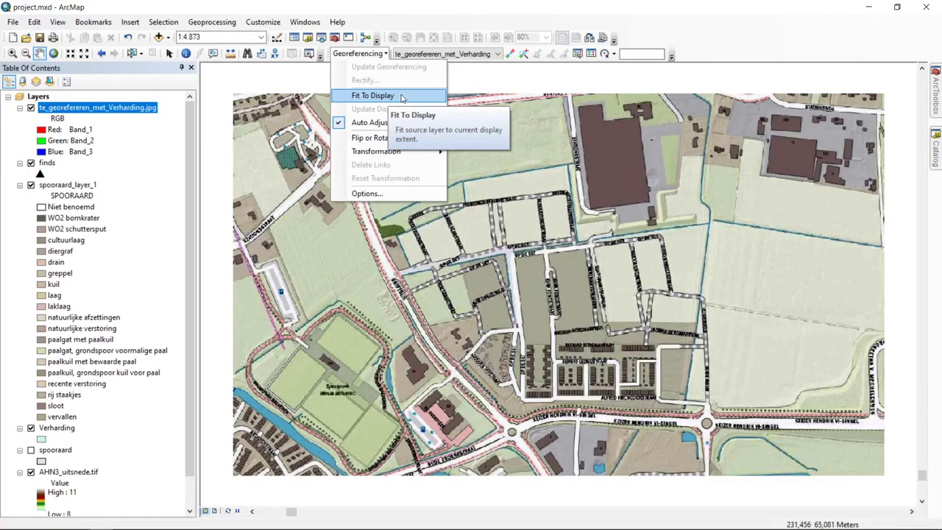
- Zoom to spooraard_layer_1 and wheel-zoom onto the excavation area within the Verharding roads
click(77, 189)
right_click(76, 190)
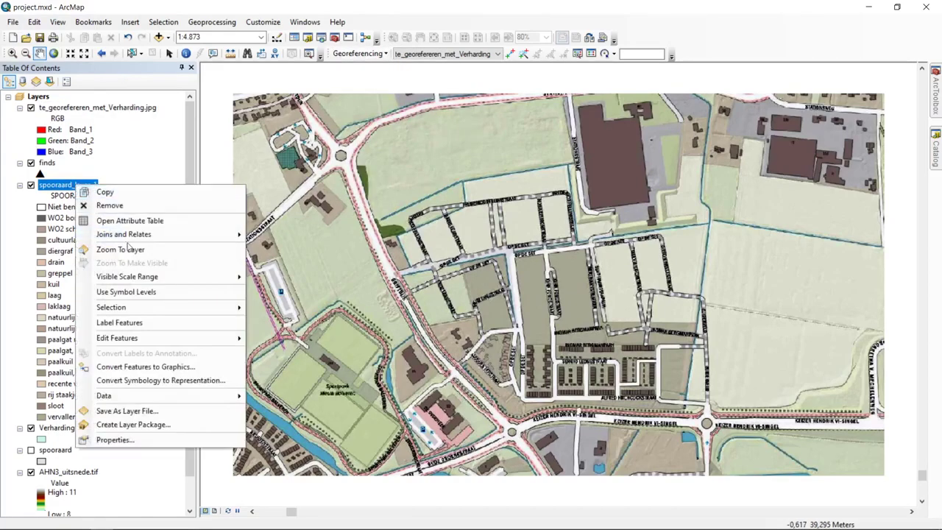
click(163, 251)
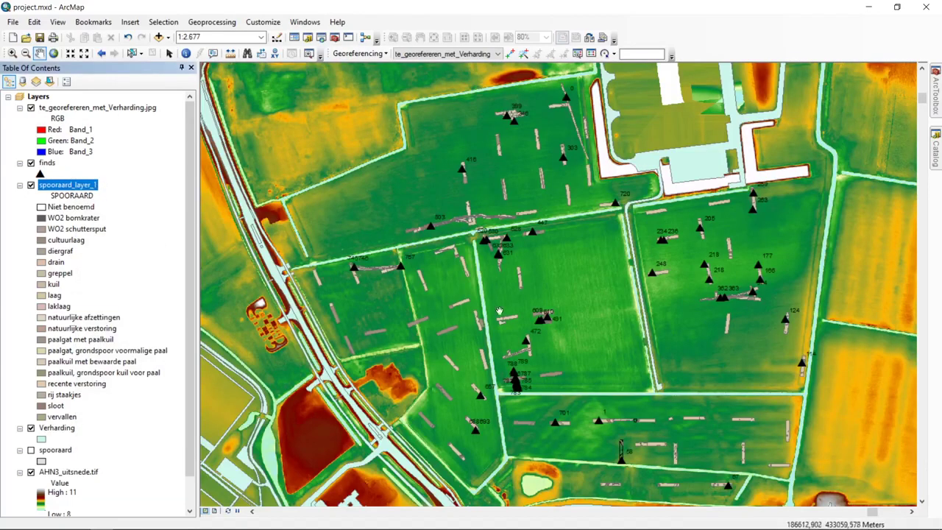
scroll(468, 241, up, 2)
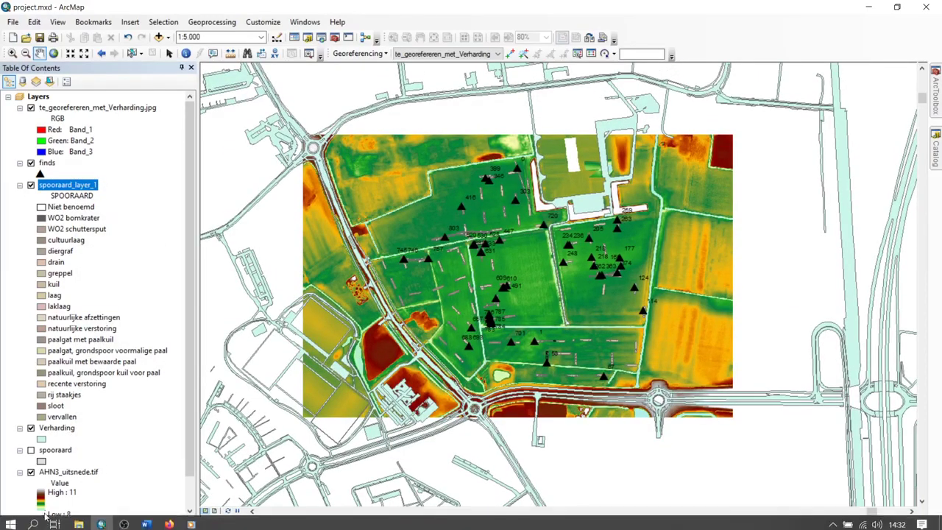
mouse_move(78, 520)
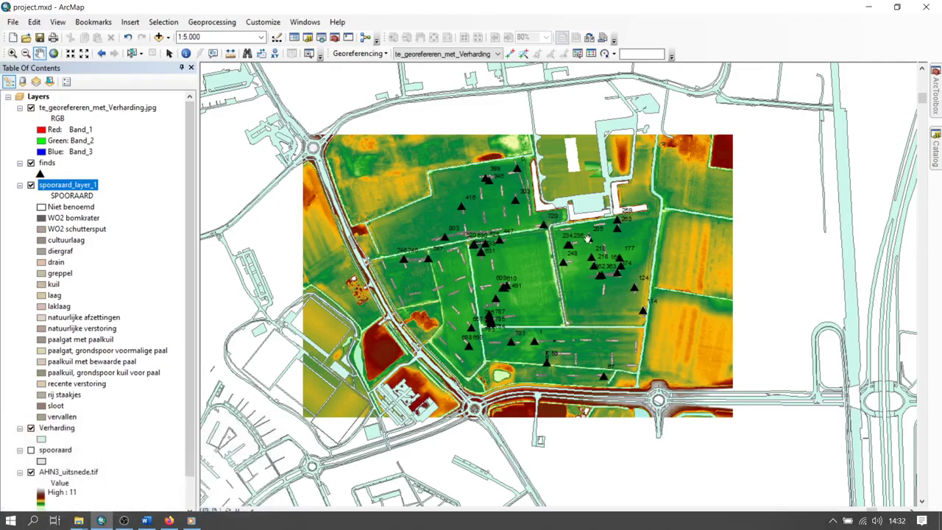
scroll(493, 238, up, 1)
scroll(493, 237, up, 1)
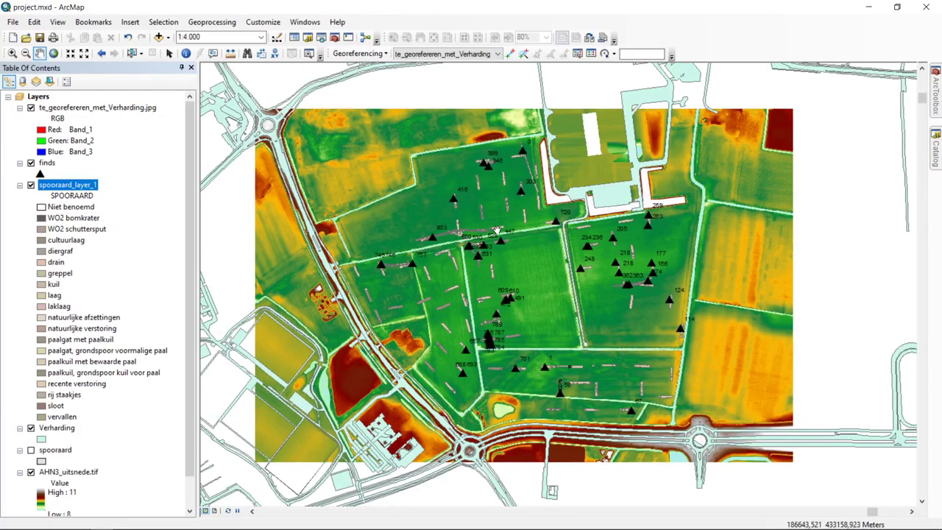
click(343, 54)
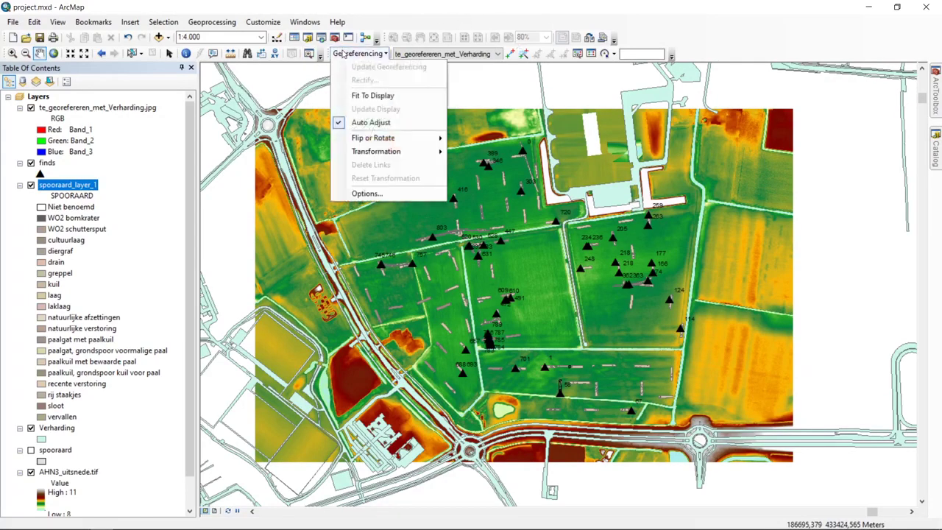
- Fit the scanned road map to the display and pan to centre it over the excavation area
click(379, 97)
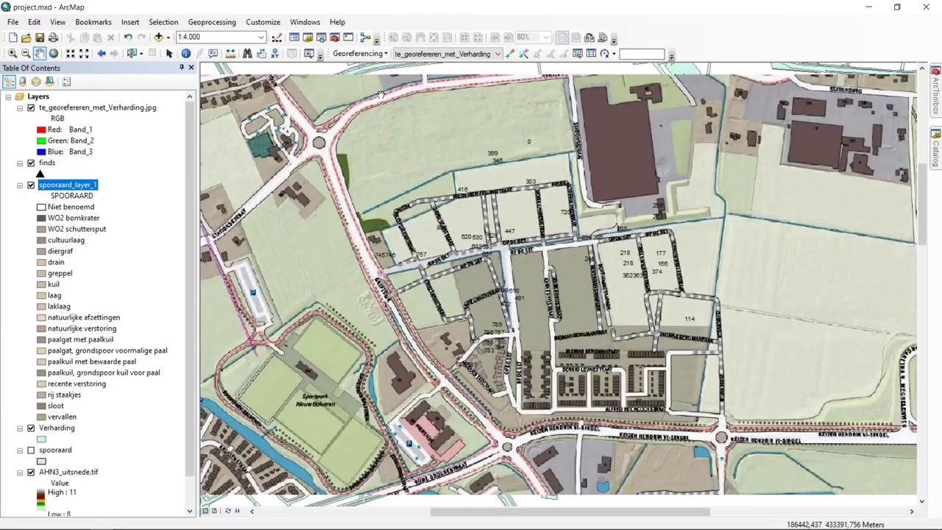
scroll(582, 263, up, 1)
scroll(582, 263, down, 2)
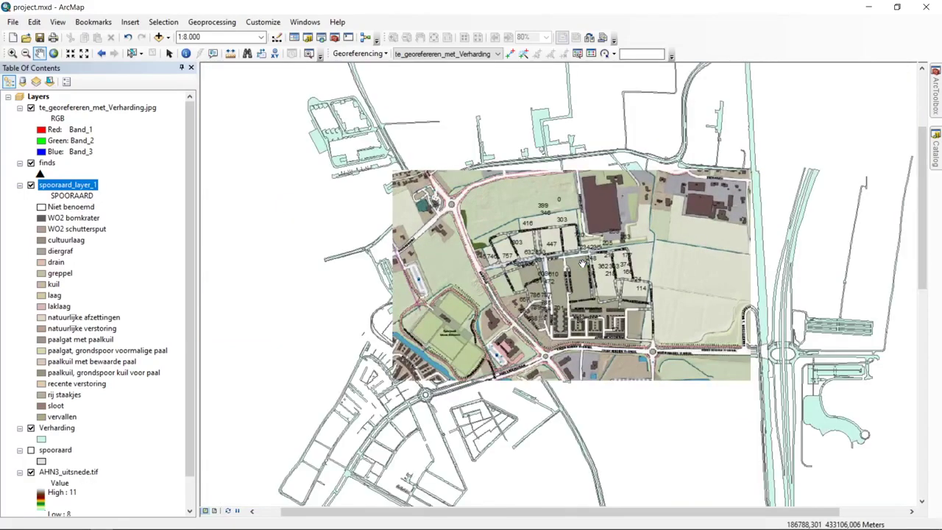
drag(582, 264, 497, 250)
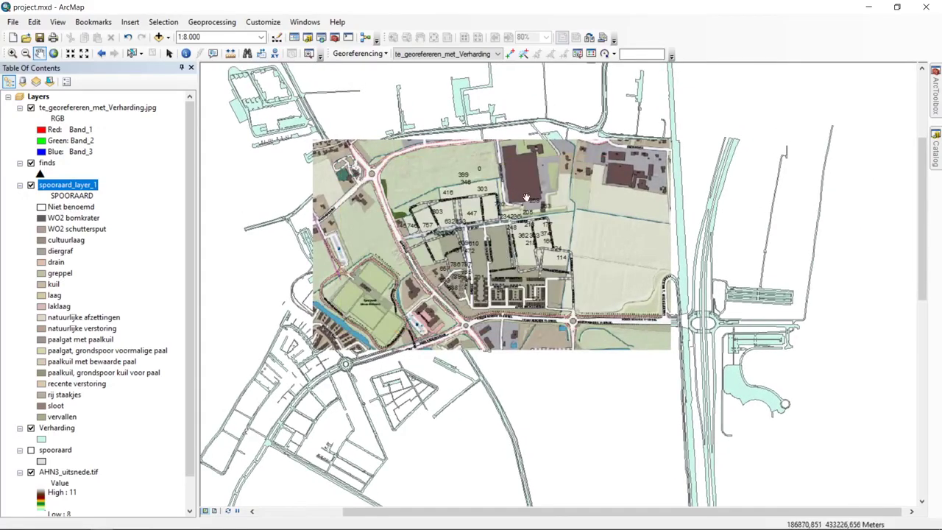
scroll(483, 219, up, 2)
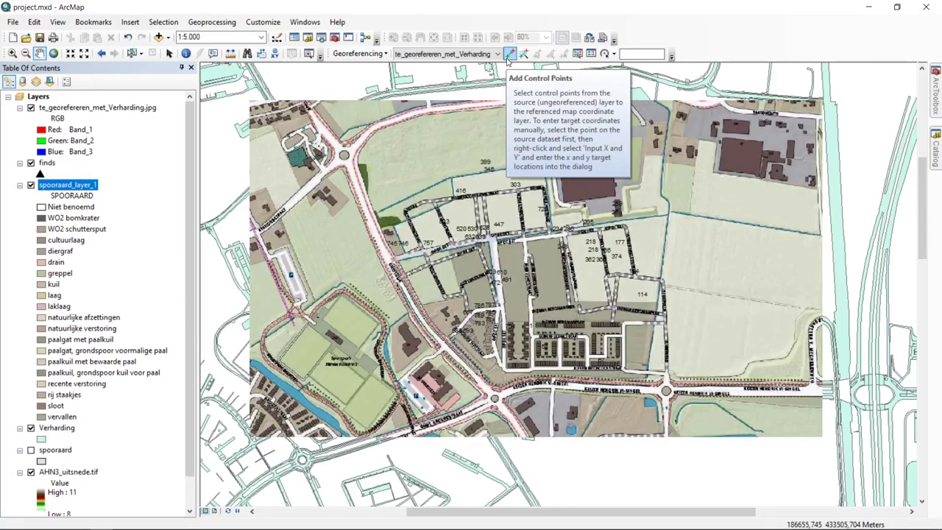
- Toggle the scanned road-map layer off and on to compare it with the layers beneath
click(31, 108)
click(31, 108)
click(31, 108)
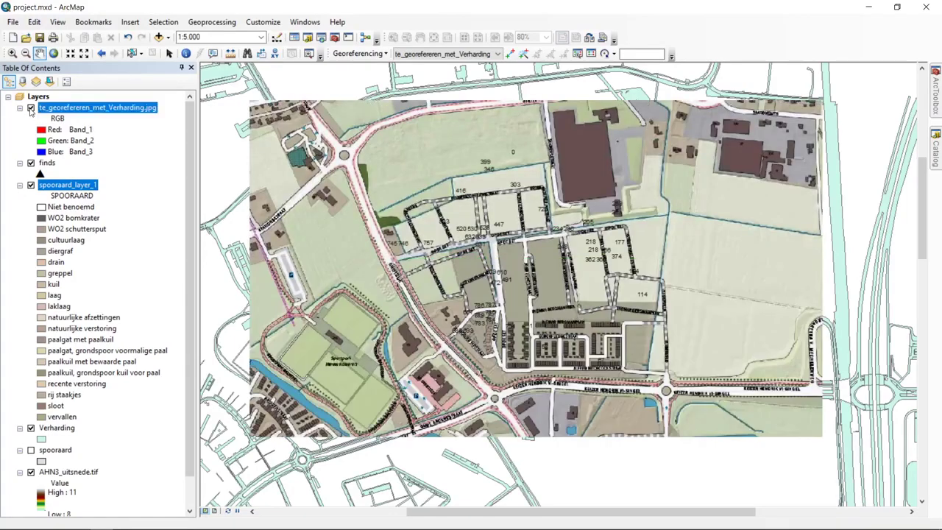
click(31, 109)
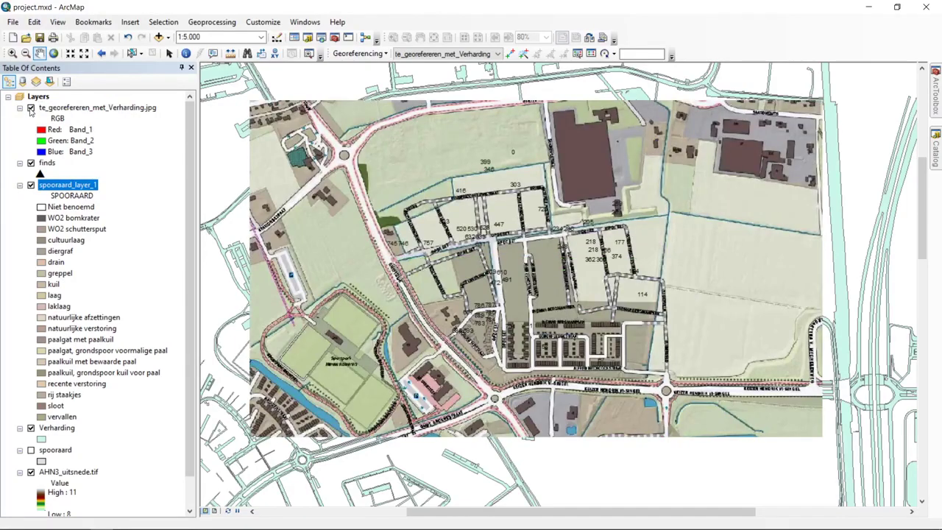
- Set the te_georefereren_met_Verharding.jpg layer's display transparency to 50%
click(85, 111)
right_click(85, 111)
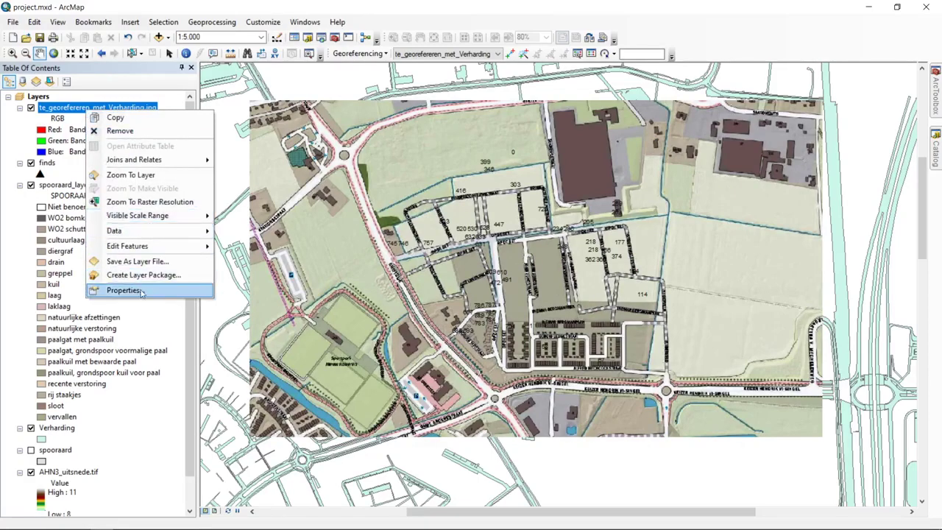
click(122, 290)
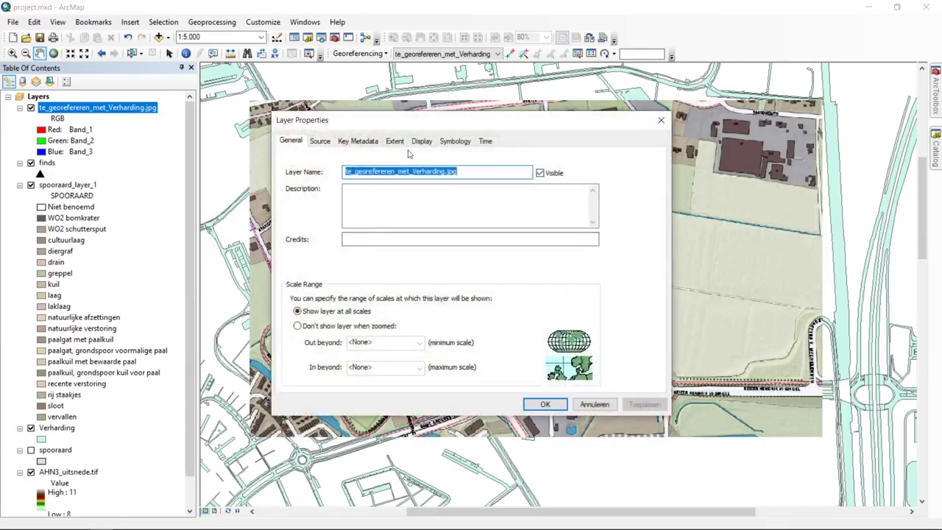
click(421, 142)
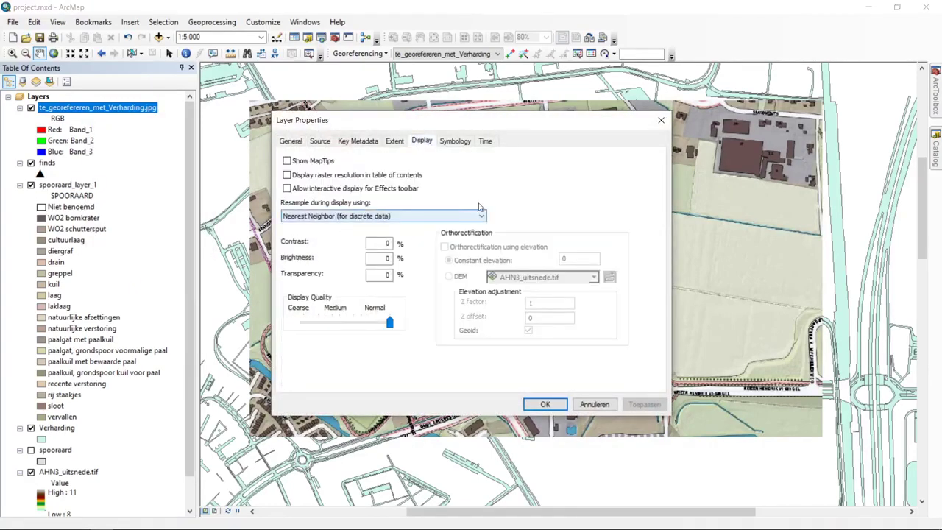
double_click(378, 275)
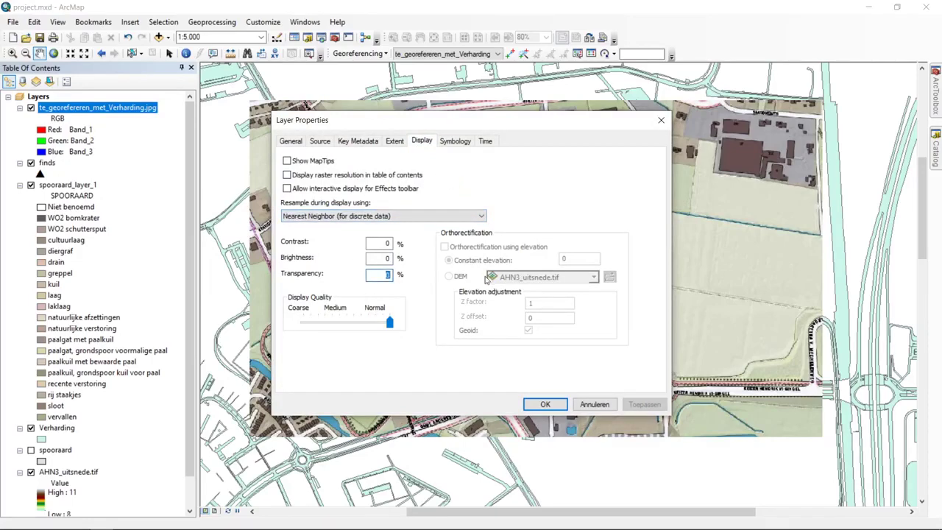
text(50)
key(Return)
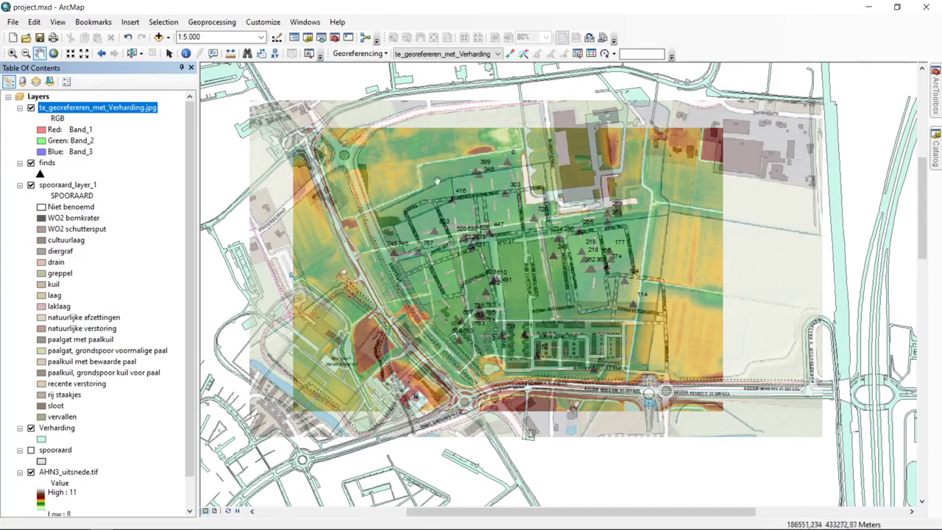
- Hide the AHN3_uitsnede.tif, spooraard_layer_1 and finds layers
drag(460, 220, 479, 220)
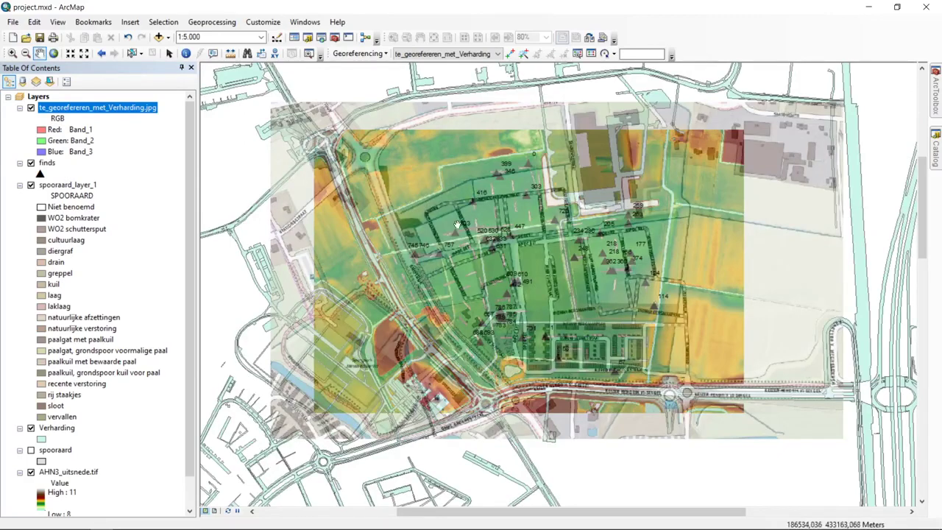
click(31, 471)
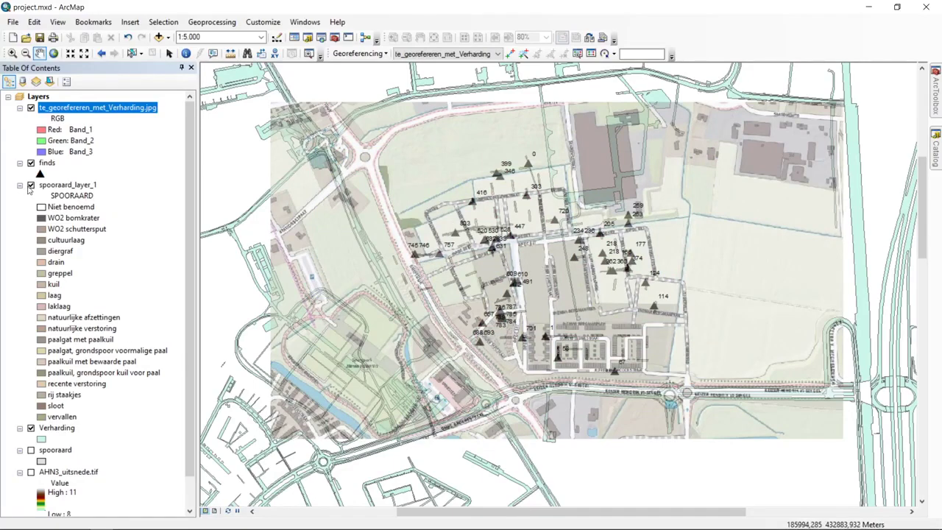
click(31, 184)
click(30, 168)
click(31, 165)
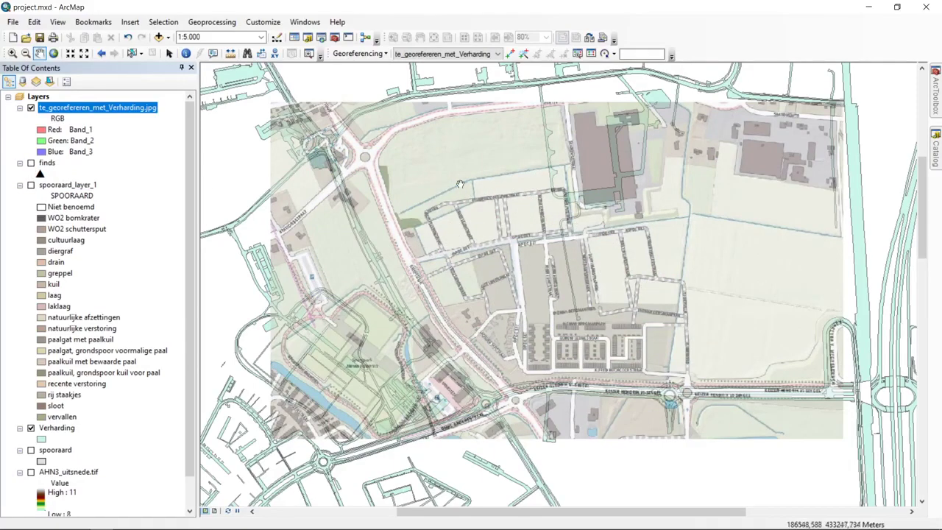
- Pan and zoom in closely on the corner of the large building near the top
drag(526, 314, 506, 301)
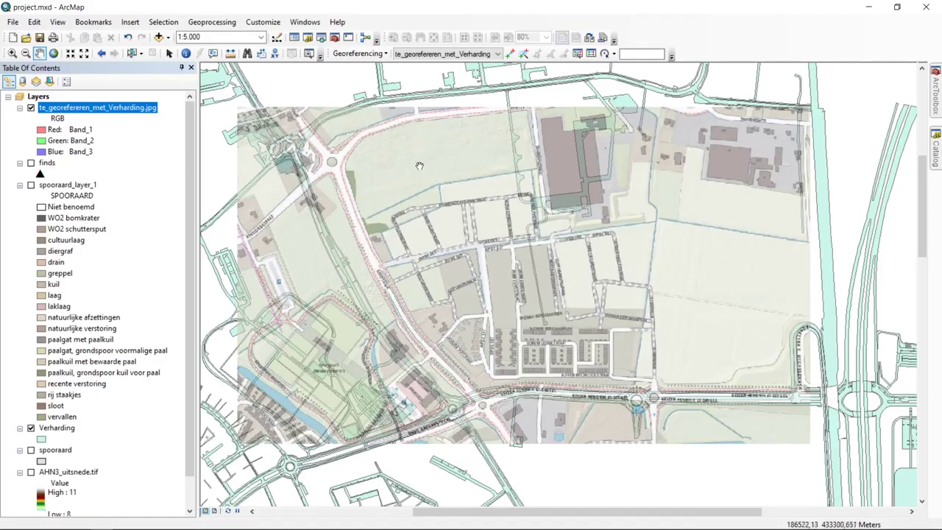
drag(381, 176, 392, 175)
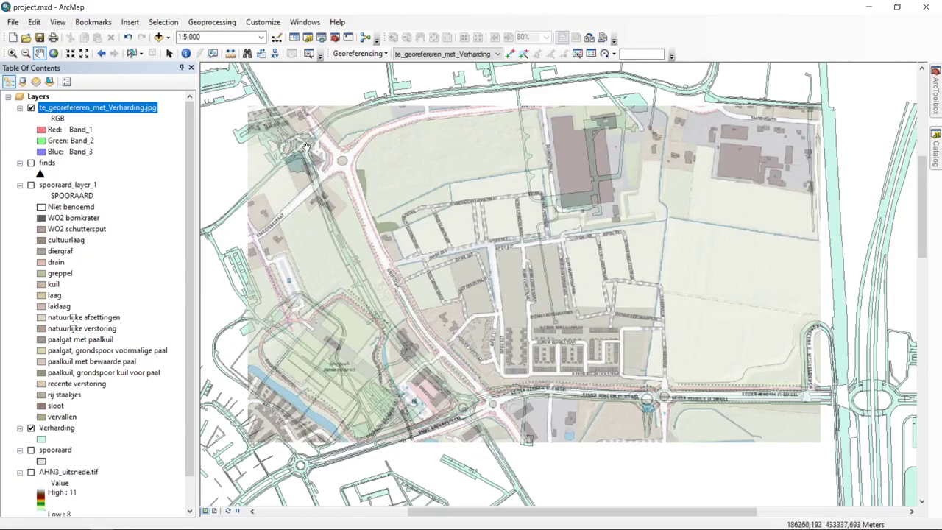
drag(667, 341, 638, 330)
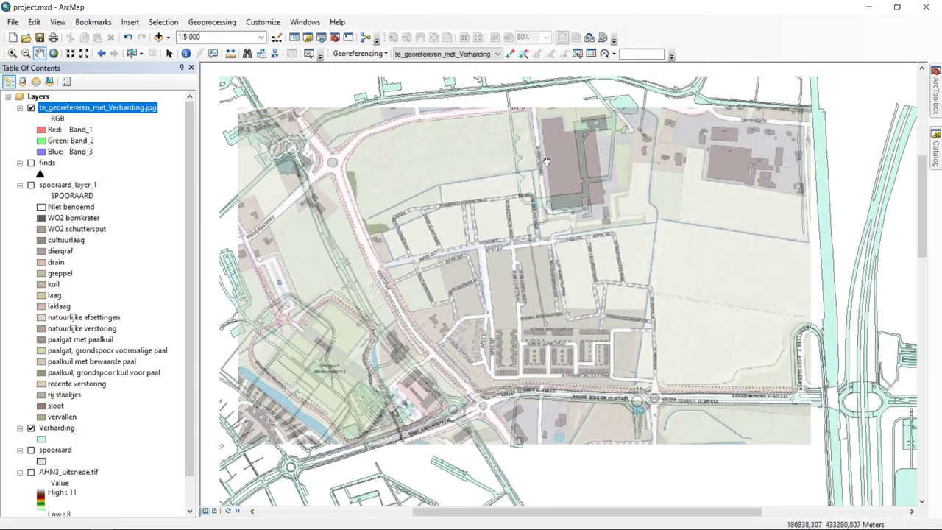
drag(525, 151, 502, 174)
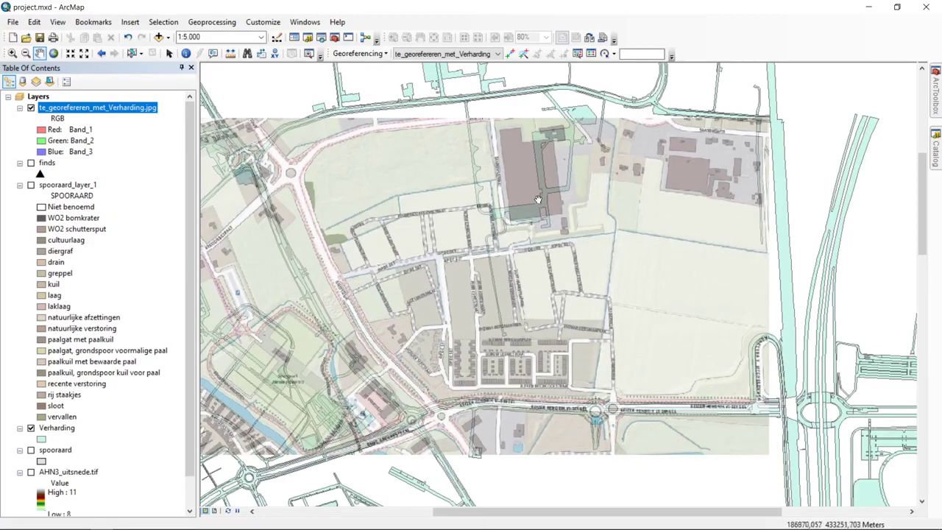
drag(536, 223, 566, 203)
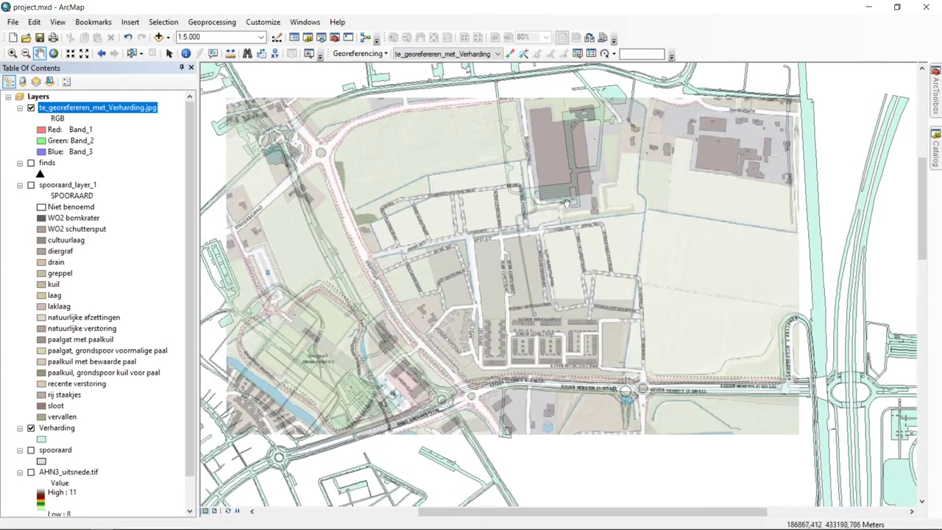
drag(475, 194, 476, 203)
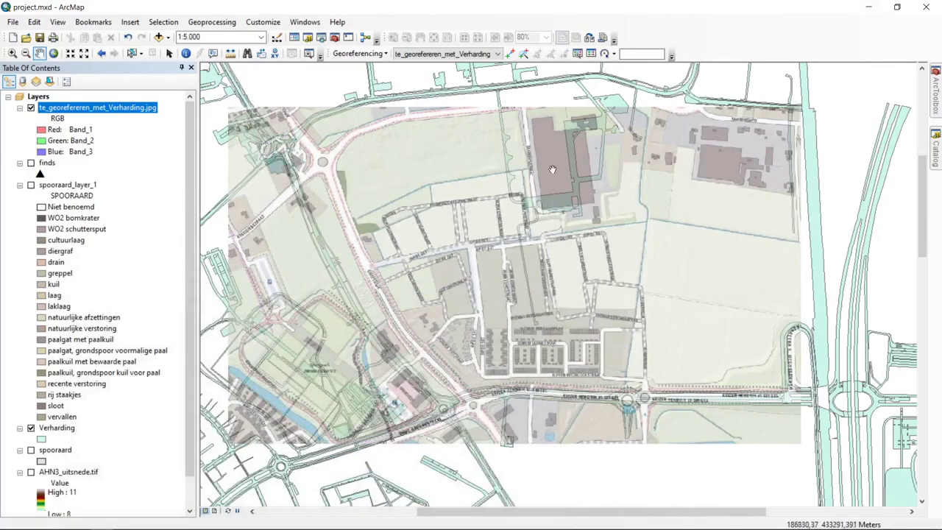
scroll(581, 195, down, 1)
scroll(585, 197, up, 4)
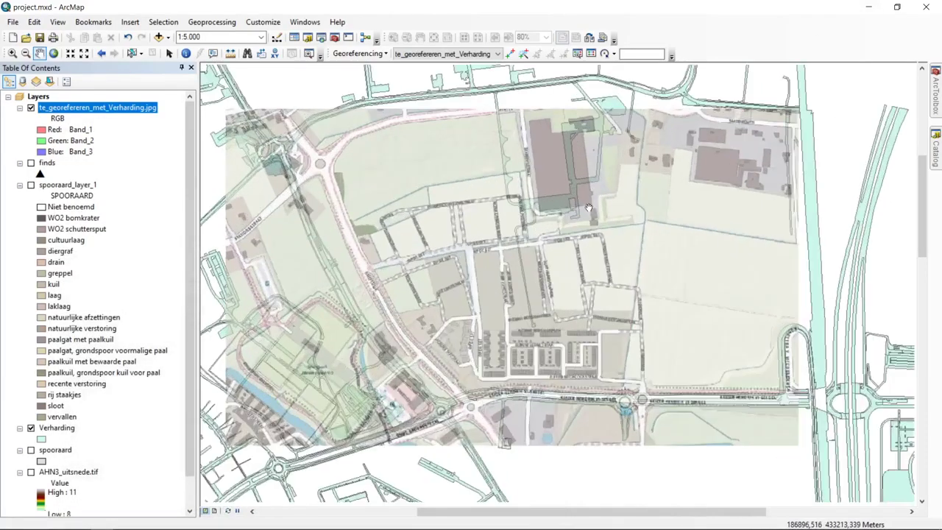
scroll(589, 191, up, 3)
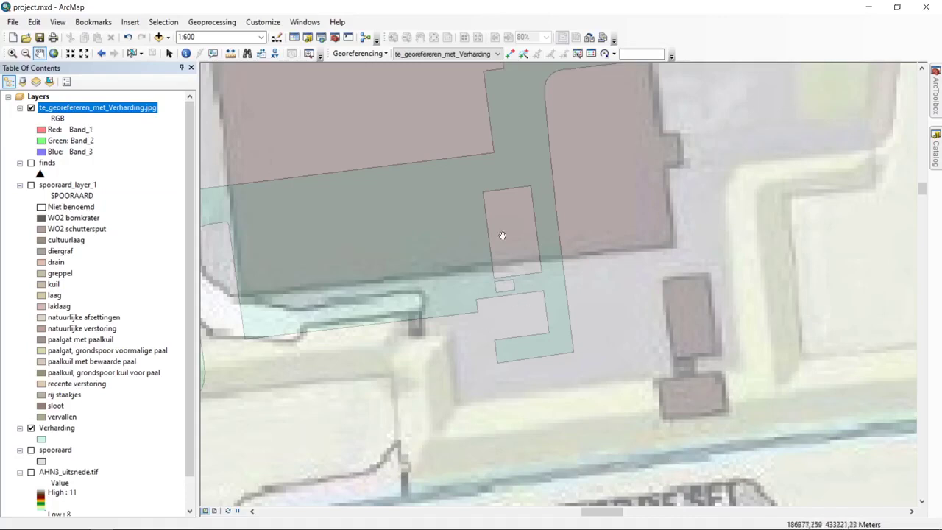
drag(544, 160, 575, 217)
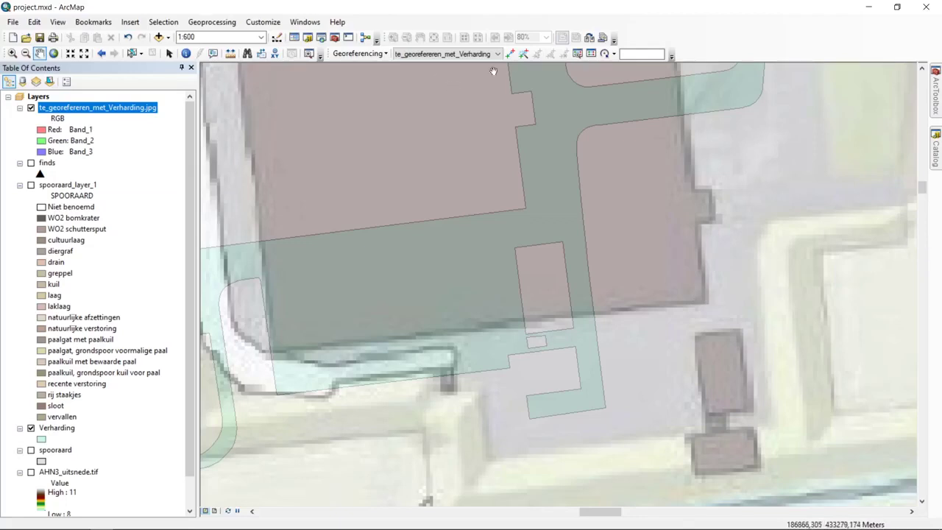
- Add a first control point linking the scanned building corner to the matching Verharding vertex
click(509, 53)
scroll(703, 302, up, 3)
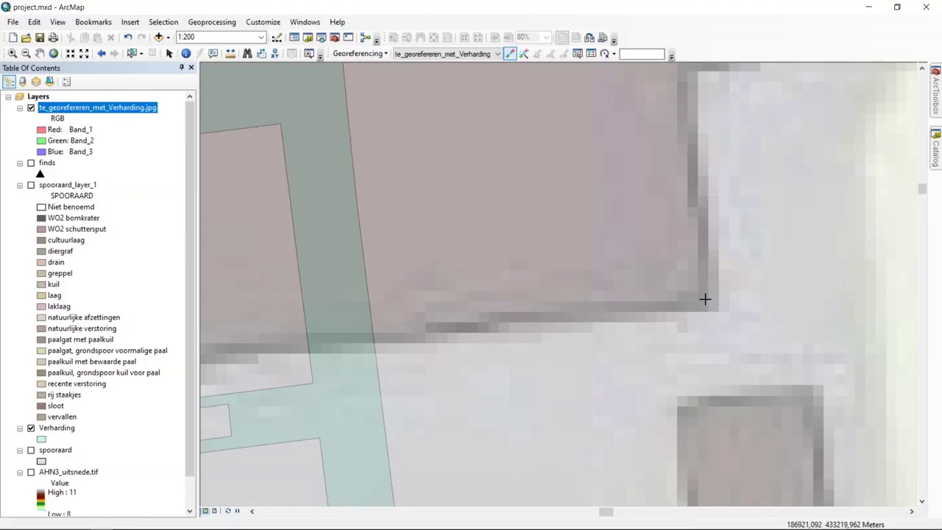
scroll(704, 299, up, 3)
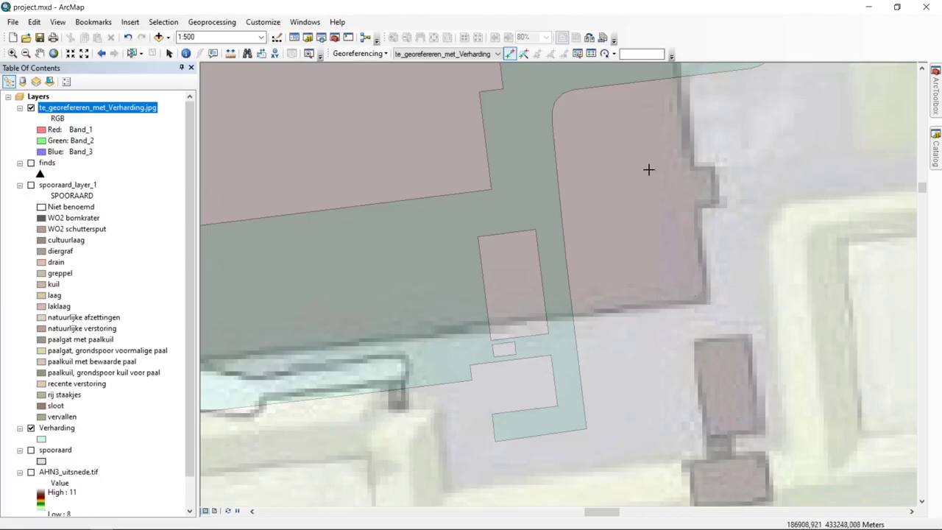
drag(649, 168, 651, 214)
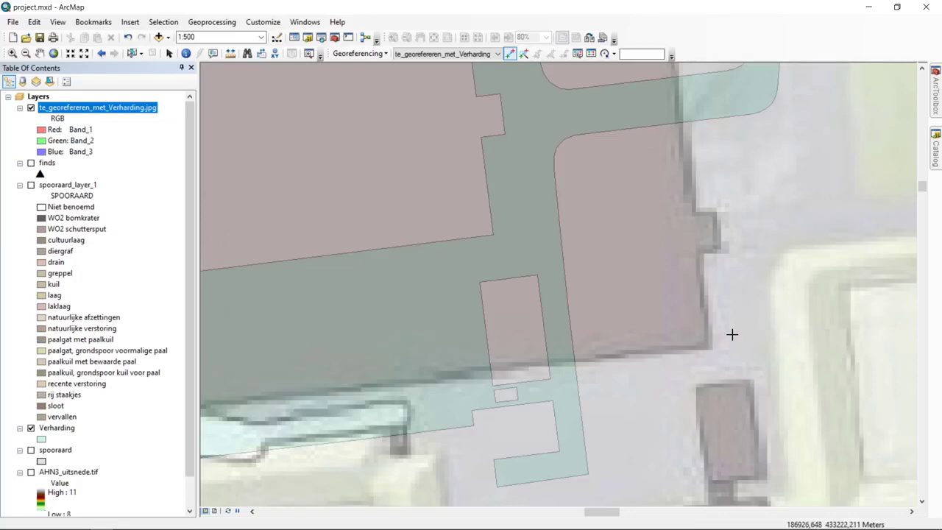
drag(721, 316, 683, 218)
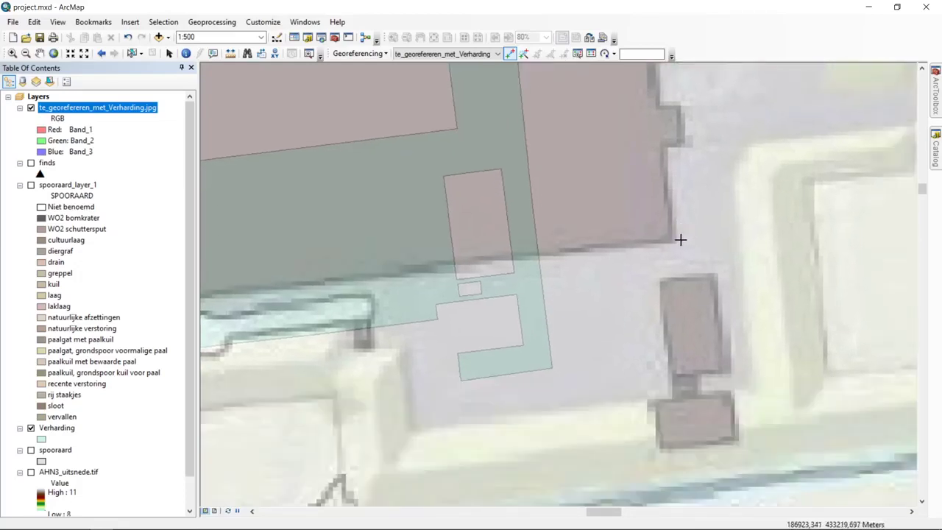
scroll(703, 248, up, 1)
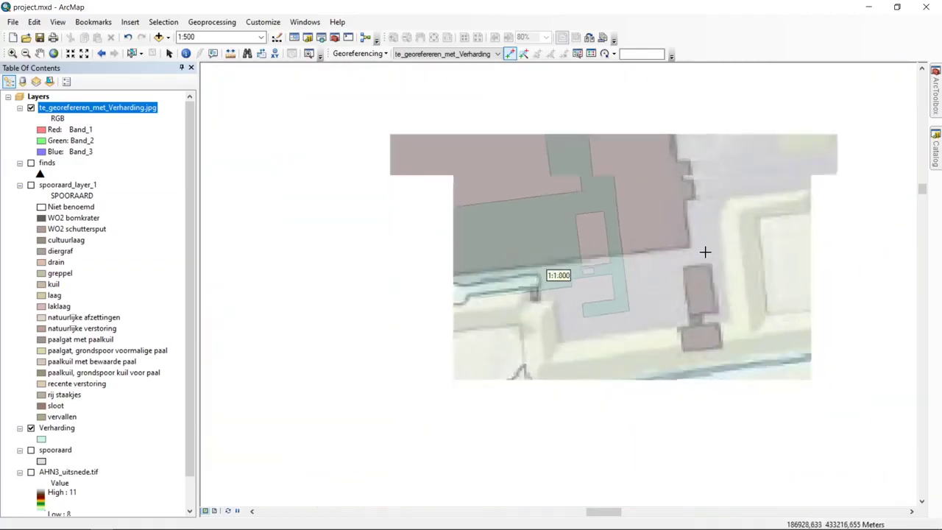
scroll(704, 252, down, 3)
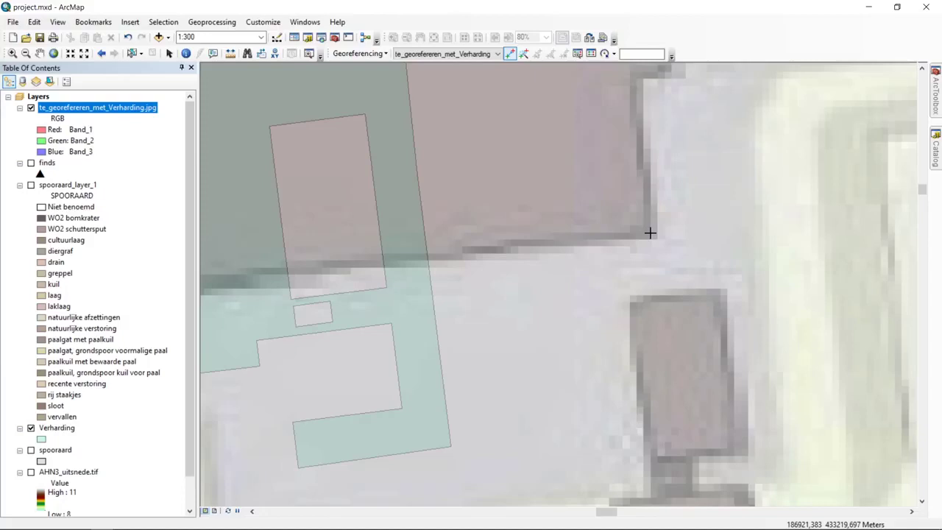
scroll(649, 232, up, 2)
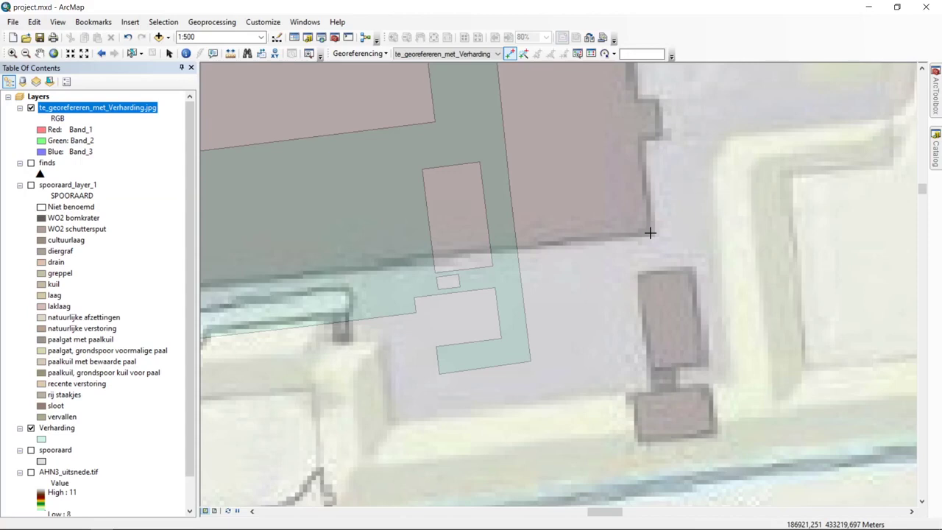
click(650, 232)
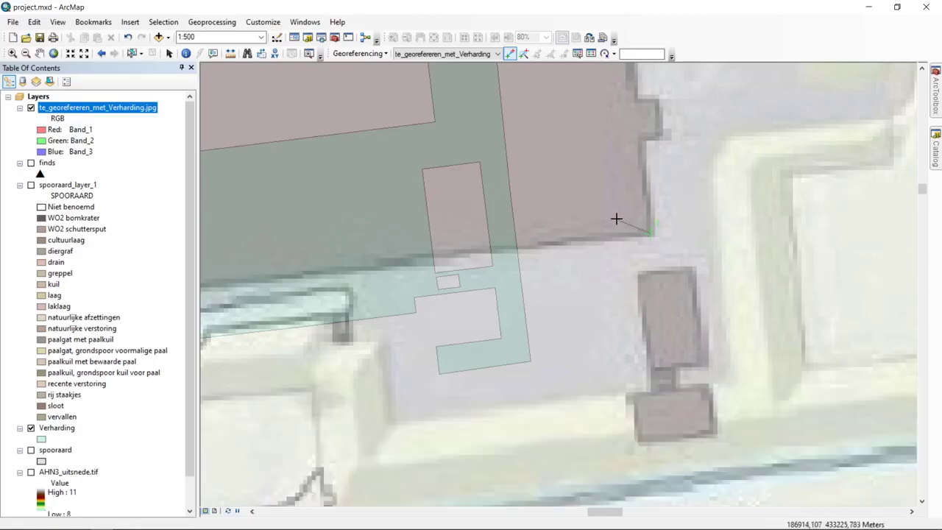
click(434, 120)
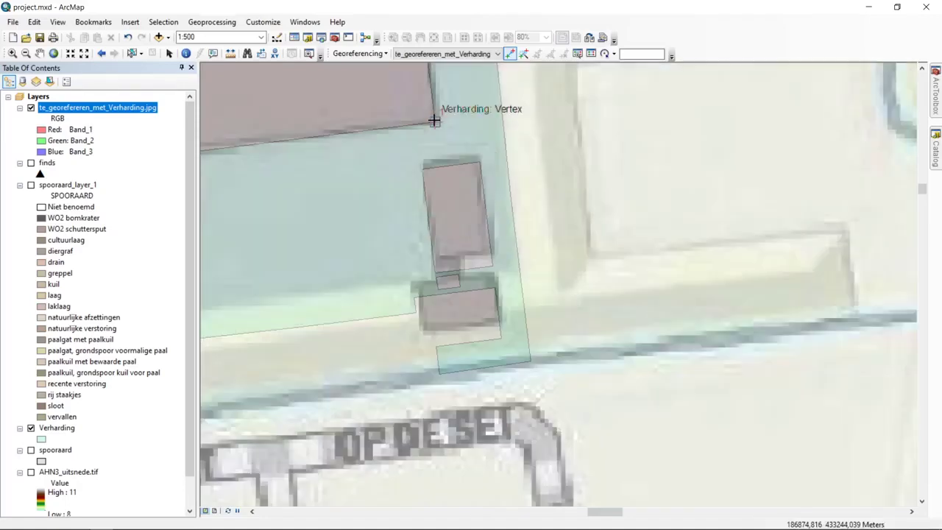
- Zoom and pan to bring the scan's north-west roundabout and park area into view
scroll(775, 322, up, 1)
scroll(773, 315, up, 2)
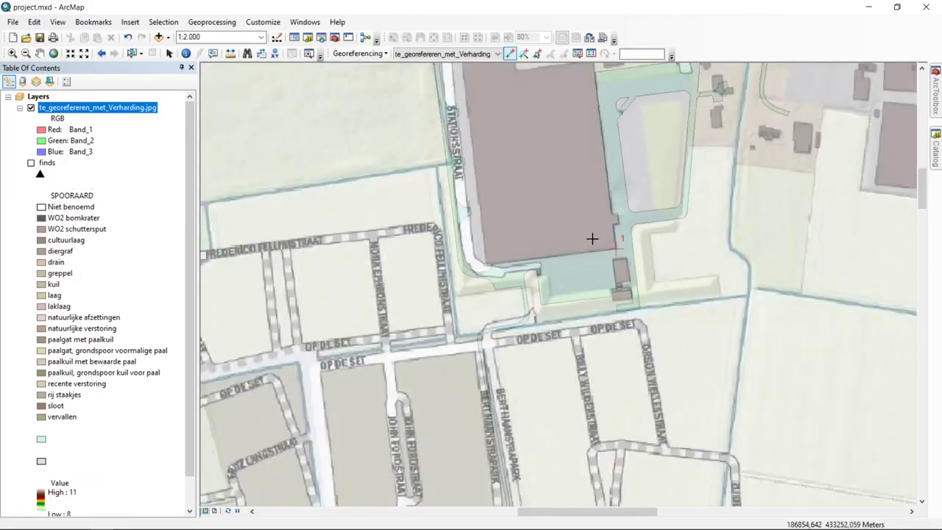
scroll(466, 231, up, 2)
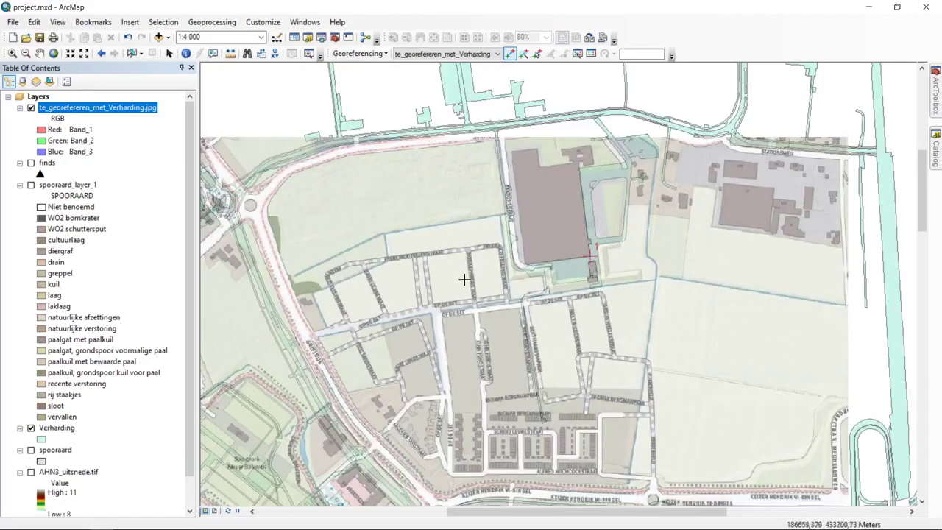
drag(471, 209, 506, 175)
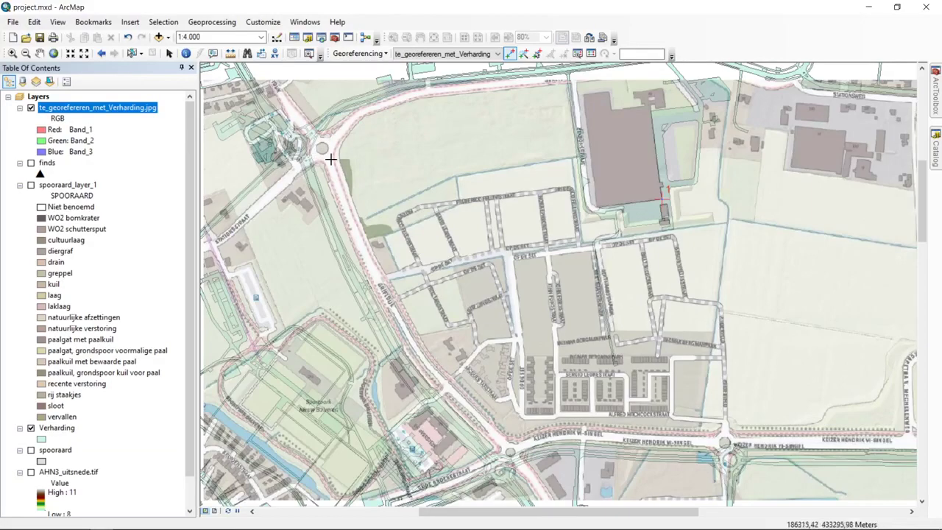
- Zoom into the north-west roundabout, pan around to check alignment, then zoom back out
scroll(304, 137, up, 2)
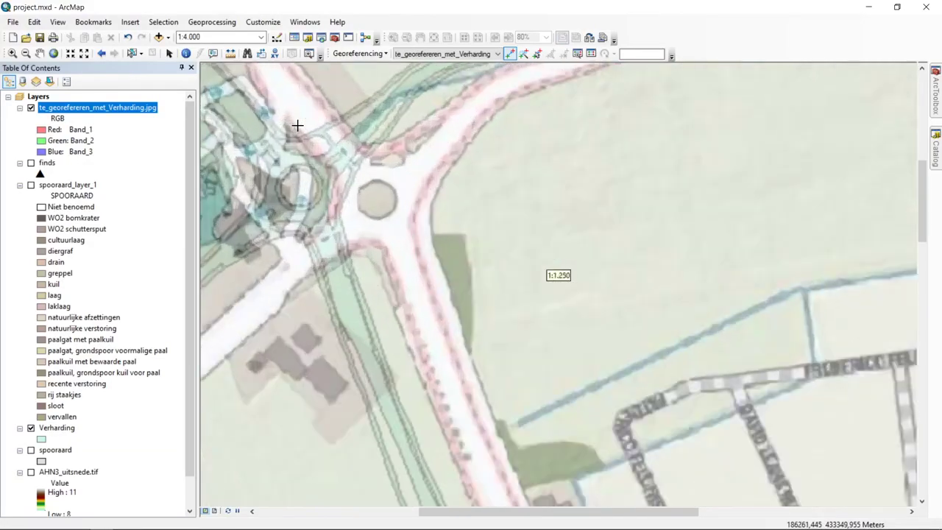
scroll(296, 126, up, 1)
drag(457, 170, 530, 187)
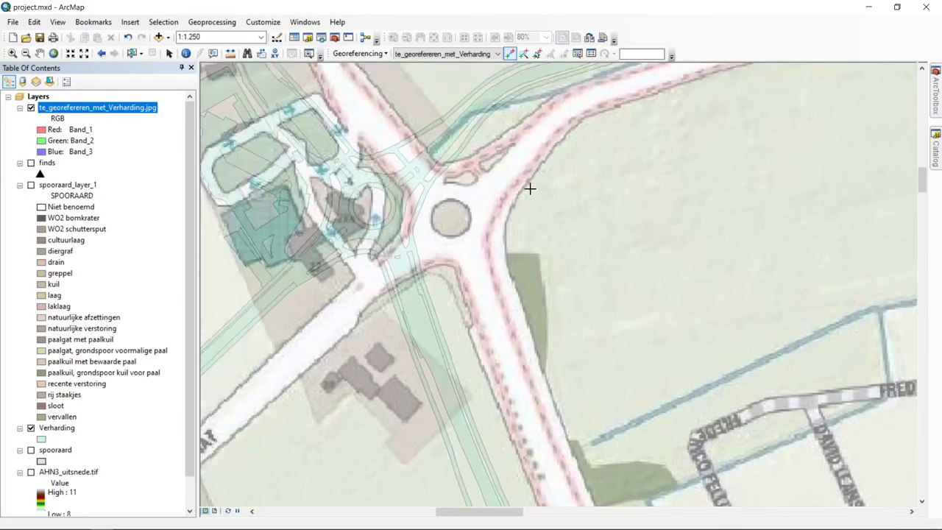
drag(448, 187, 521, 161)
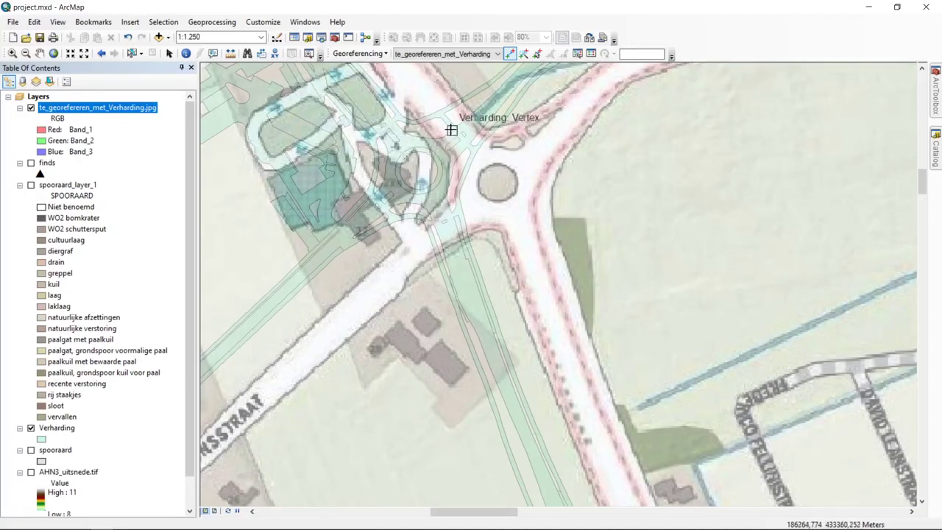
scroll(517, 145, up, 3)
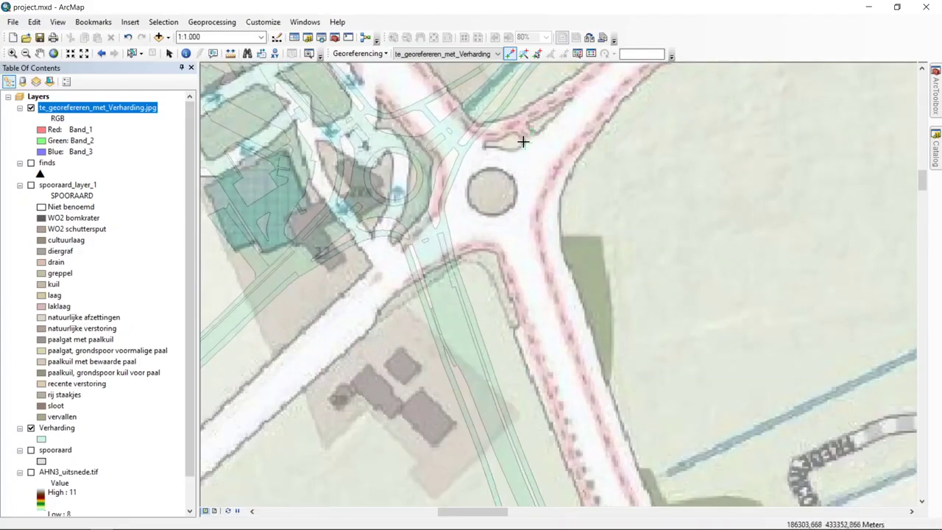
key(Right)
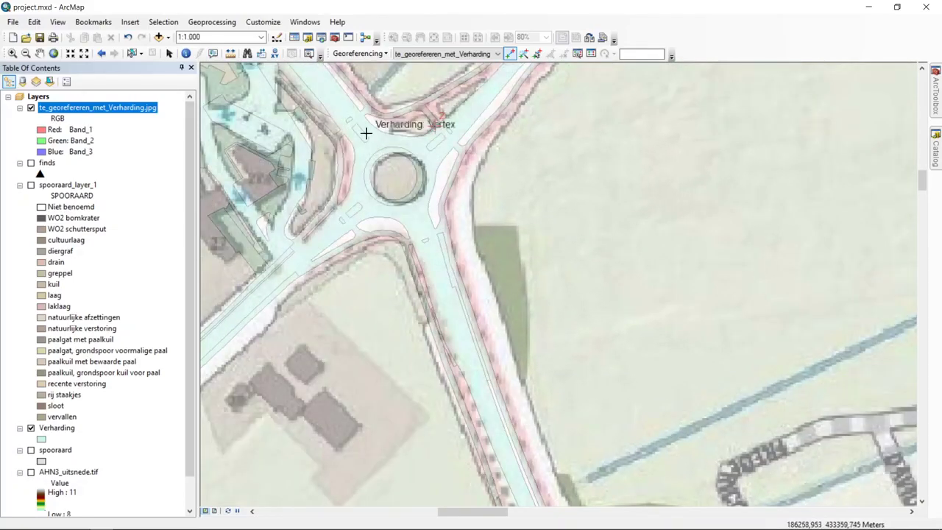
scroll(366, 133, down, 5)
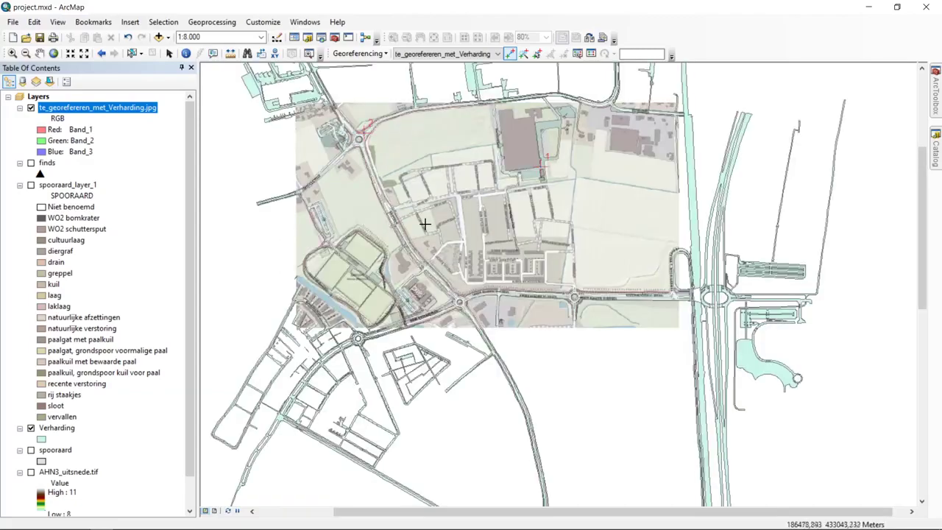
- Pan south and zoom in to inspect the Keizer Hendrik VI-Singel roundabouts against the Verharding roads
scroll(408, 157, up, 2)
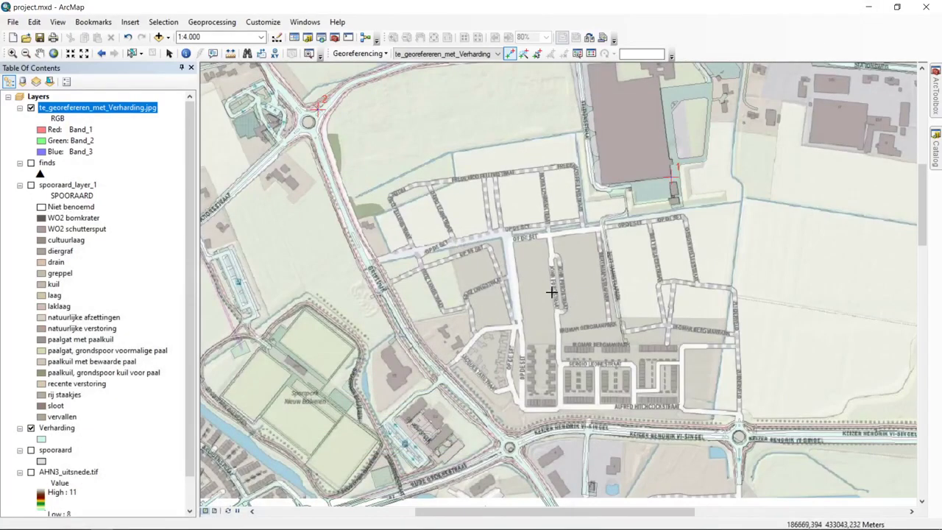
drag(391, 151, 389, 214)
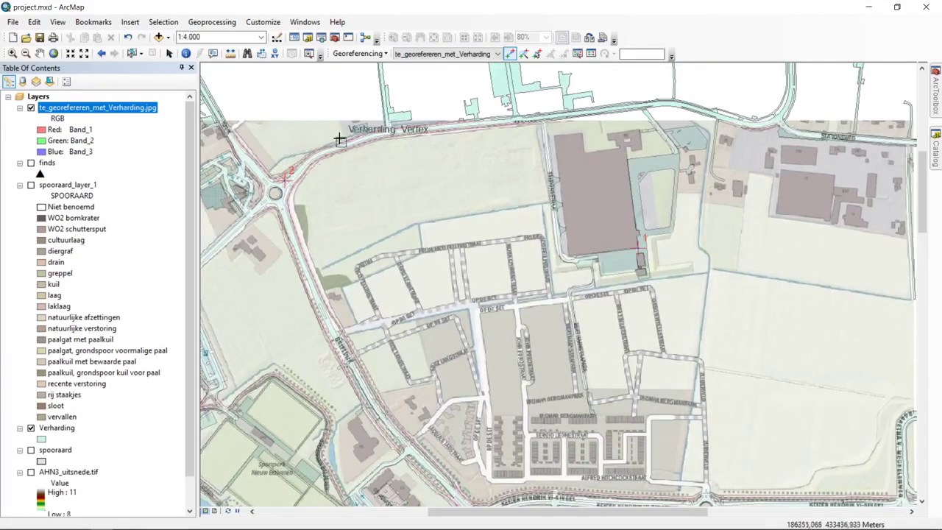
drag(337, 221, 374, 160)
drag(390, 231, 442, 183)
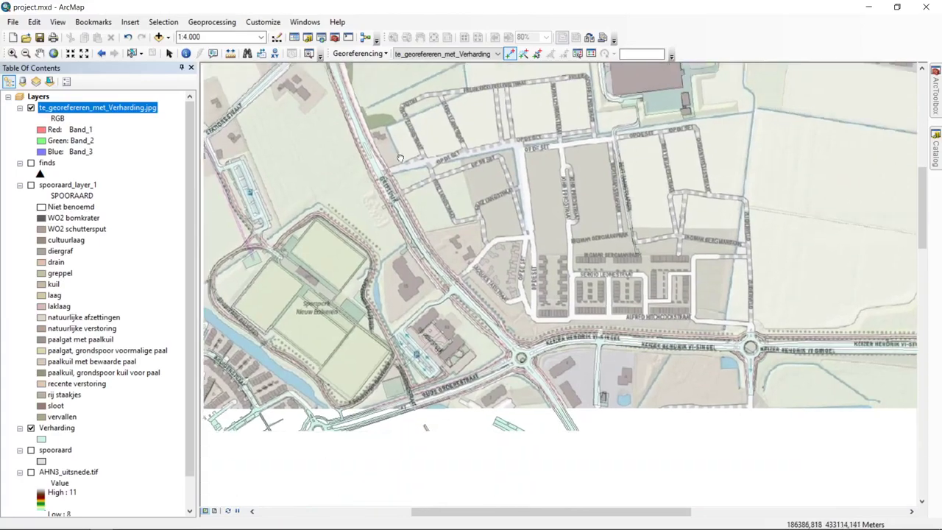
drag(537, 278, 478, 114)
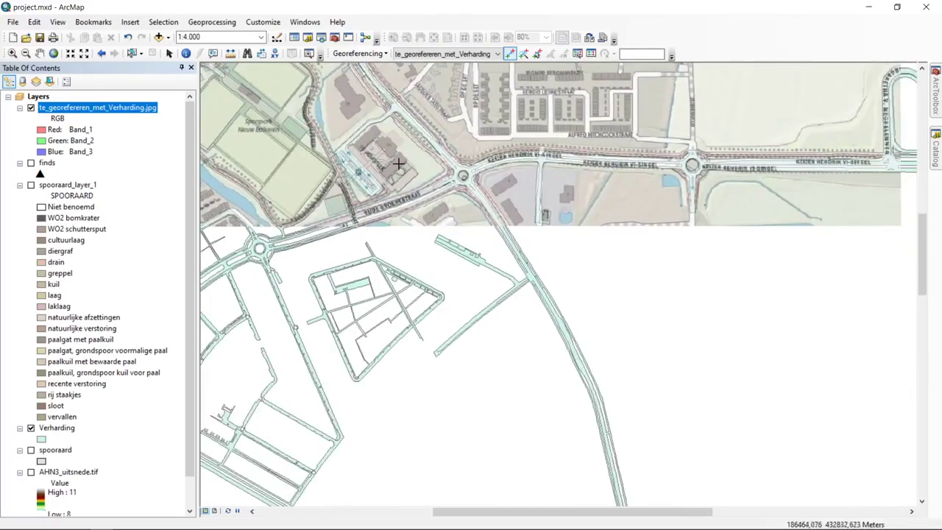
scroll(506, 149, down, 2)
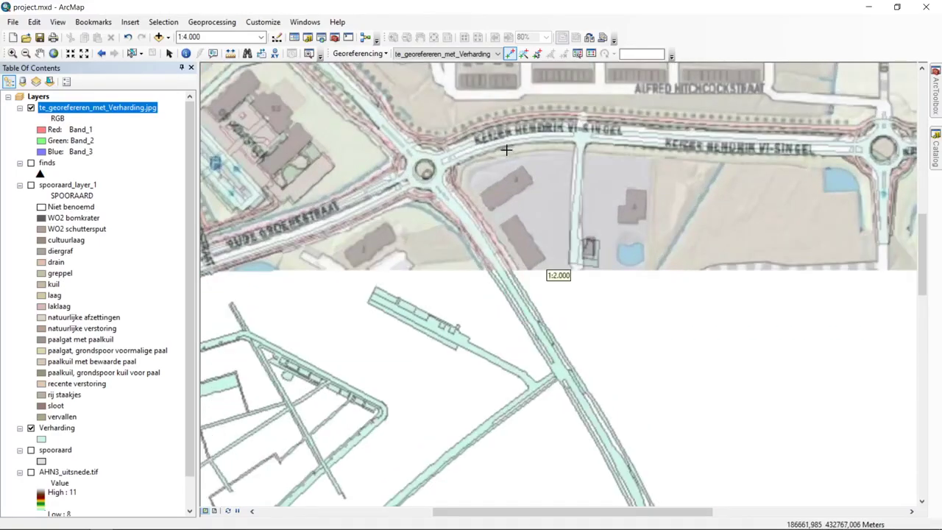
scroll(445, 128, down, 3)
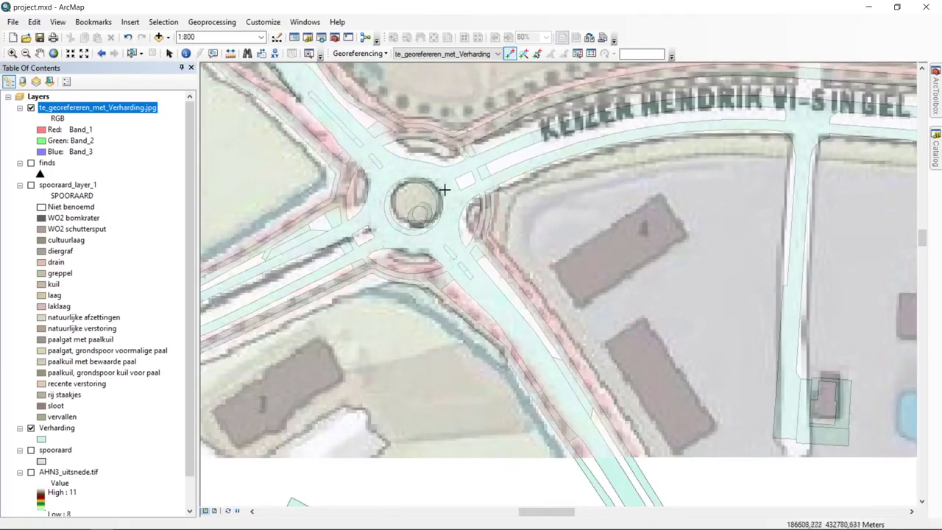
scroll(474, 227, up, 2)
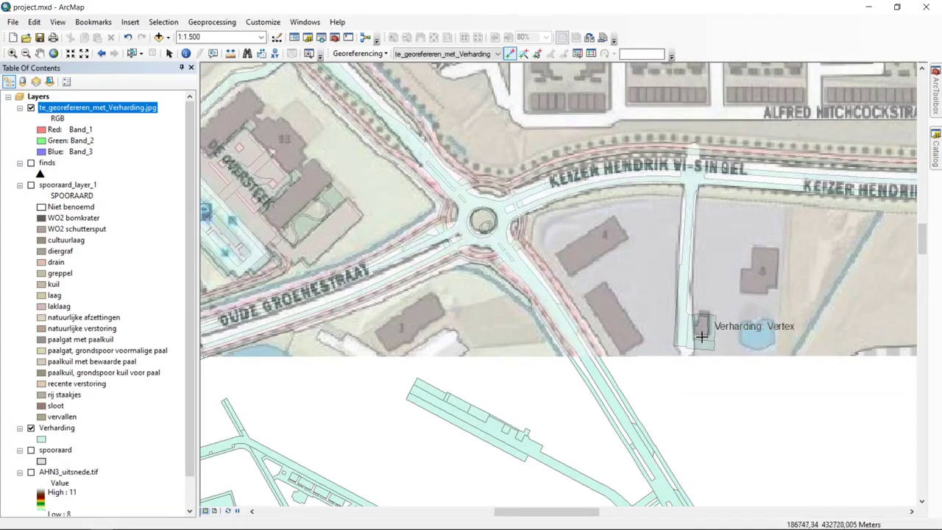
scroll(584, 251, up, 2)
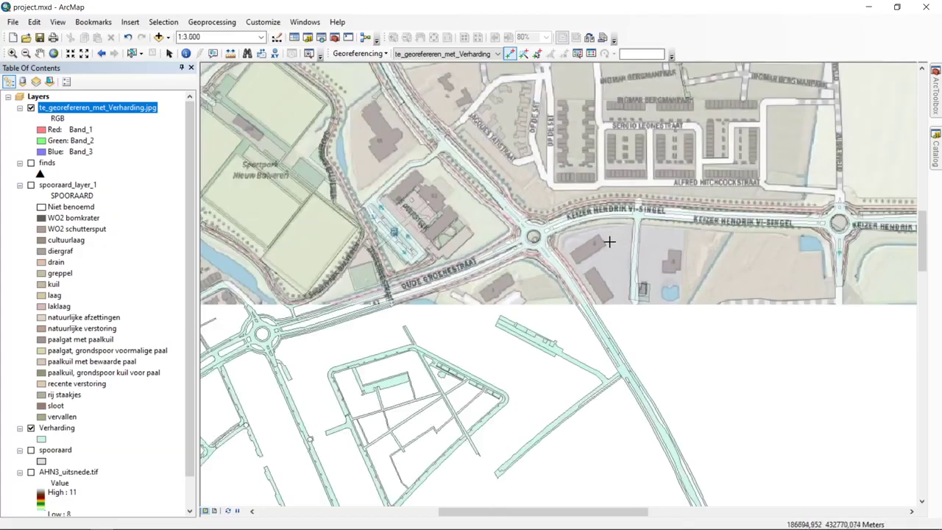
drag(620, 243, 547, 246)
scroll(592, 265, down, 2)
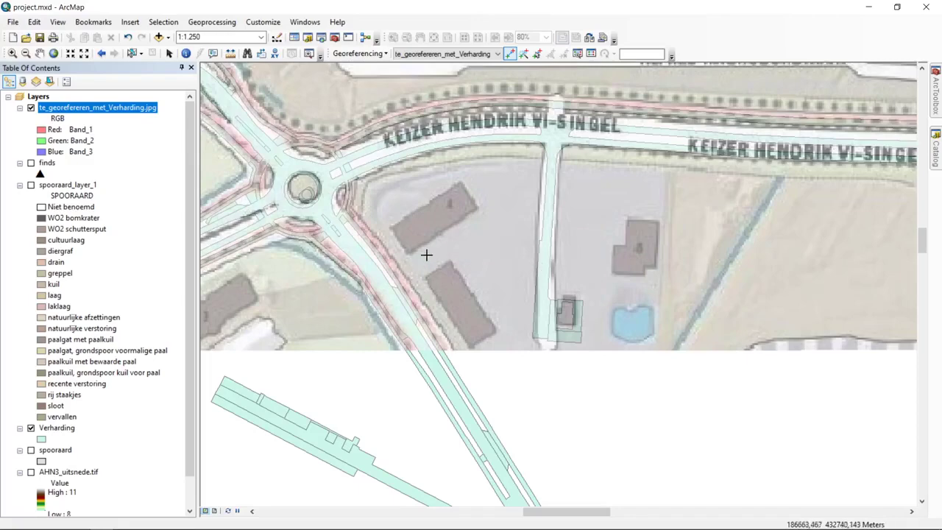
scroll(584, 273, up, 3)
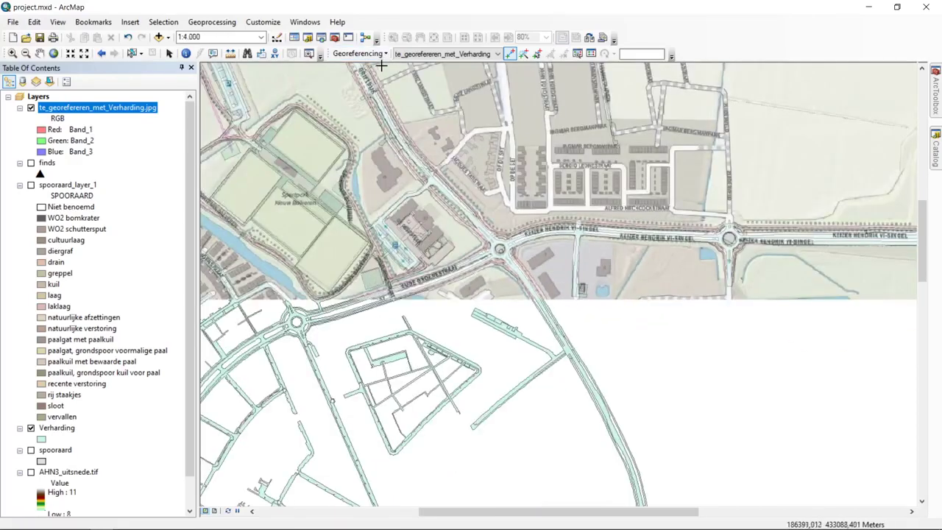
- Zoom to 1:600 and centre the view on the Keizer Hendrik VI-Singel roundabout
click(358, 54)
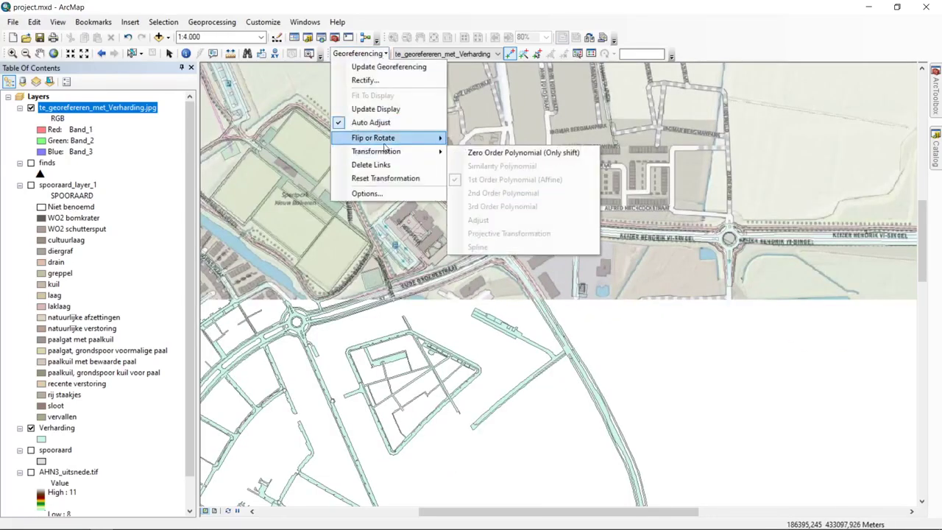
click(403, 5)
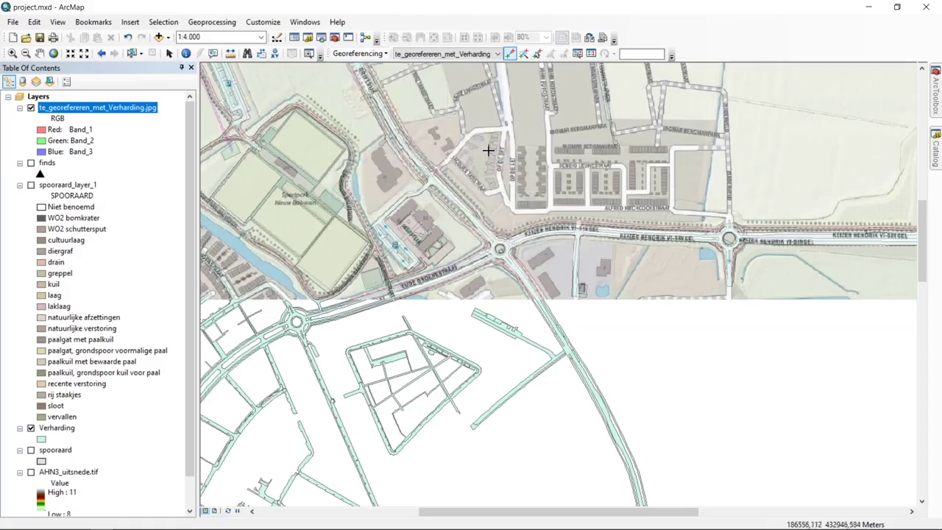
key(Up)
key(Up)
key(Up)
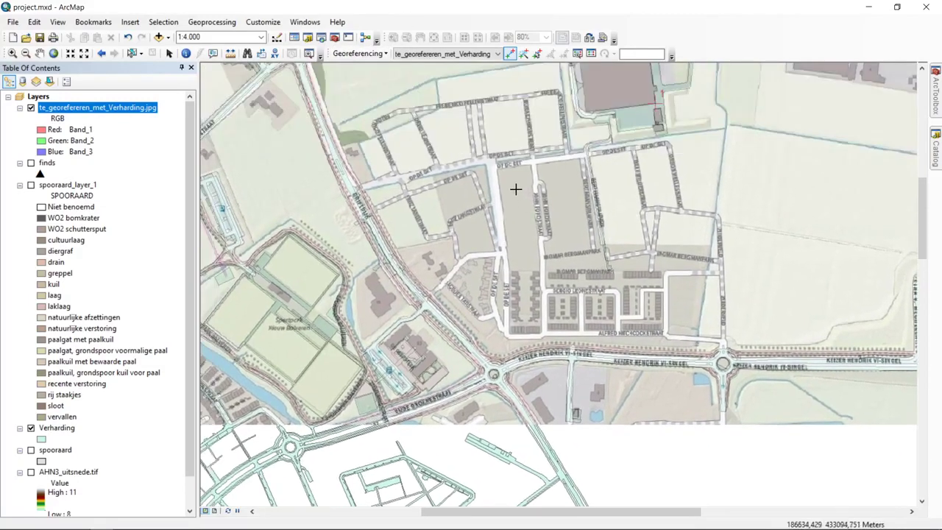
key(Down)
key(Down)
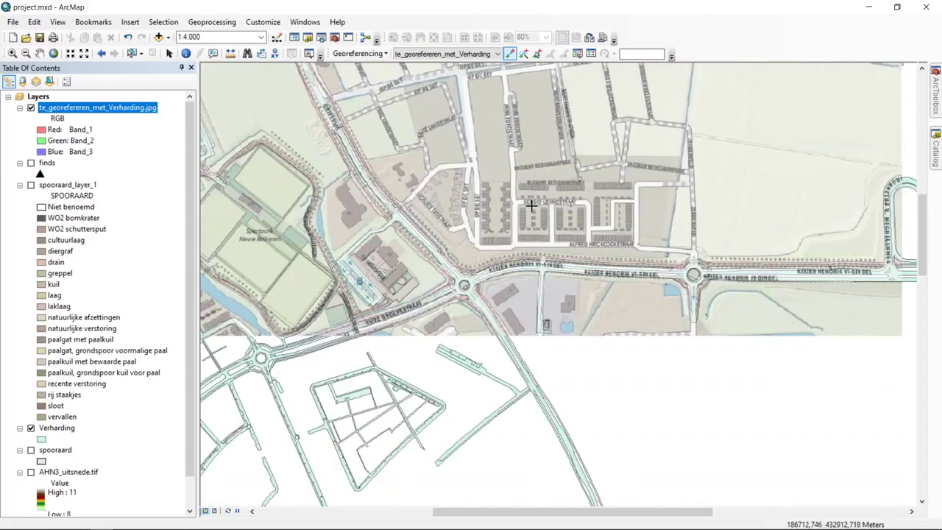
scroll(684, 272, up, 4)
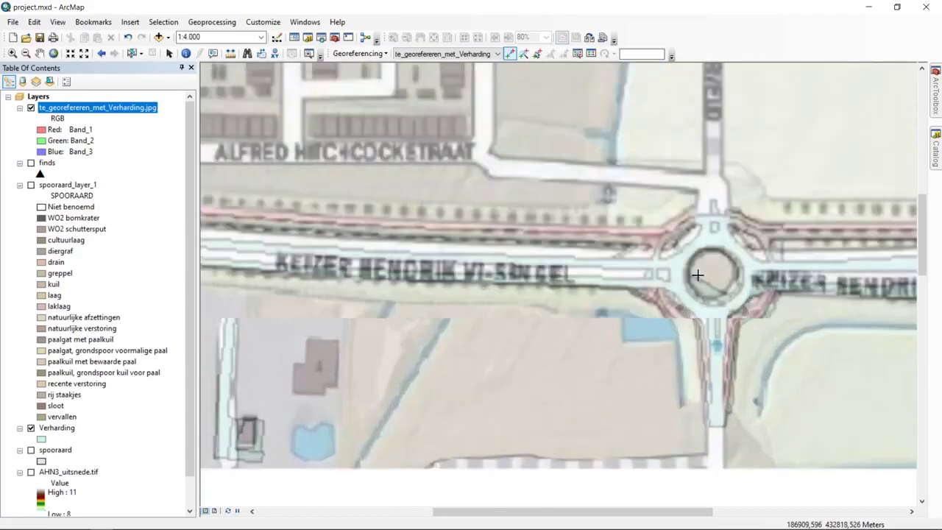
scroll(743, 220, up, 2)
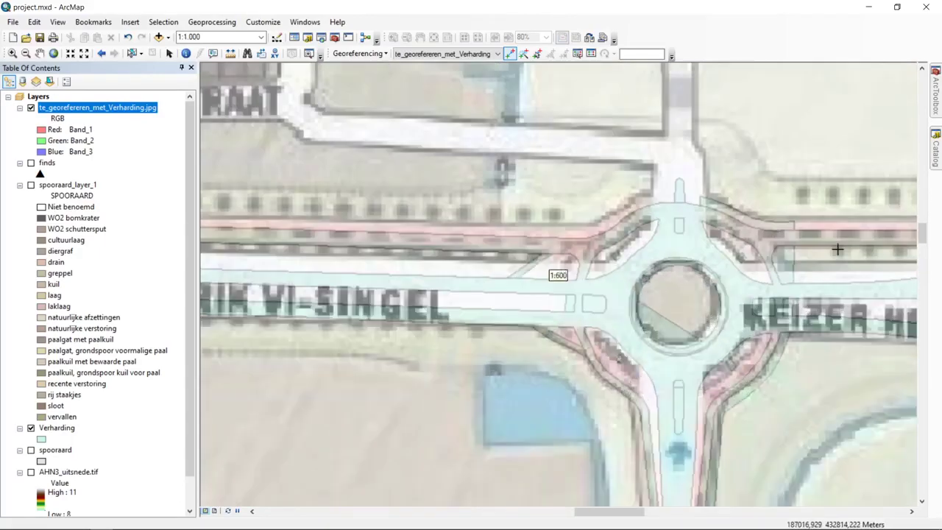
drag(844, 247, 768, 173)
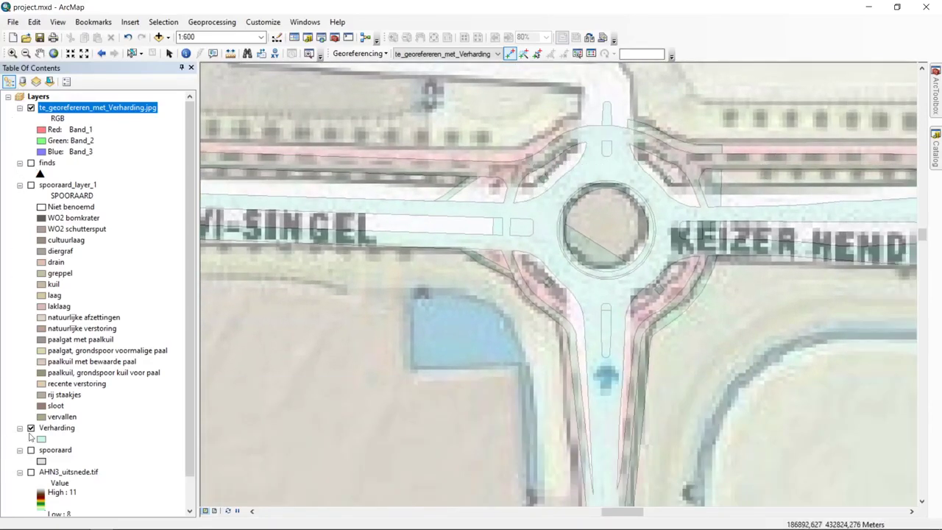
- Link the scan's roundabout edge to the snapped Verharding endpoint, then place another scan point
click(31, 428)
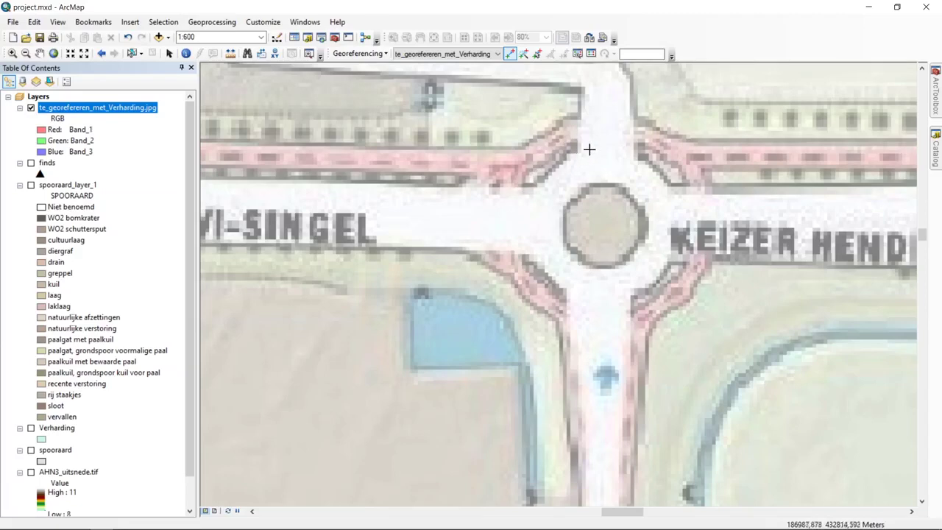
click(521, 181)
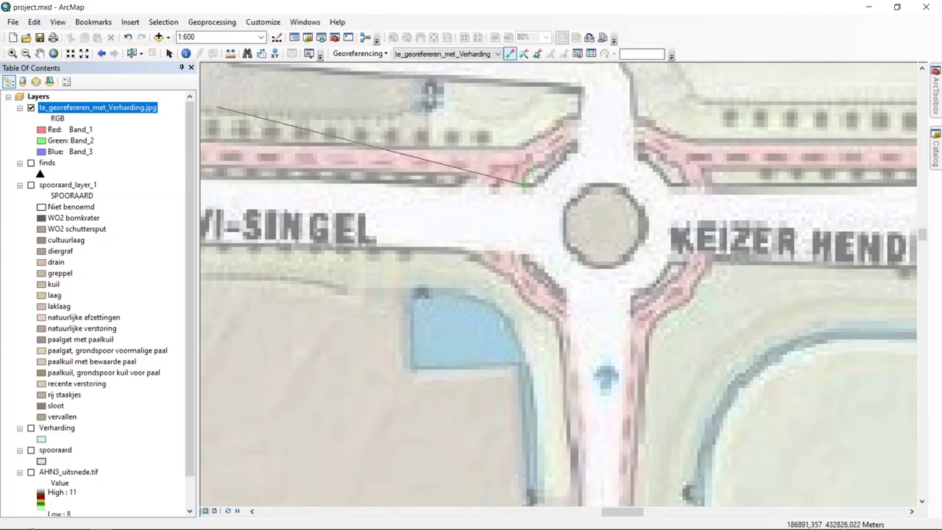
click(31, 427)
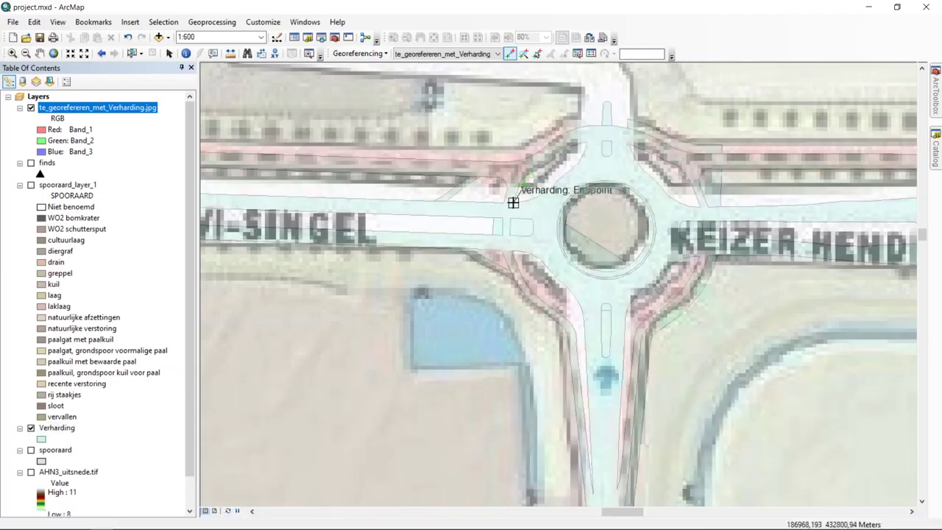
click(512, 203)
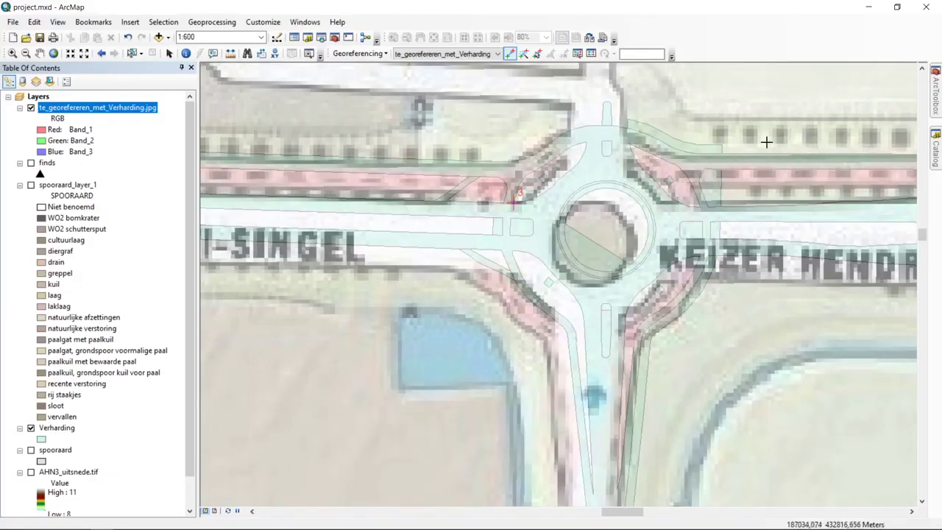
click(559, 249)
- Finish the third link on the Verharding roads, then zoom out to 1:2.500 and pan across the scan
click(536, 158)
scroll(601, 158, up, 1)
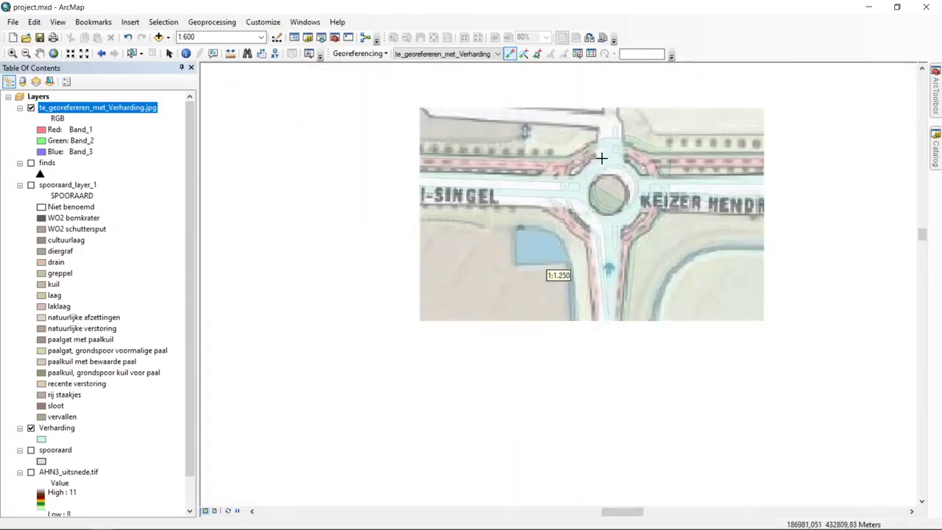
scroll(520, 137, up, 1)
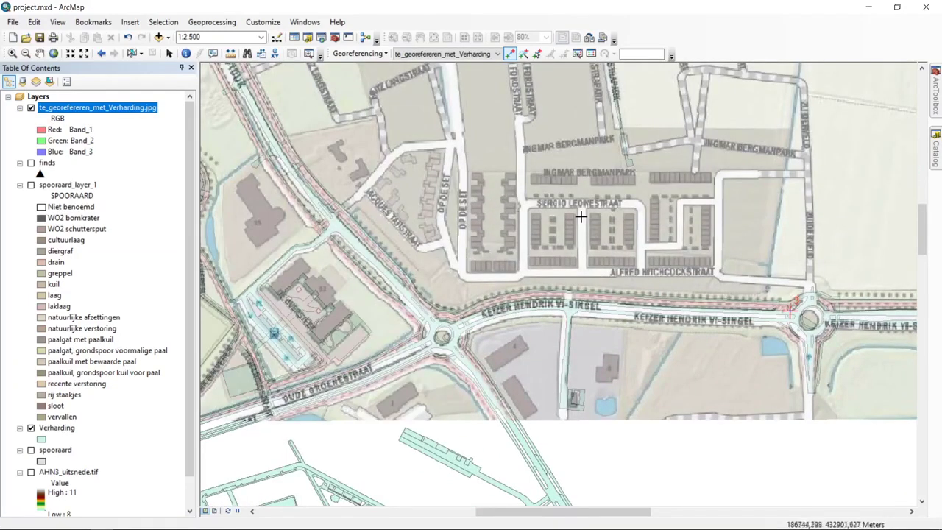
drag(671, 156, 631, 250)
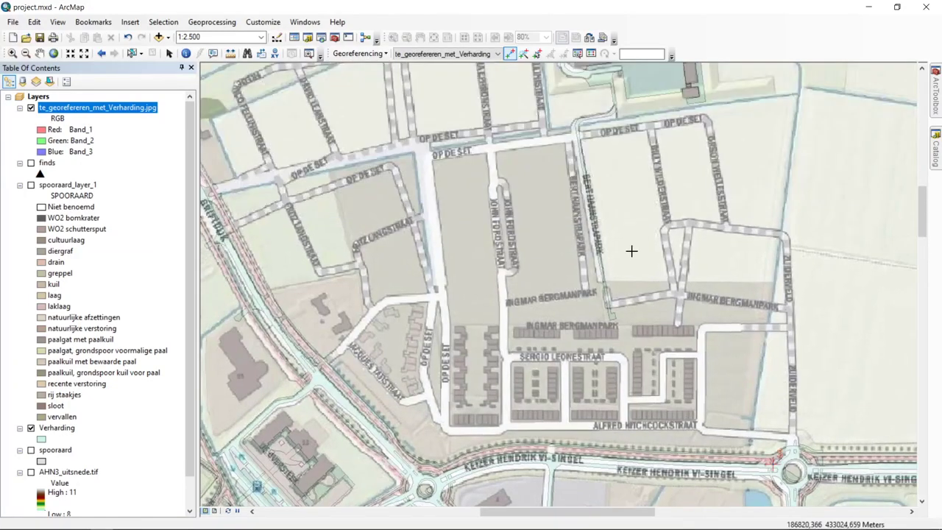
drag(567, 255, 555, 135)
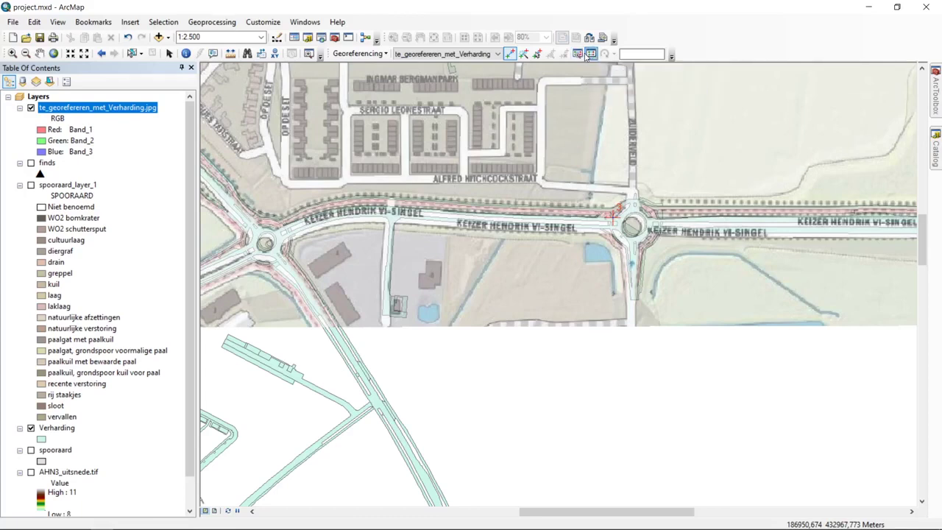
- Open the Link table, enlarge and reposition it, and widen the X Map and Y Map columns
click(590, 54)
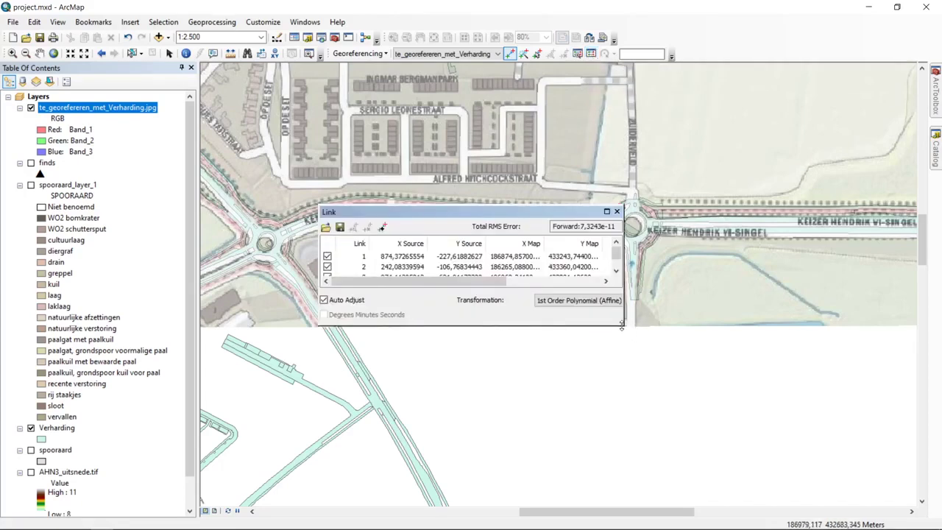
drag(626, 326, 821, 436)
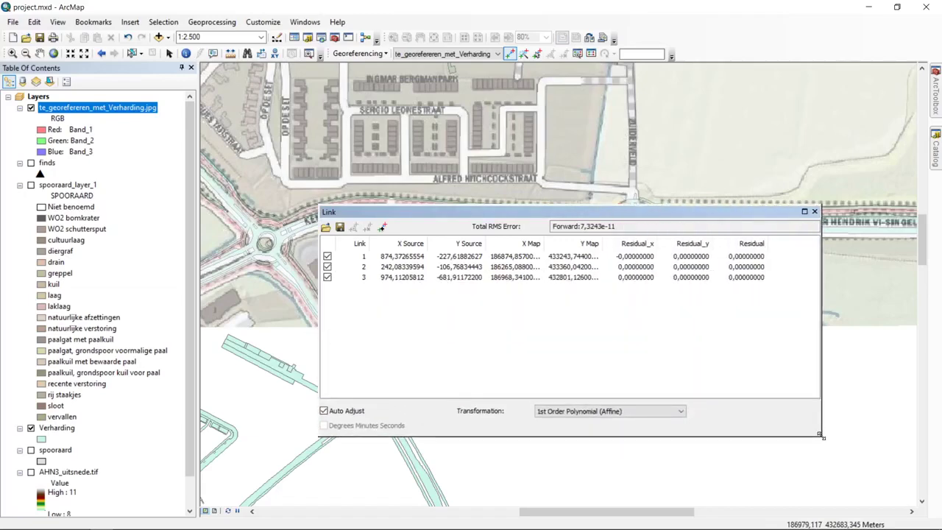
drag(652, 217, 572, 159)
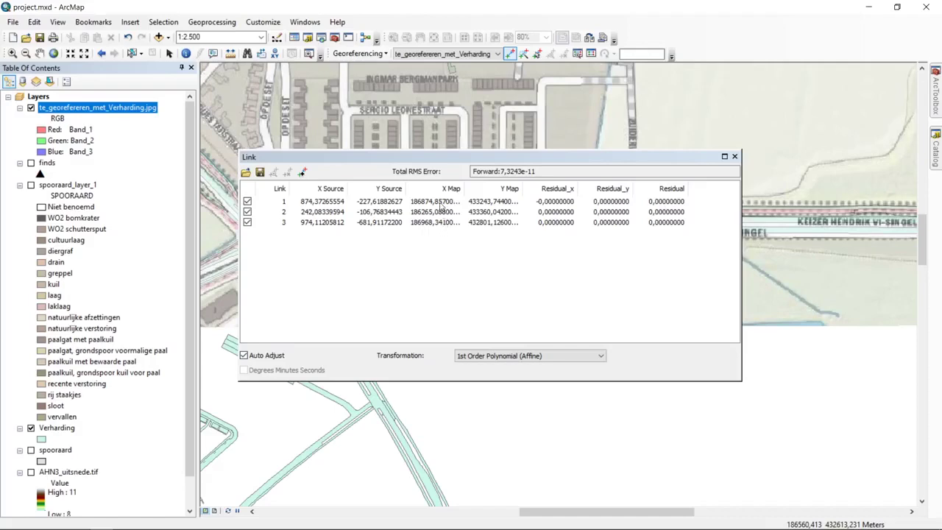
drag(462, 189, 475, 189)
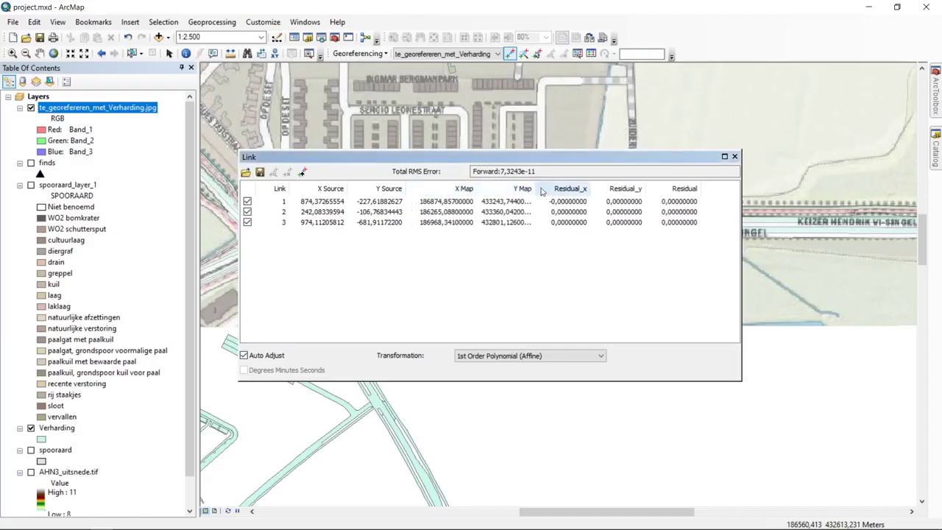
drag(542, 189, 555, 189)
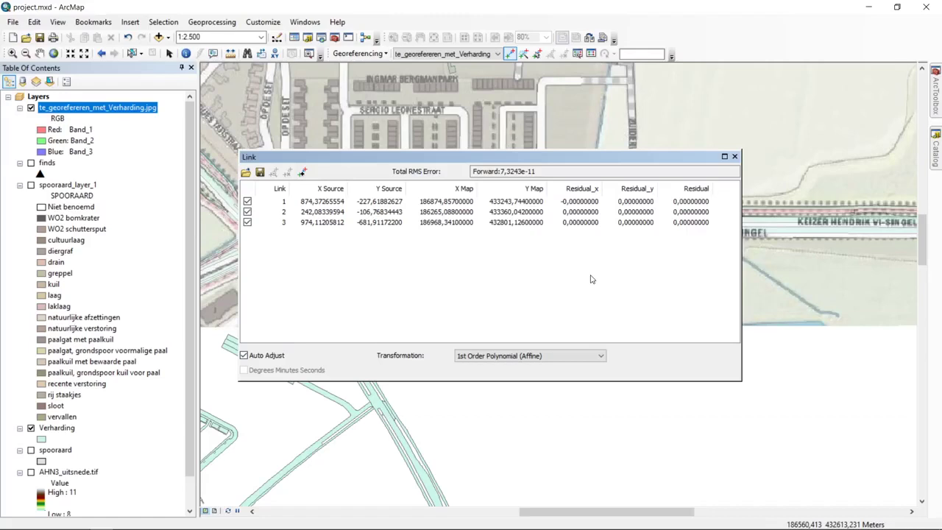
click(358, 54)
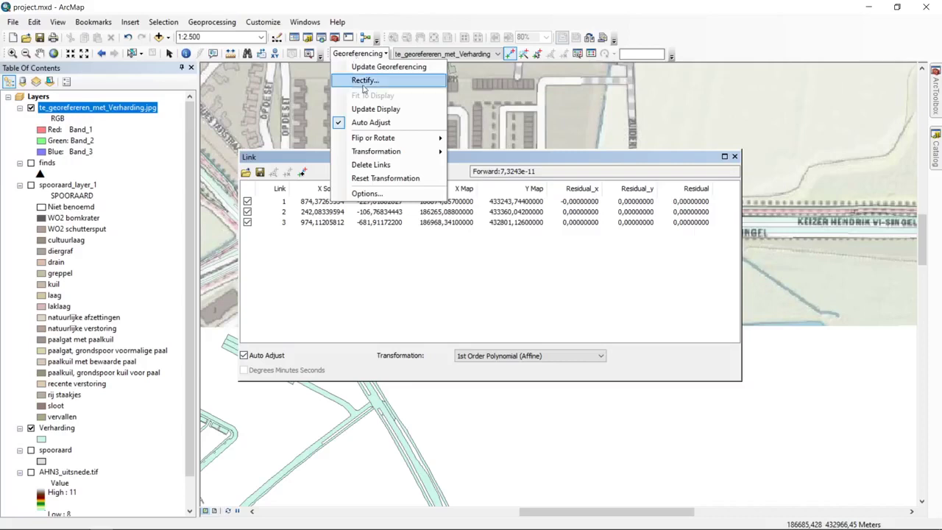
- Switch the transformation to Zero Order Polynomial (Only shift), giving a total RMS error of 14,1212
mouse_move(383, 152)
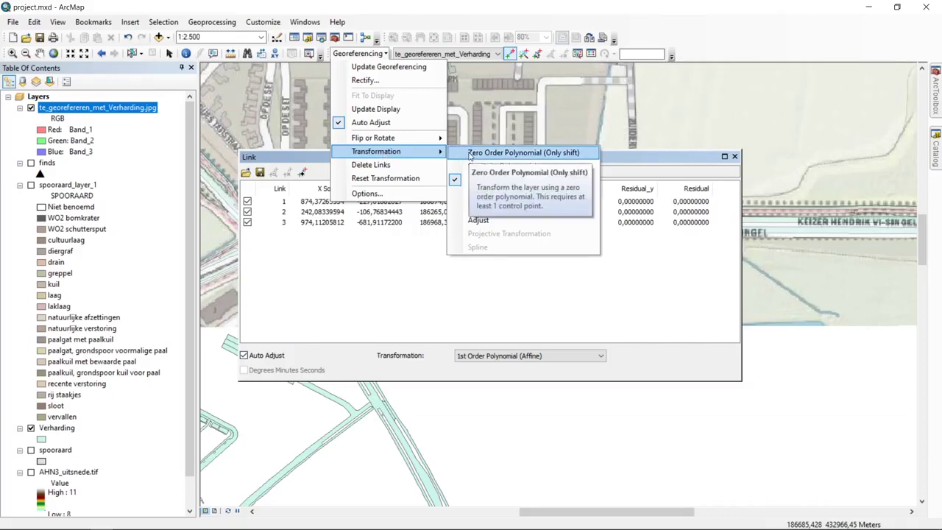
click(586, 155)
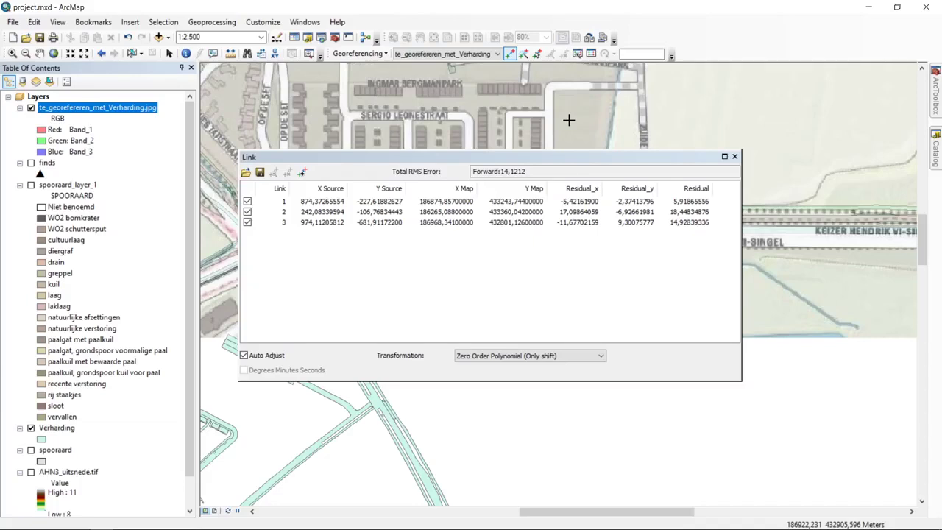
- Zoom out to 1:10.000, move the Link table to the lower left, and centre the shifted road map
scroll(568, 119, up, 5)
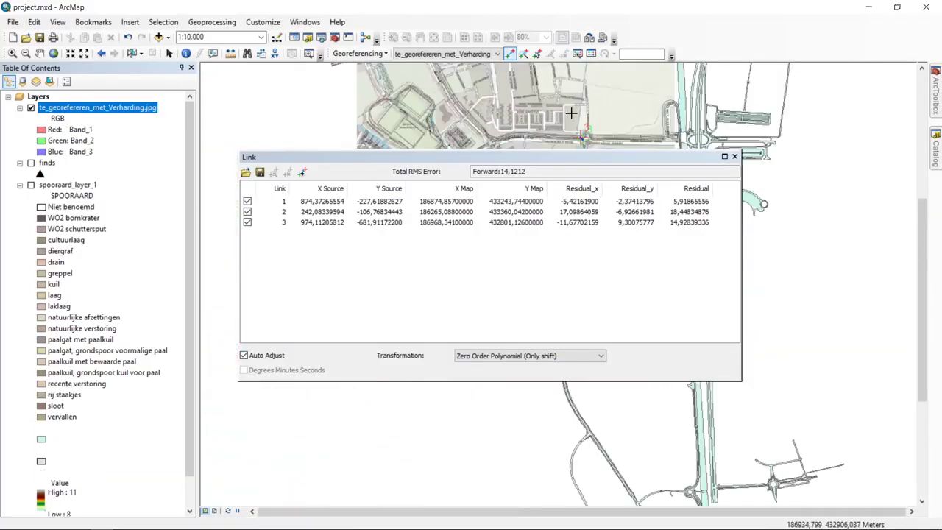
drag(485, 157, 309, 245)
drag(500, 131, 571, 184)
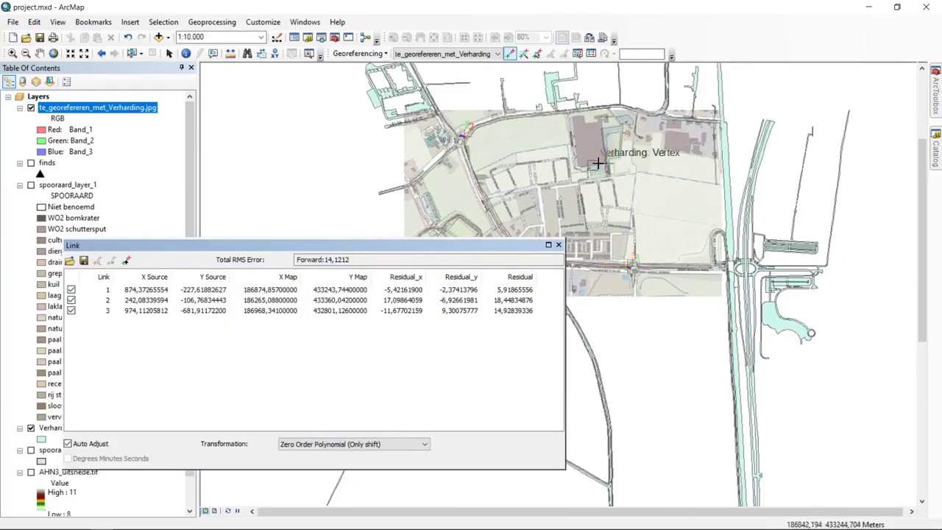
drag(595, 143, 626, 158)
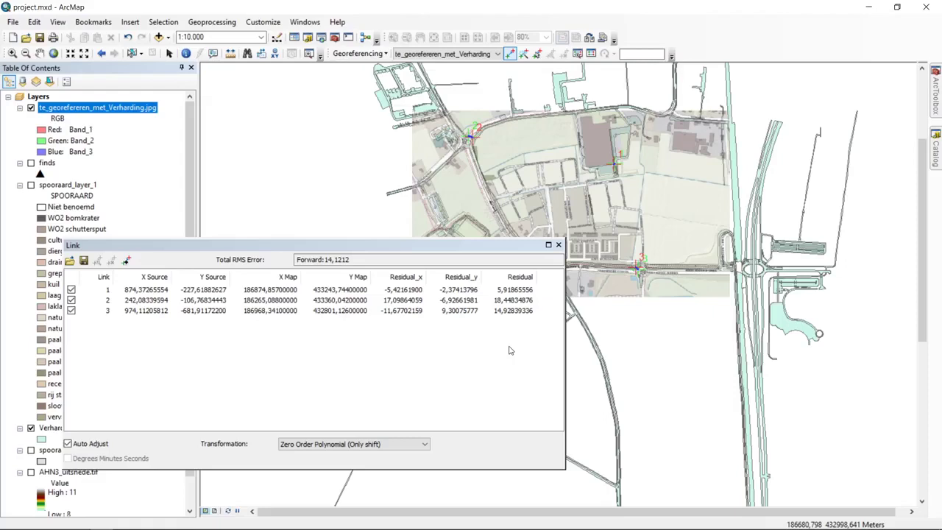
- Select links 1–3 in the Link table to locate each on the map, ending on link 2 (residual 18,4484)
click(507, 302)
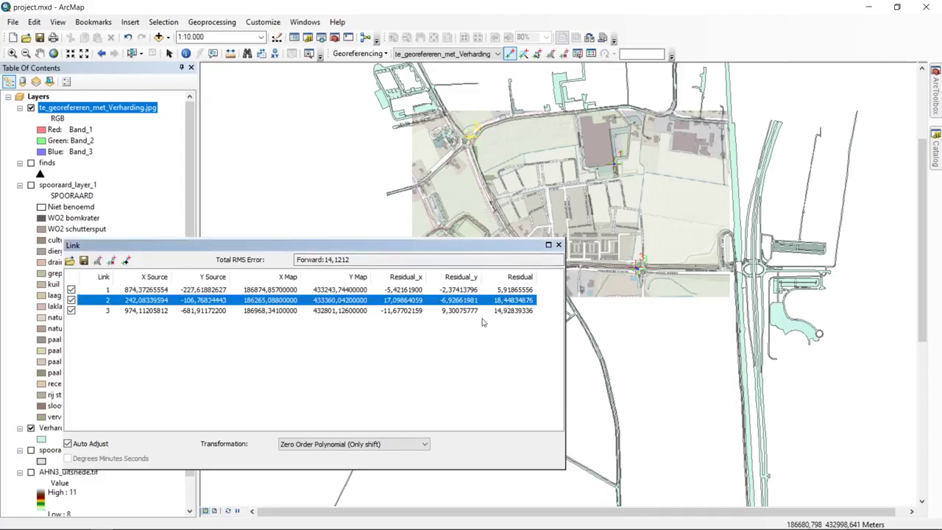
click(487, 311)
click(501, 299)
click(502, 291)
click(502, 301)
click(505, 310)
click(492, 351)
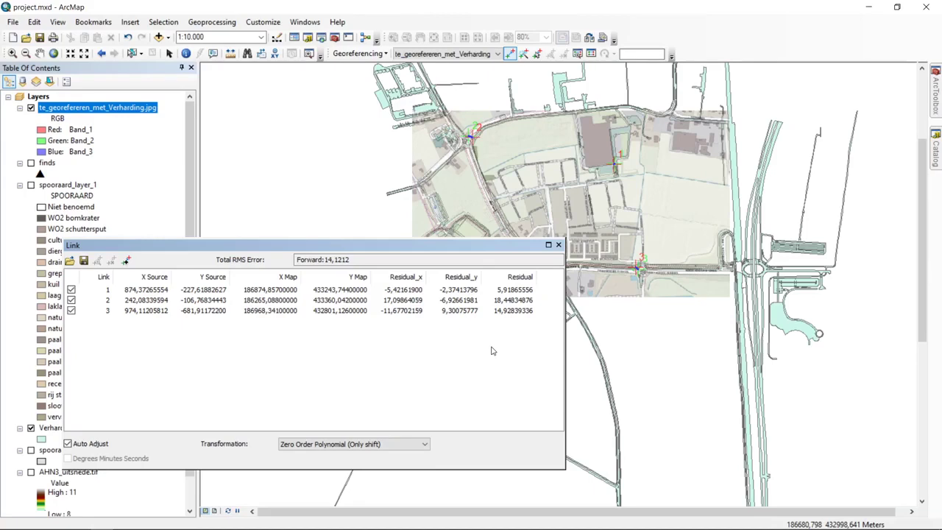
click(525, 302)
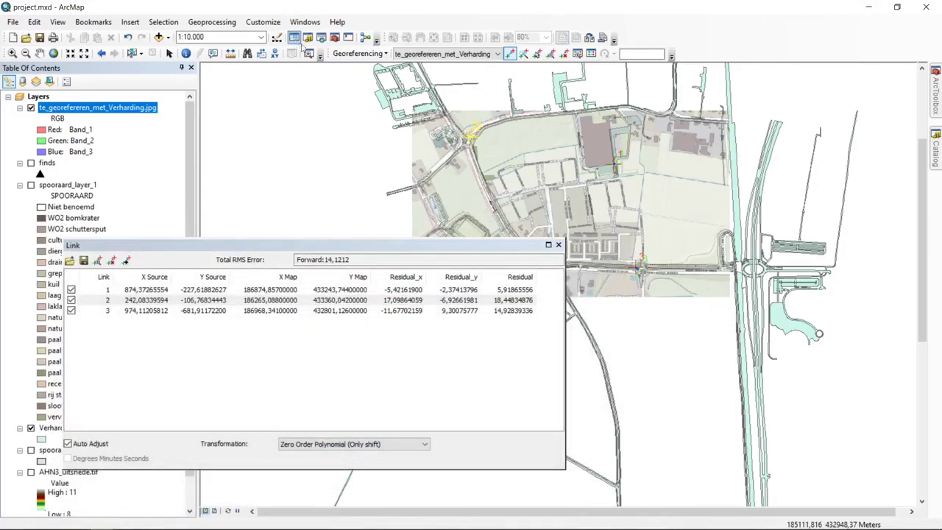
- Apply the 1st Order Polynomial (Affine) transformation, bringing all residuals to zero and total RMS to 7,3243e-11
click(351, 56)
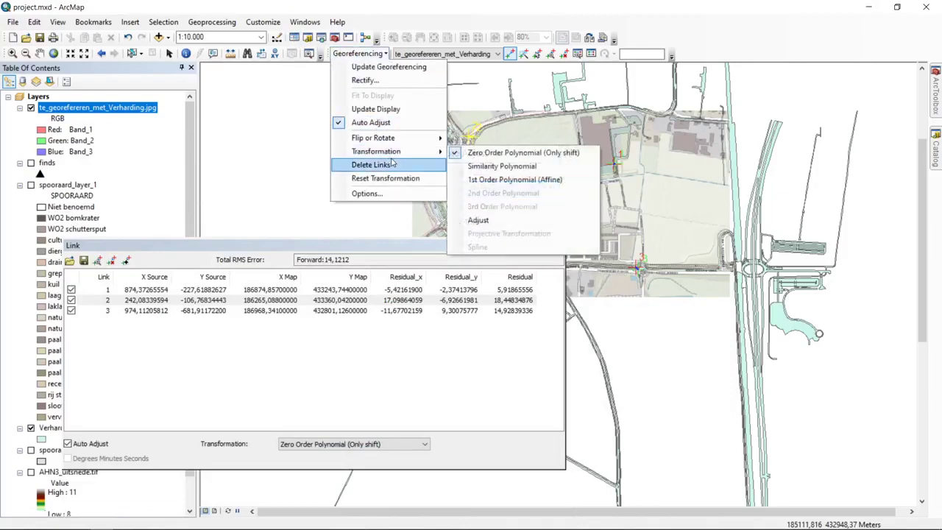
mouse_move(409, 155)
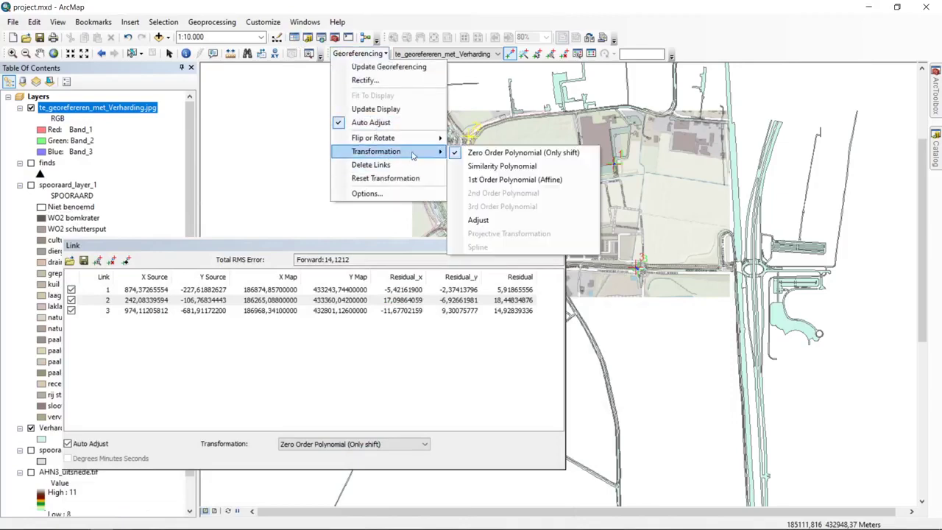
click(539, 184)
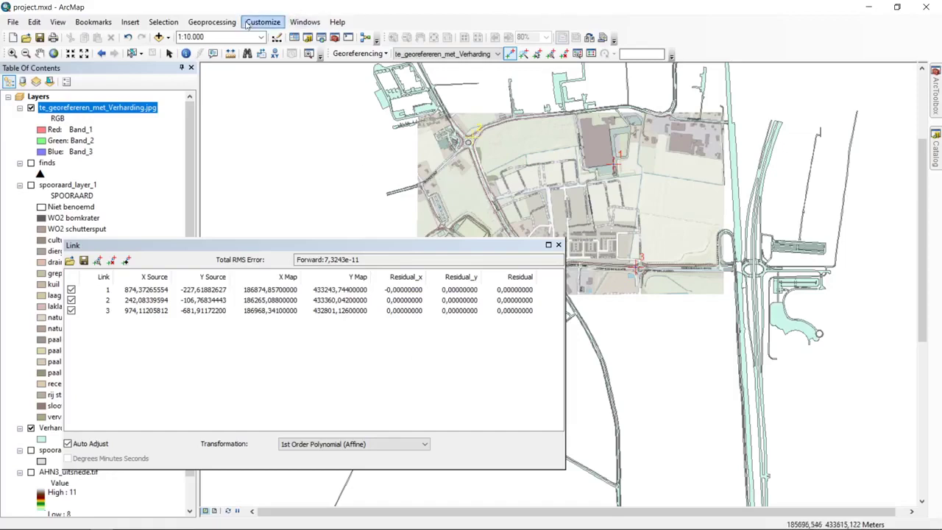
- Show the Georeferencing transformation choices while Affine remains applied
click(359, 54)
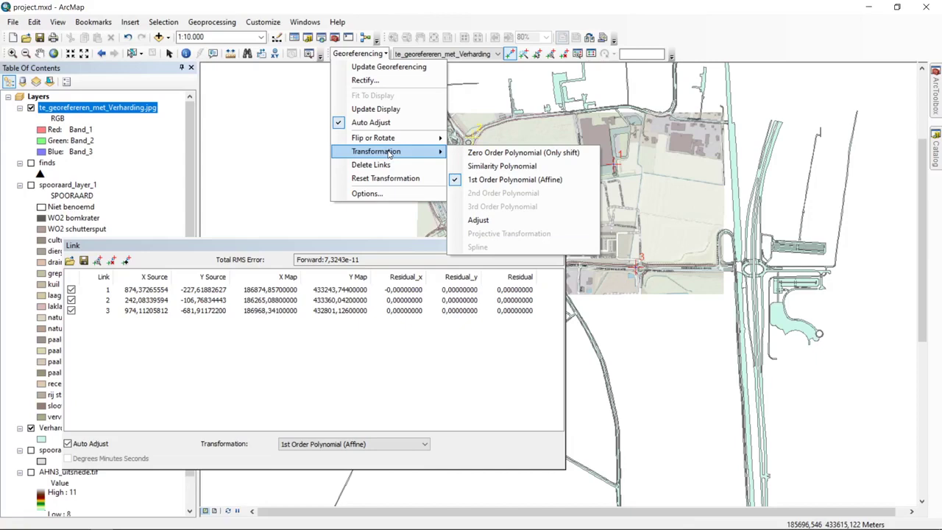
- Apply the Similarity Polynomial transformation (total RMS 1,6403), then bring the transformation list back up
click(348, 55)
click(348, 55)
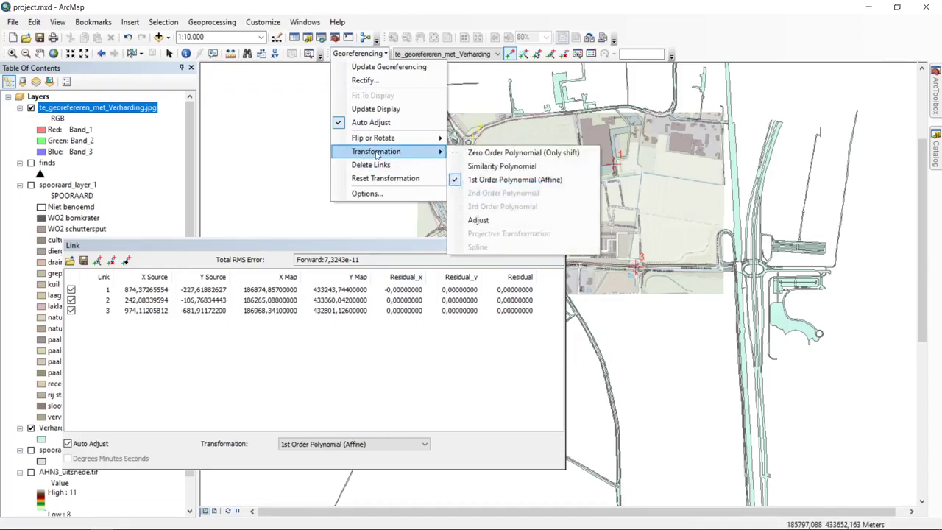
click(574, 168)
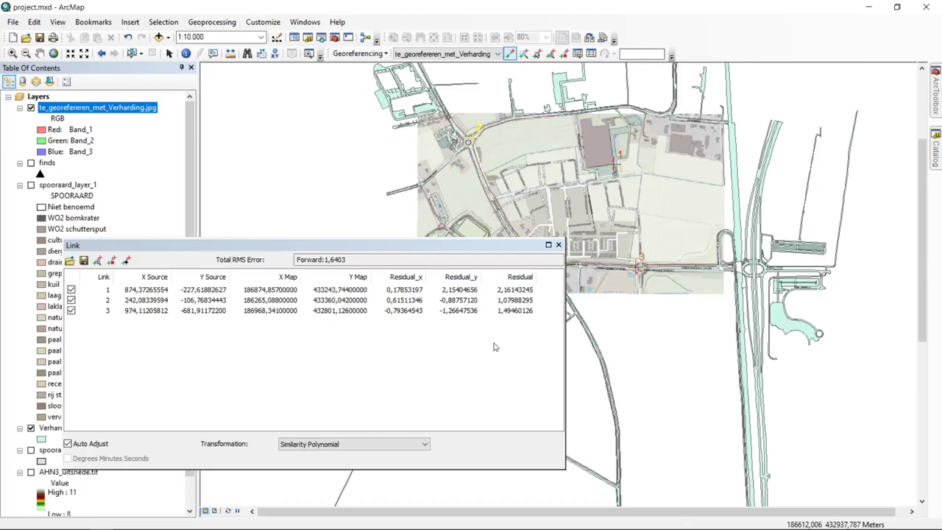
click(372, 55)
mouse_move(412, 151)
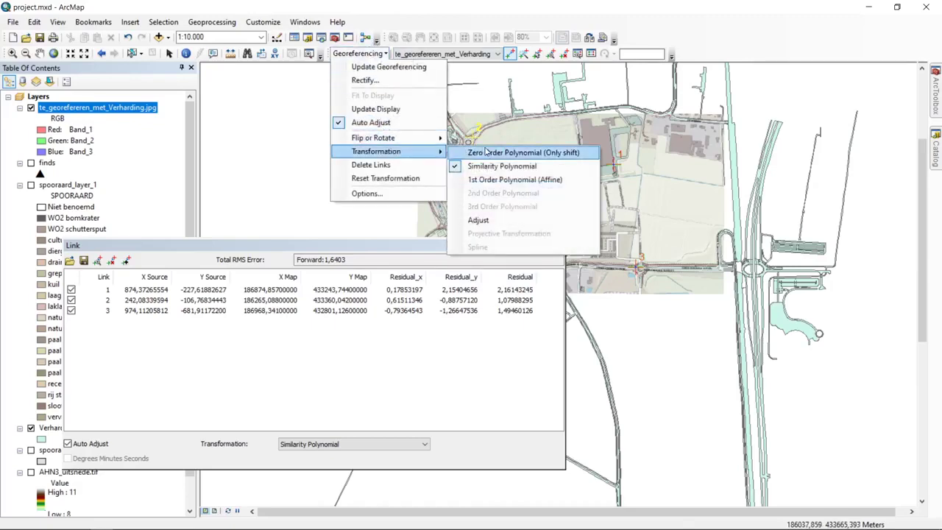
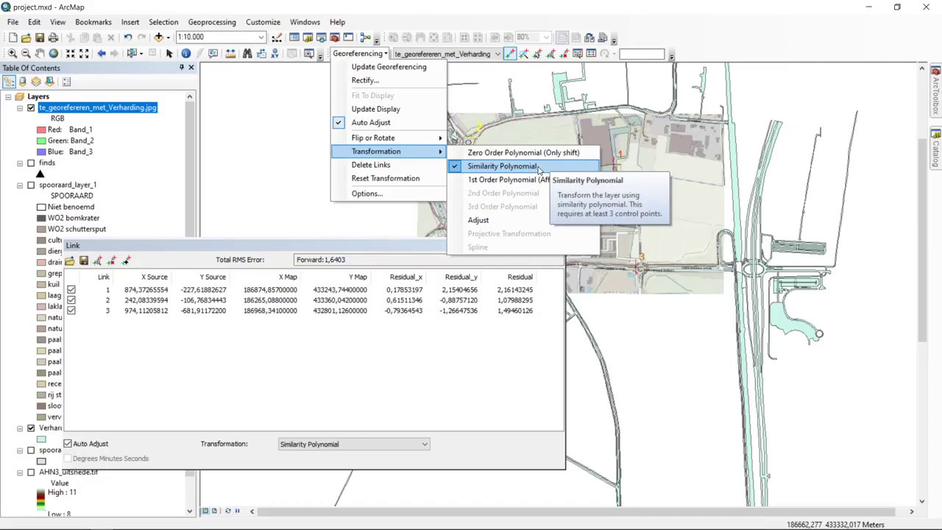
- Keep the Similarity Polynomial transformation, close the link table and zoom in on the image
click(539, 168)
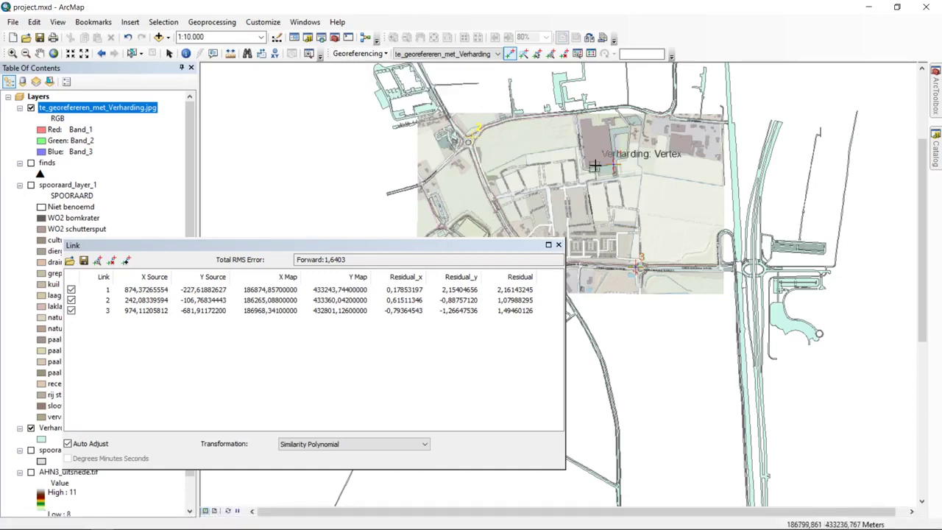
click(558, 245)
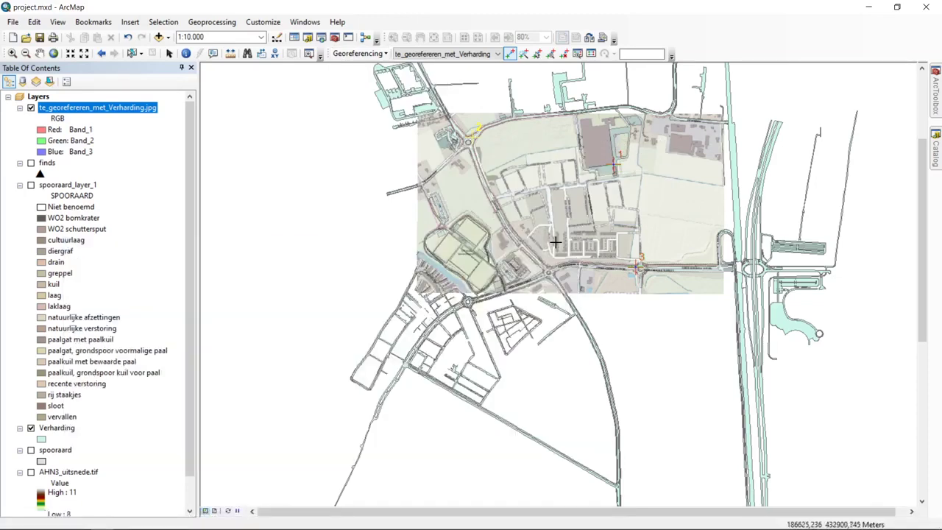
scroll(594, 208, up, 2)
scroll(652, 147, up, 2)
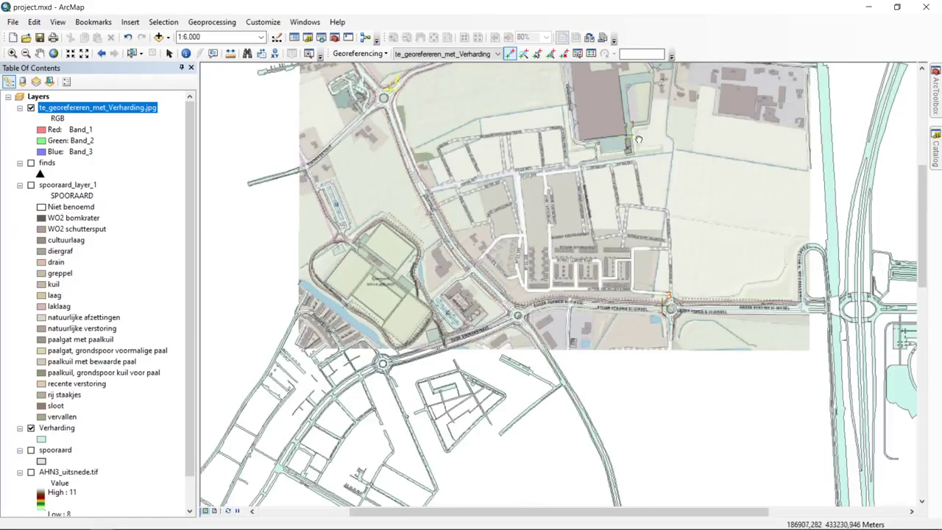
scroll(655, 372, down, 1)
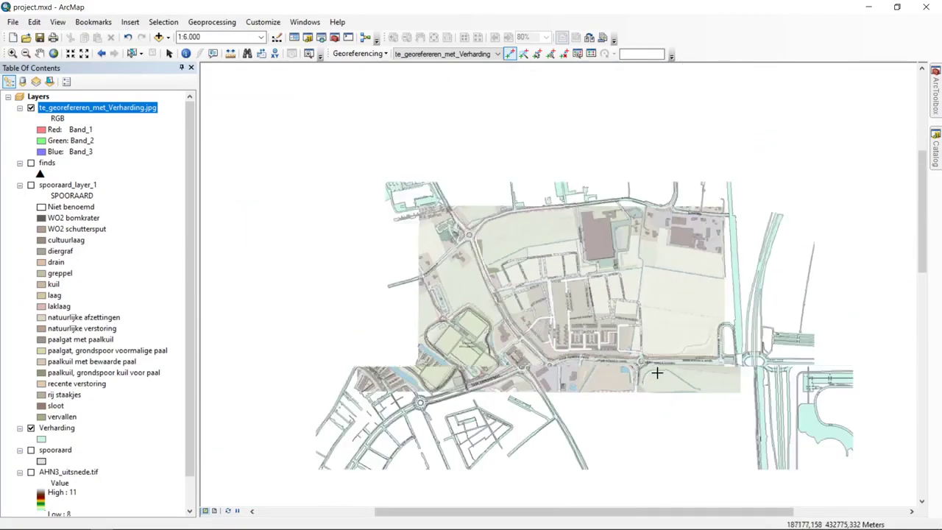
scroll(639, 359, up, 1)
scroll(639, 359, up, 4)
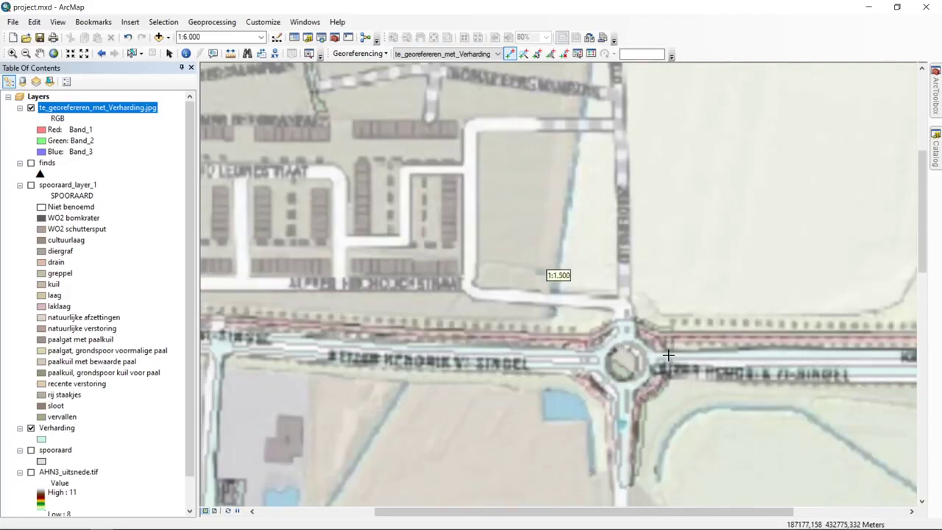
- Pan along the main road, roundabout and housing streets to check alignment with Verharding
drag(682, 337, 735, 209)
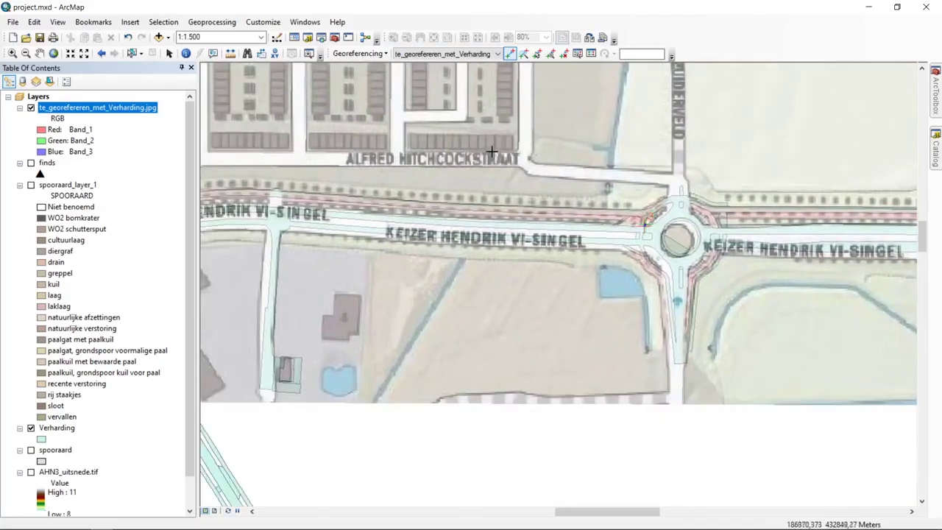
drag(467, 118, 588, 260)
drag(574, 110, 445, 240)
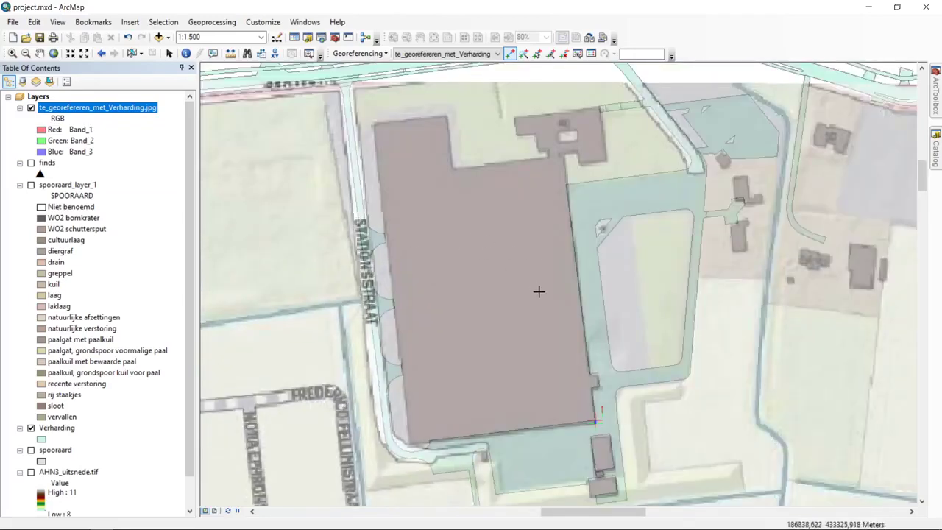
click(515, 346)
click(588, 316)
scroll(551, 269, up, 2)
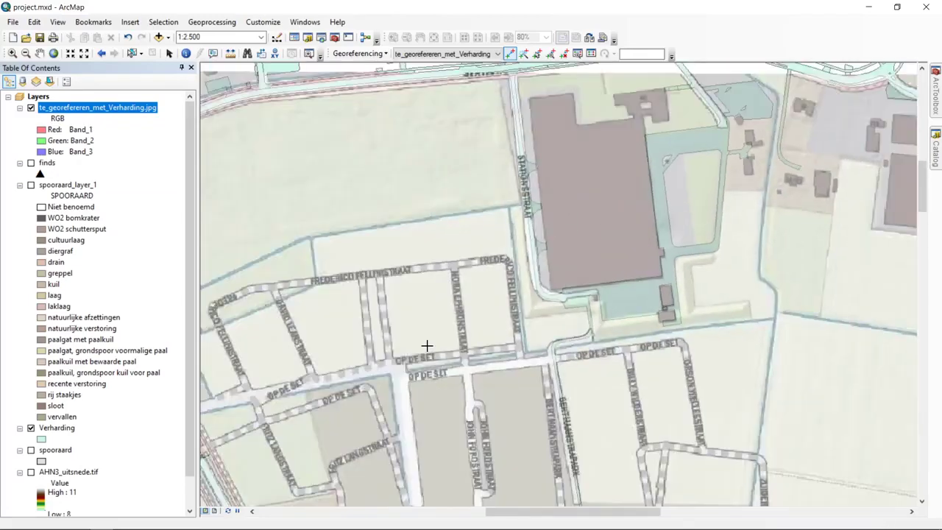
drag(427, 342, 532, 152)
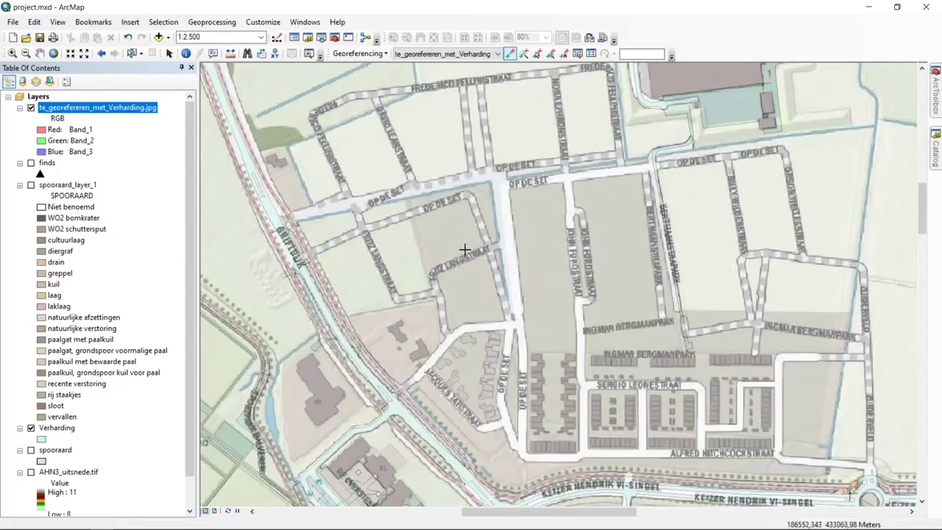
scroll(473, 244, up, 2)
mouse_move(515, 261)
mouse_down()
mouse_move(526, 273)
mouse_move(534, 253)
mouse_move(545, 269)
mouse_move(530, 256)
mouse_up()
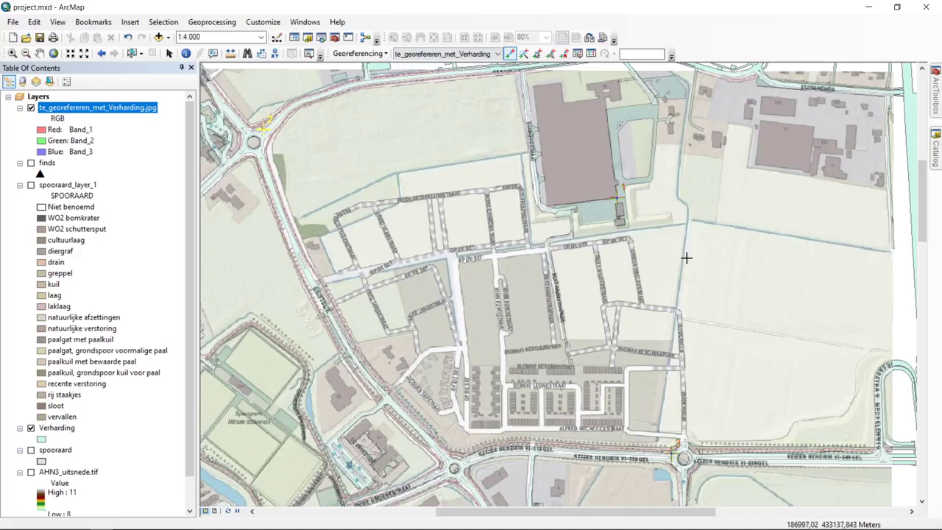
drag(685, 256, 663, 212)
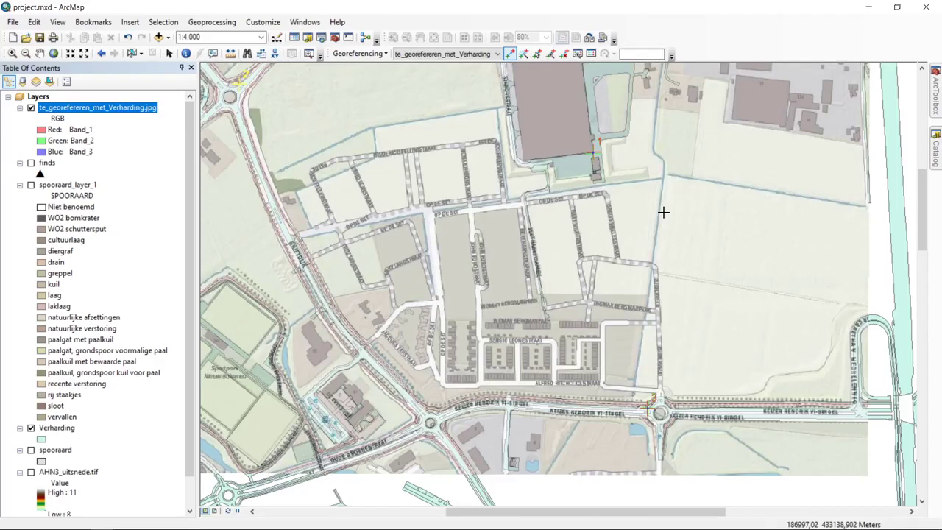
- Reopen the link table showing three control points with total RMS error 1.6403, moved aside
click(375, 55)
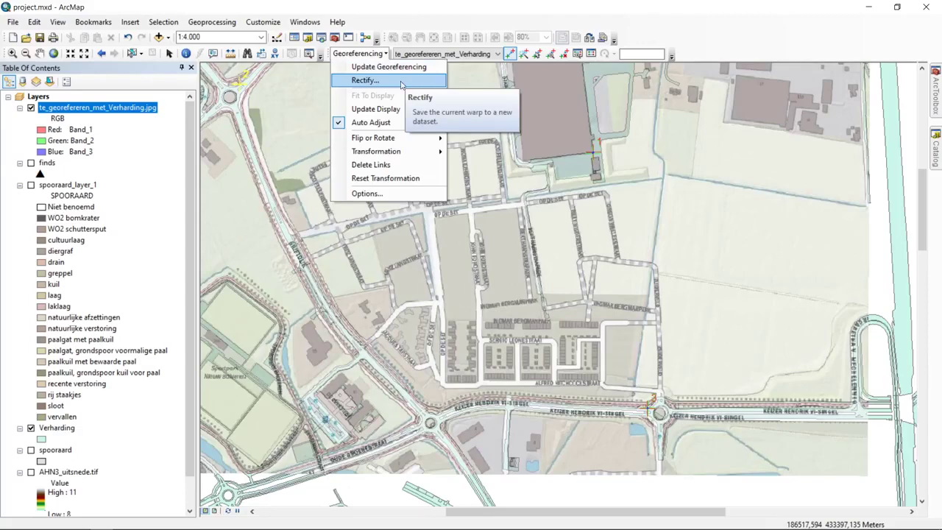
click(589, 62)
click(590, 53)
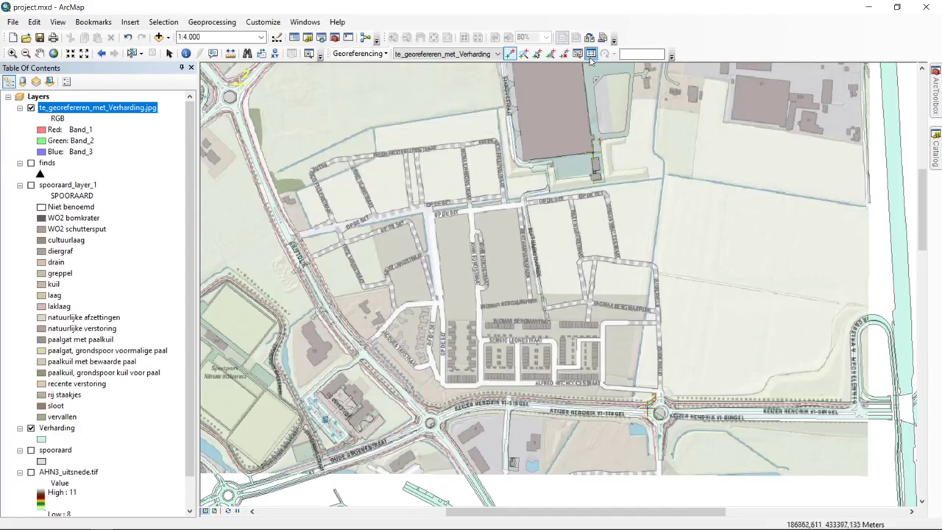
drag(466, 245, 530, 189)
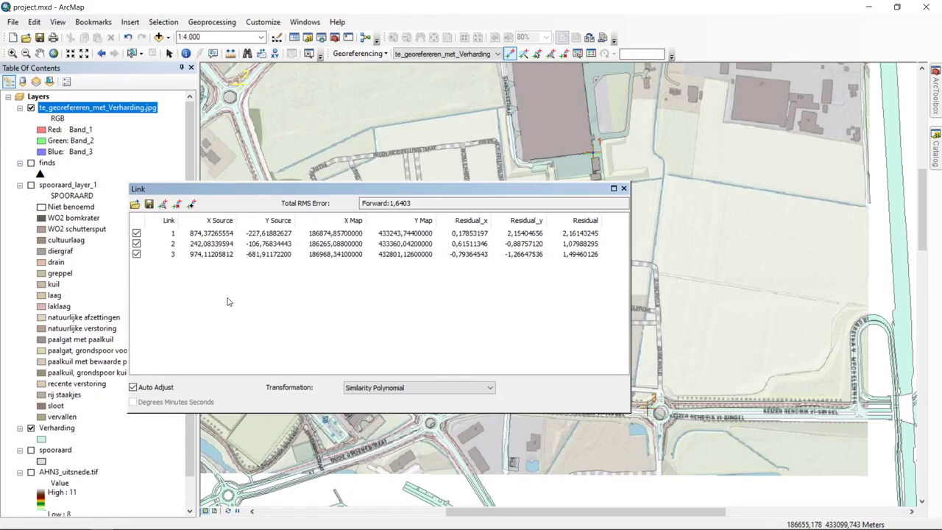
- Close the link table and bring up the Georeferencing menu with Rectify available
click(623, 188)
click(374, 55)
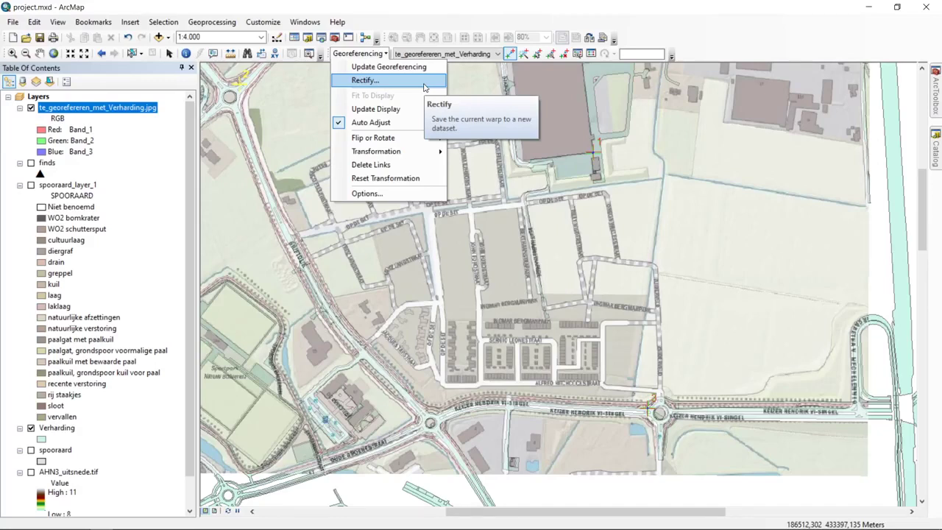
key(Escape)
click(359, 53)
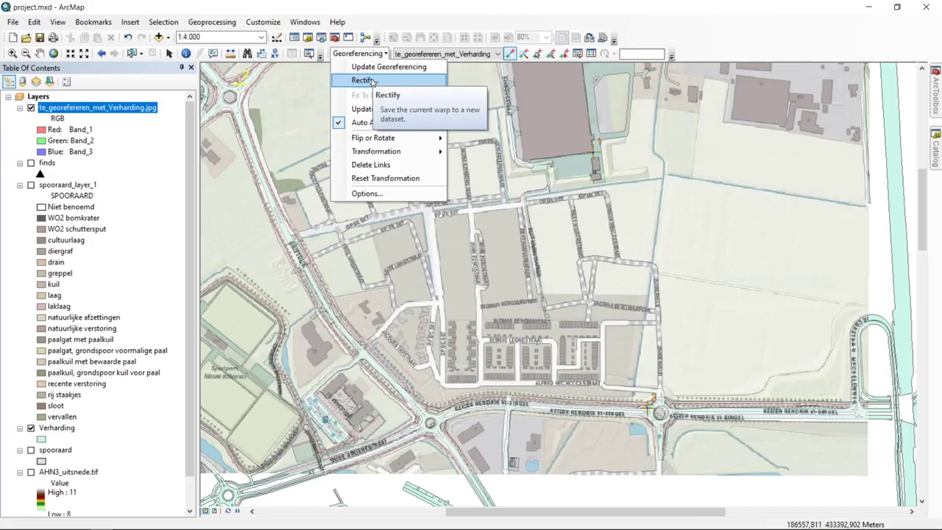
- Start Rectify, set NoData to 256 and keep Nearest Neighbor resampling at cell size 0,970601
click(373, 83)
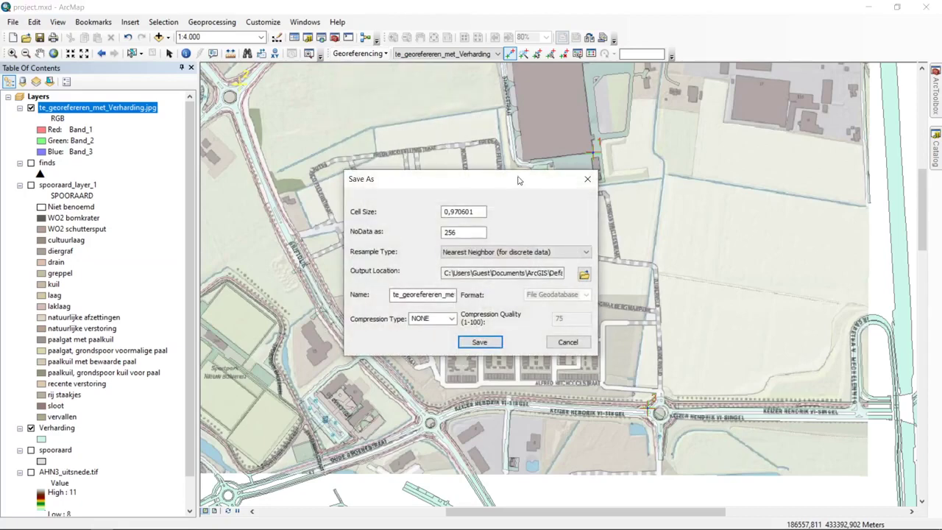
drag(518, 180, 440, 114)
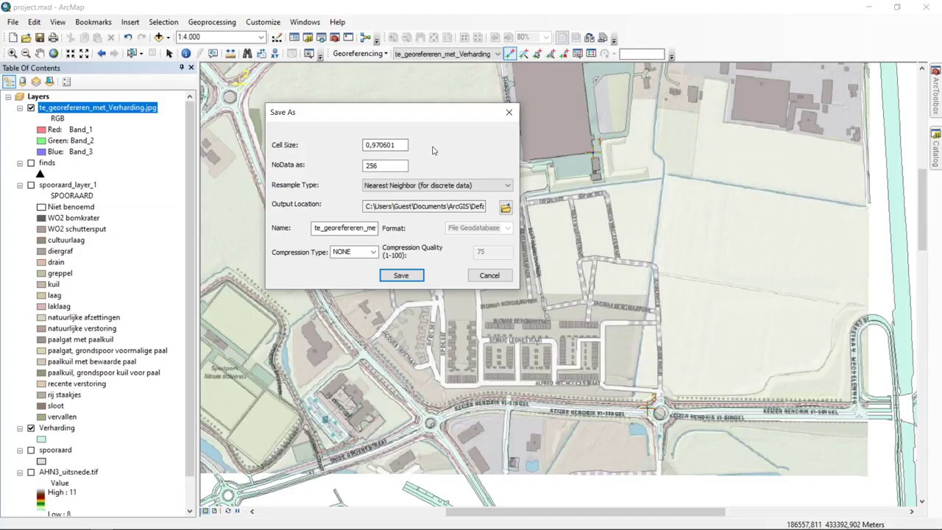
key(Tab)
text(256)
click(441, 185)
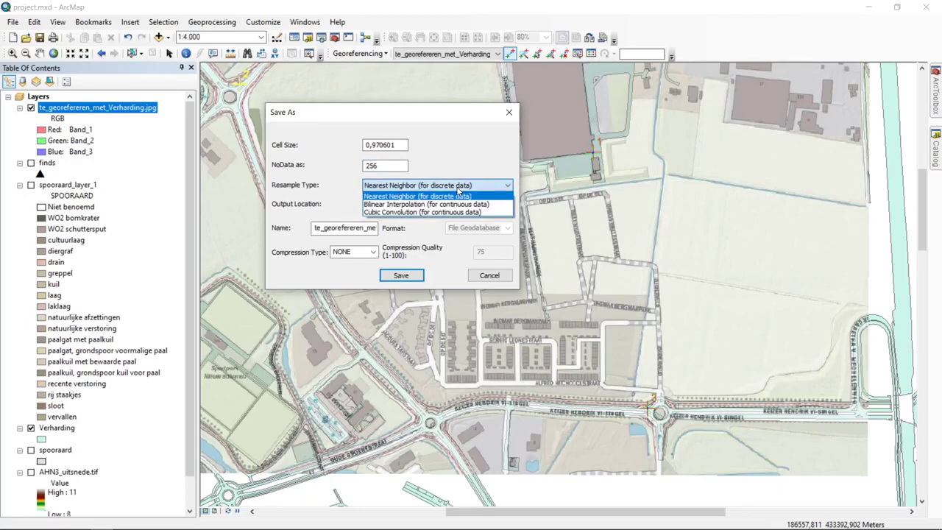
click(457, 194)
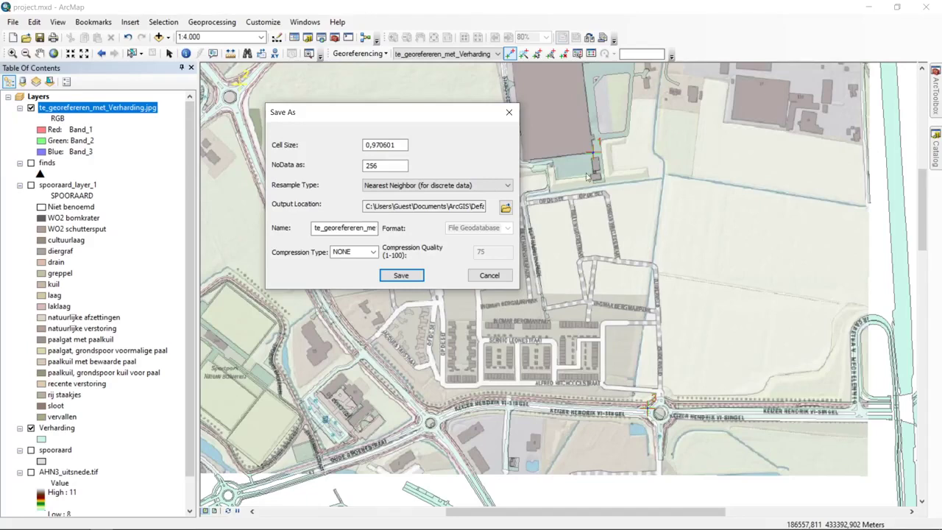
- Confirm Nearest Neighbor as the resampling method
click(465, 188)
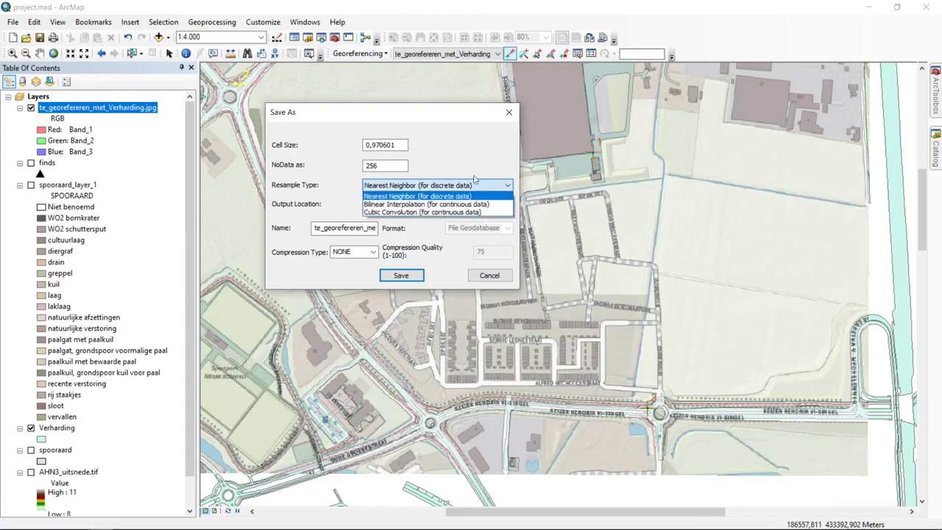
click(477, 168)
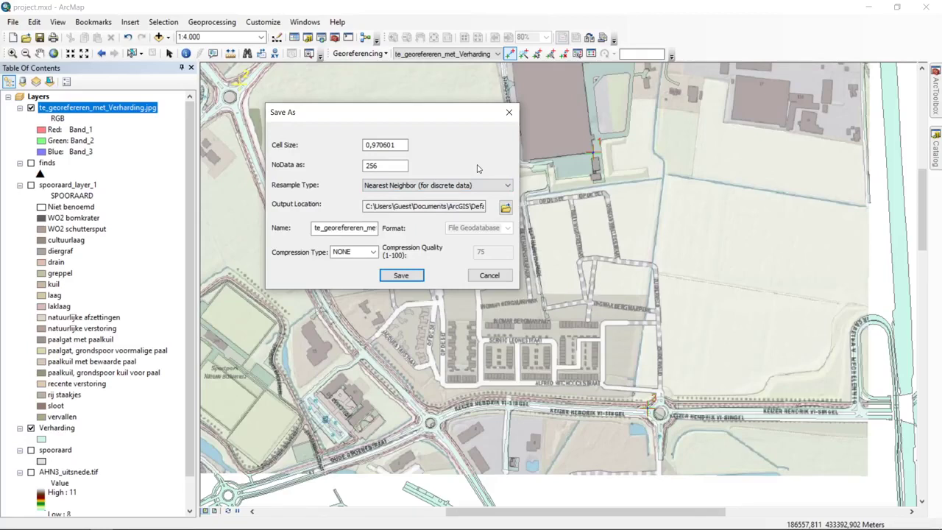
click(493, 185)
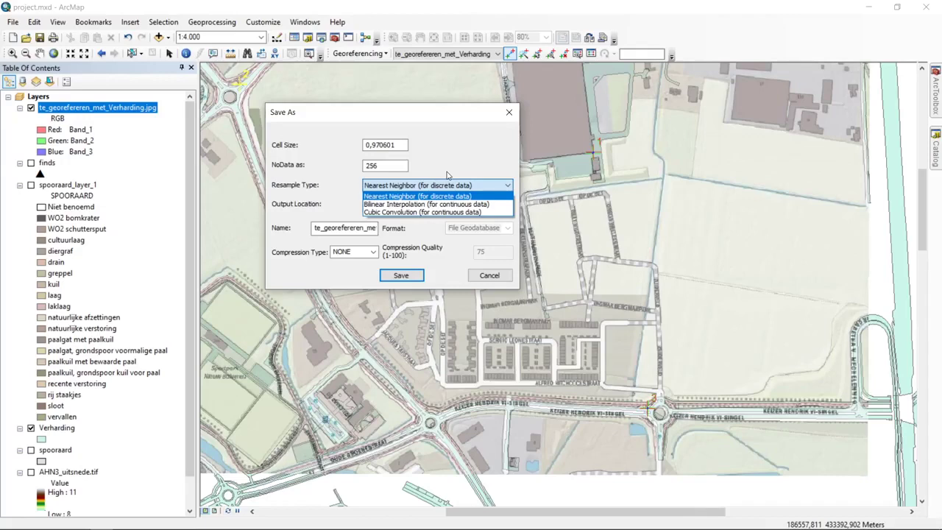
click(384, 167)
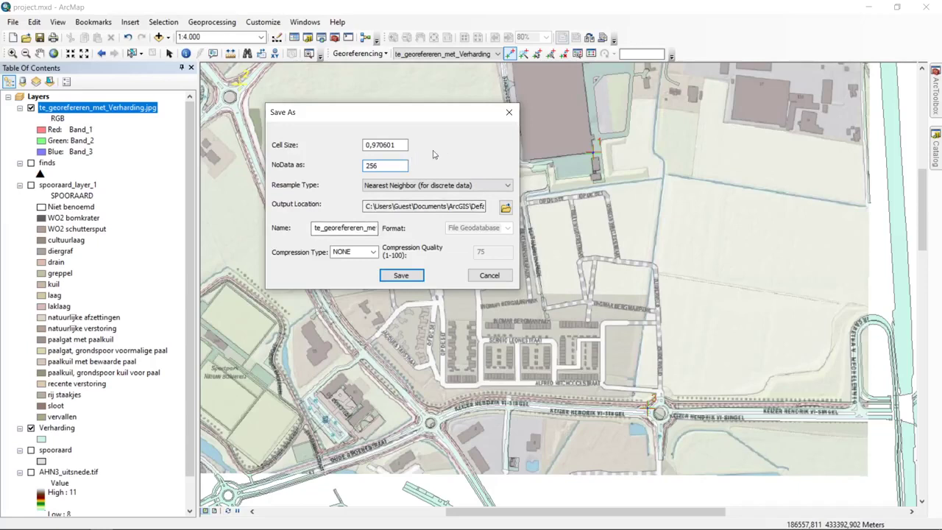
- Set the rectified raster's output location to the Home training data folder
click(363, 228)
click(506, 209)
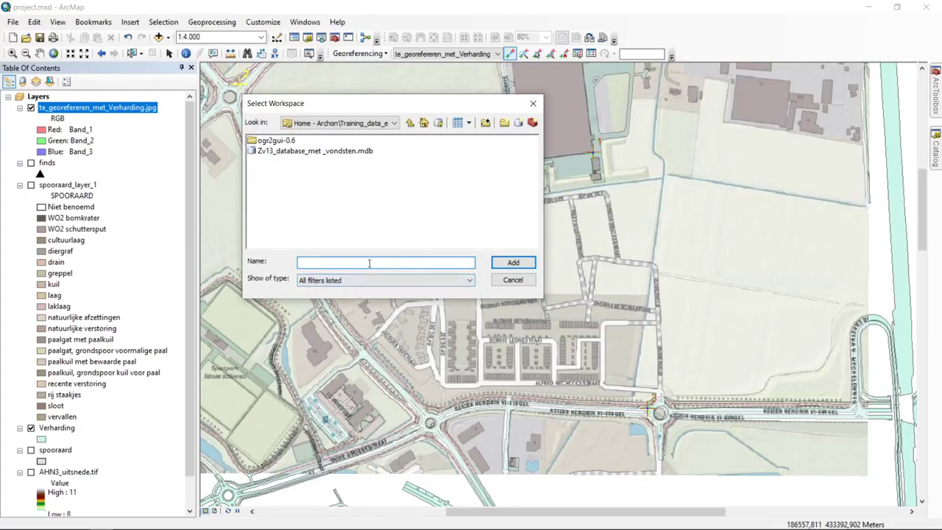
click(409, 123)
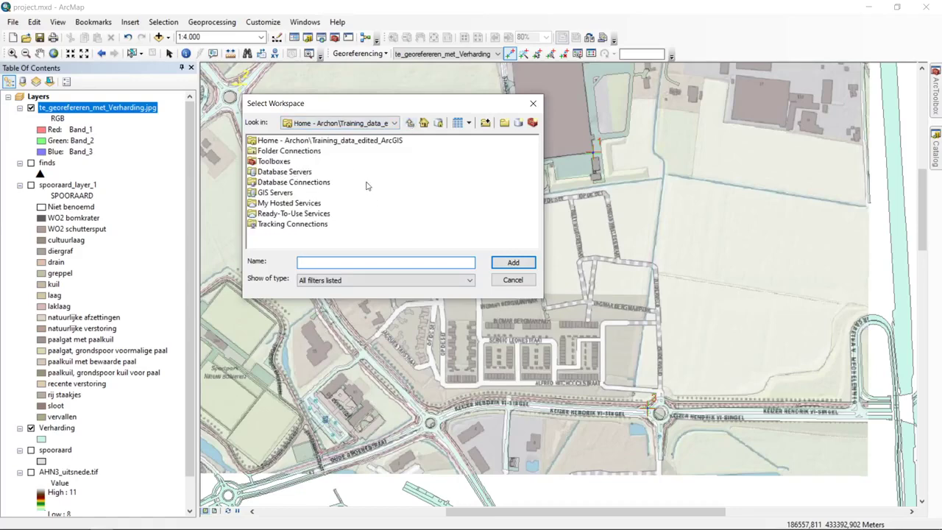
click(369, 141)
click(513, 262)
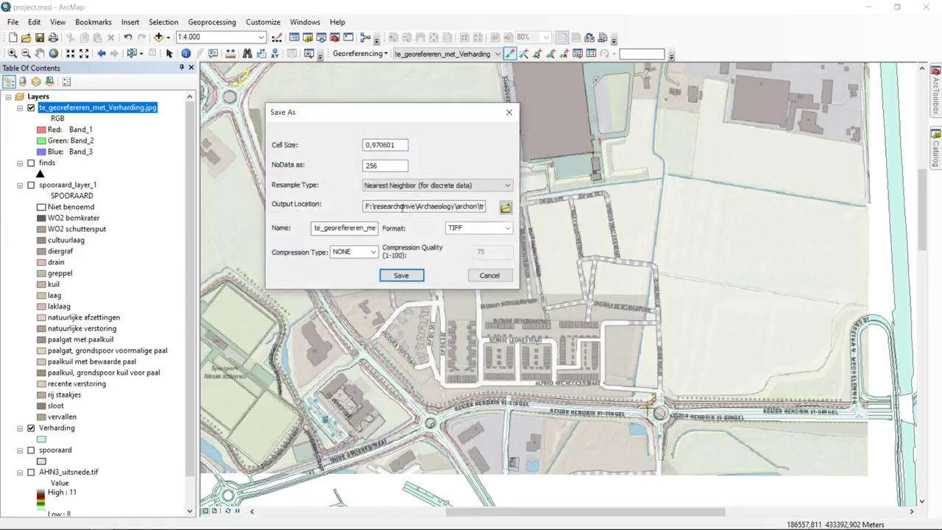
- Name the output georeferenced_topography and save it as a TIFF
click(315, 228)
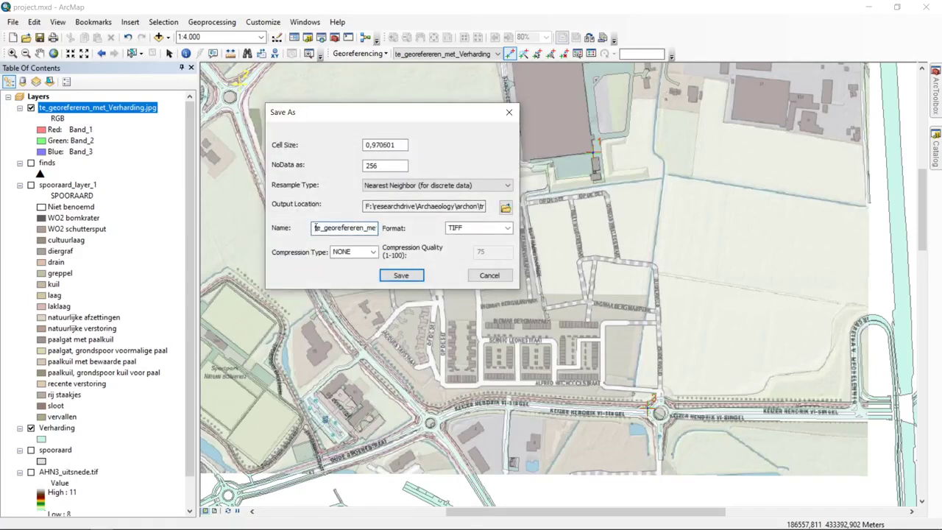
drag(315, 228, 468, 231)
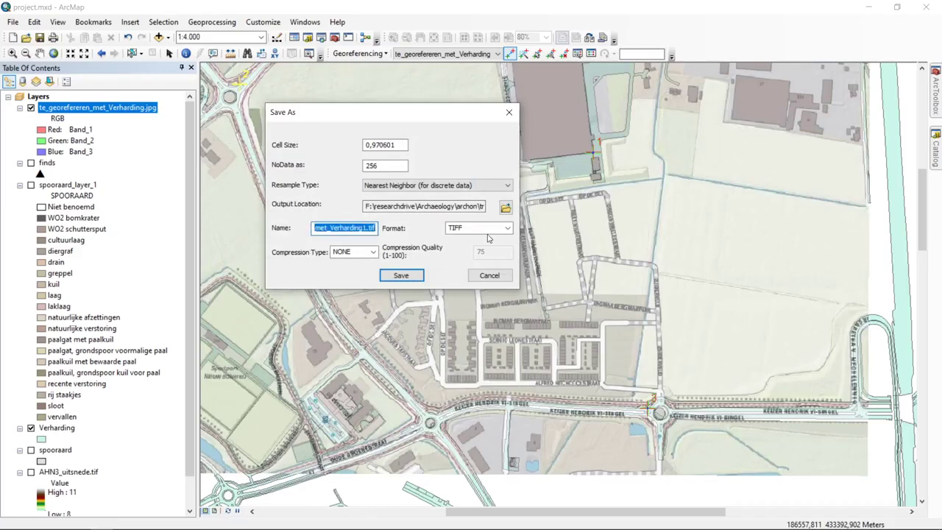
key(End)
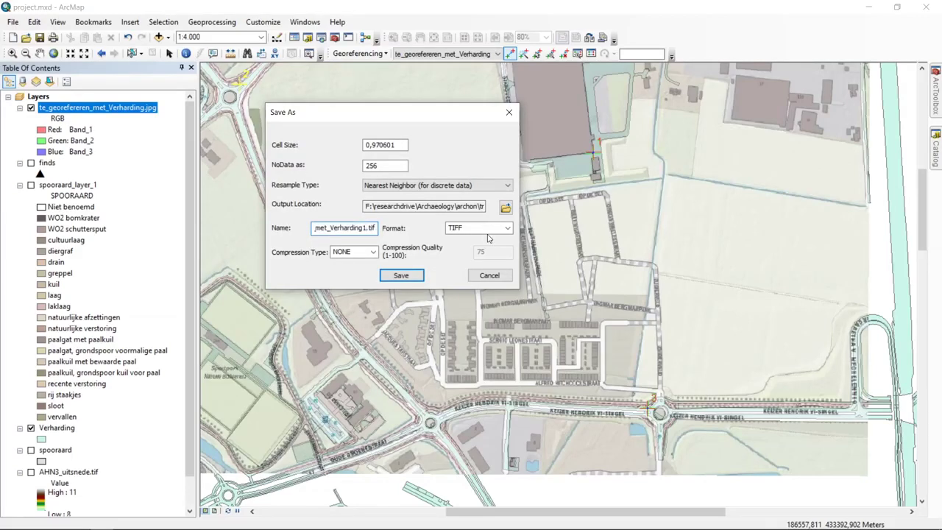
key(Left)
key(Left)
key(Left)
key(Left)
key(shift+Home)
text(georefe)
text(renced)
text(_topog)
text(raphy)
click(407, 278)
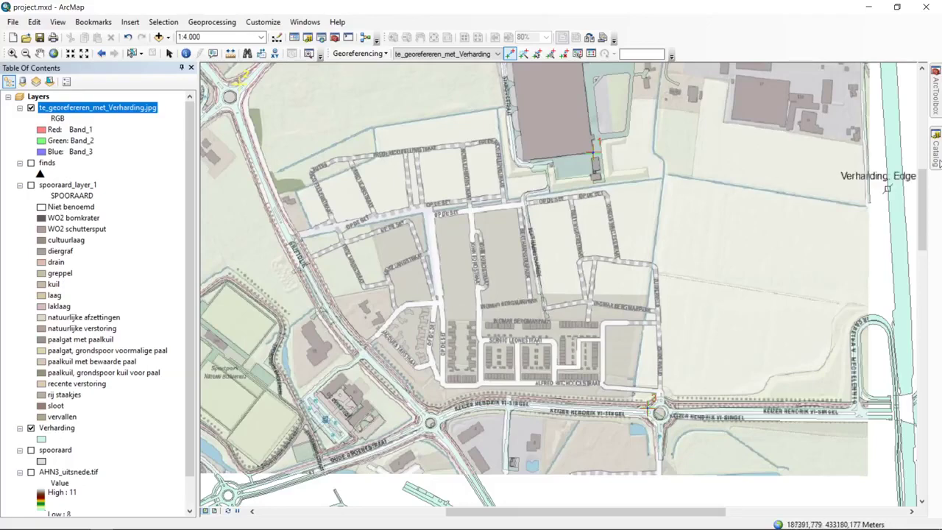
- Refresh the training data folder in Catalog and drag georeferenced_topography.tif to the top of the layers
click(937, 162)
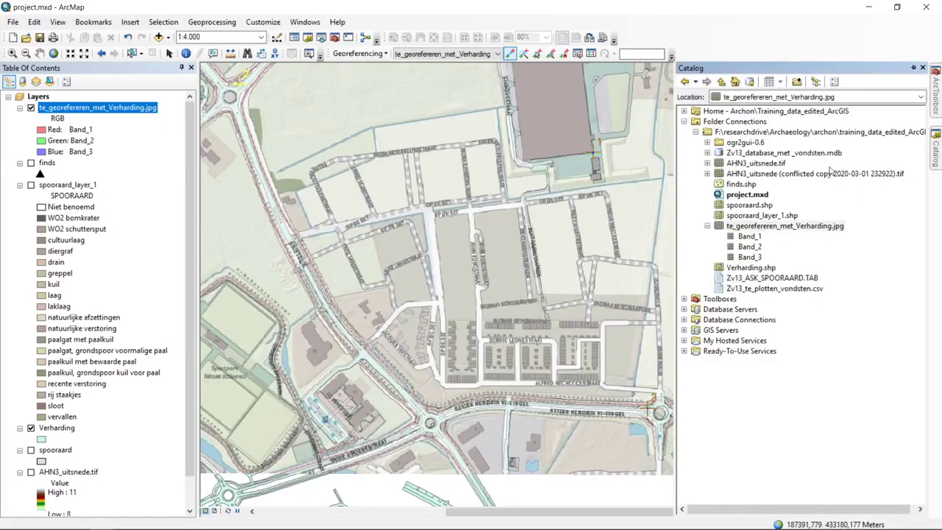
click(757, 137)
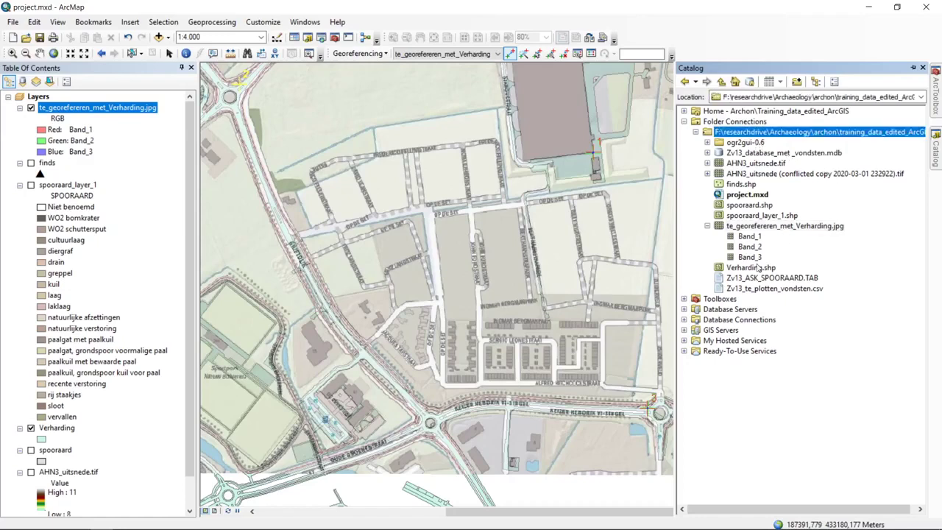
click(707, 226)
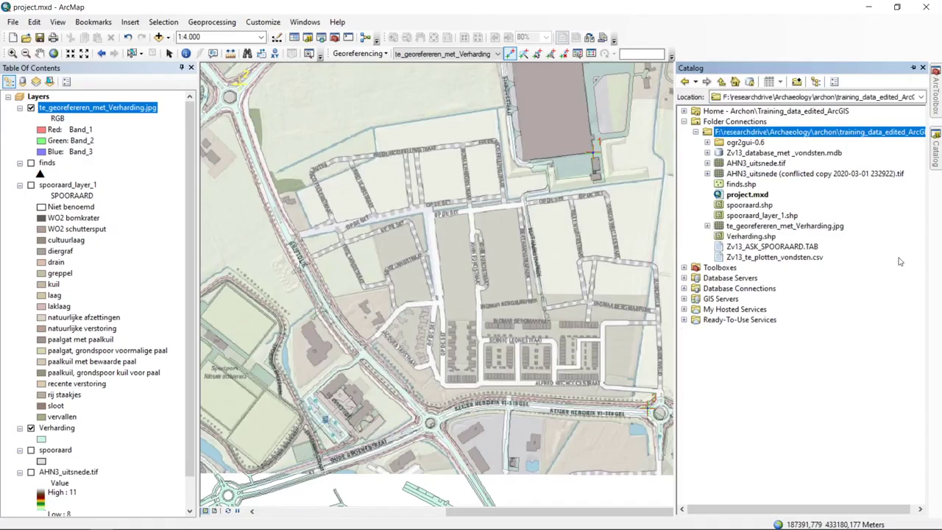
key(F5)
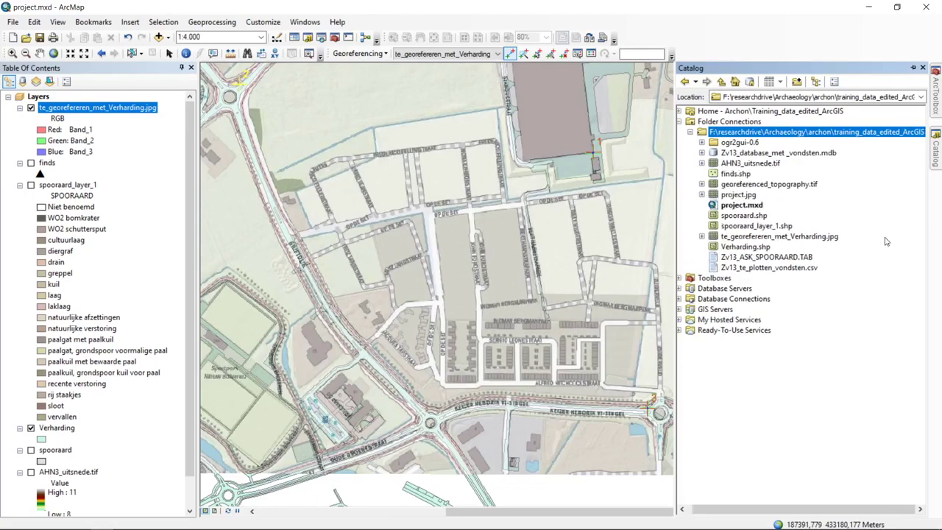
click(782, 184)
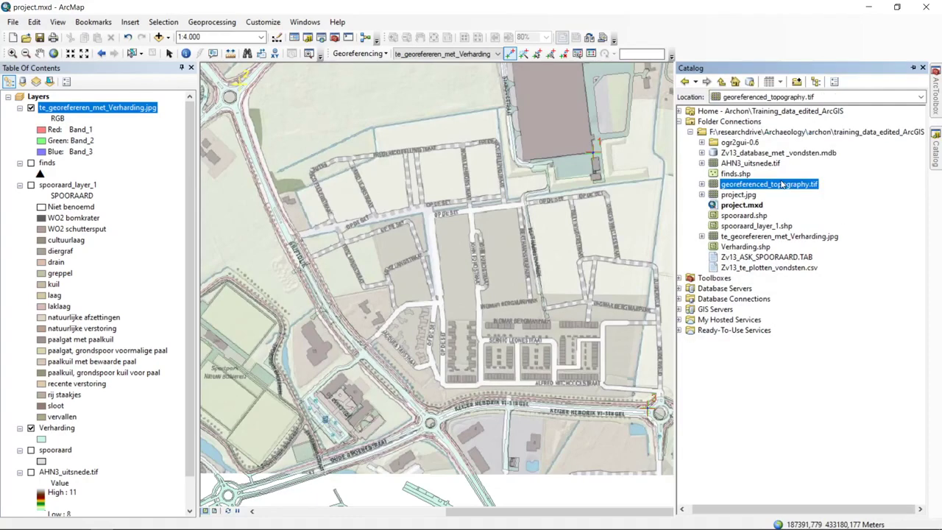
drag(782, 184, 121, 101)
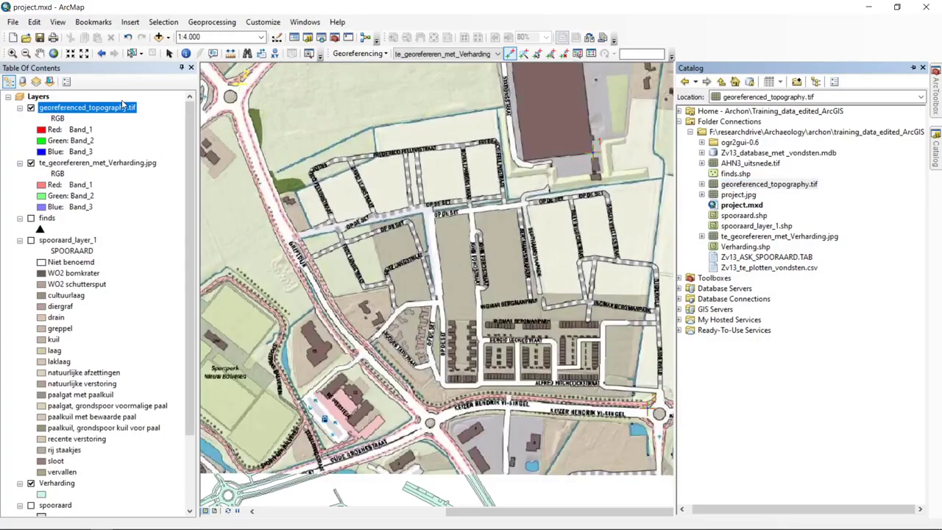
scroll(482, 316, up, 1)
scroll(481, 302, down, 2)
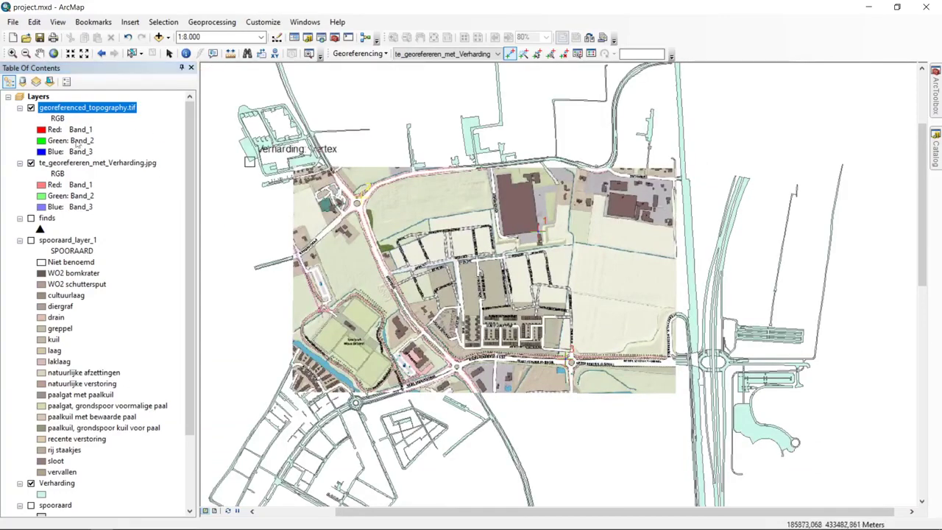
- Remove the original jpg layer, hide the topography raster, and re-add the jpg from Catalog
right_click(94, 168)
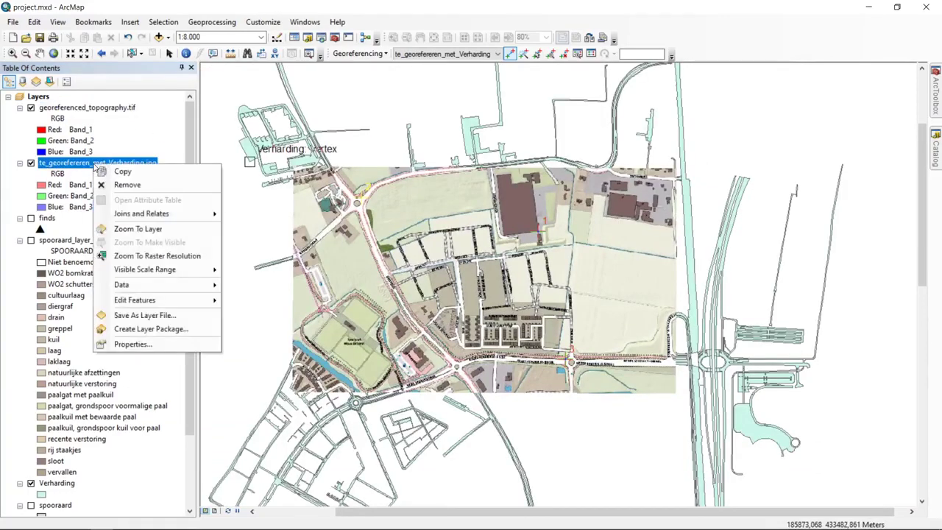
click(161, 187)
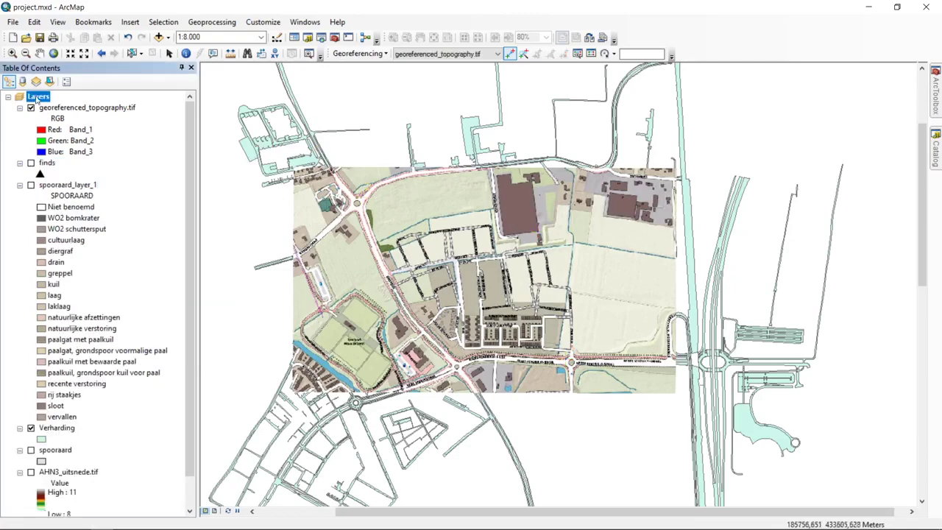
click(31, 107)
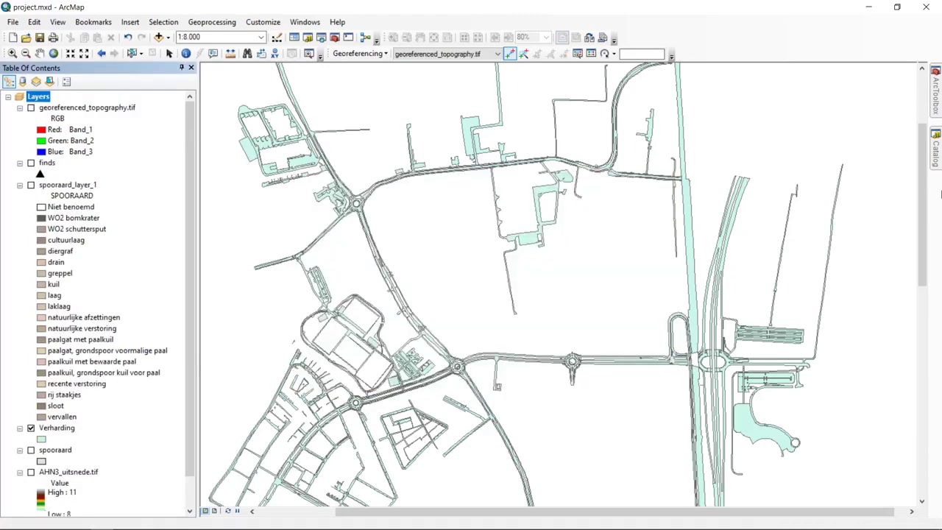
click(936, 164)
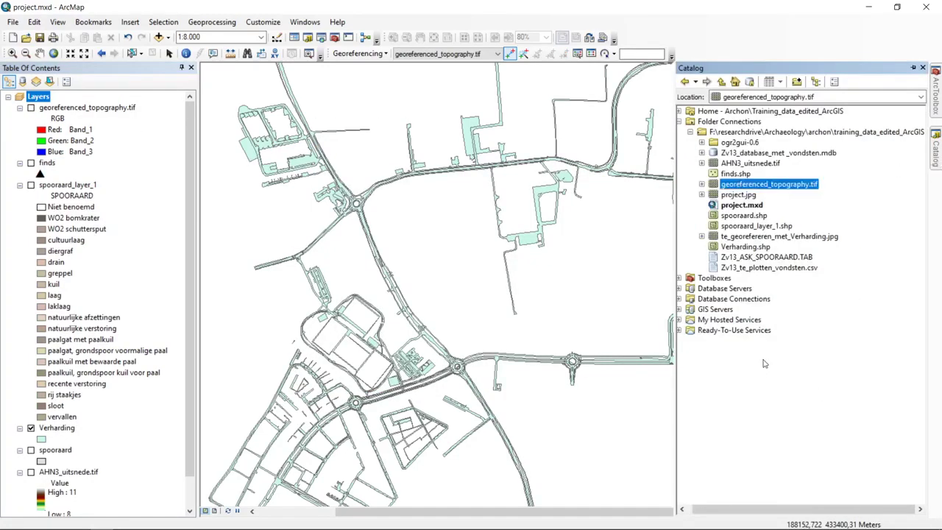
click(740, 237)
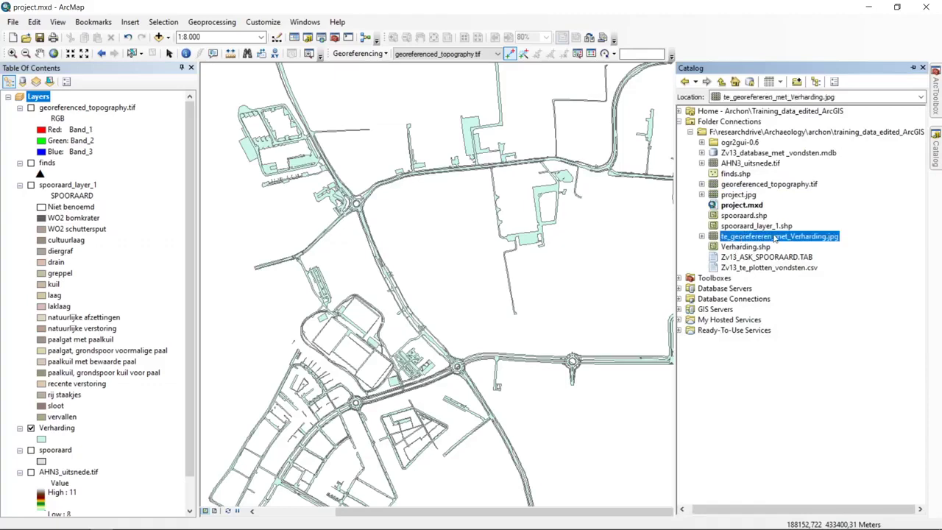
drag(774, 239, 101, 109)
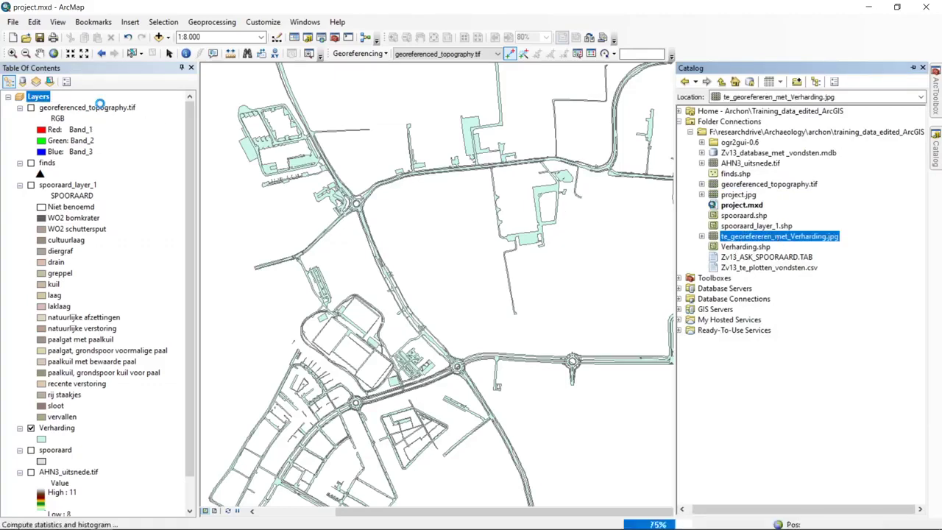
click(557, 326)
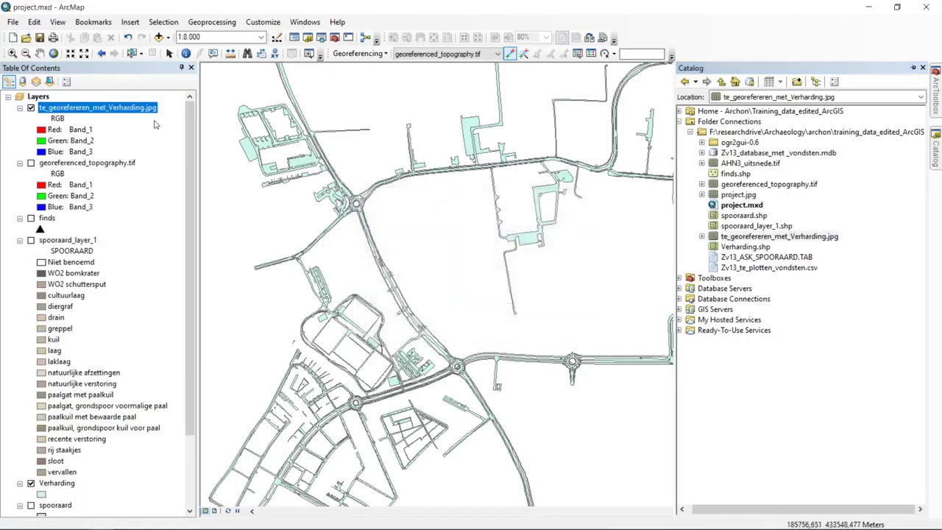
- Zoom to the jpg, remove it again, then show and zoom to georeferenced_topography.tif
right_click(140, 109)
click(199, 170)
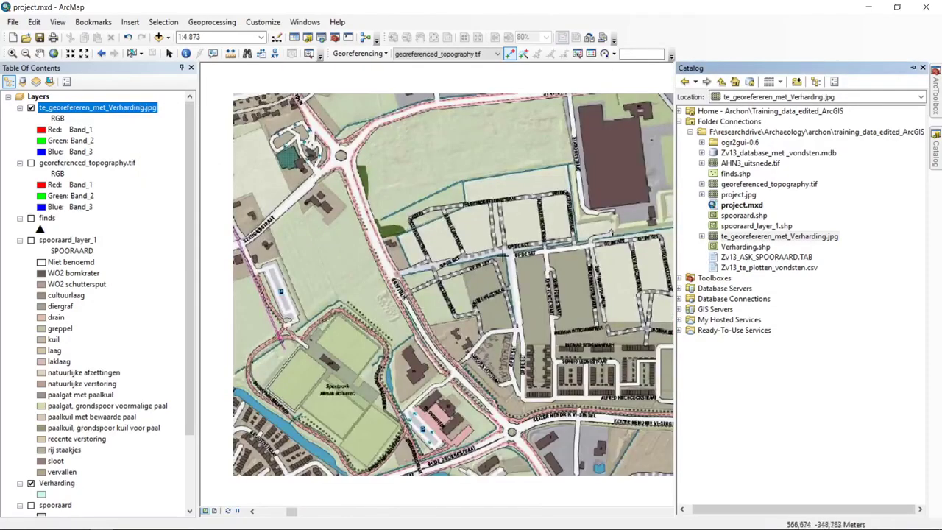
click(103, 117)
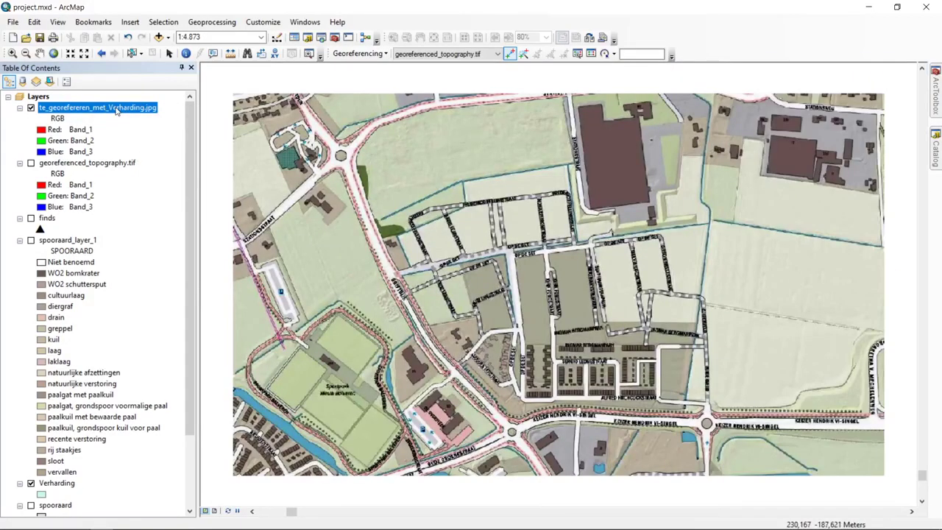
right_click(116, 109)
click(172, 129)
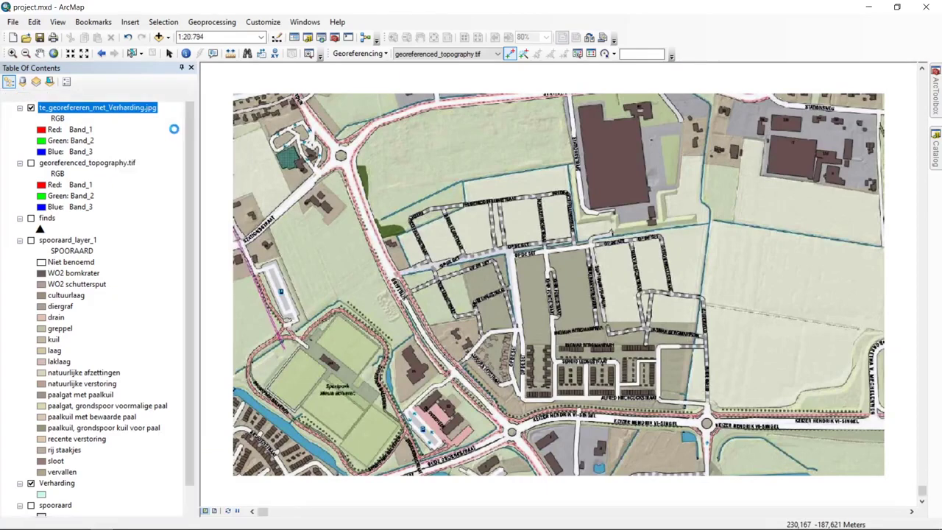
click(31, 108)
right_click(66, 110)
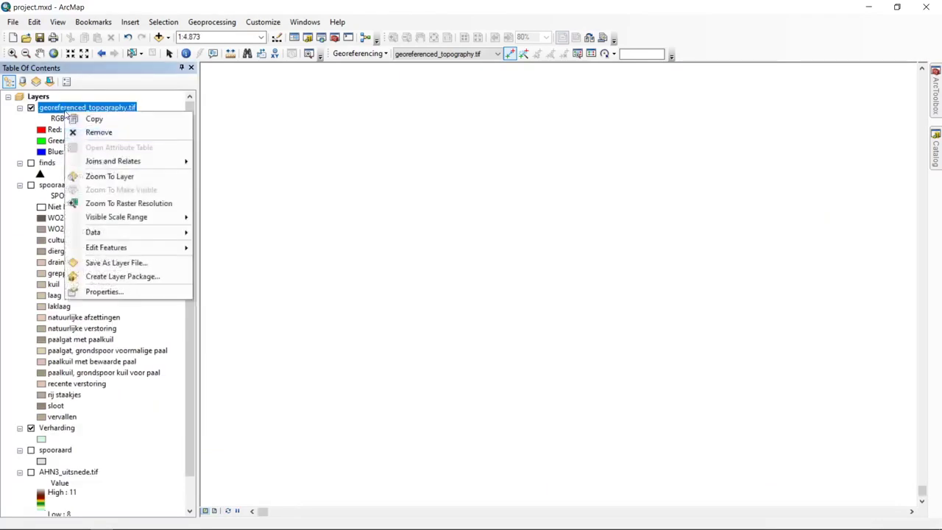
click(109, 177)
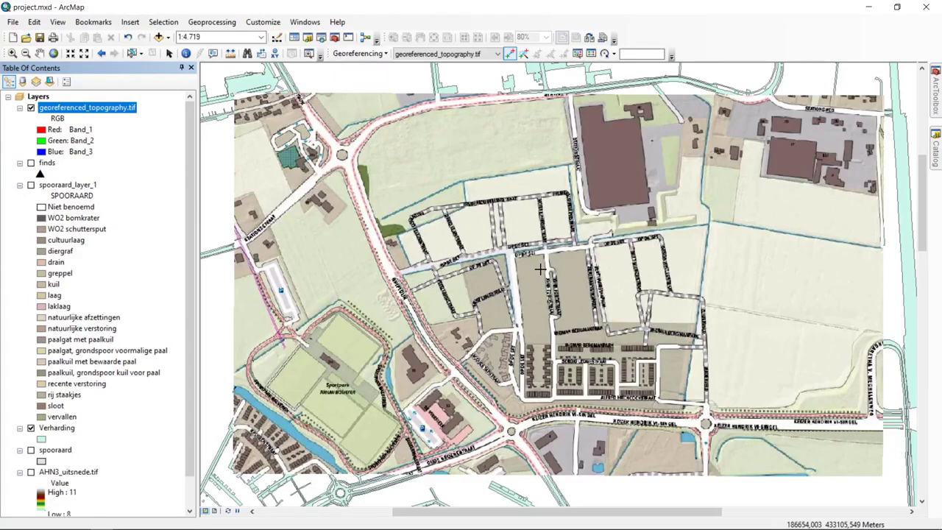
- Select the Layers group and bring up the File > Add Data submenu with Add Basemap
click(39, 96)
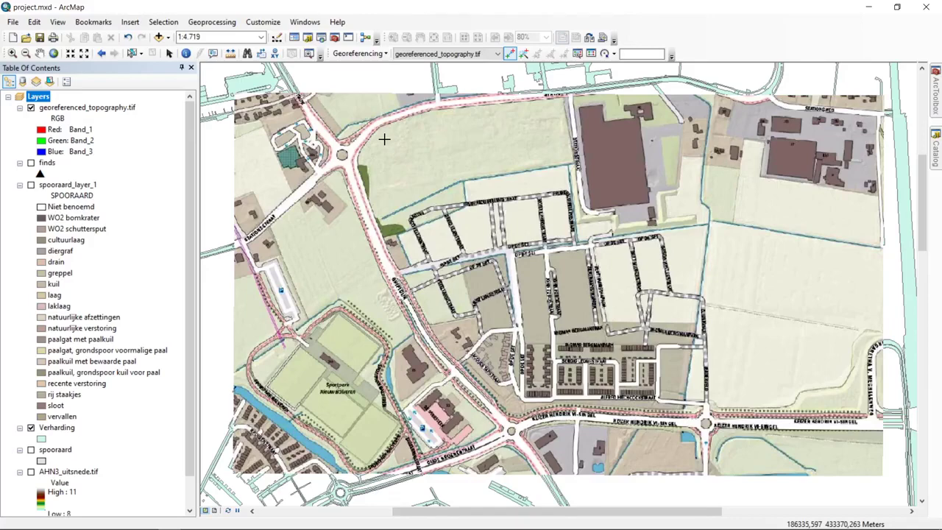
click(12, 22)
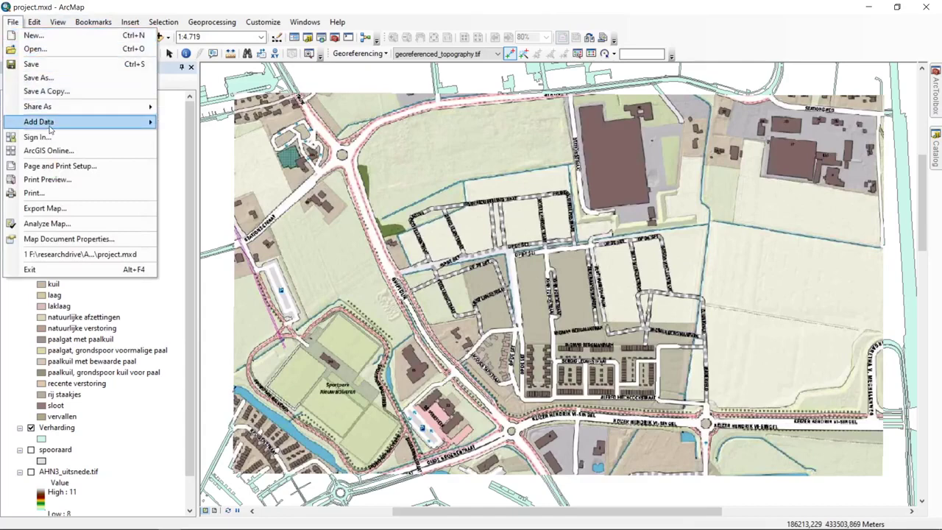
mouse_move(51, 129)
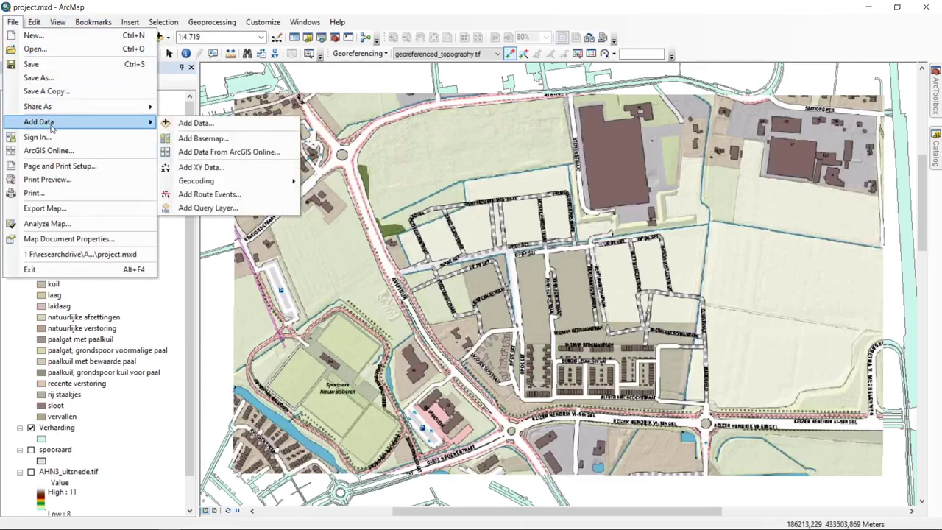
click(271, 151)
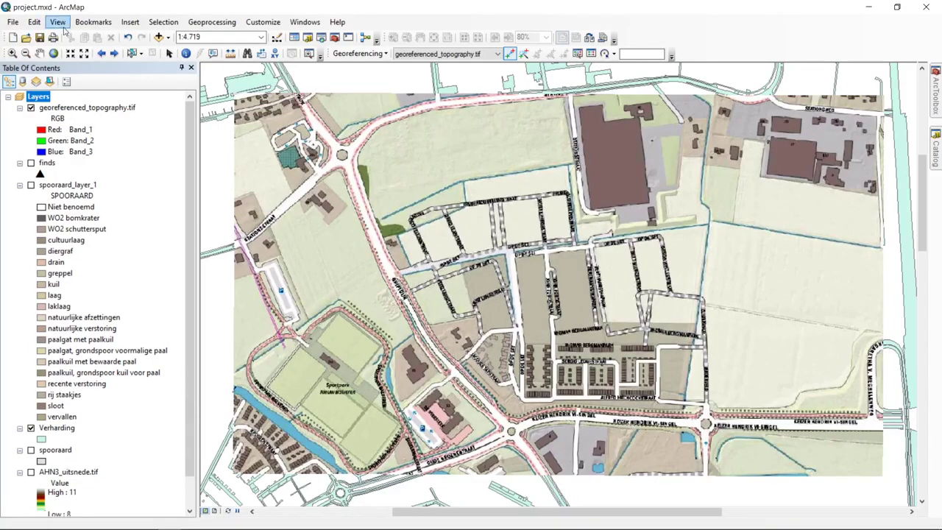
click(12, 22)
mouse_move(63, 127)
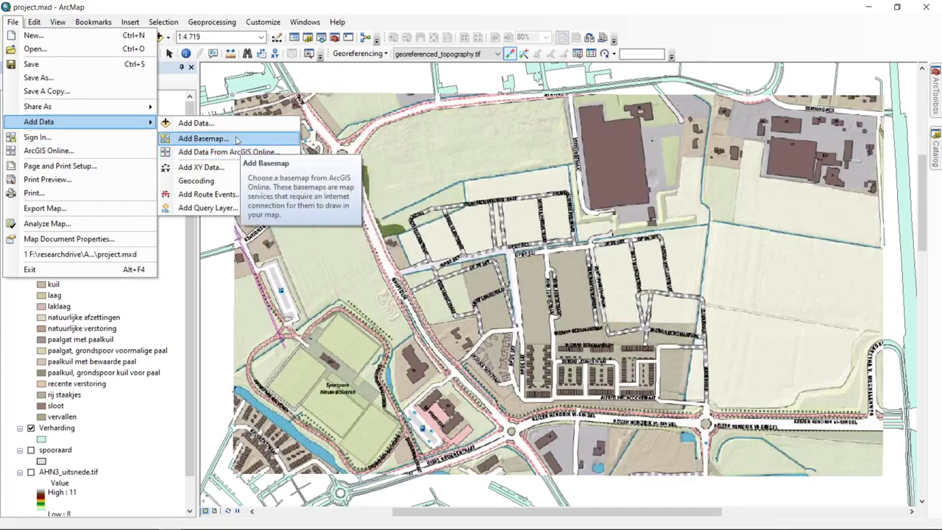
- Add the Imagery basemap from the Add Basemap gallery
click(236, 139)
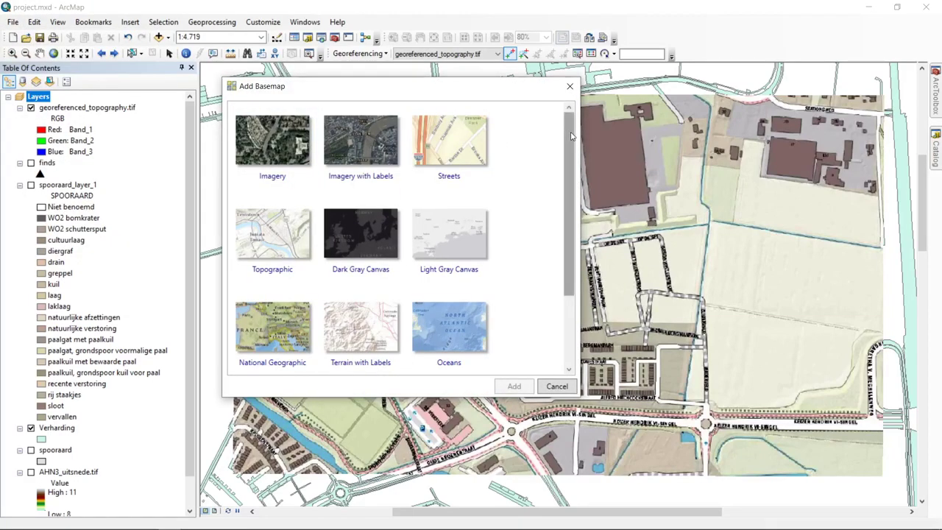
mouse_move(572, 138)
mouse_down()
mouse_move(577, 213)
mouse_move(562, 122)
mouse_move(566, 228)
mouse_move(565, 128)
mouse_up()
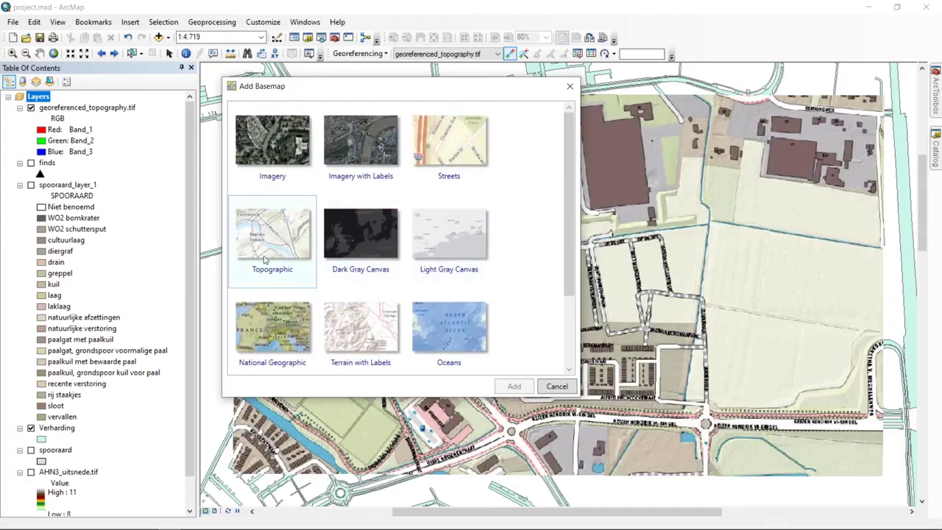
drag(570, 184, 571, 254)
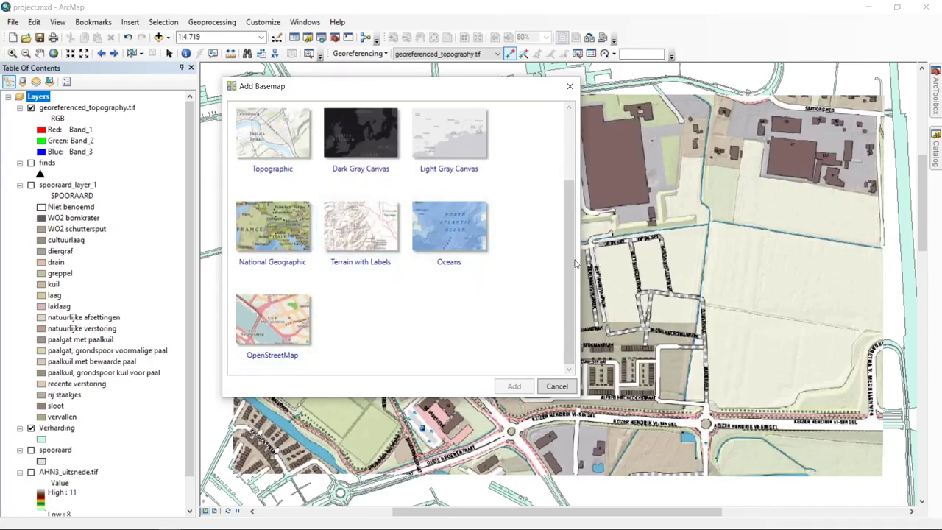
drag(572, 262, 578, 152)
click(304, 139)
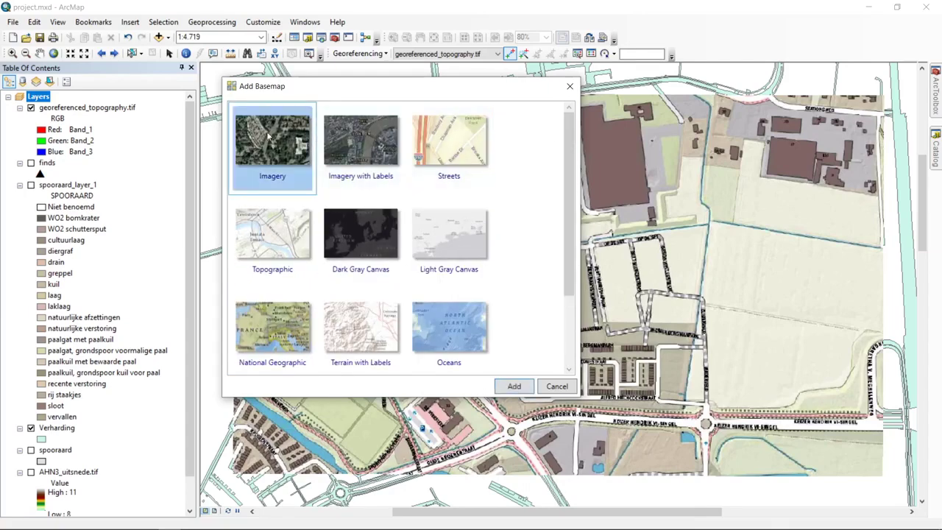
click(516, 385)
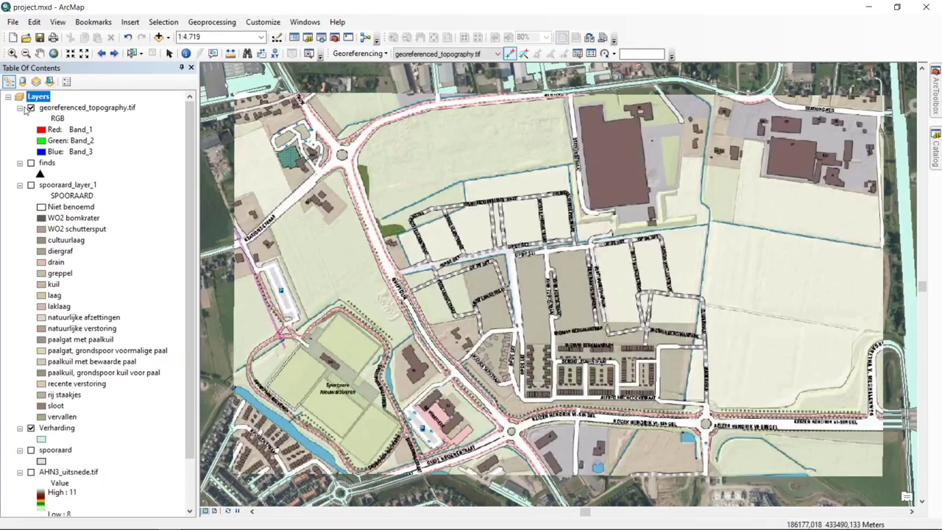
- Hide georeferenced_topography.tif and zoom out over the World Imagery basemap
click(31, 107)
scroll(594, 244, down, 3)
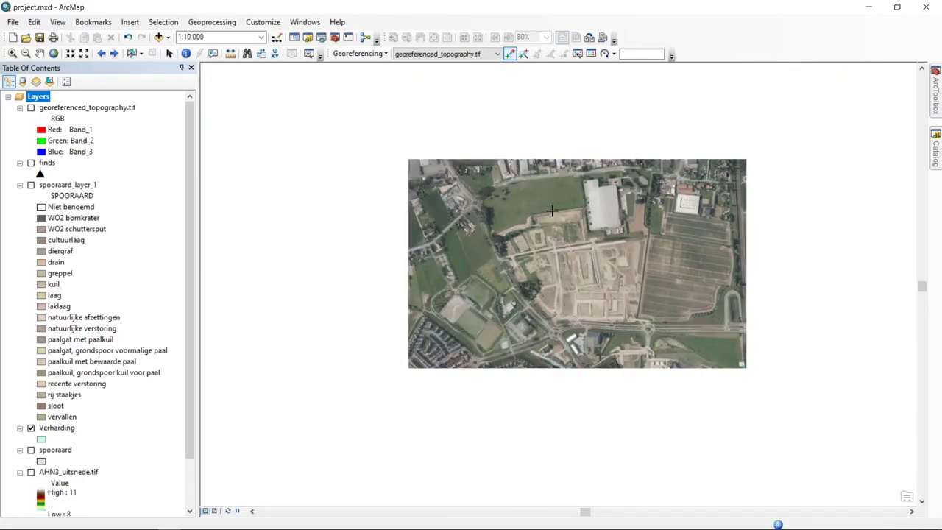
scroll(551, 212, down, 2)
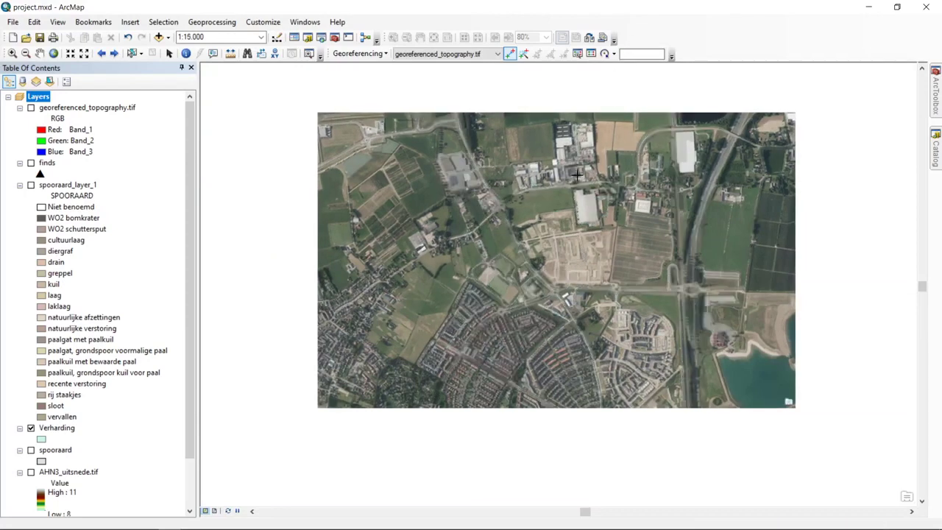
scroll(632, 237, down, 2)
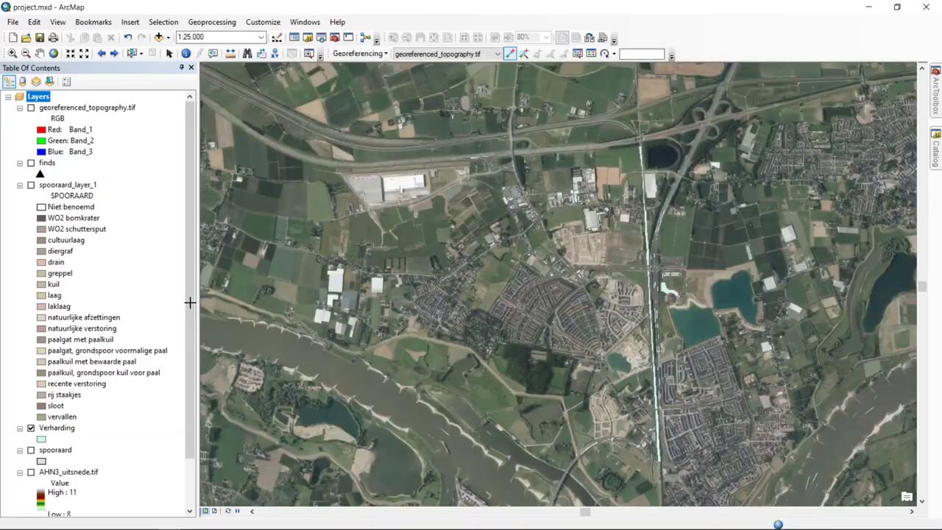
scroll(83, 473, down, 2)
- Expand the World Imagery layer and box-zoom onto the construction site and white building
click(82, 493)
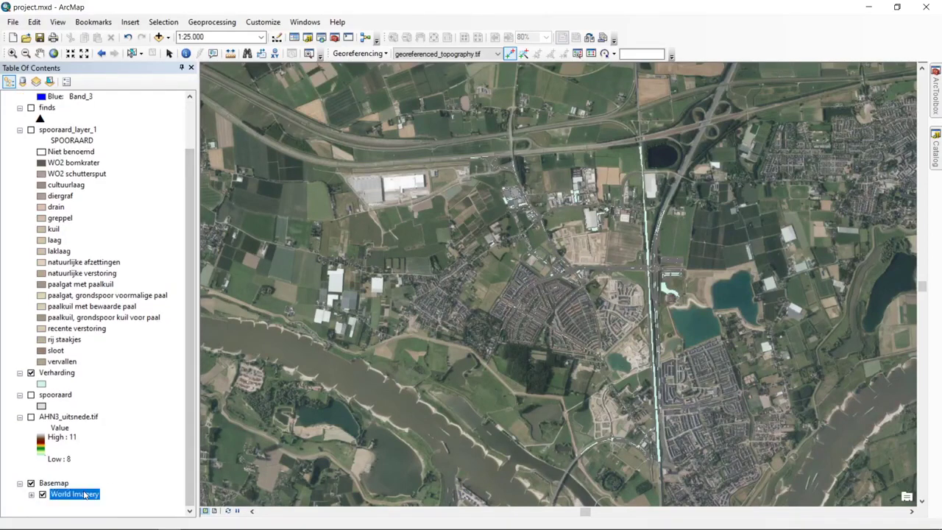
click(86, 484)
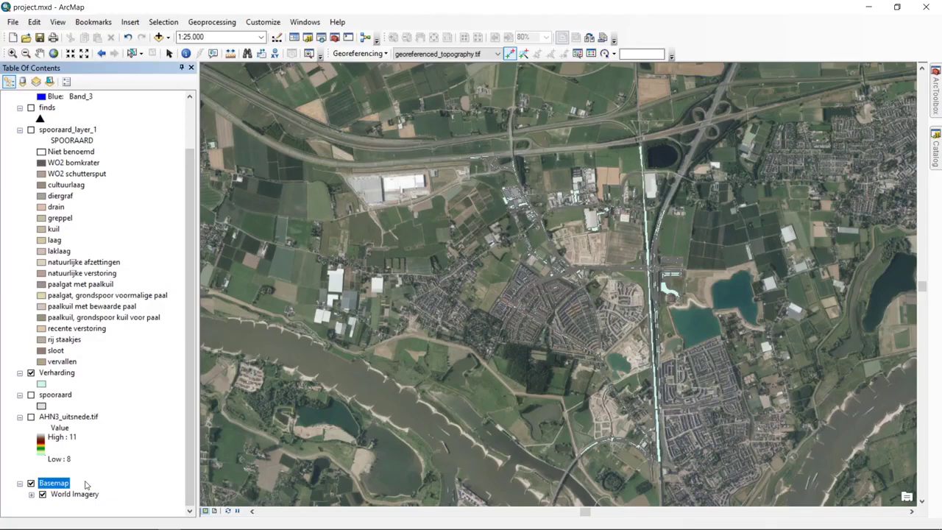
click(94, 495)
click(97, 486)
click(30, 494)
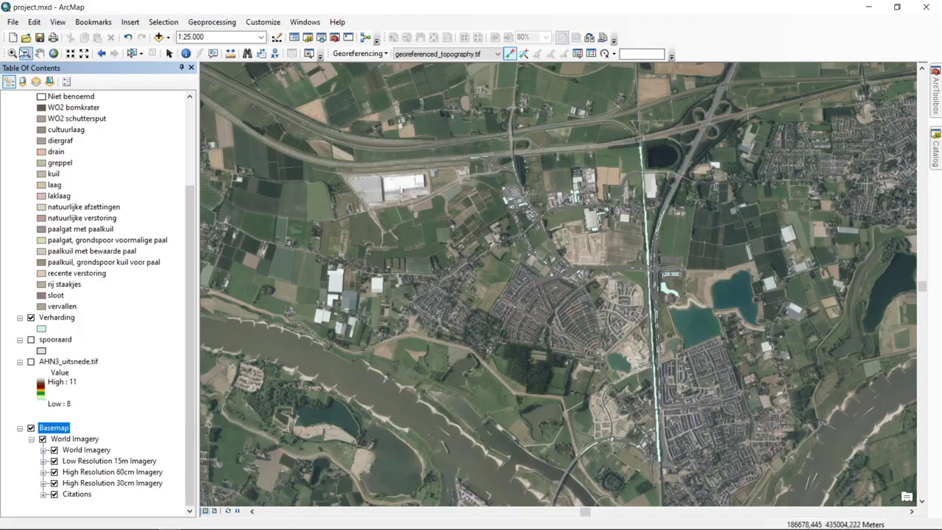
click(12, 53)
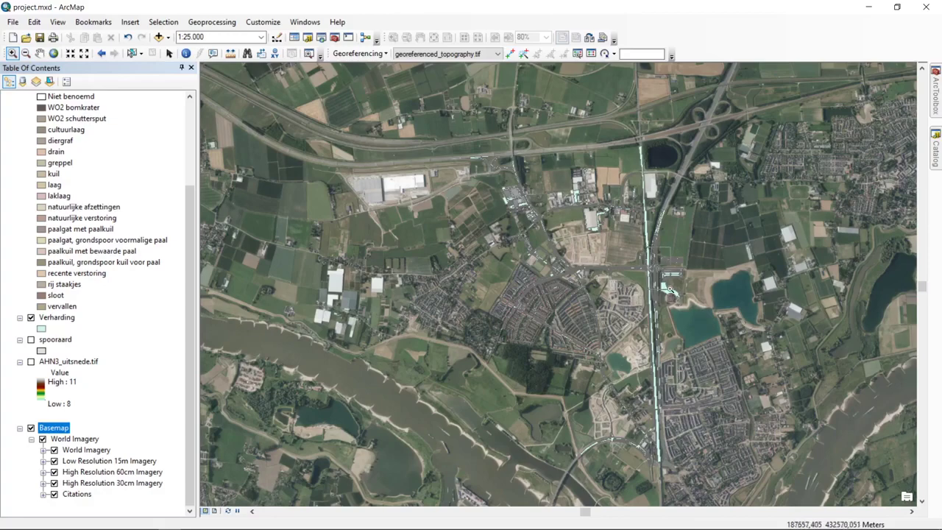
drag(647, 272, 524, 193)
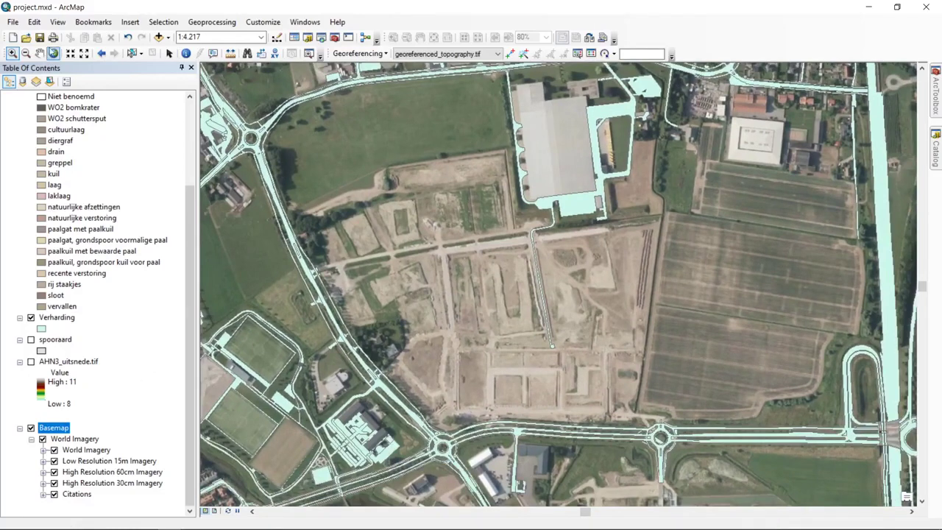
click(14, 22)
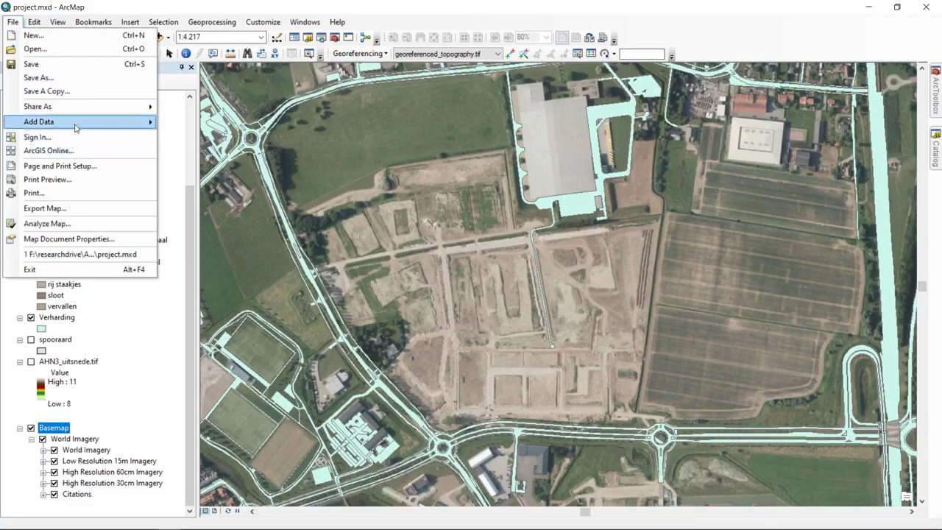
- Open the Add Data From ArcGIS Online search window and put the cursor in its search box
mouse_move(149, 122)
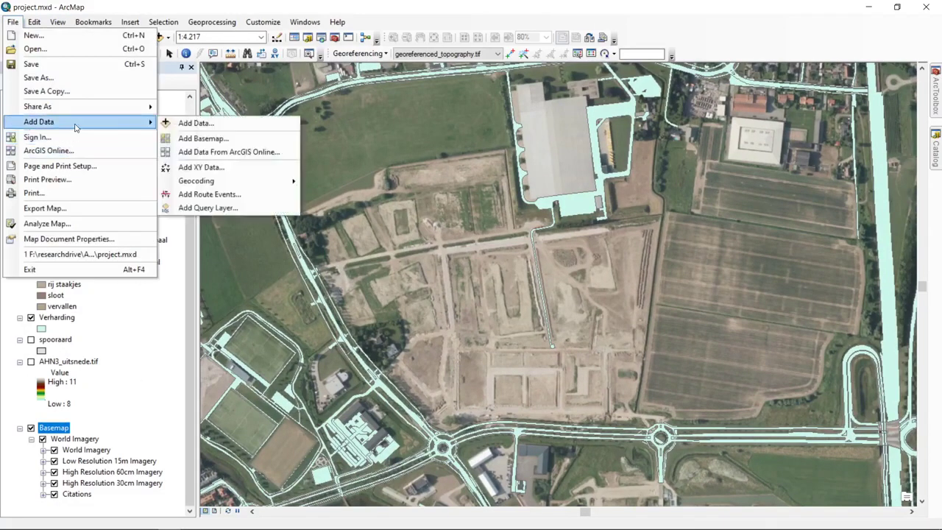
click(269, 153)
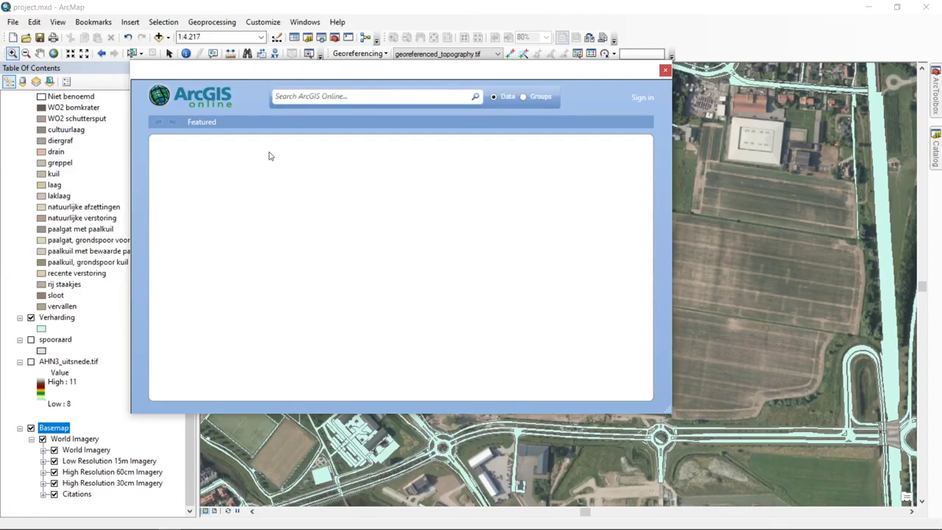
click(342, 94)
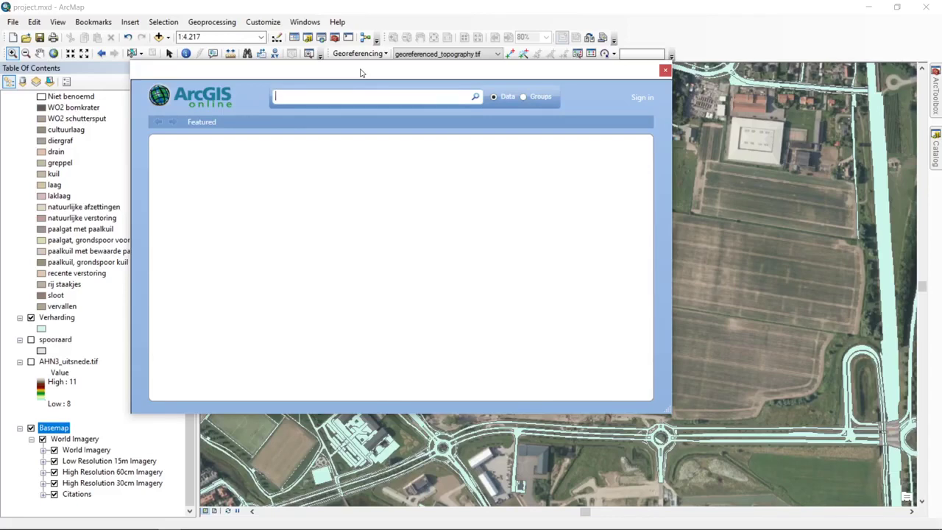
- Search ArcGIS Online for 'pdok' and enlarge the window to show more results
text(pdok)
click(476, 98)
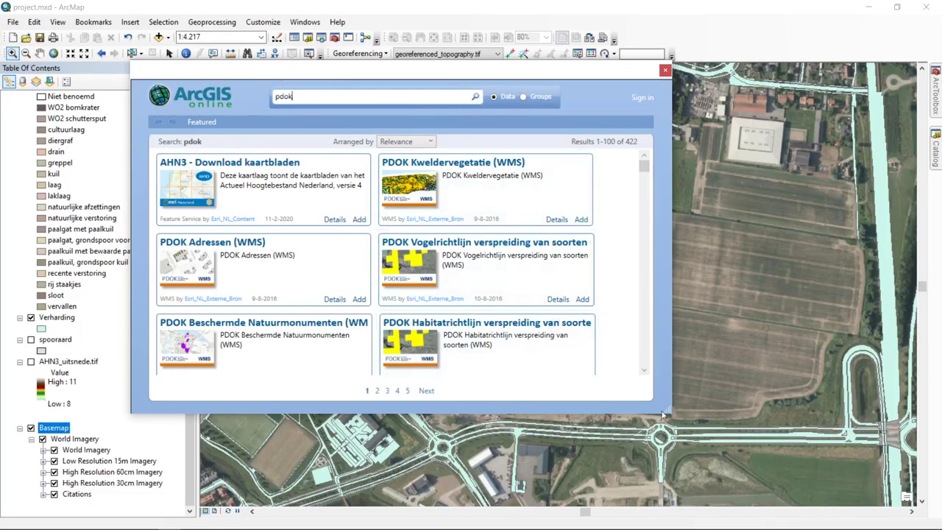
drag(662, 415, 796, 471)
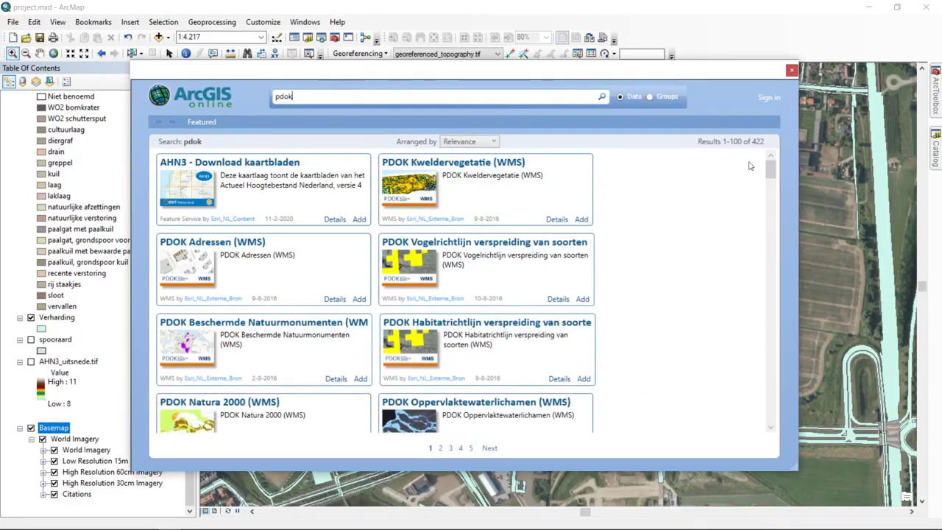
drag(770, 168, 780, 147)
key(alt+Tab)
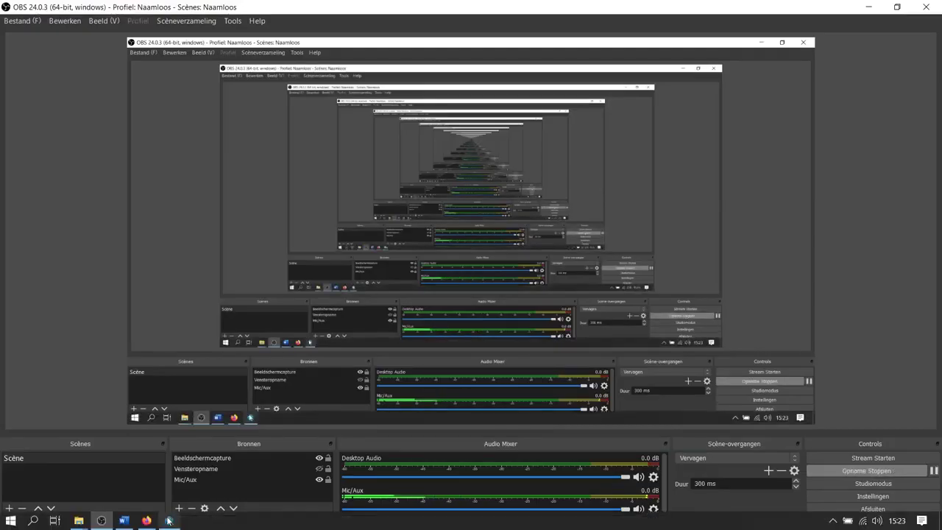
key(alt+Tab)
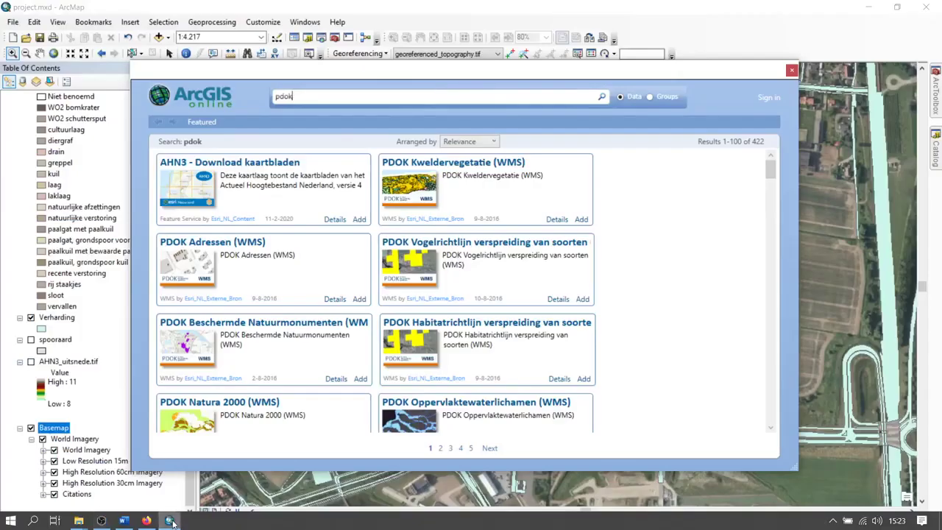
drag(771, 179, 784, 432)
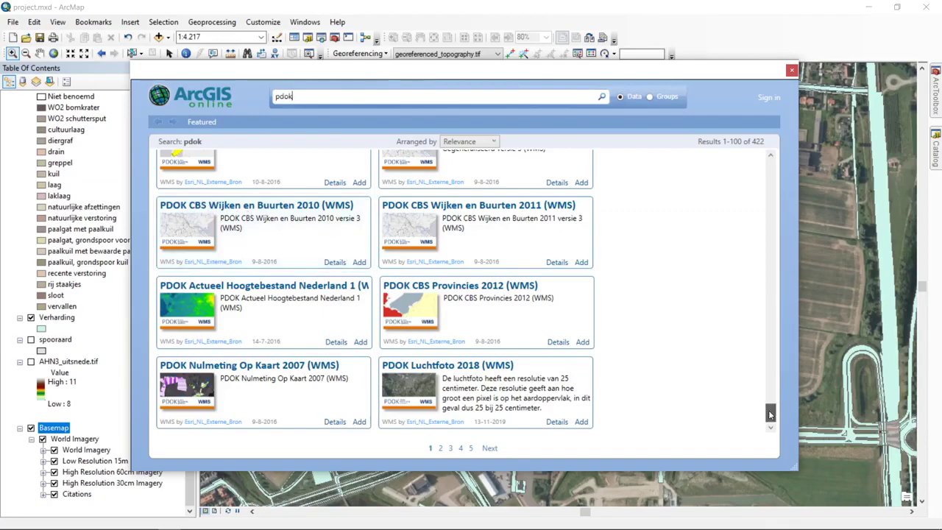
drag(770, 414, 770, 277)
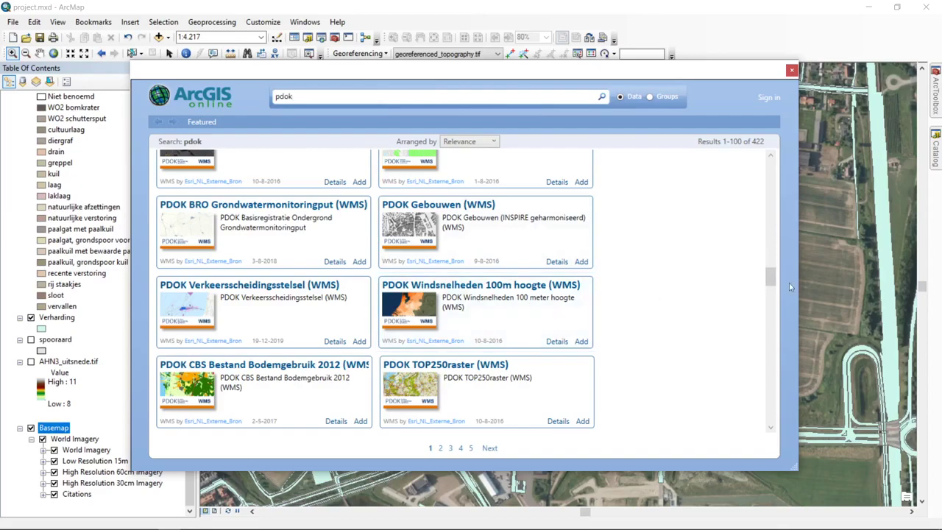
drag(771, 269, 809, 148)
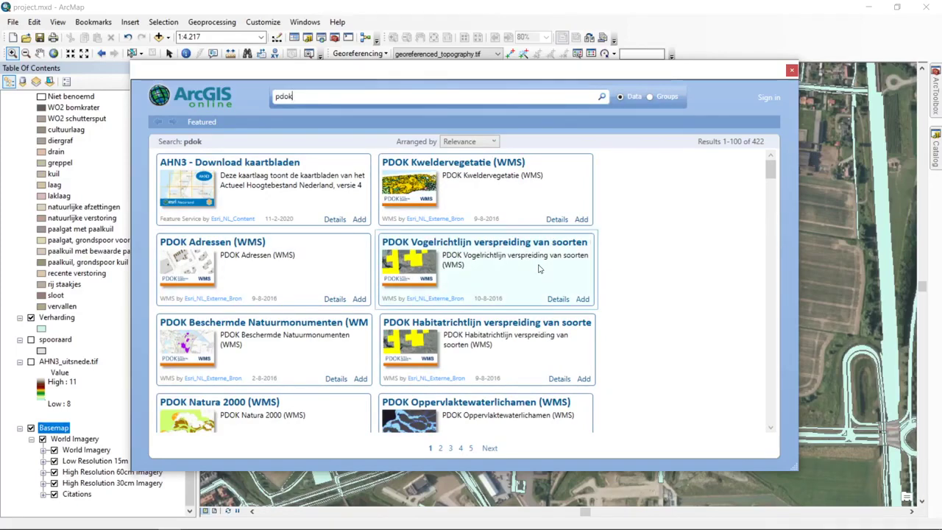
- Browse the results and add PDOK Actueel Hoogtebestand Nederland 3 (WMS) to the map
click(471, 448)
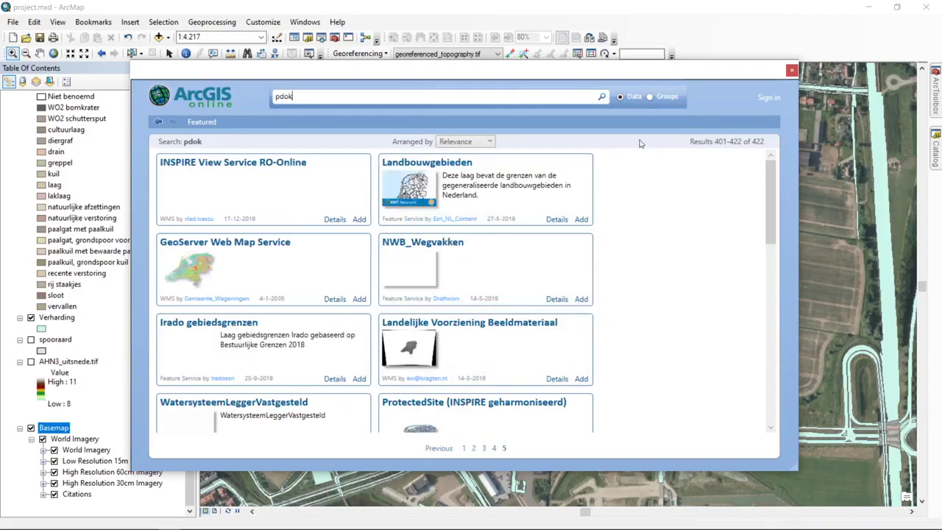
click(602, 99)
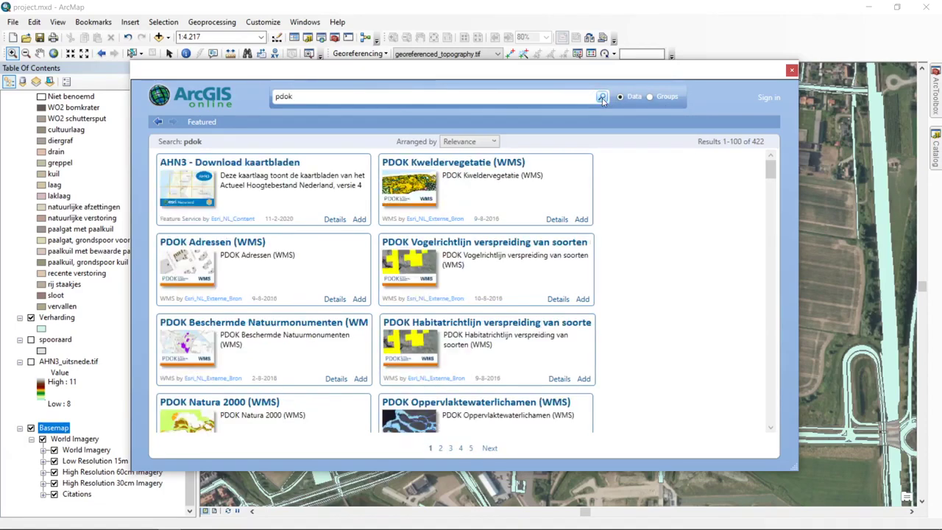
scroll(771, 178, down, 3)
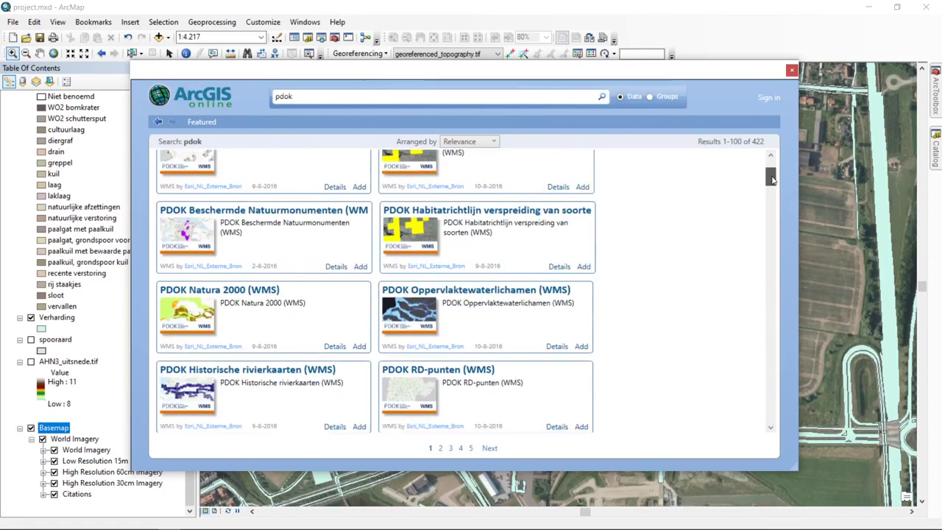
drag(771, 179, 801, 248)
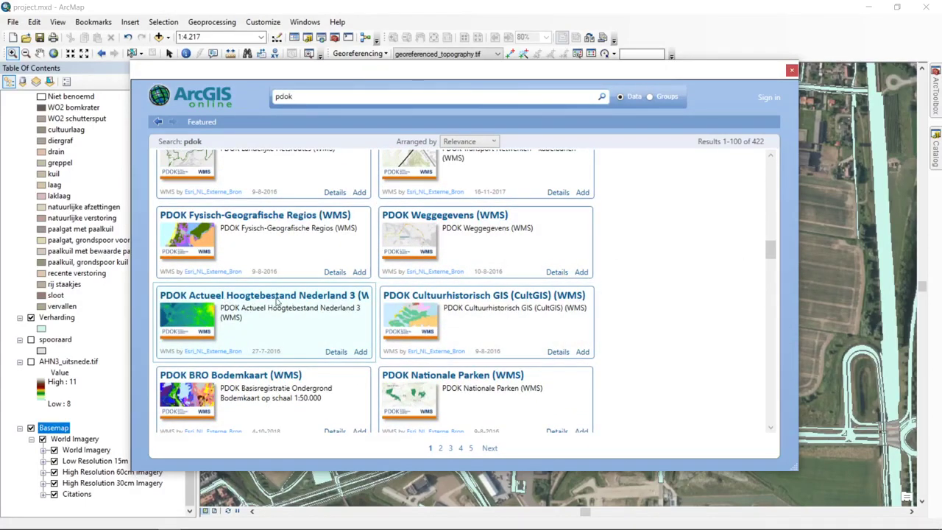
click(333, 301)
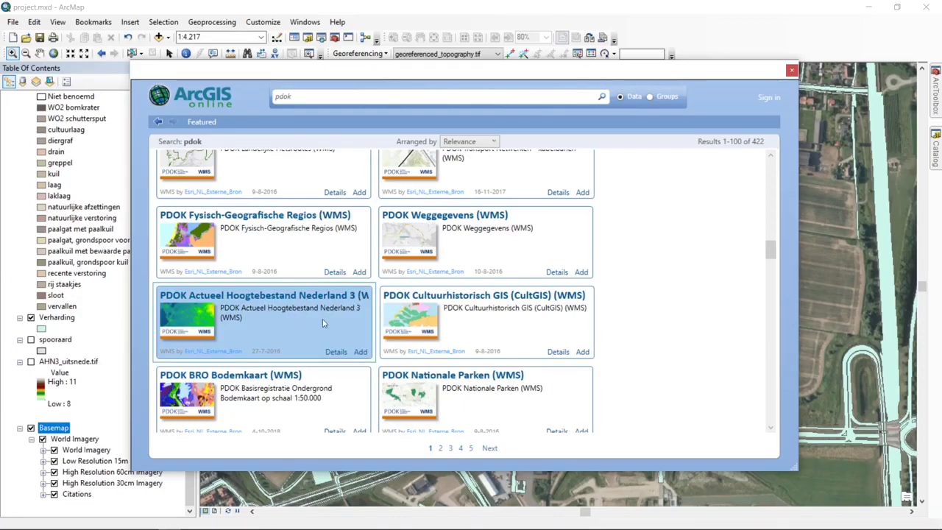
click(362, 352)
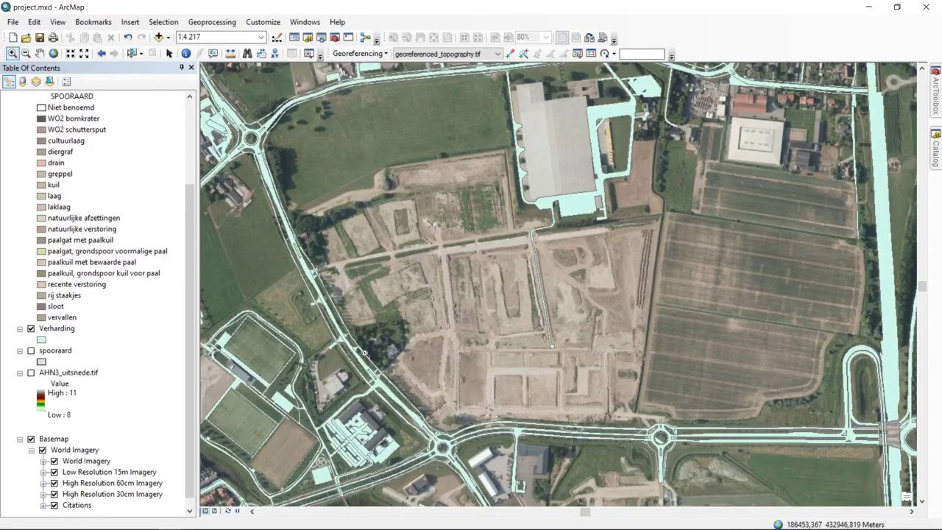
- Expand the AHN3 group and hide the ahn3_bladindex, ahn3_5m_dtm and ahn3_05m_dtm sublayers
scroll(187, 341, up, 5)
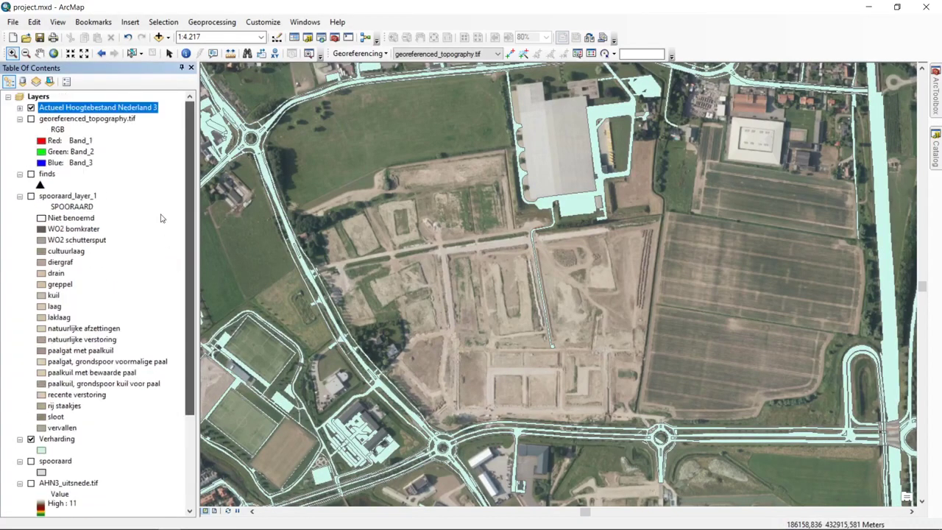
click(20, 107)
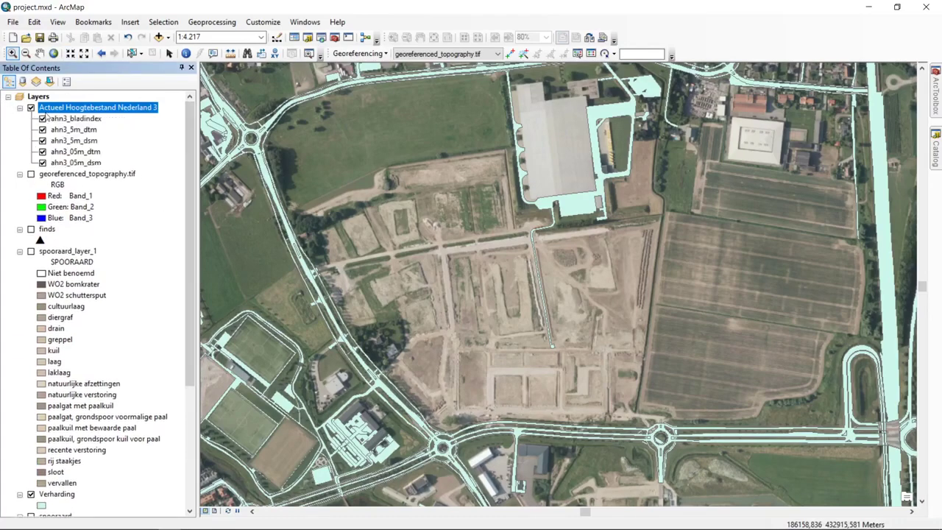
click(42, 119)
click(42, 130)
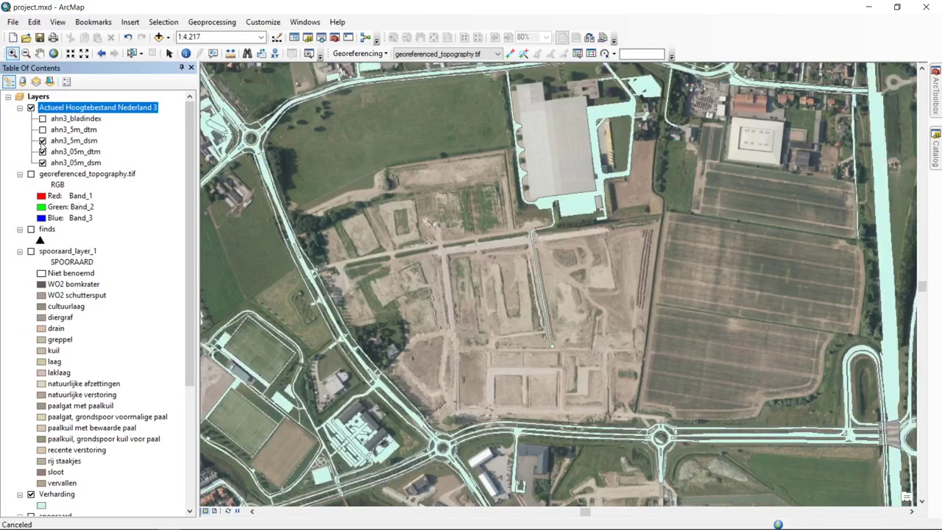
click(43, 152)
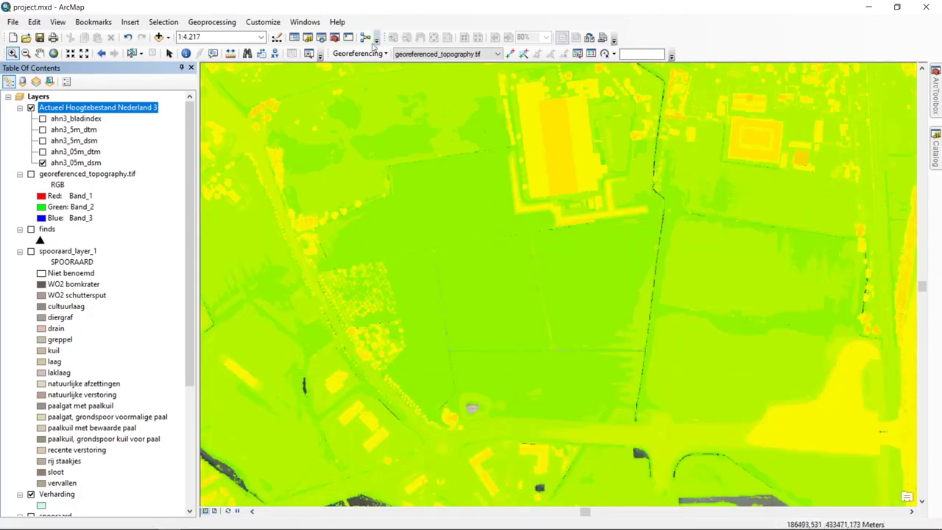
- Zoom out to the site's wider surroundings and open the ahn3_05m_dsm layer's context menu
click(25, 53)
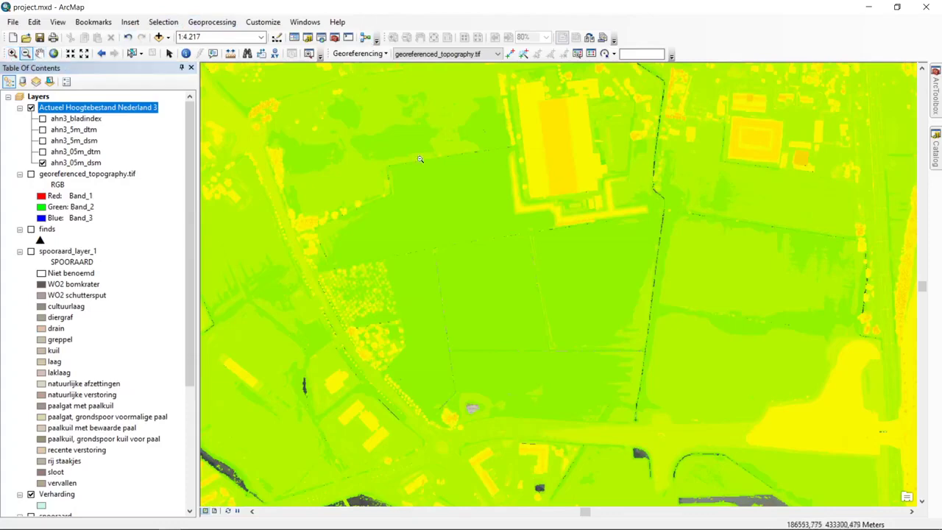
drag(395, 164, 559, 369)
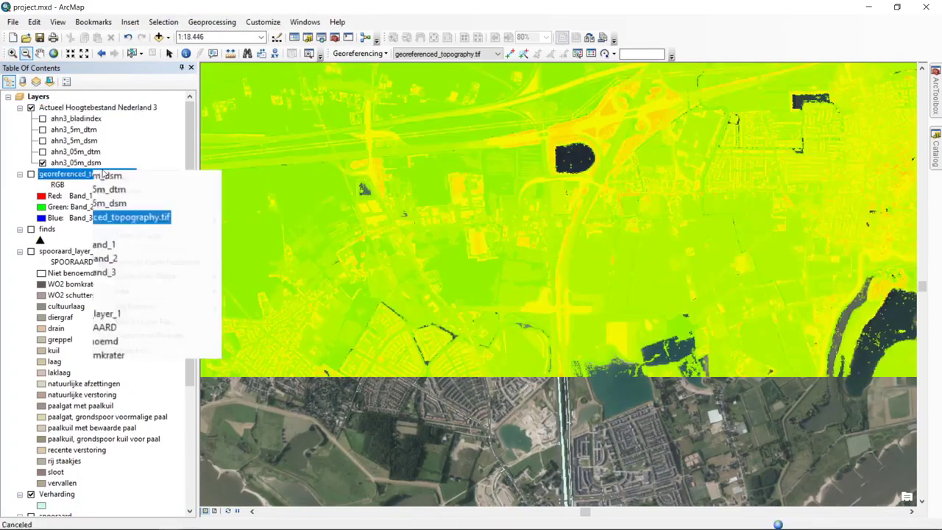
click(95, 174)
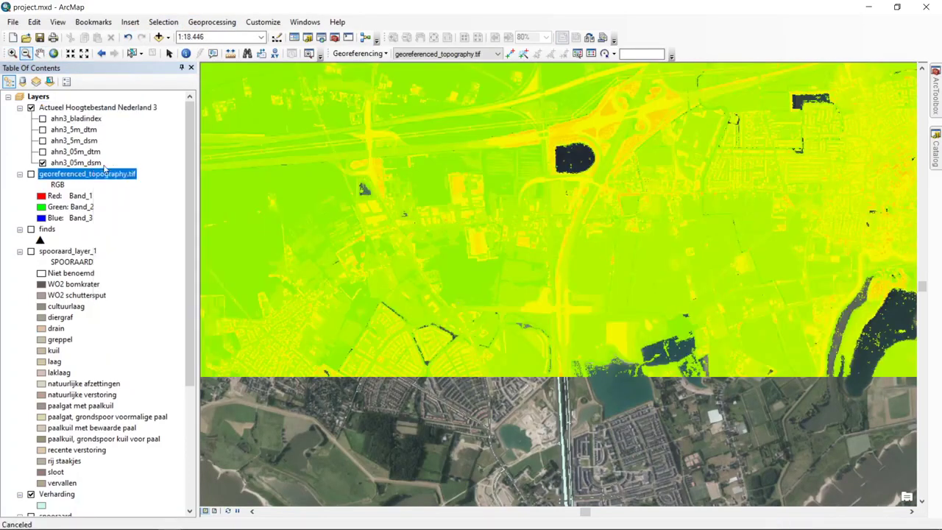
right_click(104, 164)
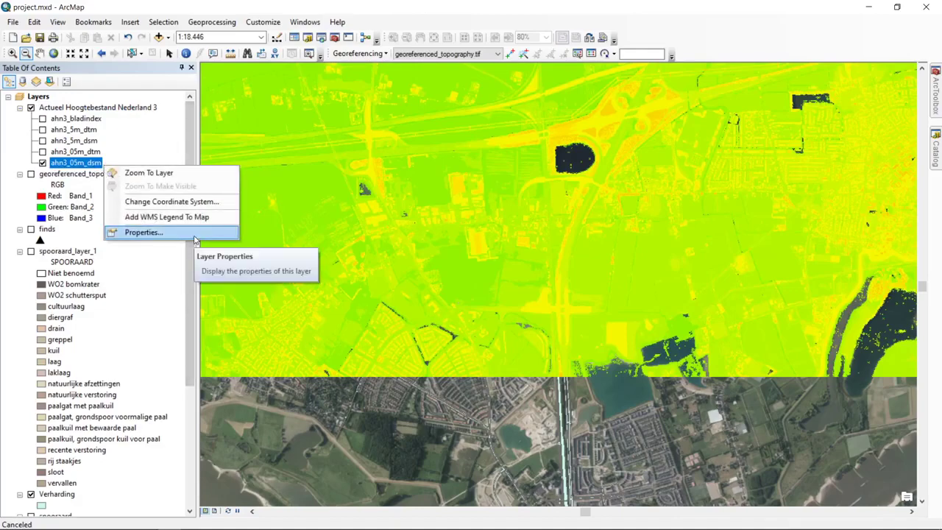
- Inspect the ahn3_05m_dsm layer properties, then delete the Actueel Hoogtebestand Nederland 3 group layer
click(189, 232)
click(349, 148)
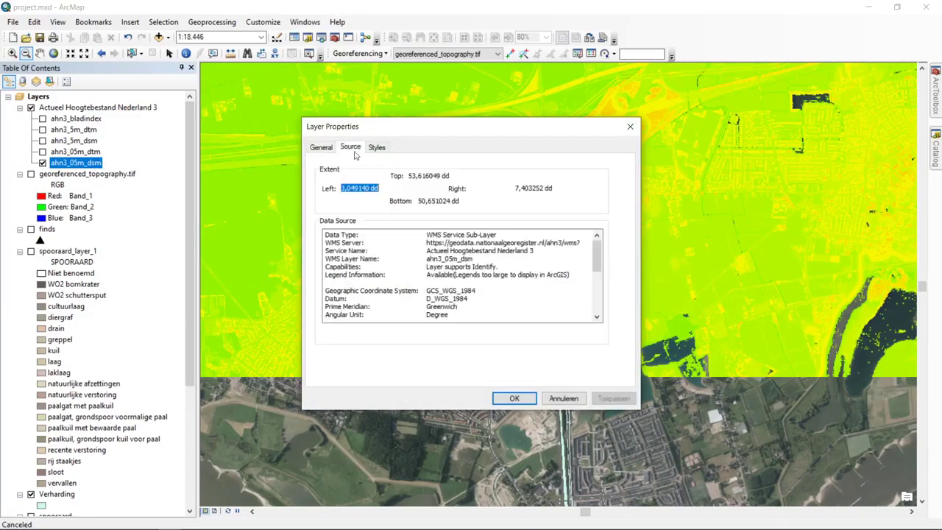
click(377, 150)
click(326, 149)
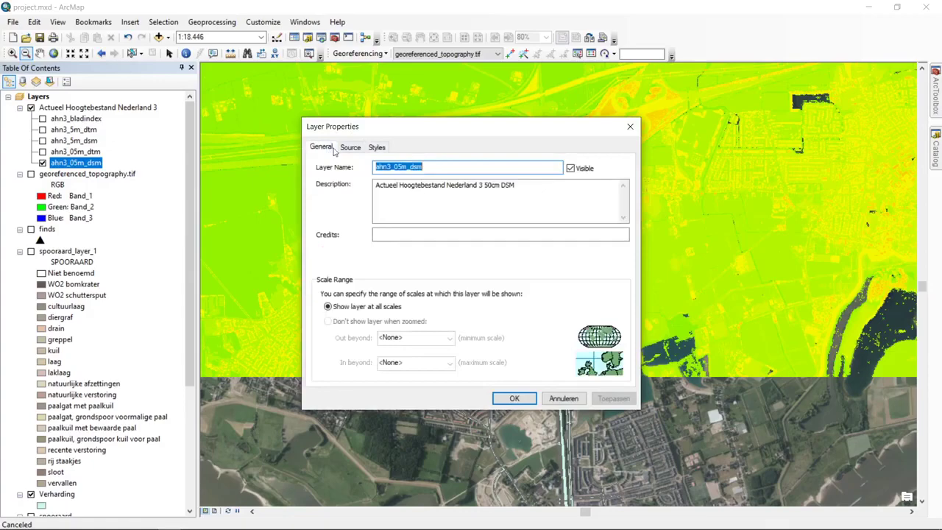
click(630, 127)
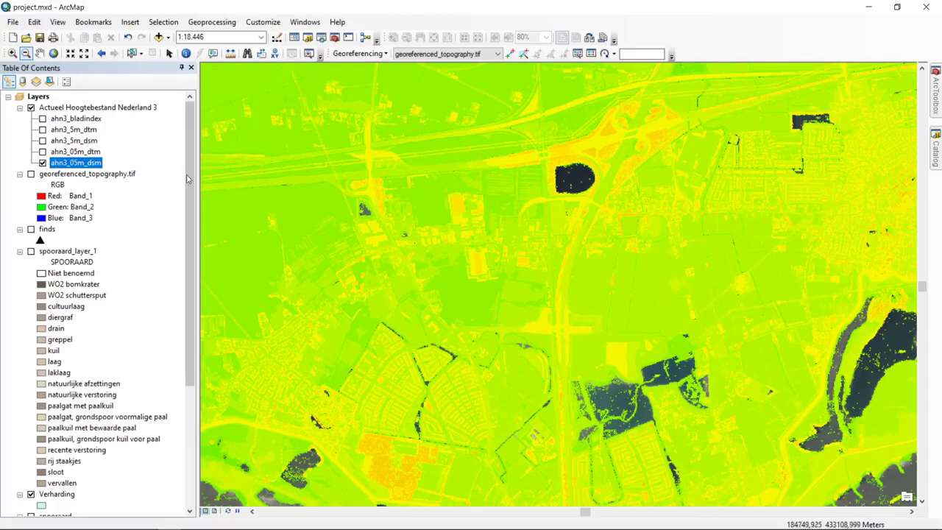
mouse_move(186, 179)
mouse_down()
mouse_move(187, 300)
mouse_move(187, 177)
mouse_up()
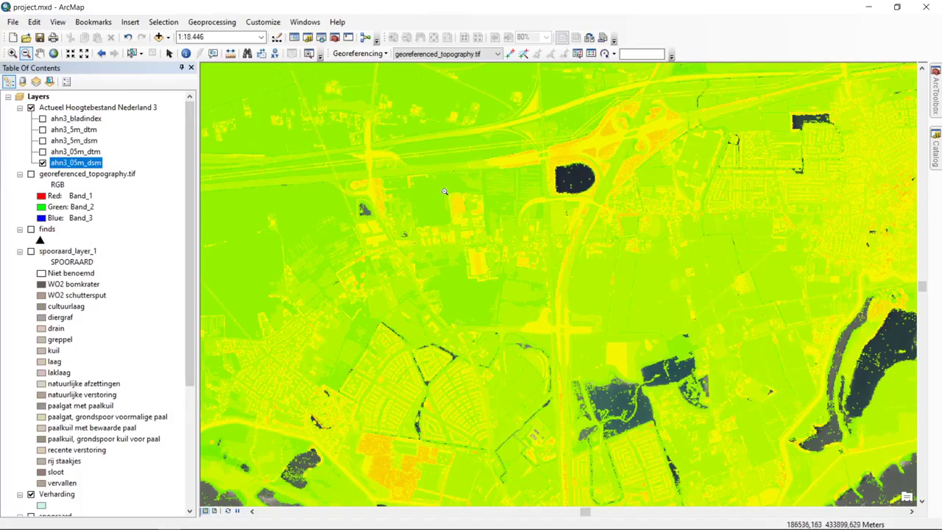
key(Delete)
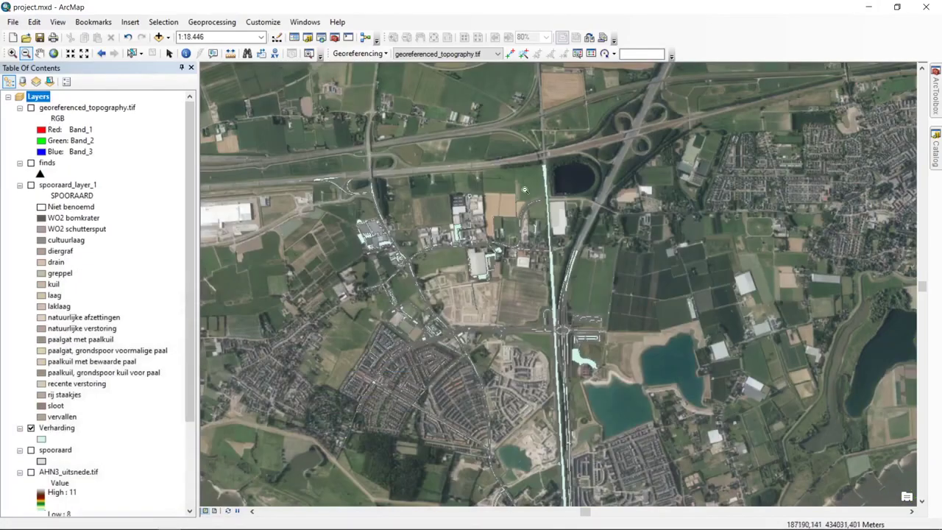
click(13, 22)
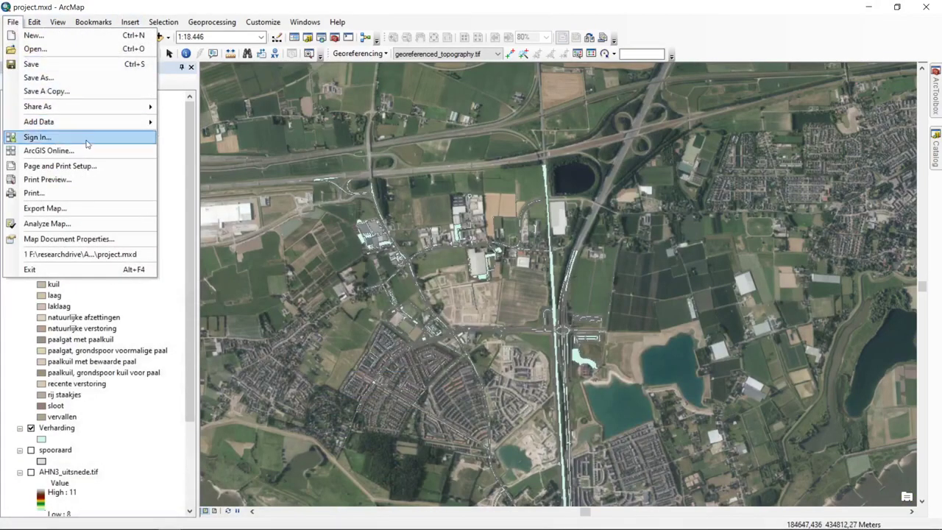
mouse_move(96, 124)
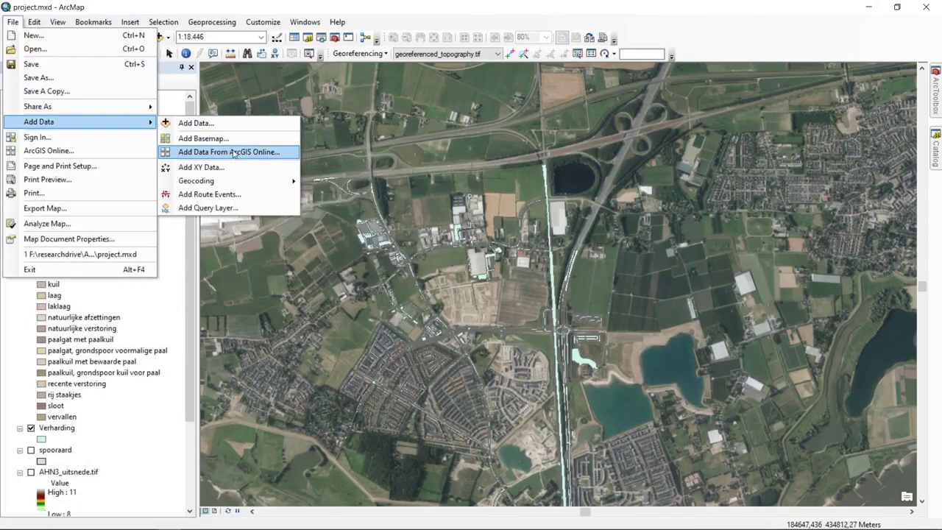
click(234, 152)
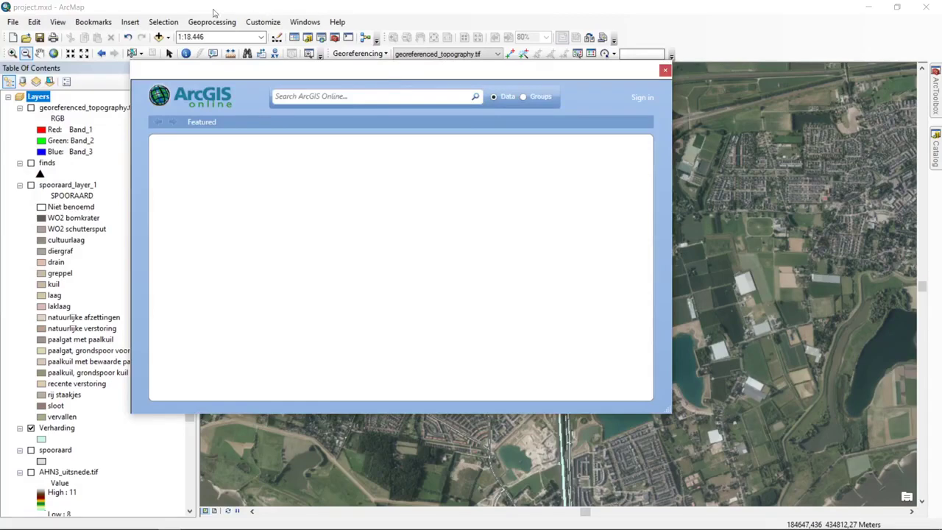
click(378, 99)
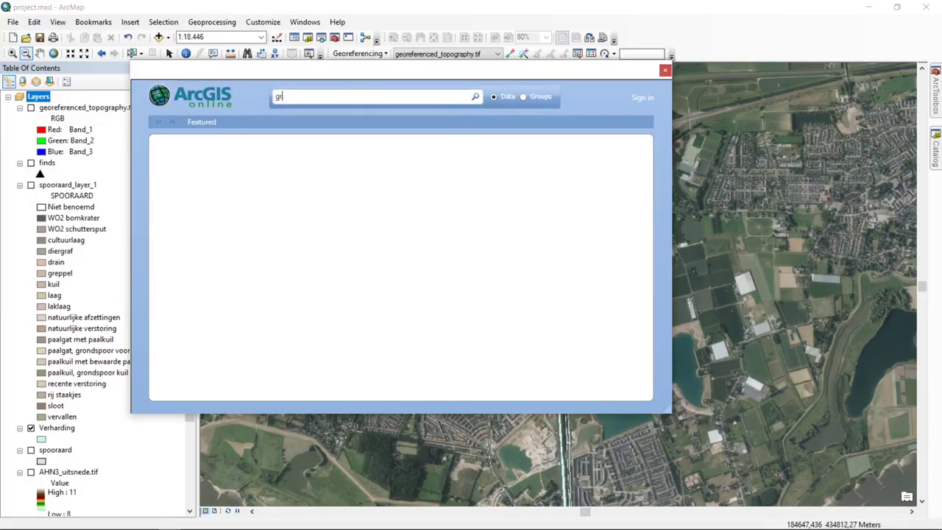
key(Return)
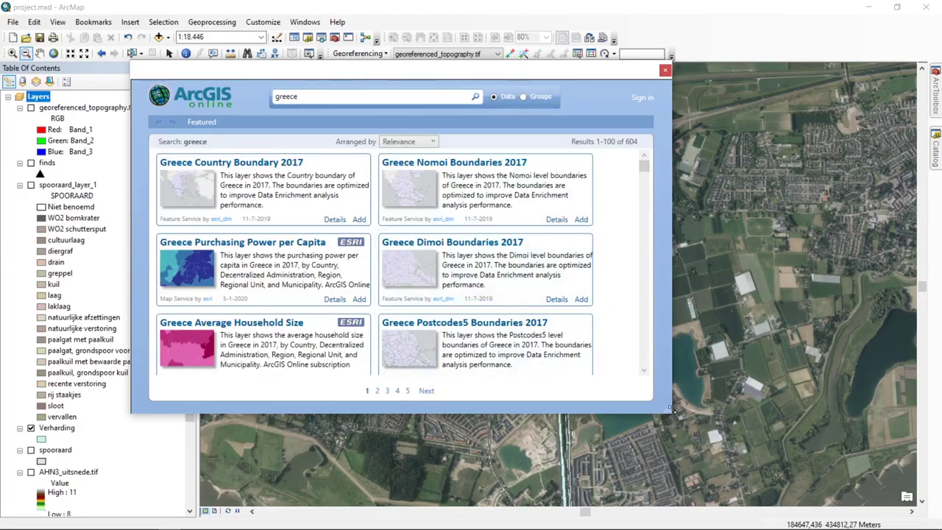
drag(670, 409, 798, 464)
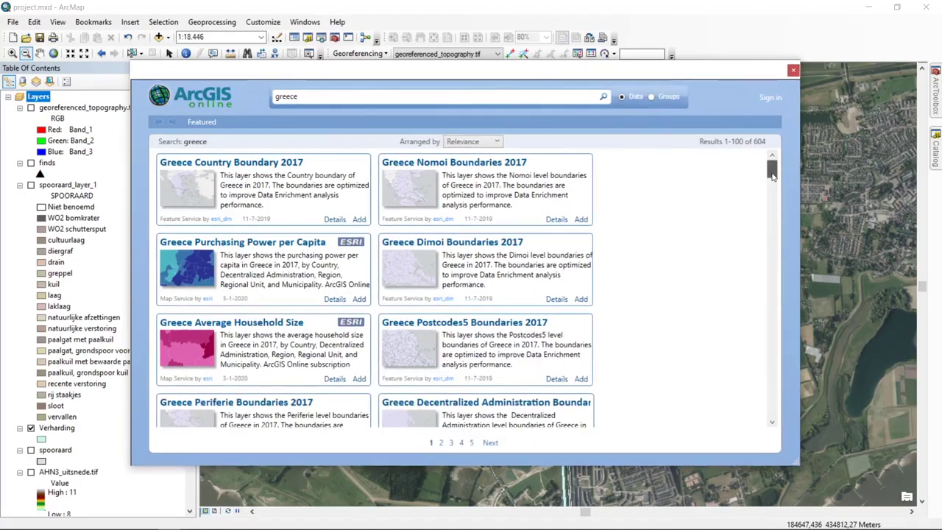
drag(772, 175, 767, 414)
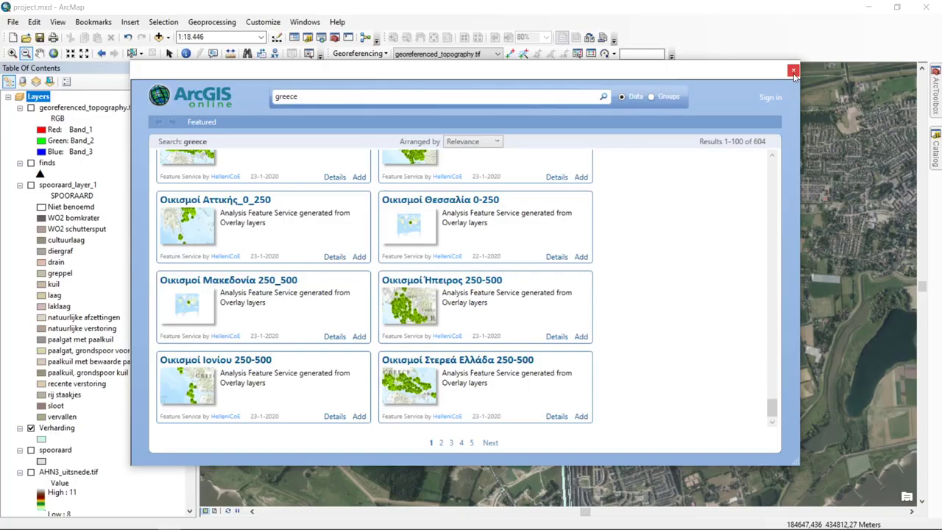
click(793, 71)
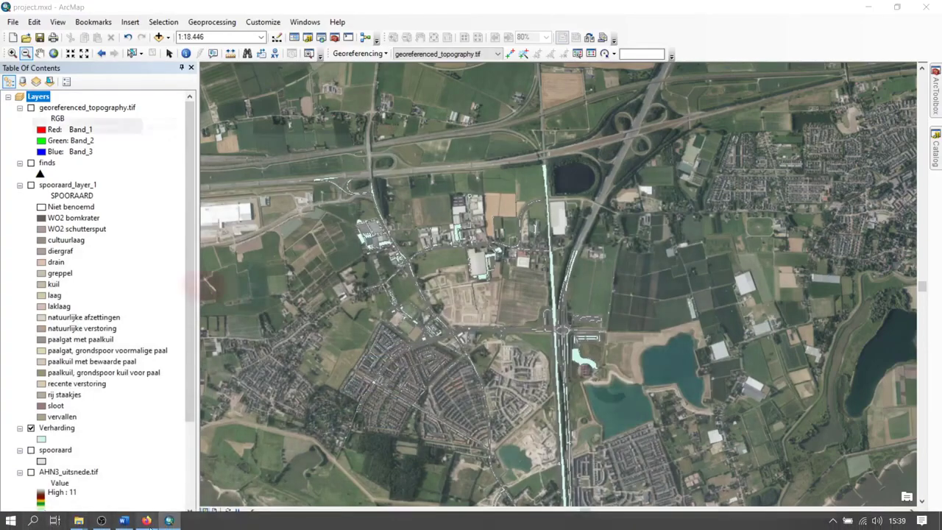
- In Firefox, search the web for 'ahn download' and open the PDOK AHN3 downloads result
click(146, 520)
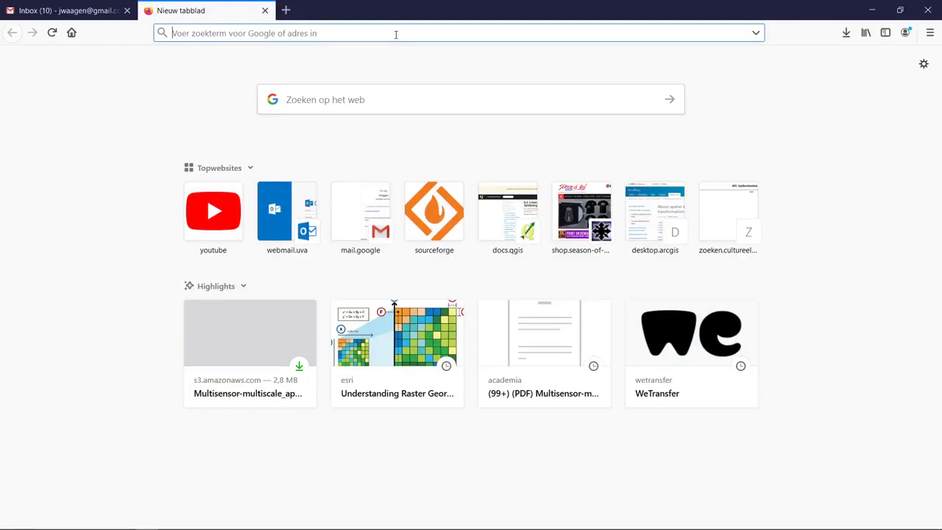
text(a)
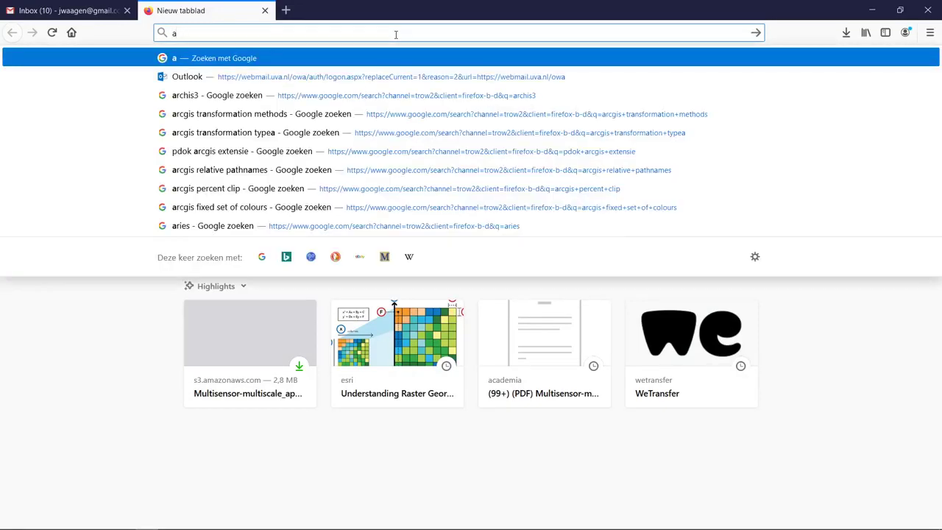
text(hn dow)
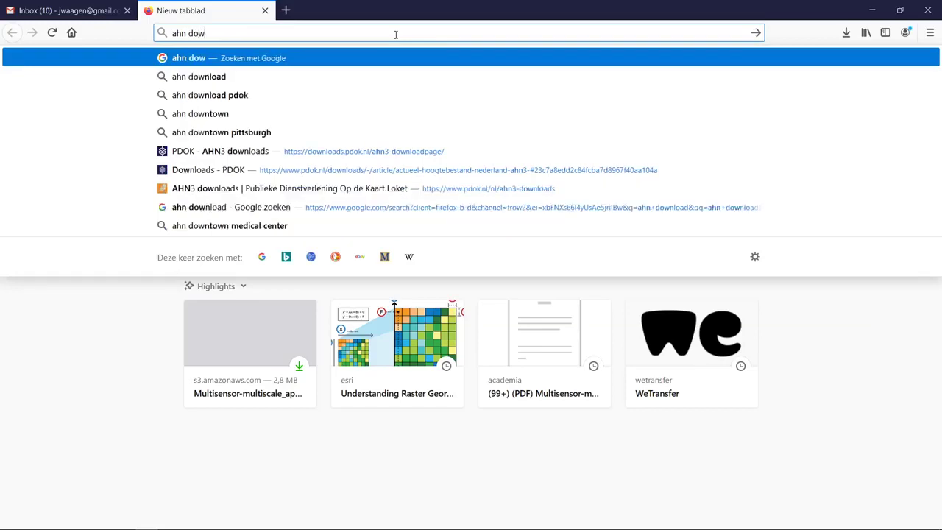
text(nload)
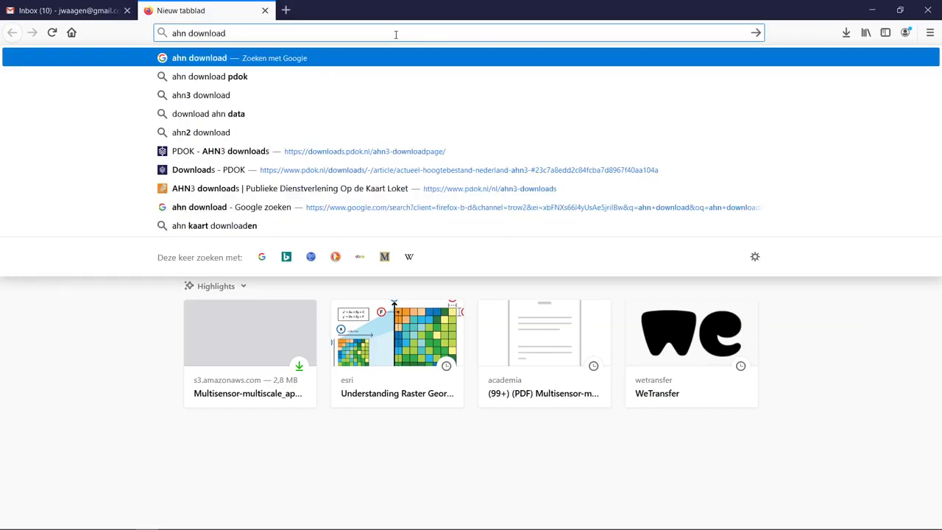
key(Return)
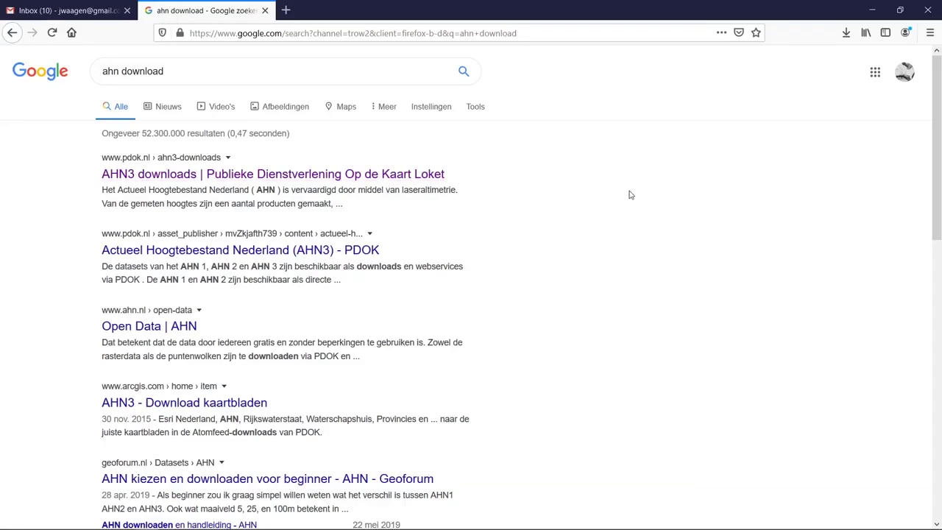
click(409, 175)
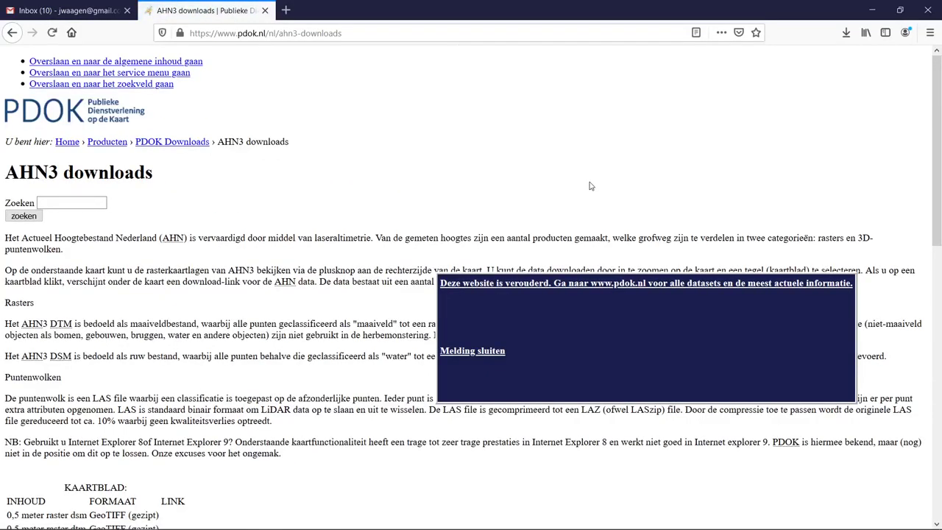
- From the current PDOK website's Datasets list, open the AHN3 dataset details
click(608, 283)
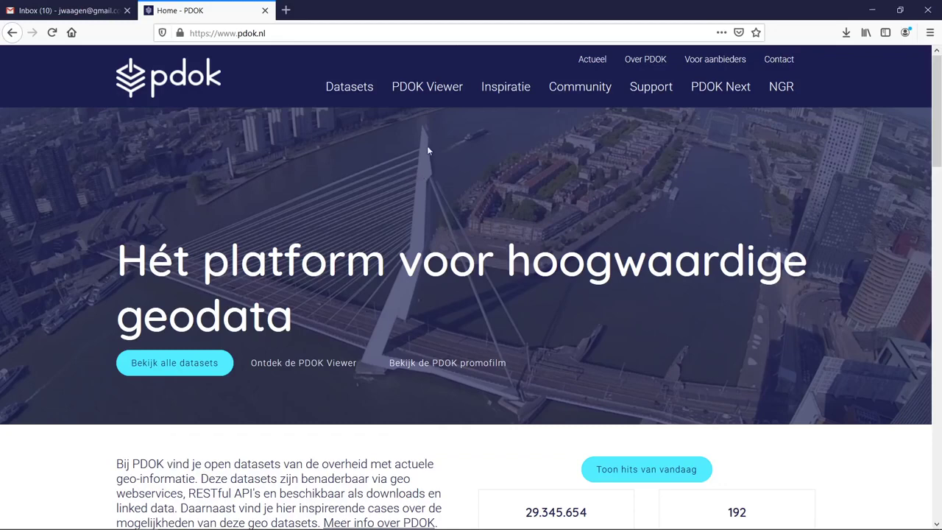
click(356, 98)
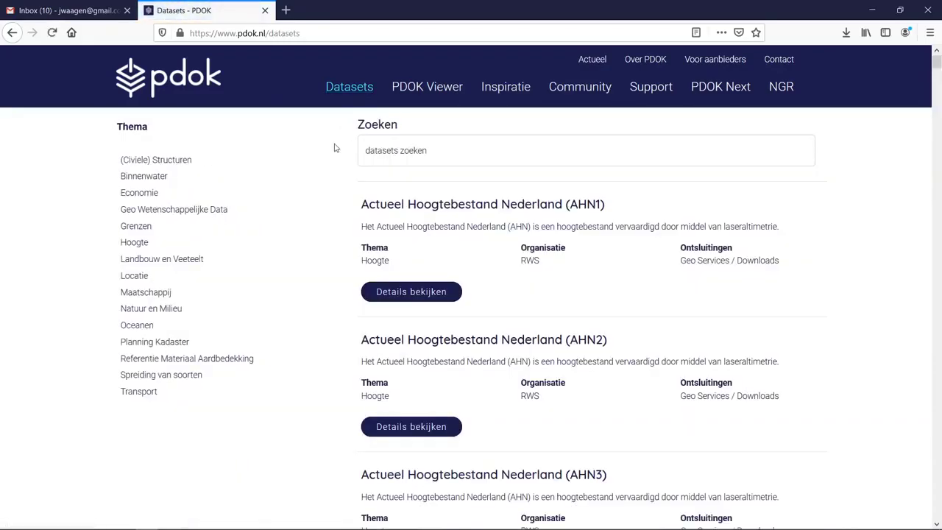
click(507, 156)
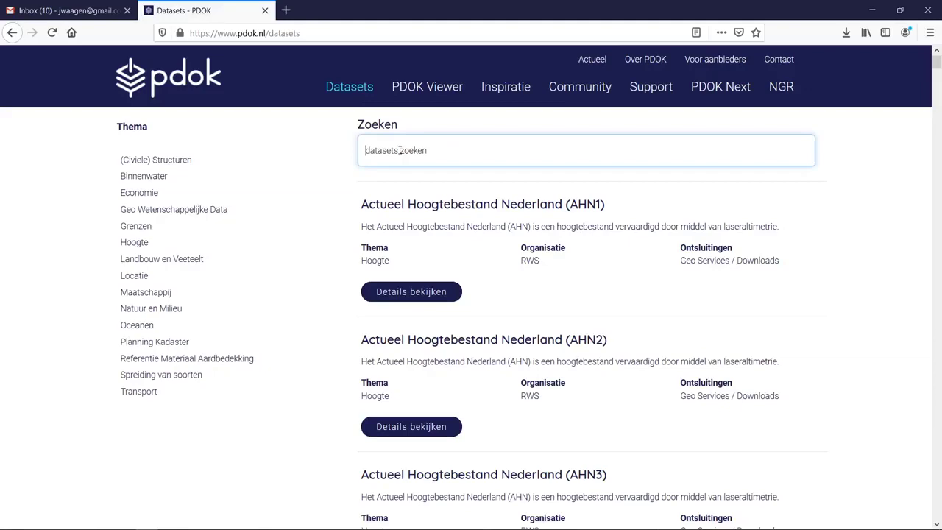
click(302, 236)
scroll(305, 236, down, 3)
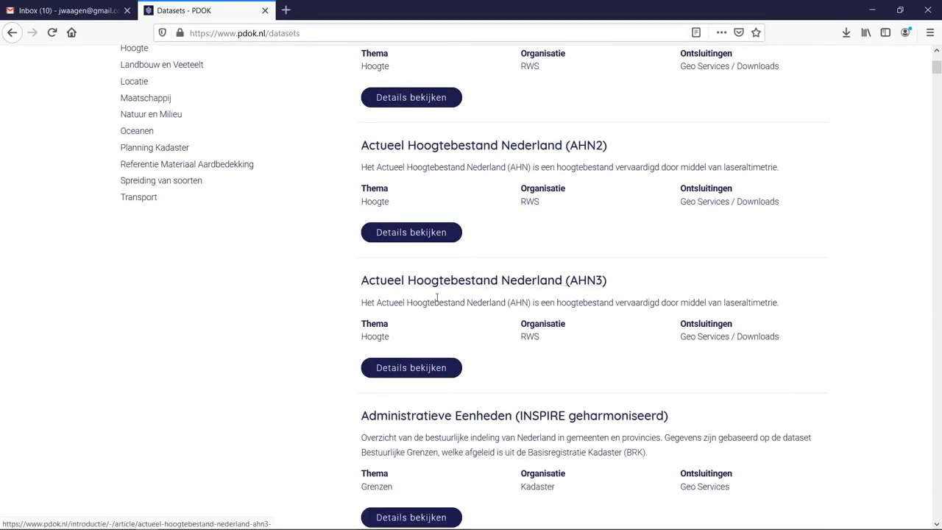
scroll(532, 201, up, 3)
scroll(314, 251, down, 4)
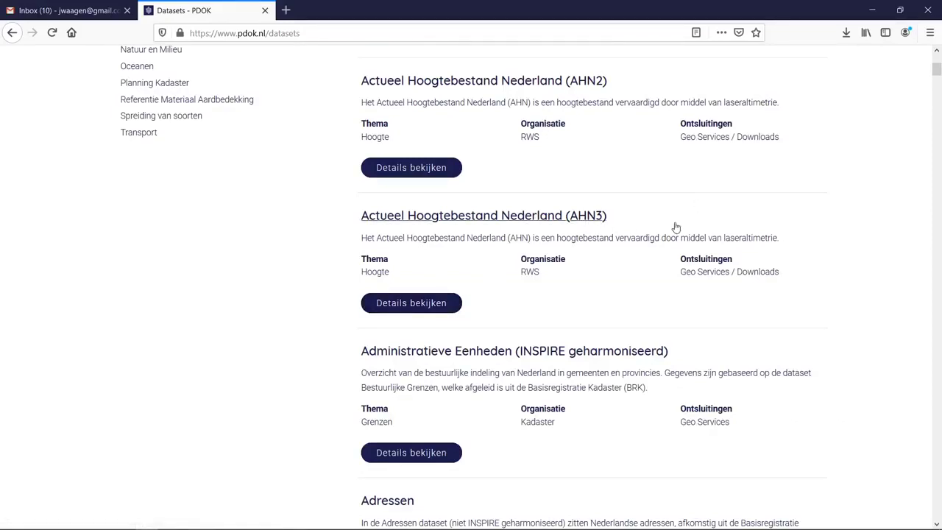
click(440, 304)
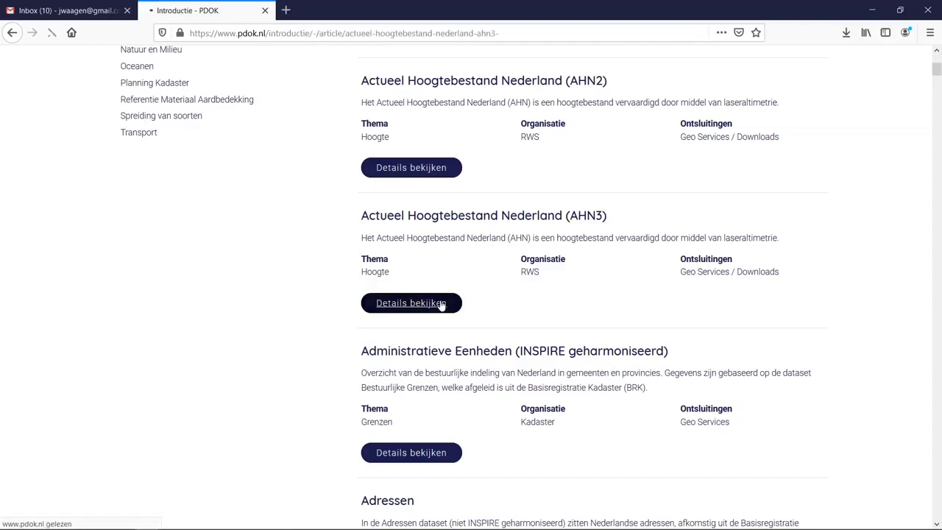
- Scroll down the AHN3 details page and open its AHN3 (WMS) Geo services entry
scroll(538, 182, down, 3)
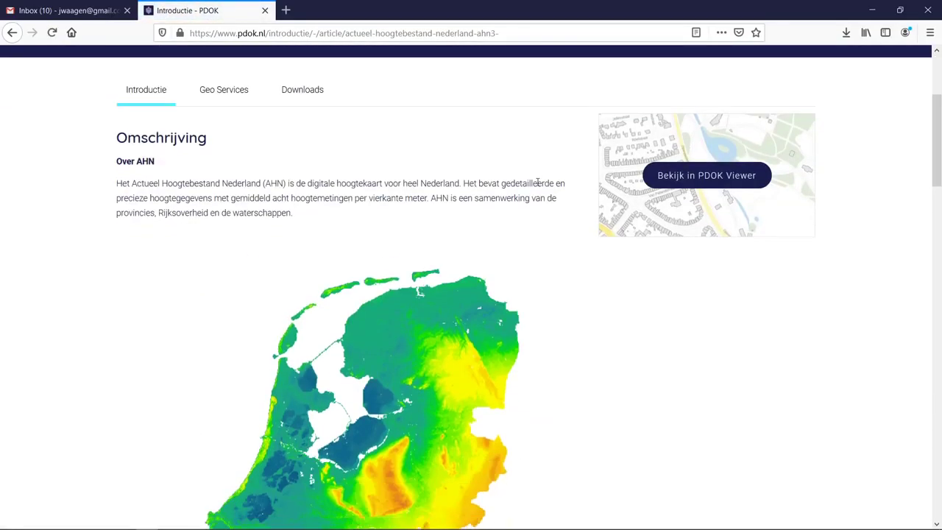
scroll(423, 137, down, 3)
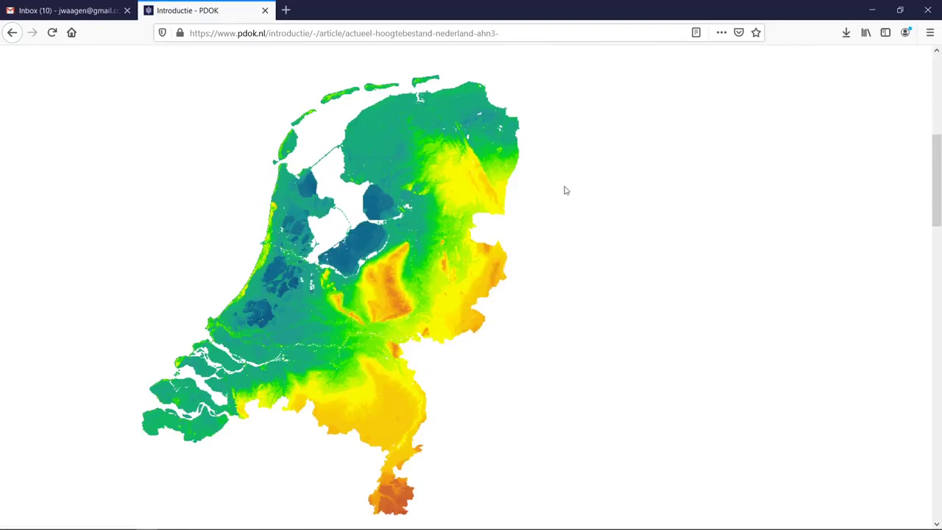
scroll(527, 180, down, 12)
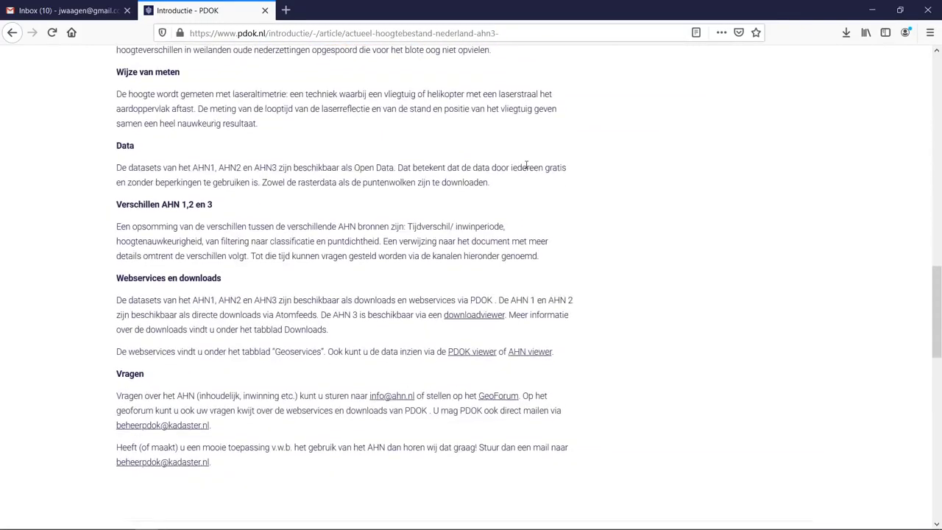
scroll(526, 166, down, 7)
scroll(527, 167, up, 2)
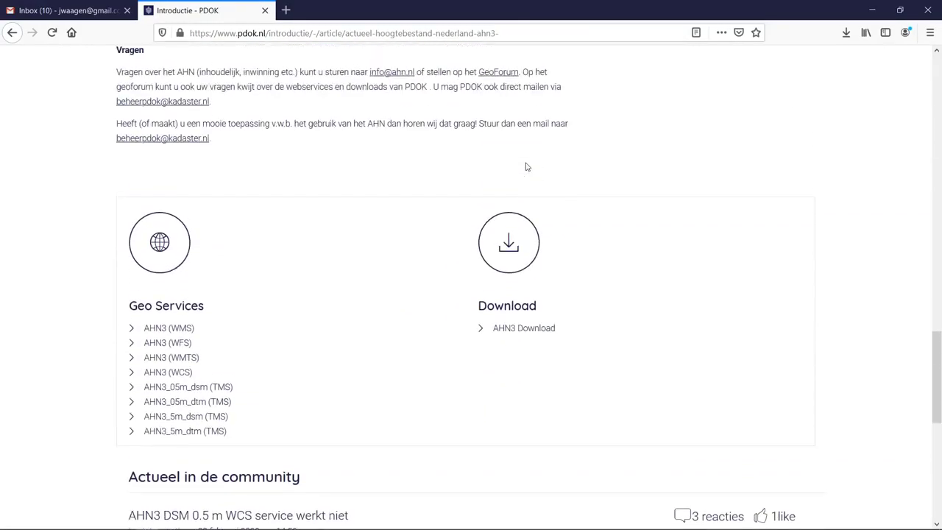
scroll(526, 163, down, 2)
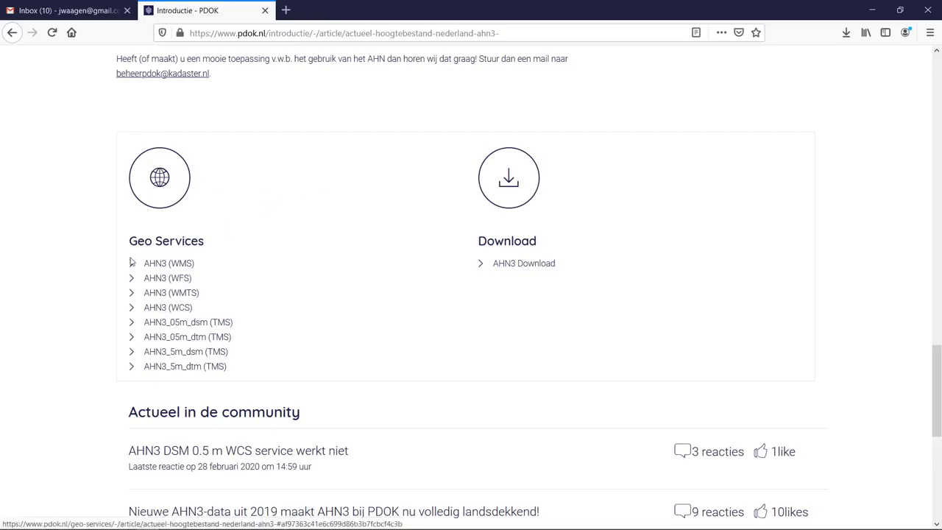
click(147, 265)
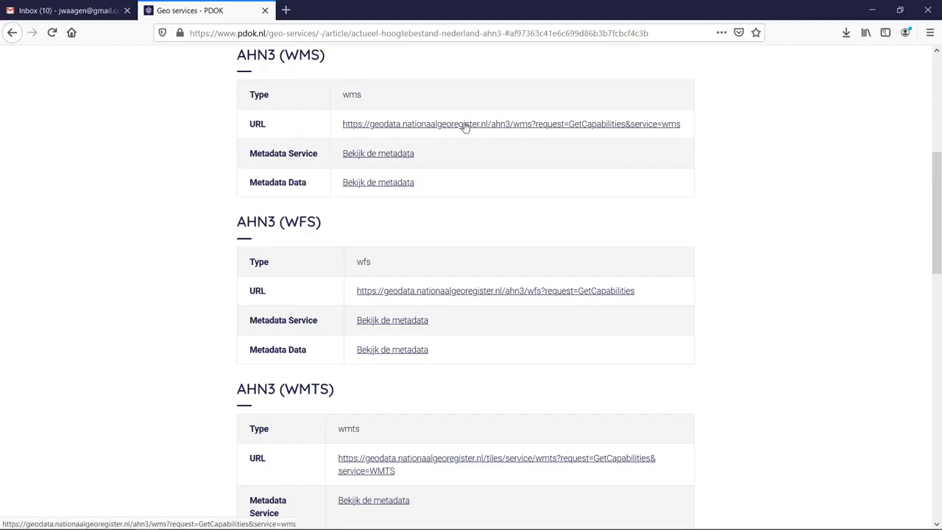
- Copy the AHN3 WMS service URL from the PDOK page and return to ArcMap
right_click(465, 127)
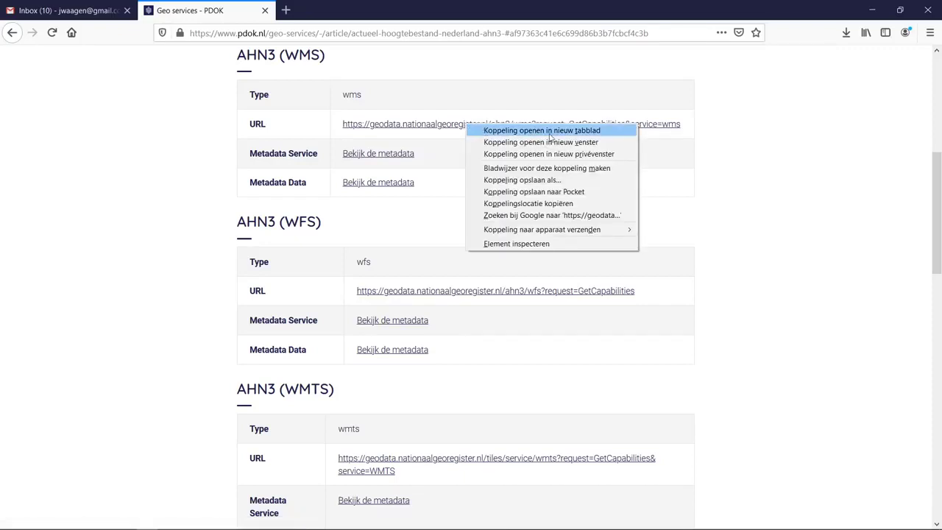
click(547, 206)
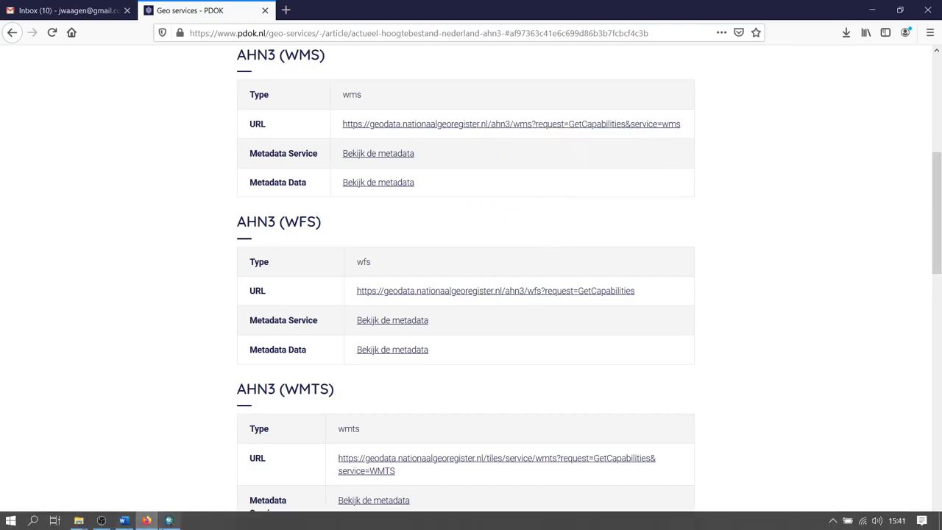
click(167, 522)
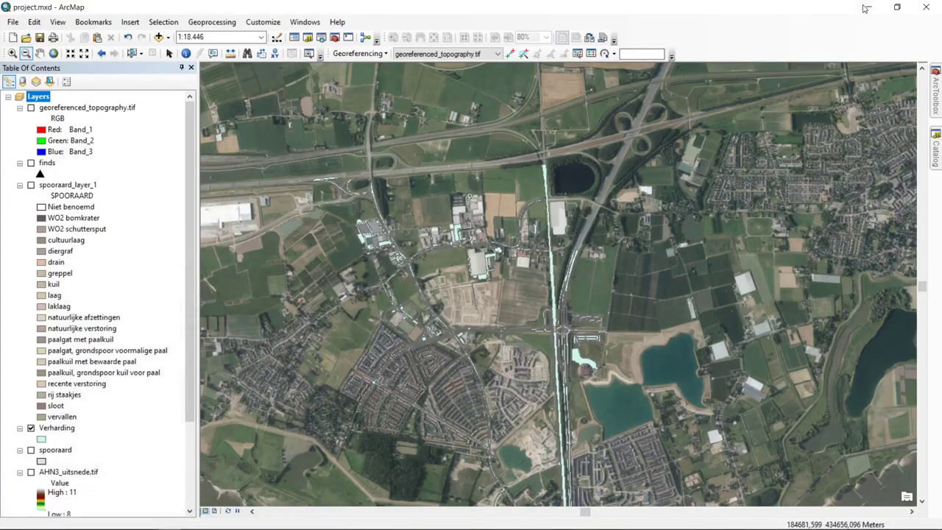
- In the Catalog, expand GIS Servers and start a new Add WMS Server connection
click(935, 147)
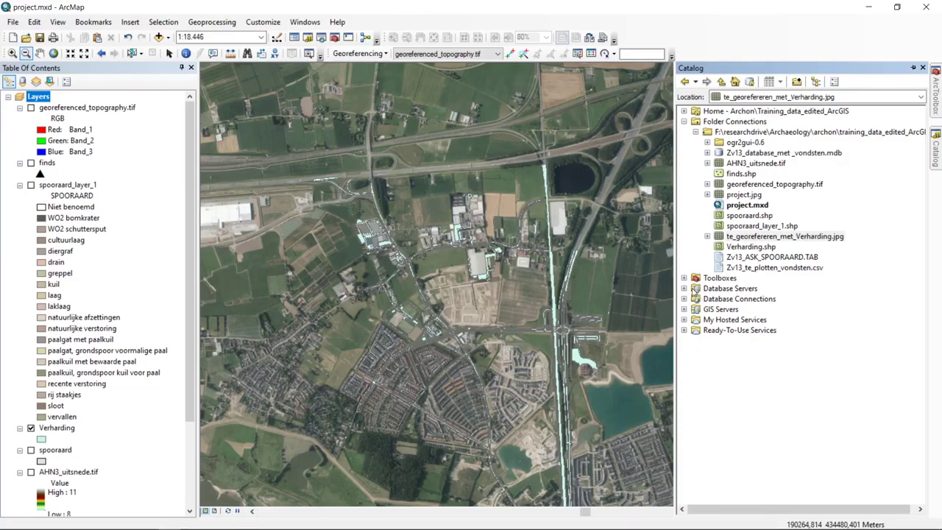
click(685, 309)
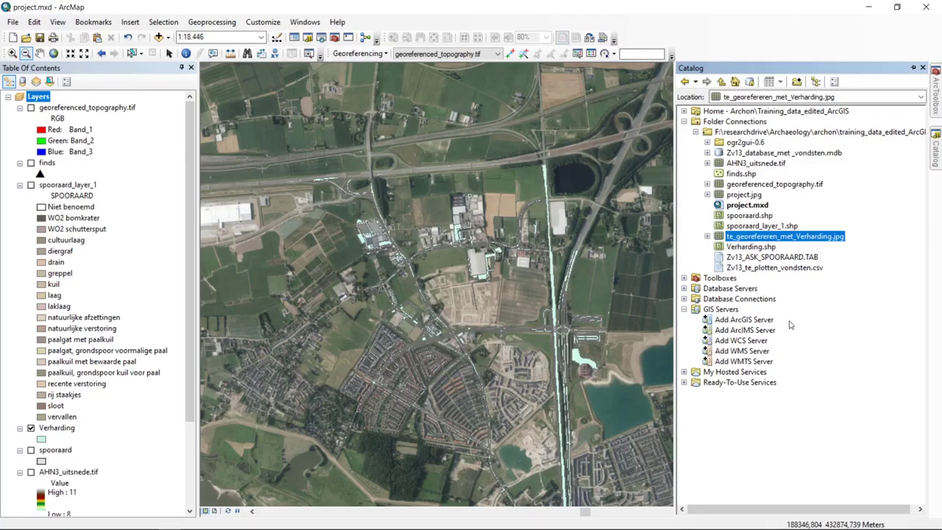
click(742, 350)
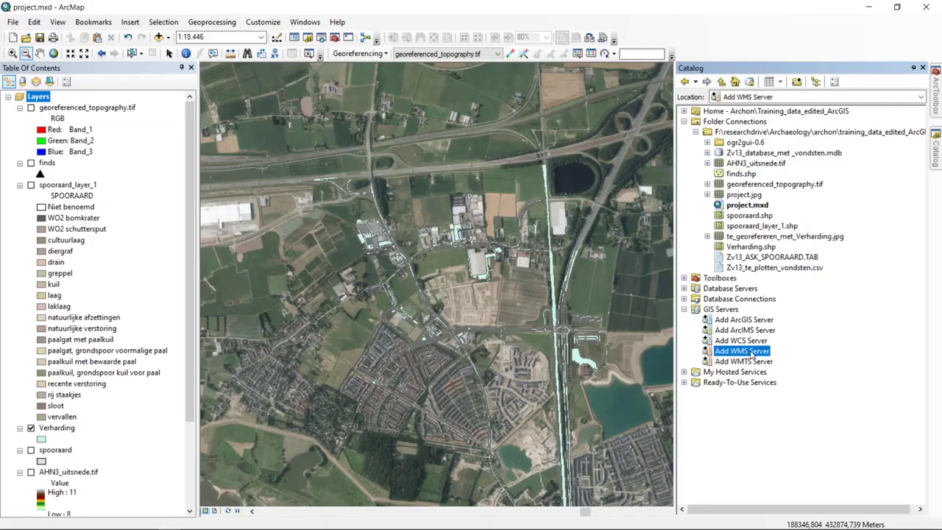
double_click(752, 355)
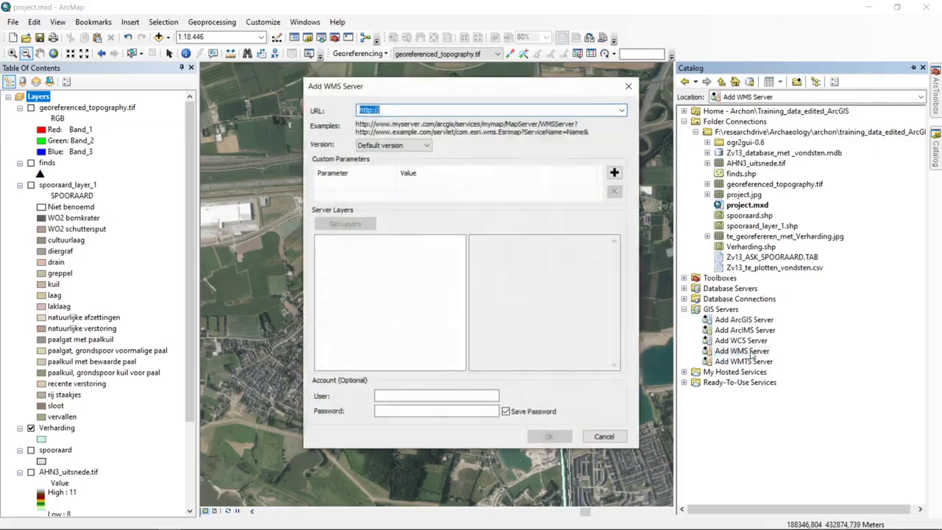
right_click(374, 109)
- Paste the AHN3 WMS URL, retrieve its layers, and confirm the connection
click(305, 160)
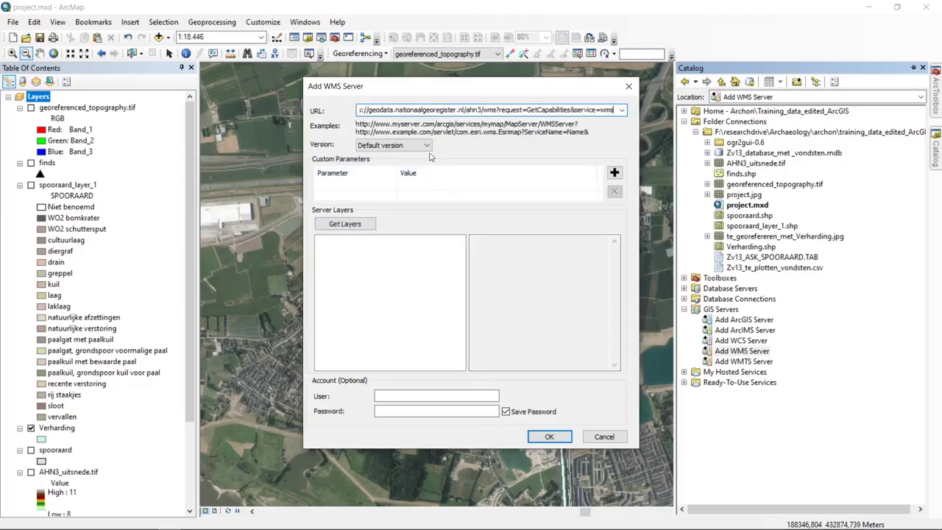
click(343, 223)
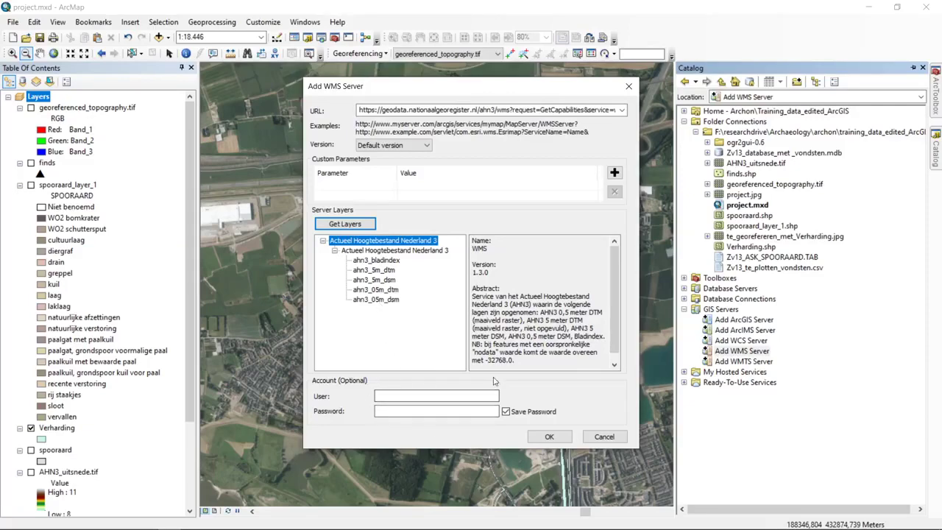
click(550, 437)
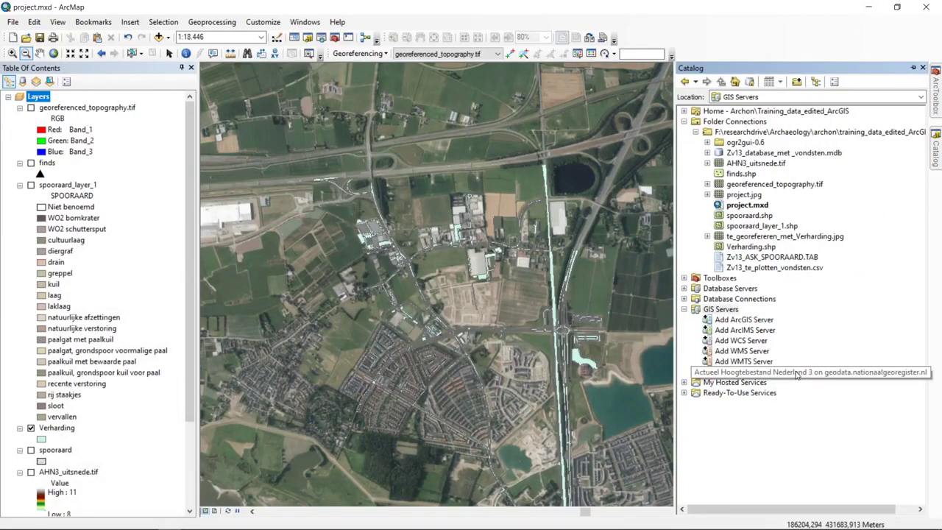
- Expand the new AHN3 WMS connection and add its ahn3_5m_dtm layer to the map
click(695, 372)
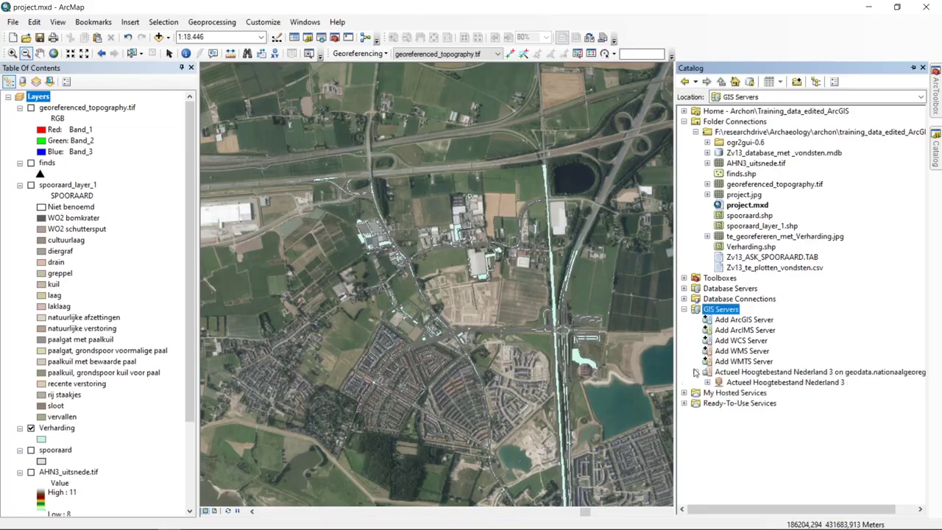
click(707, 382)
click(718, 392)
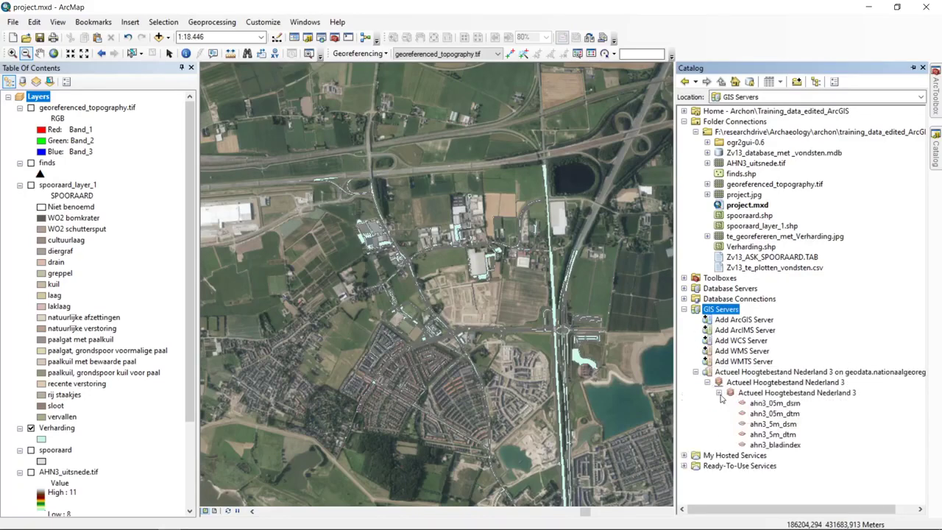
click(786, 444)
key(Up)
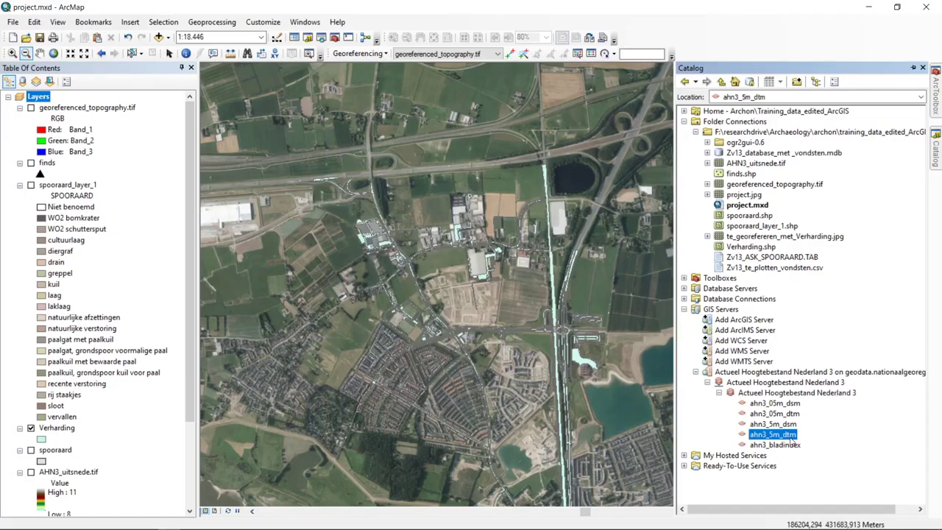
drag(330, 370, 107, 428)
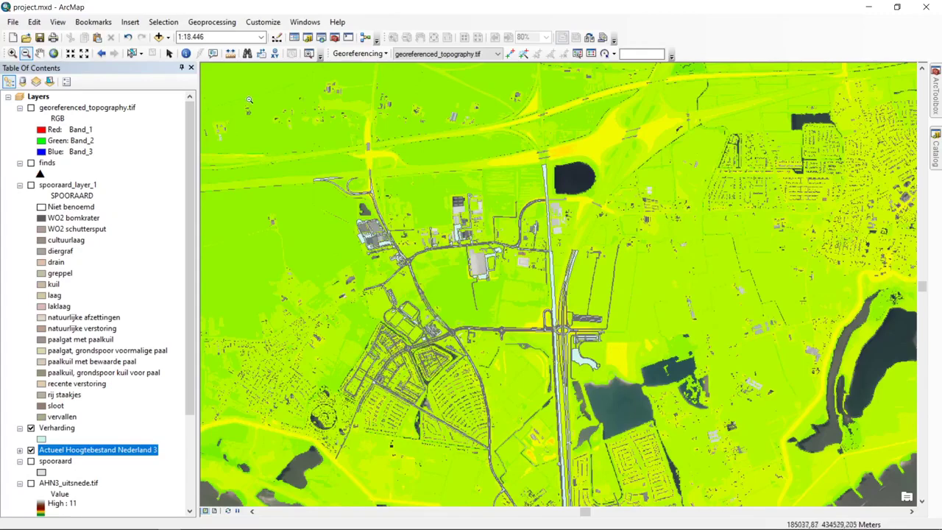
- Remove the Actueel Hoogtebestand Nederland 3 layer and return to the PDOK page in Firefox
click(19, 449)
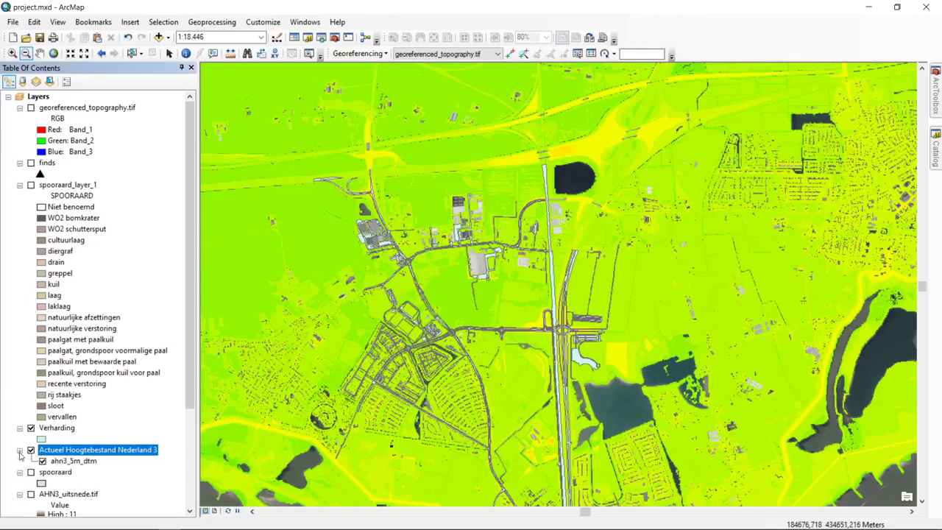
click(76, 461)
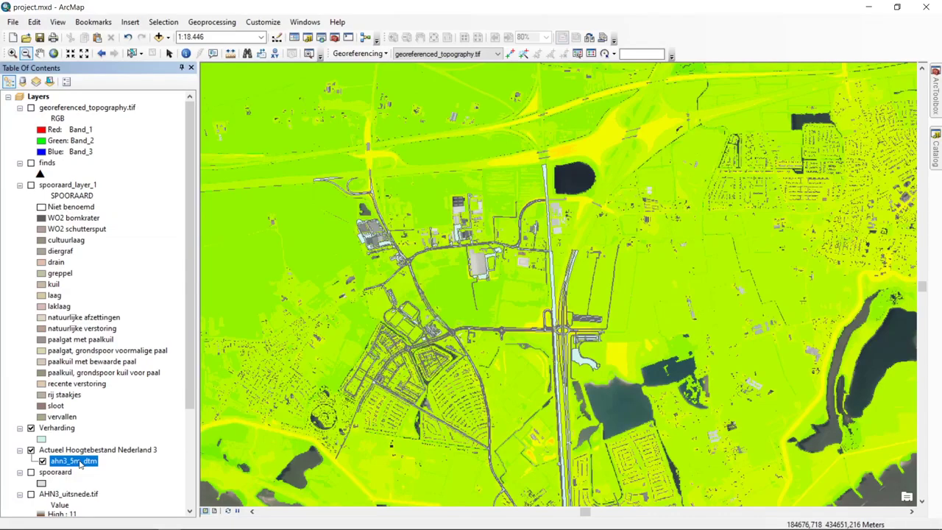
click(81, 449)
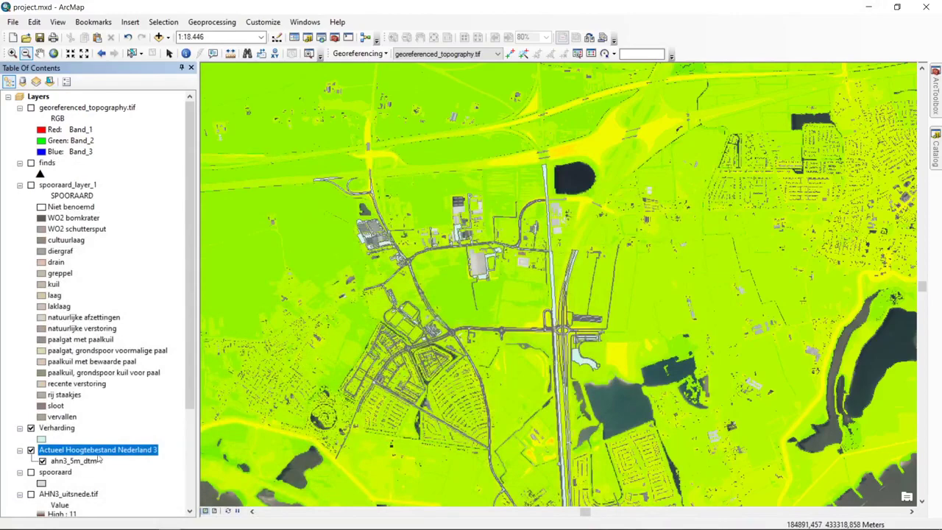
right_click(99, 451)
click(131, 312)
click(146, 524)
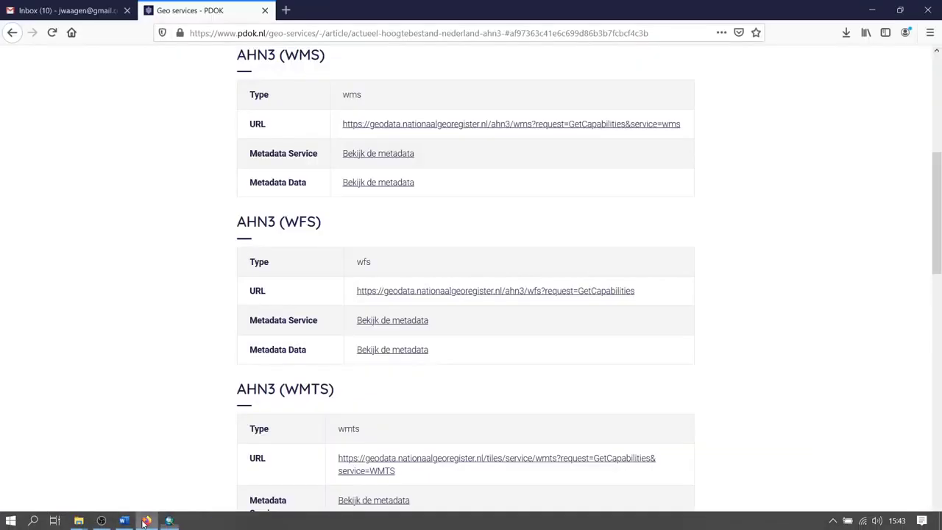
- Go back to the AHN3 introduction, then through its Downloads tab to the download map page
click(12, 33)
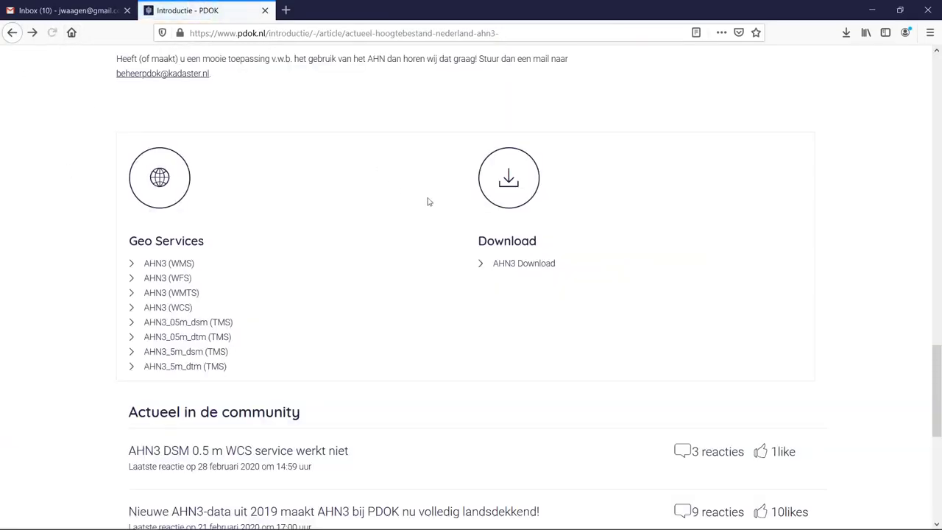
click(524, 265)
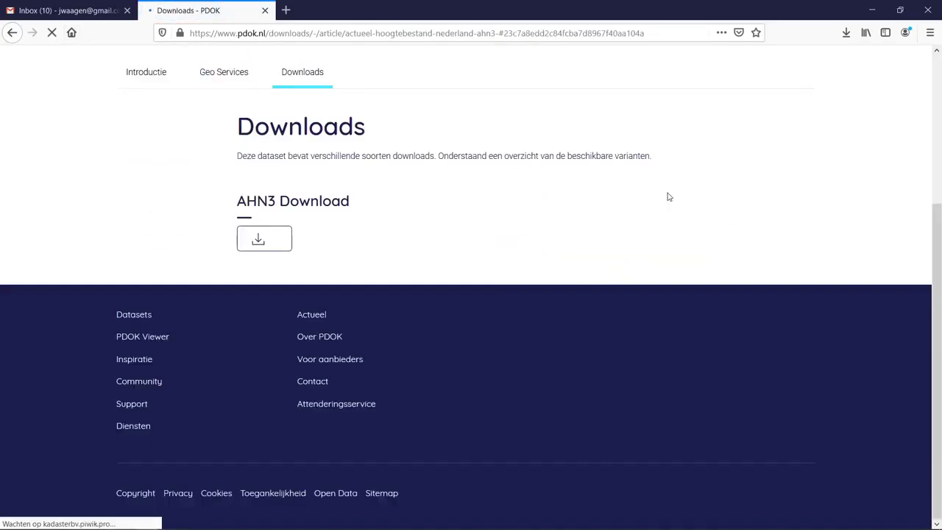
click(253, 243)
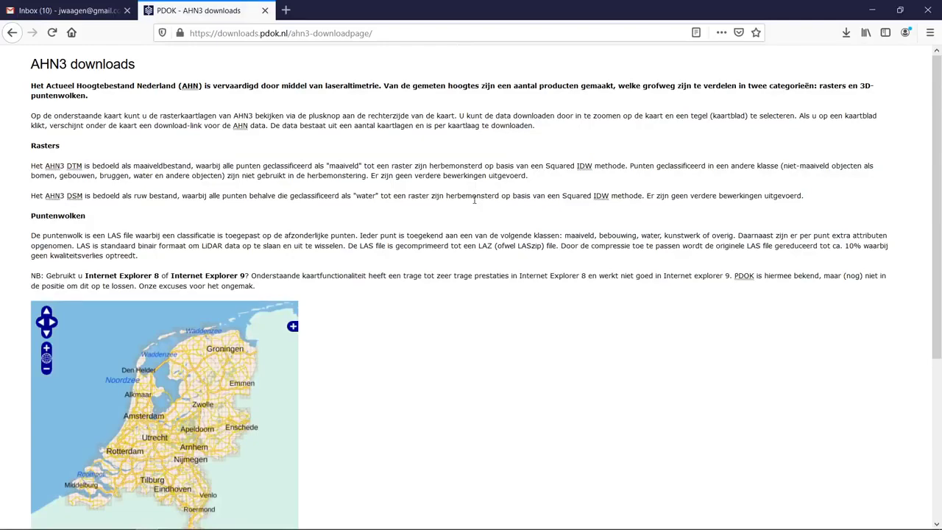
- Pan and zoom the PDOK map to tile 40CN2 and select it
scroll(475, 199, down, 3)
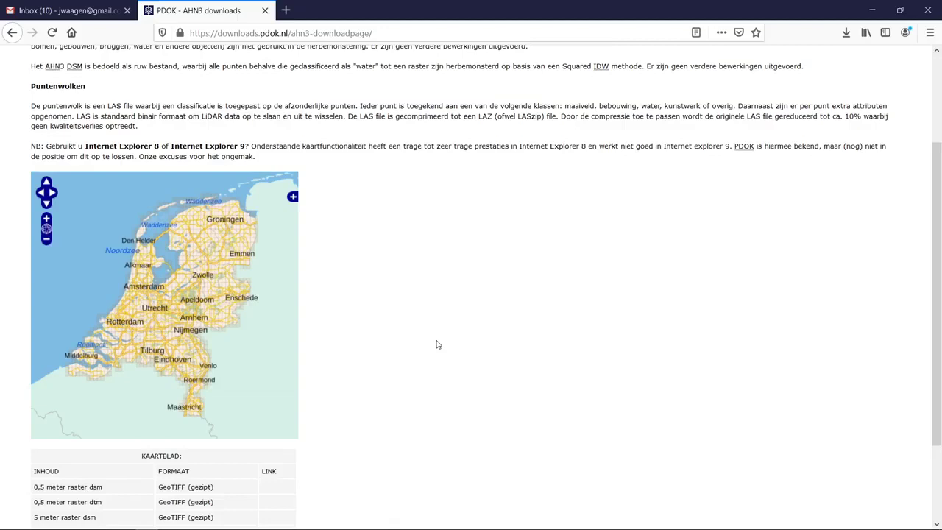
scroll(233, 277, up, 2)
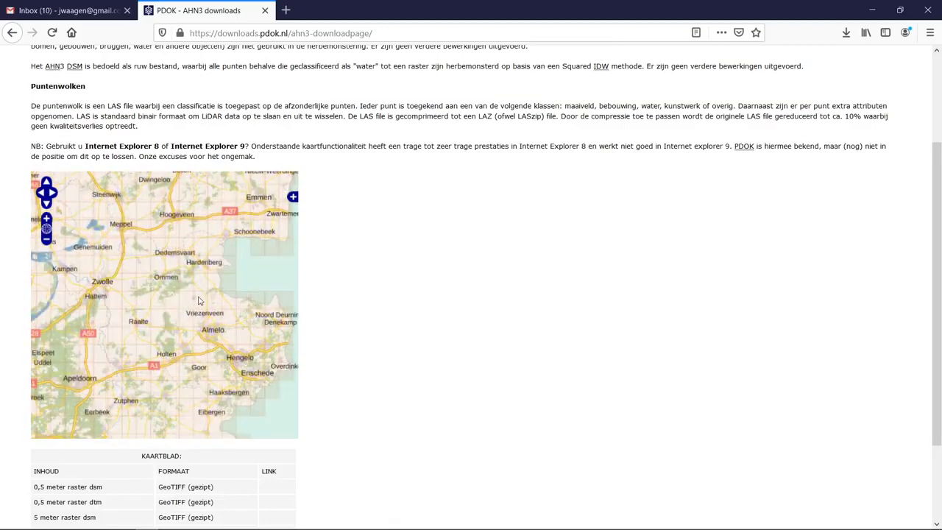
scroll(198, 300, down, 1)
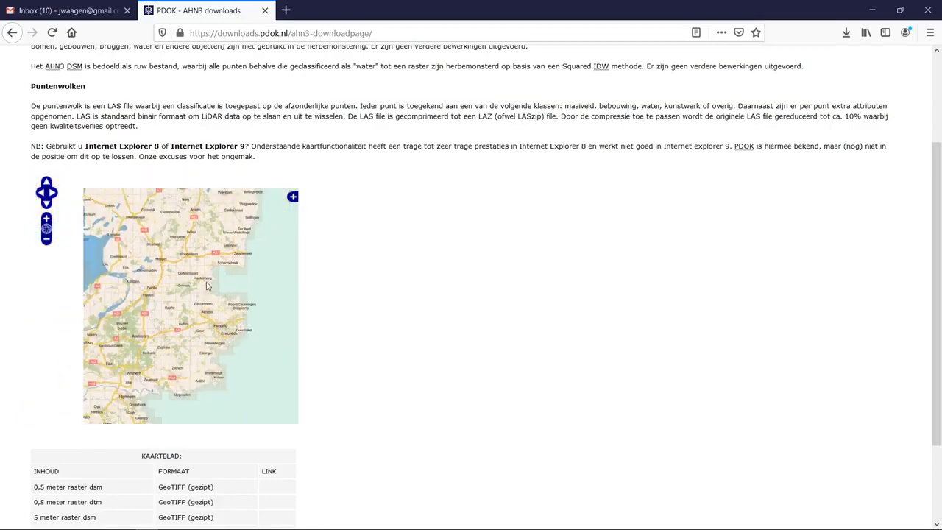
drag(136, 311, 169, 295)
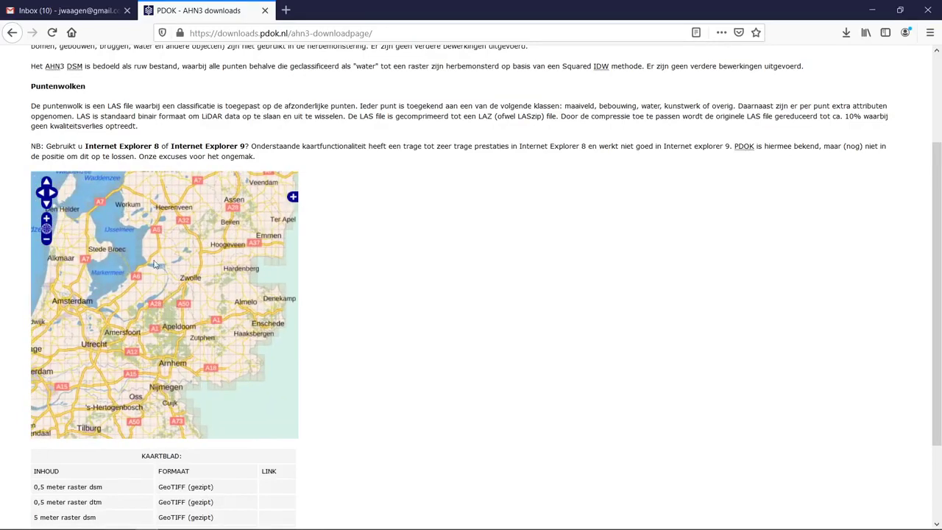
scroll(190, 405, up, 3)
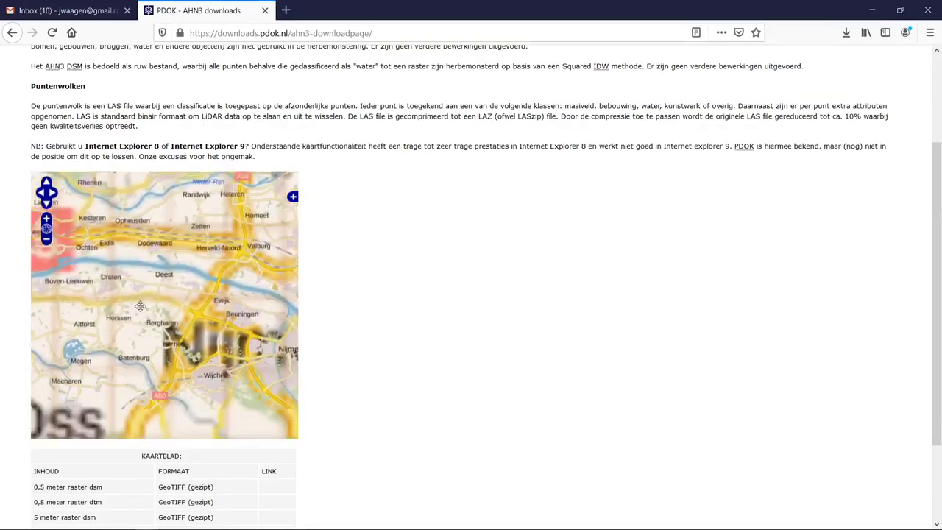
drag(250, 280, 179, 311)
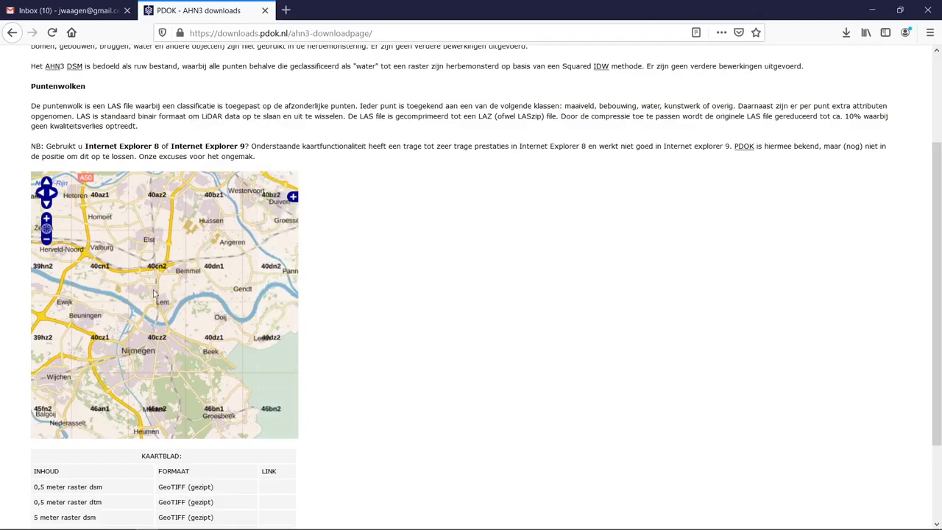
scroll(155, 293, up, 2)
scroll(144, 296, up, 1)
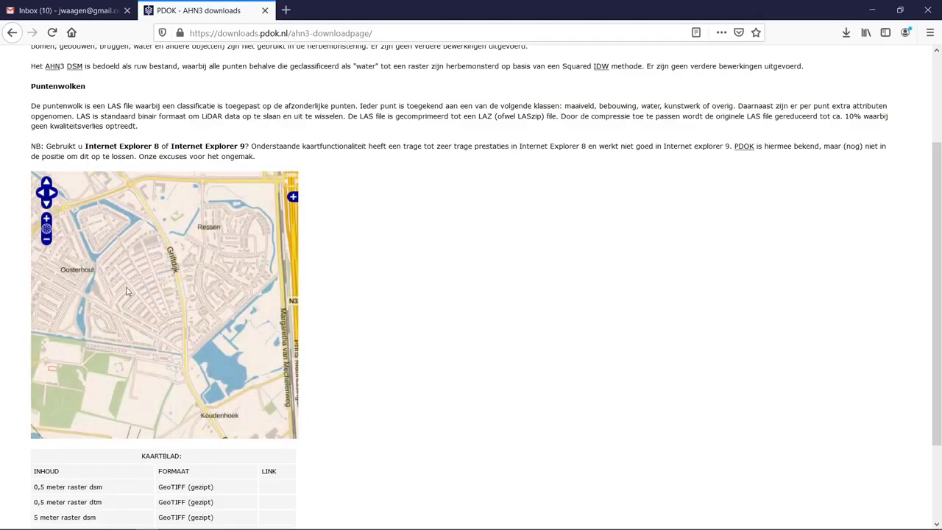
scroll(140, 283, down, 1)
drag(180, 221, 169, 277)
click(169, 277)
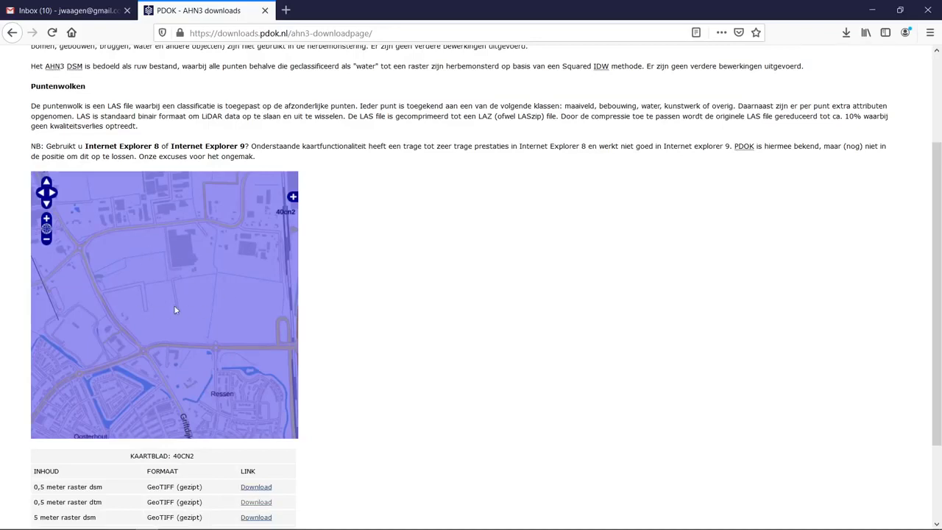
- Scroll down to the KAARTBLAD 40CN2 download table and highlight the sheet name
scroll(163, 273, down, 1)
scroll(191, 266, down, 1)
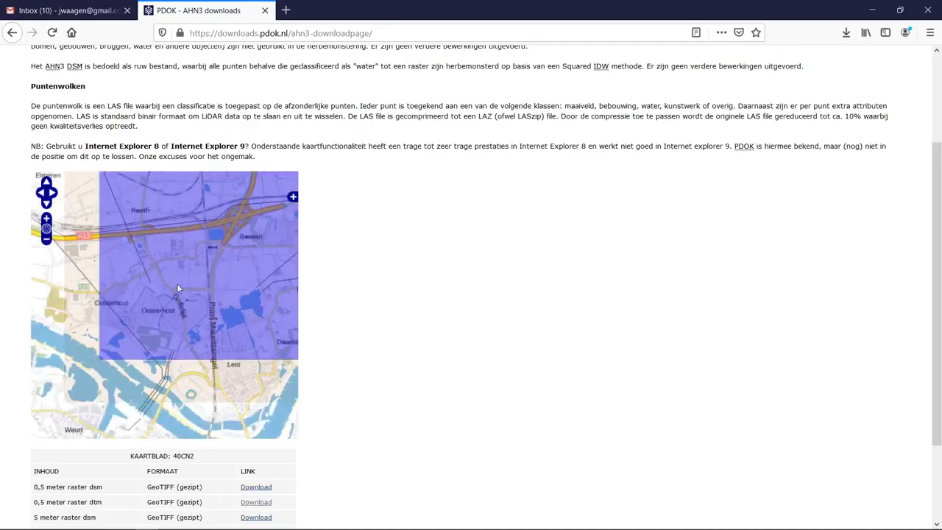
scroll(176, 288, up, 1)
scroll(136, 265, down, 1)
scroll(507, 354, down, 3)
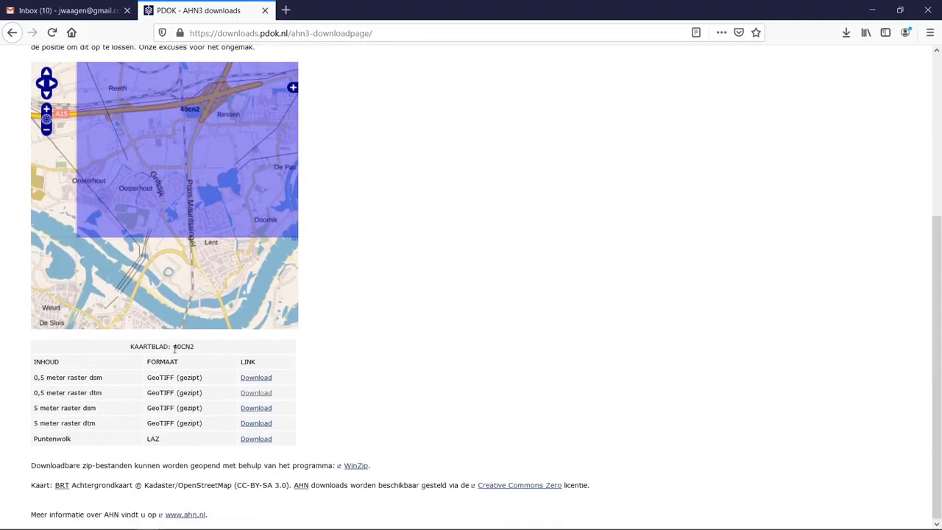
drag(175, 349, 197, 350)
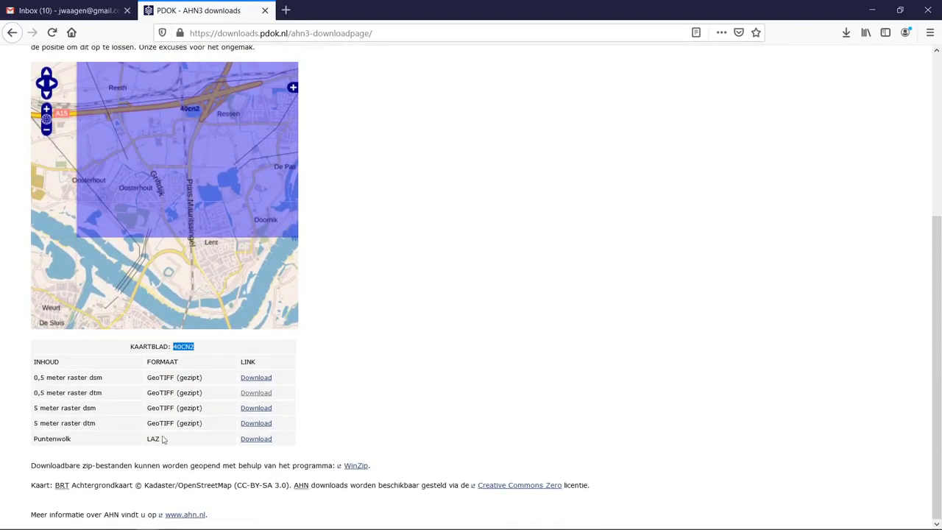
- Highlight the '0,5 meter raster dtm' label in the 40CN2 download table
click(394, 369)
drag(36, 392, 46, 392)
click(42, 392)
drag(43, 391, 33, 397)
click(107, 398)
double_click(95, 392)
click(106, 398)
drag(106, 398, 39, 393)
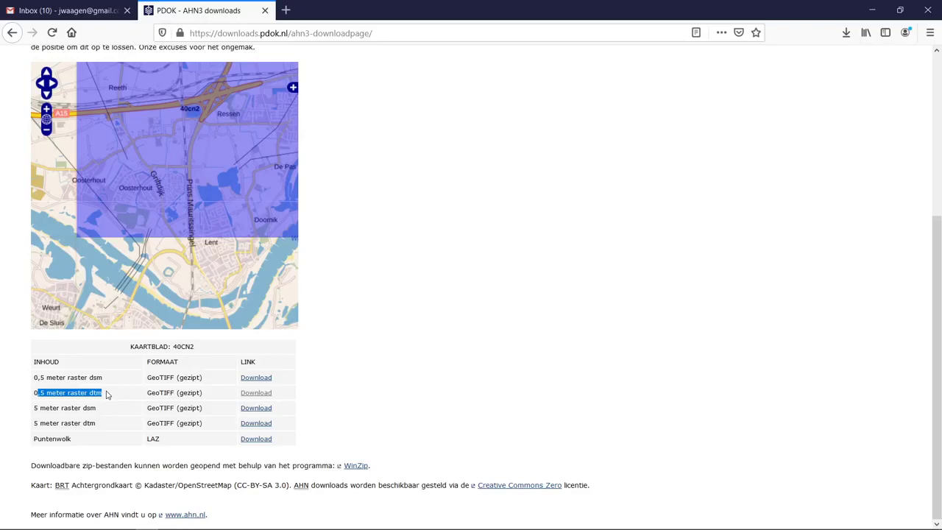
click(515, 380)
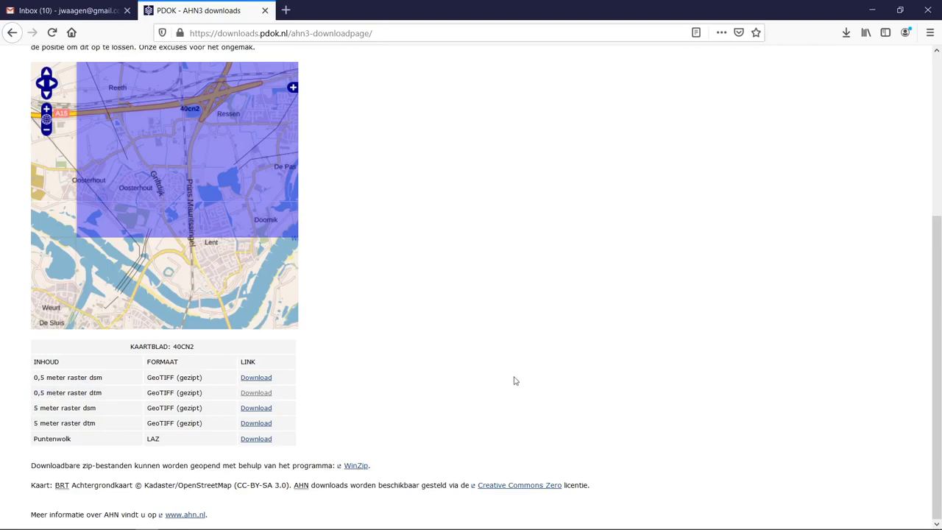
- Download the 0,5 meter raster dtm M_40CN2.ZIP to open in Windows Explorer and check progress
click(263, 397)
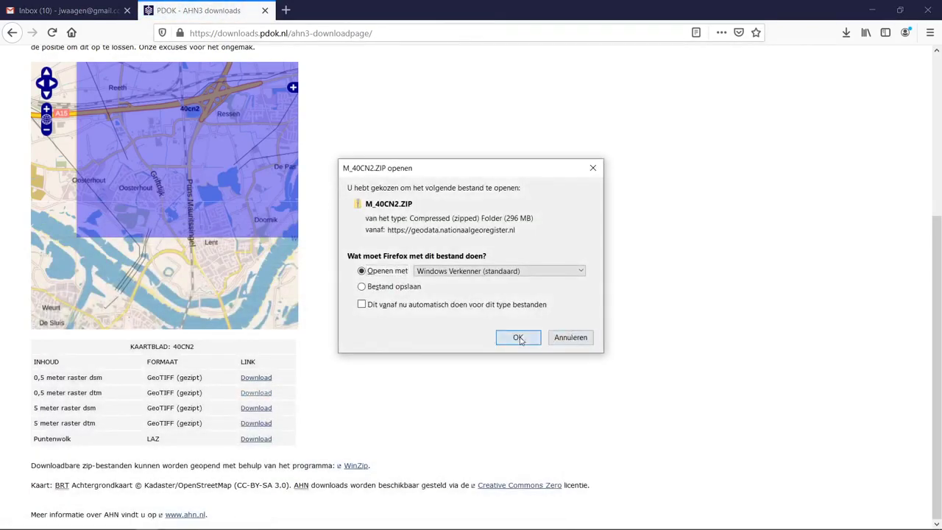
click(518, 338)
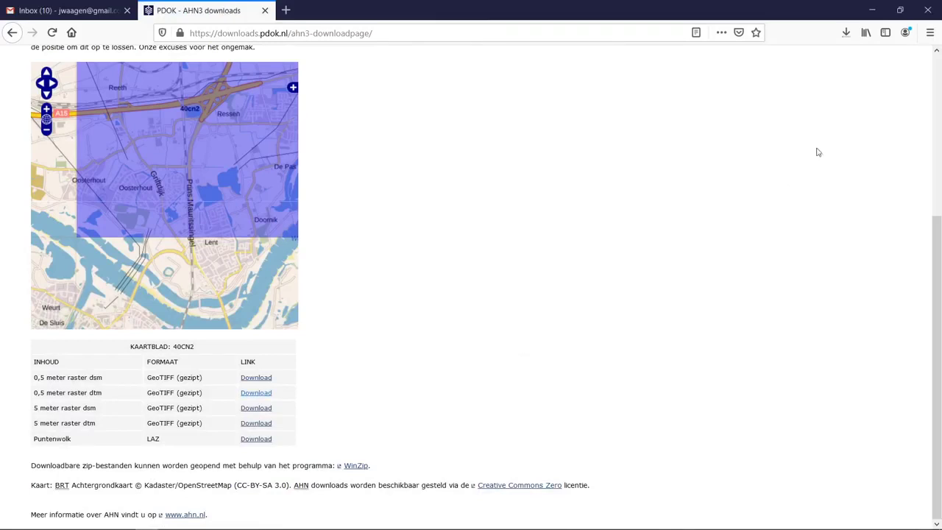
click(840, 33)
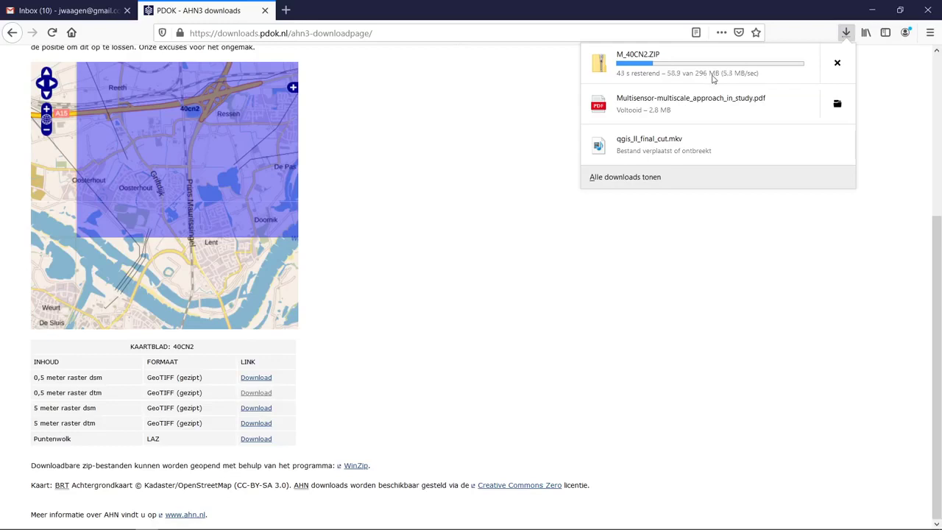
click(506, 161)
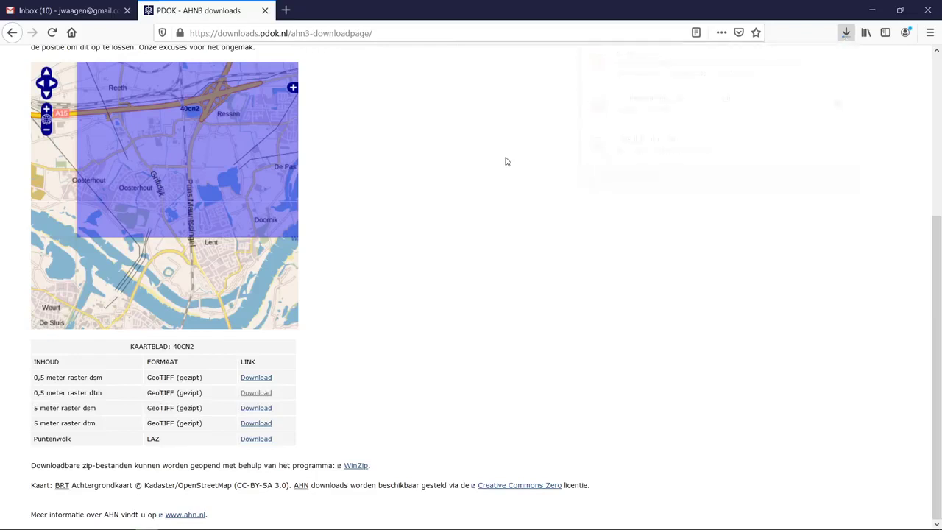
- Snap Firefox to the right half, minimize it, and open the downloaded M_40CN2.ZIP
key(super+Right)
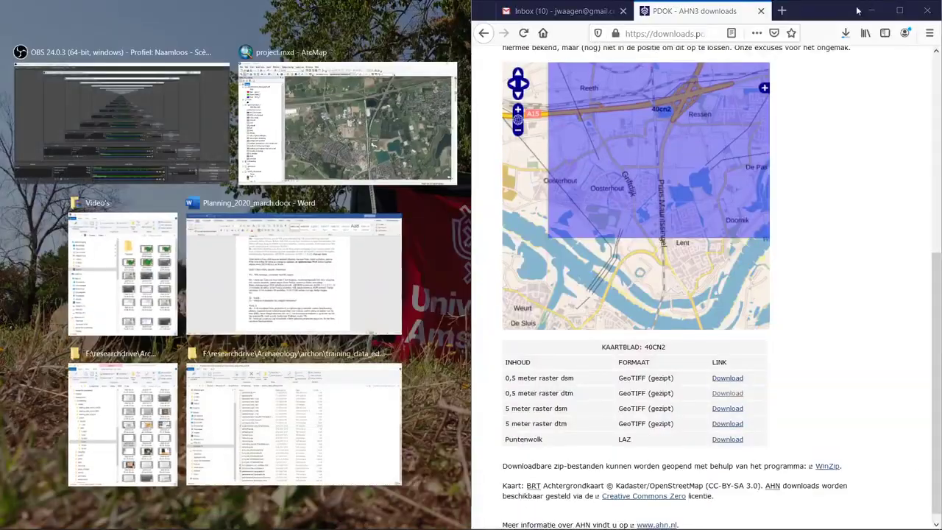
click(869, 11)
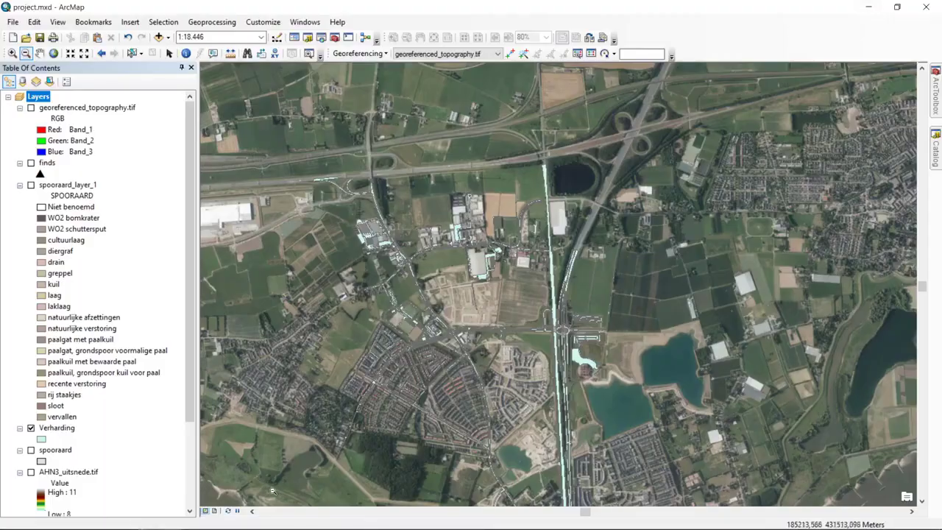
click(111, 521)
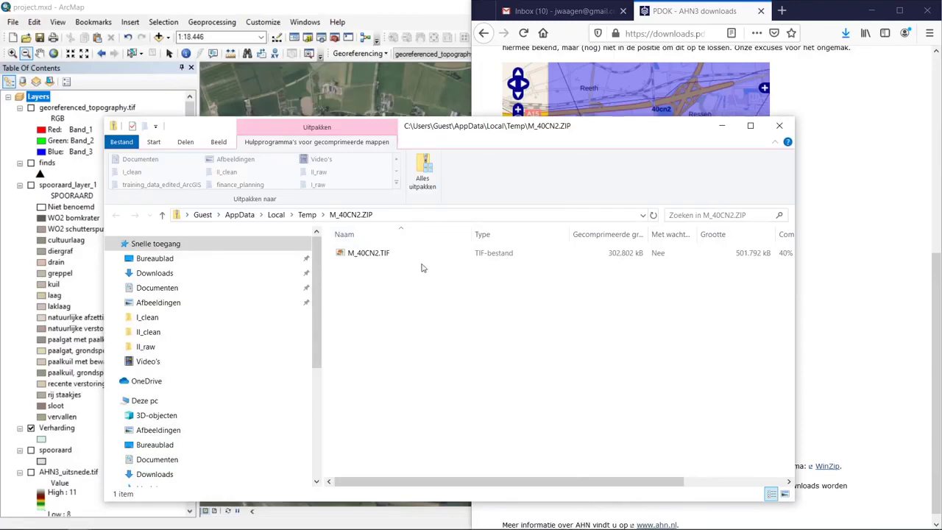
- Copy M_40CN2.TIF out of the zip archive
click(385, 253)
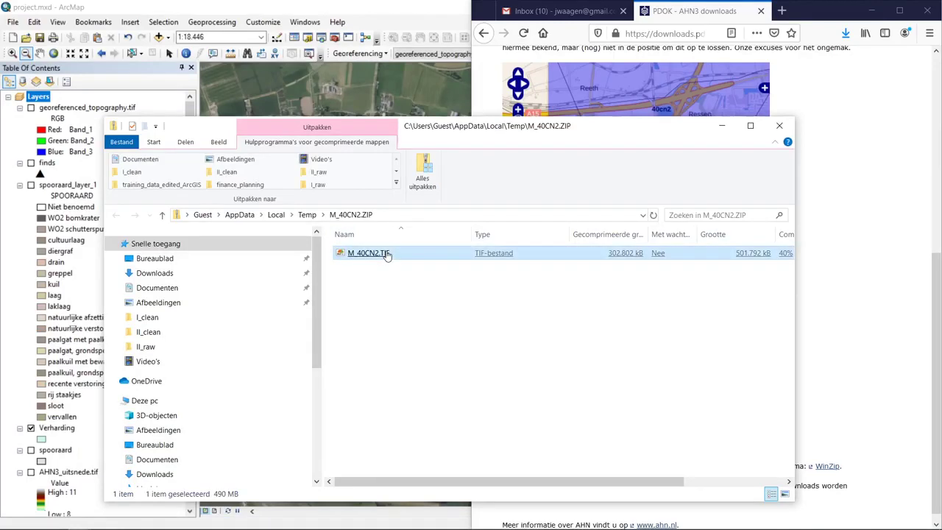
right_click(385, 254)
click(614, 318)
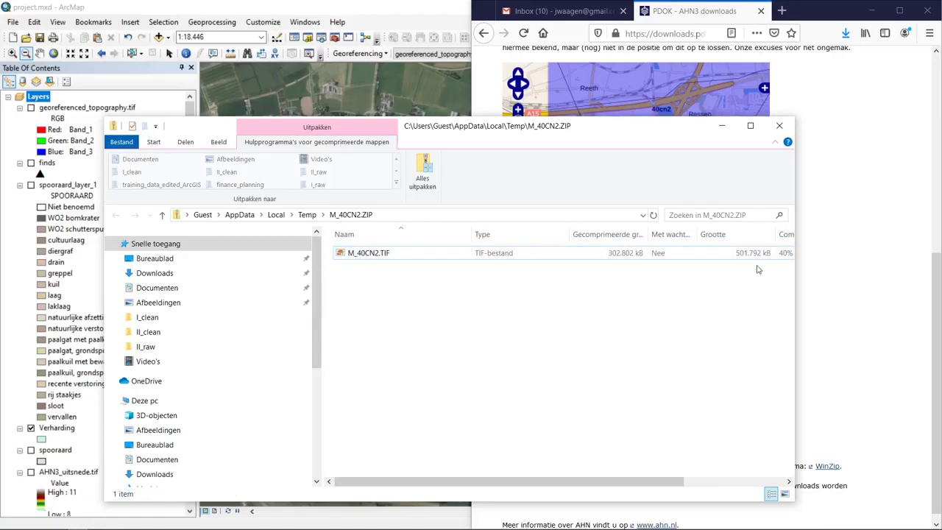
right_click(380, 254)
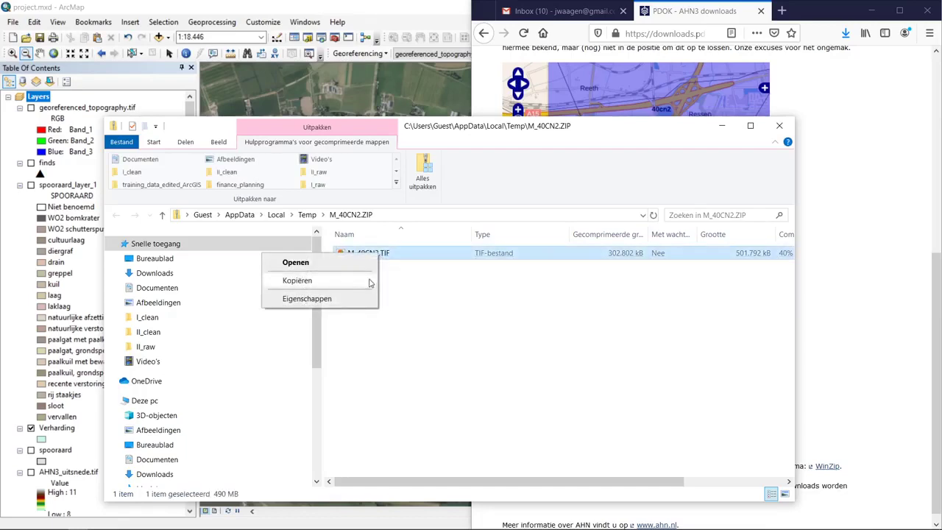
click(370, 282)
- Paste it into F:\researchdrive\Archaeology\archon\training_data_edited_ArcGIS and maximize ArcMap
drag(315, 279, 324, 378)
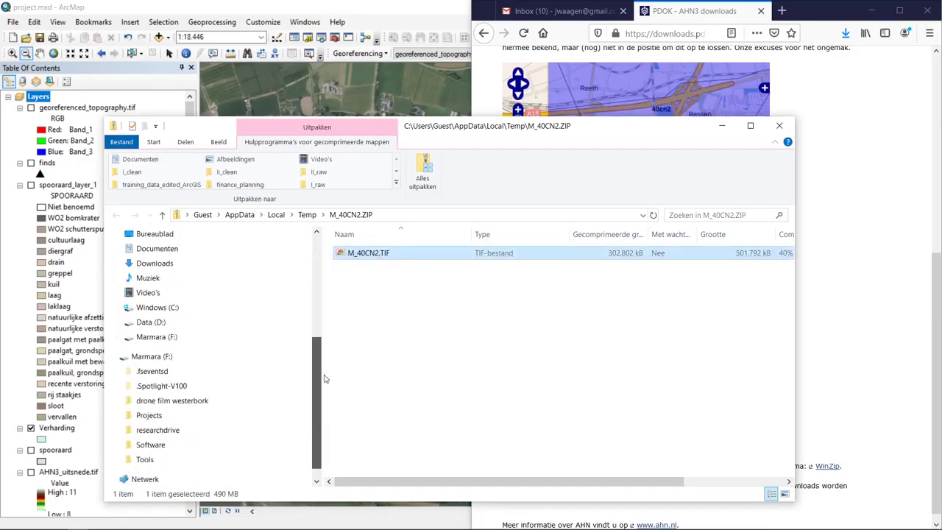
click(116, 430)
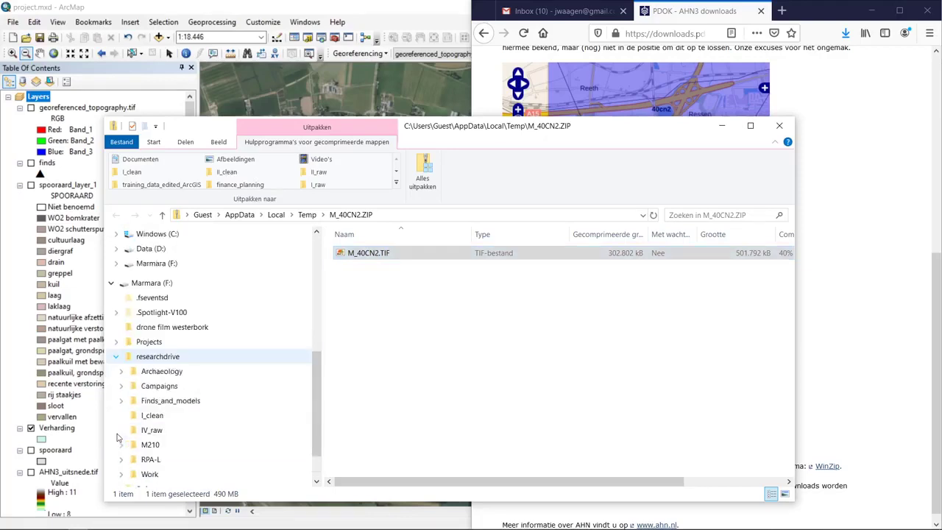
click(121, 371)
click(126, 342)
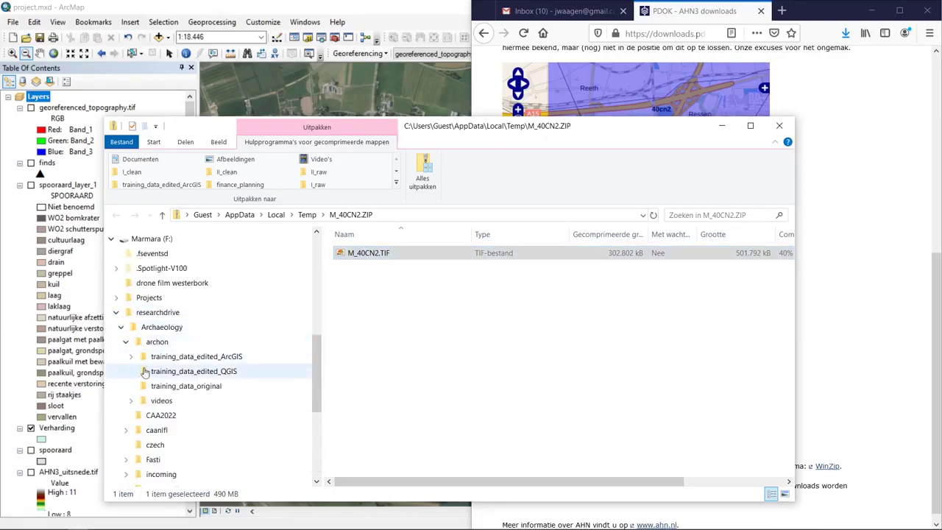
click(193, 356)
right_click(690, 331)
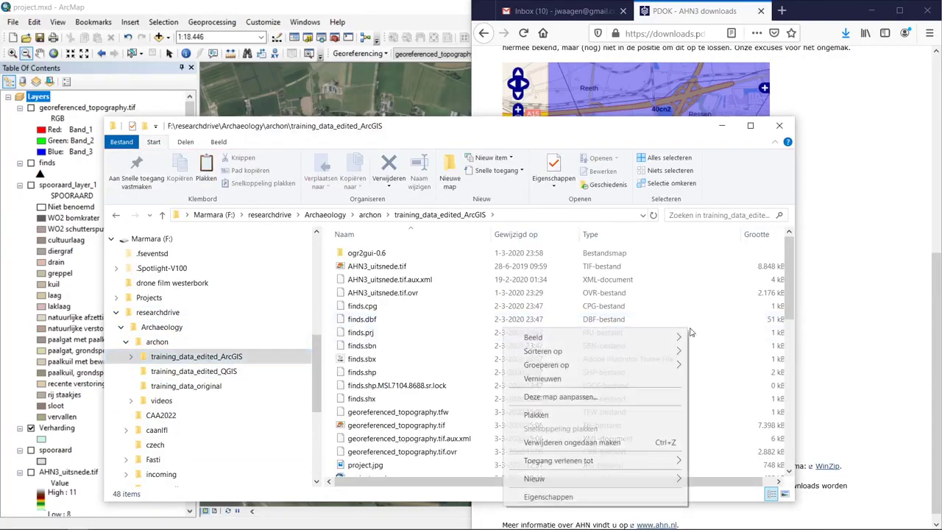
click(616, 414)
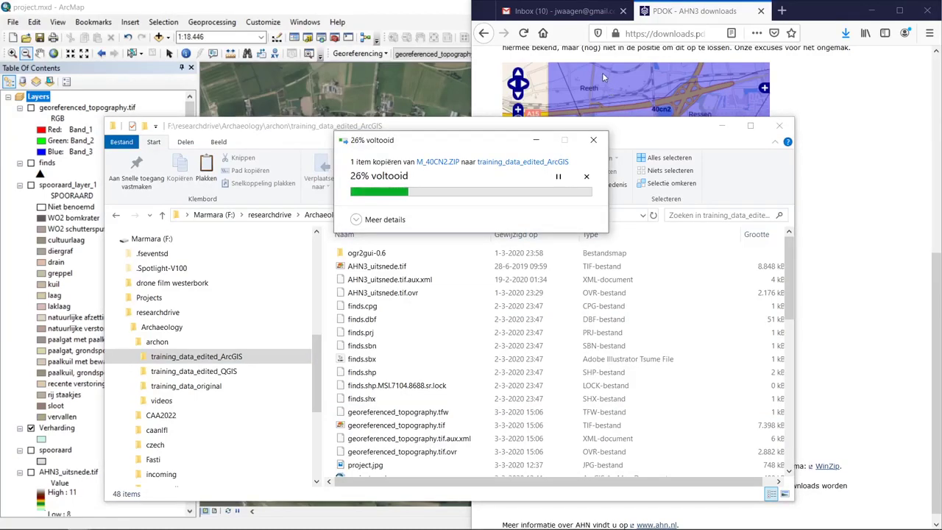
double_click(417, 4)
mouse_move(937, 149)
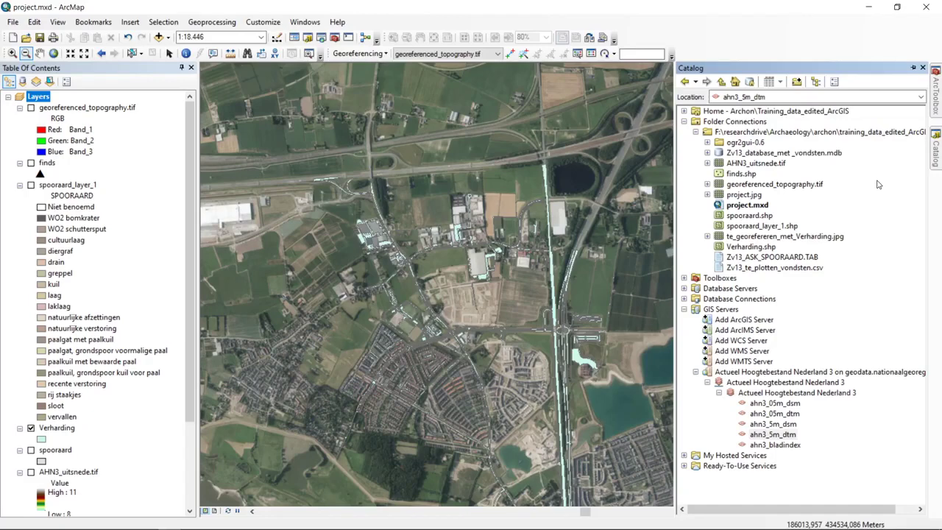
- Refresh the research drive connection and add M_40CN2.TIF to the map, building pyramids
click(857, 134)
key(F5)
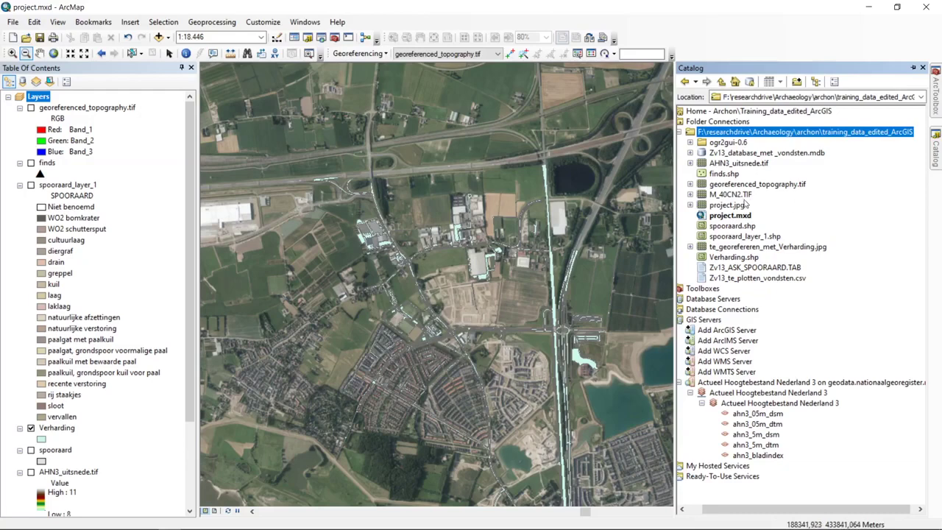
drag(747, 195, 780, 274)
drag(736, 196, 141, 179)
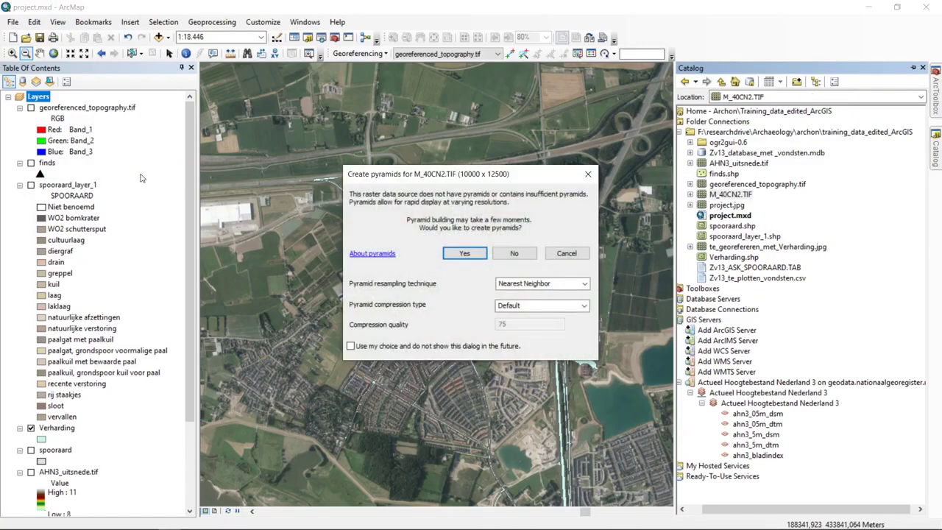
click(476, 253)
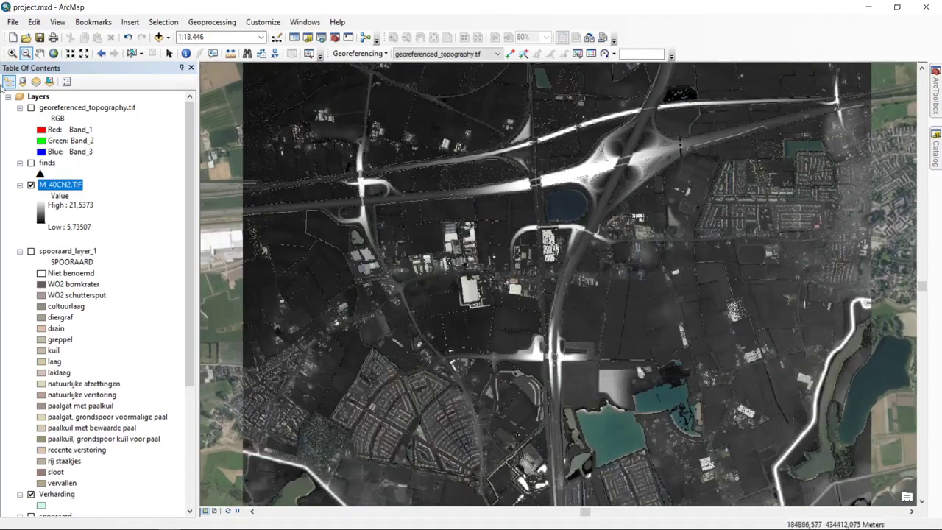
- Zoom in on the industrial buildings north of town and browse M_40CN2.TIF's layer properties tabs
click(12, 53)
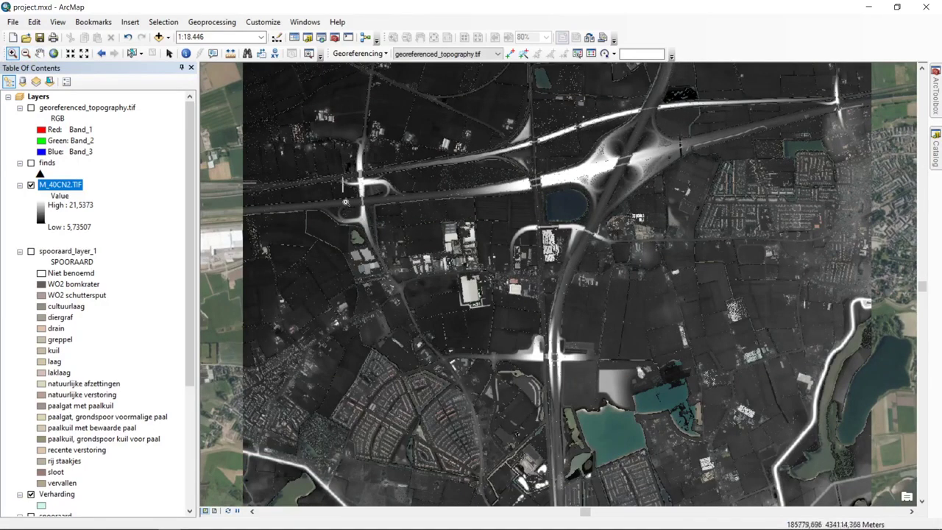
drag(345, 202, 605, 356)
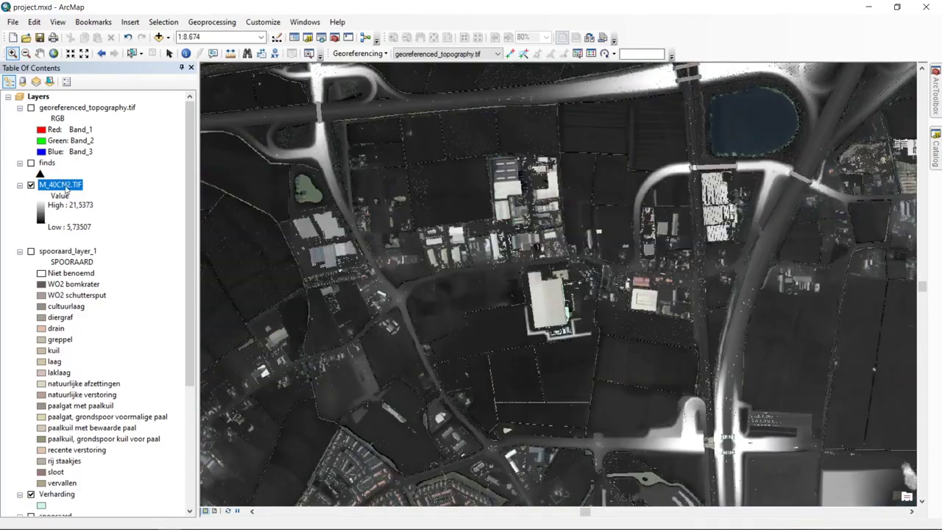
right_click(65, 186)
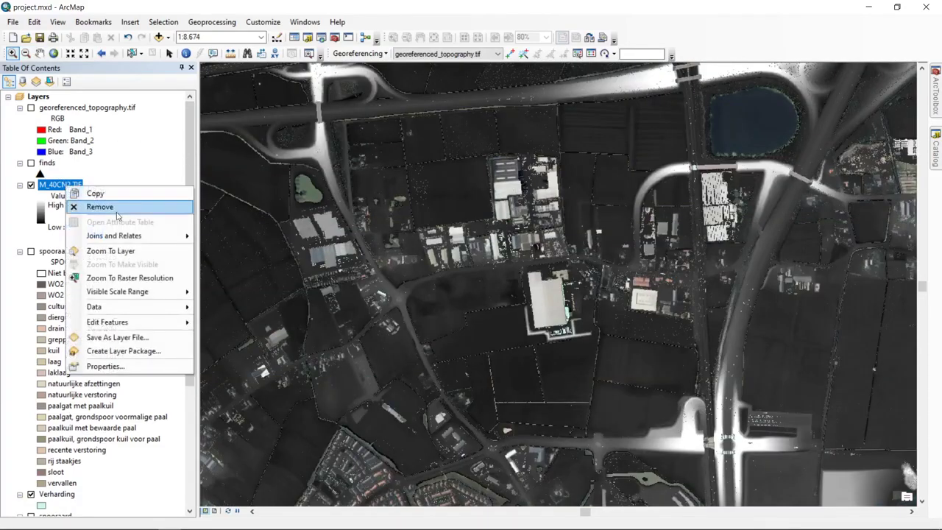
click(121, 366)
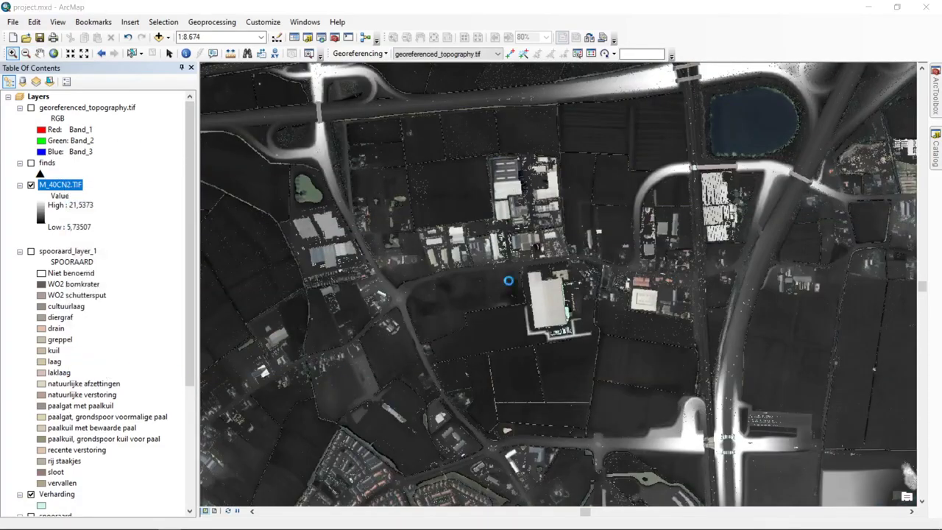
click(324, 141)
click(354, 142)
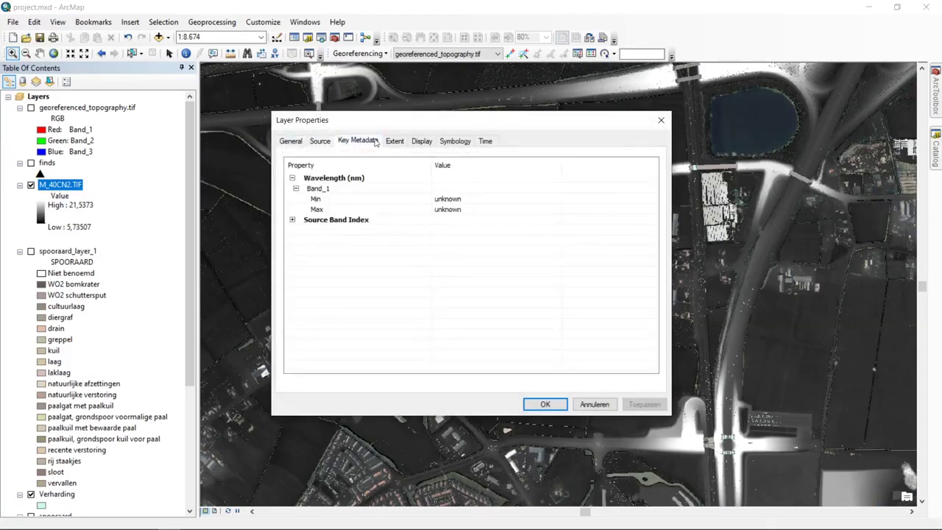
click(394, 141)
click(422, 141)
click(454, 142)
click(485, 142)
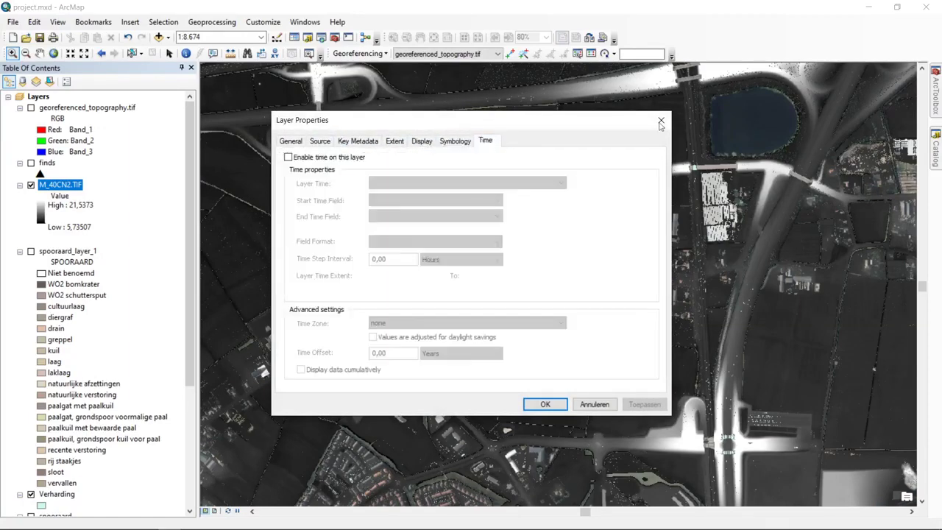
click(660, 122)
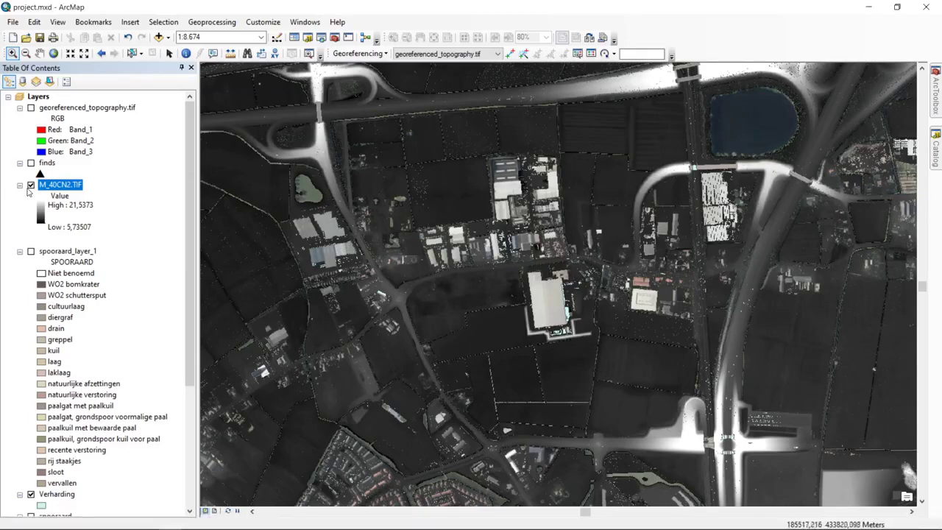
- Swap M_40CN2.TIF for georeferenced_topography.tif and zoom in on the OP DE SET housing estate
click(31, 185)
click(31, 107)
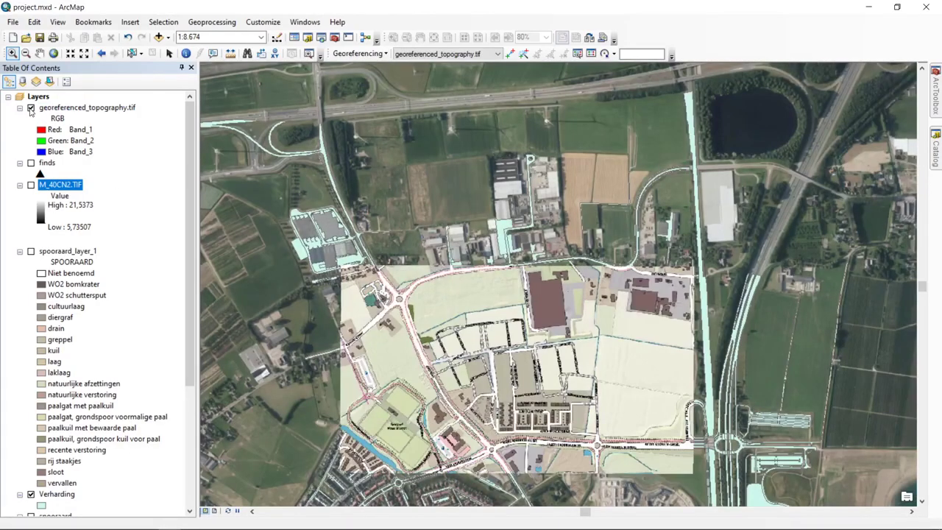
key(Down)
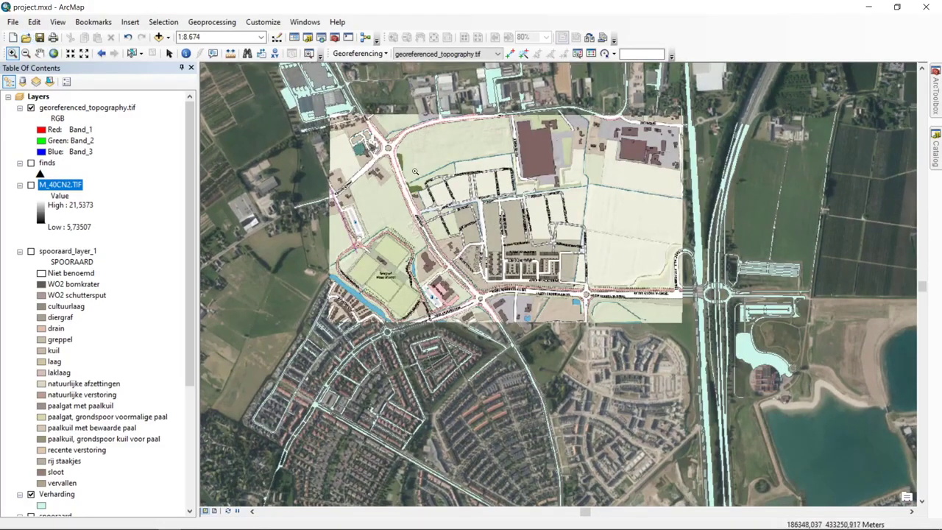
drag(415, 171, 587, 299)
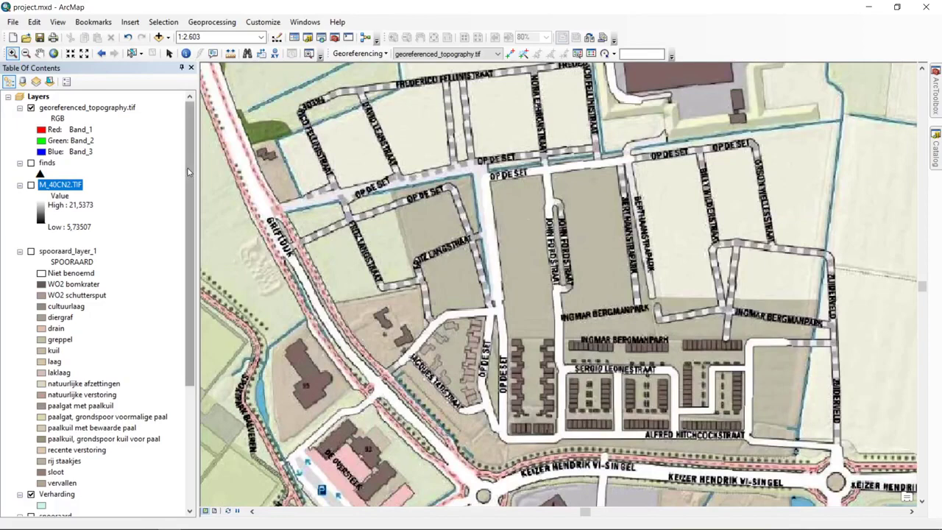
drag(186, 167, 172, 292)
scroll(173, 293, down, 1)
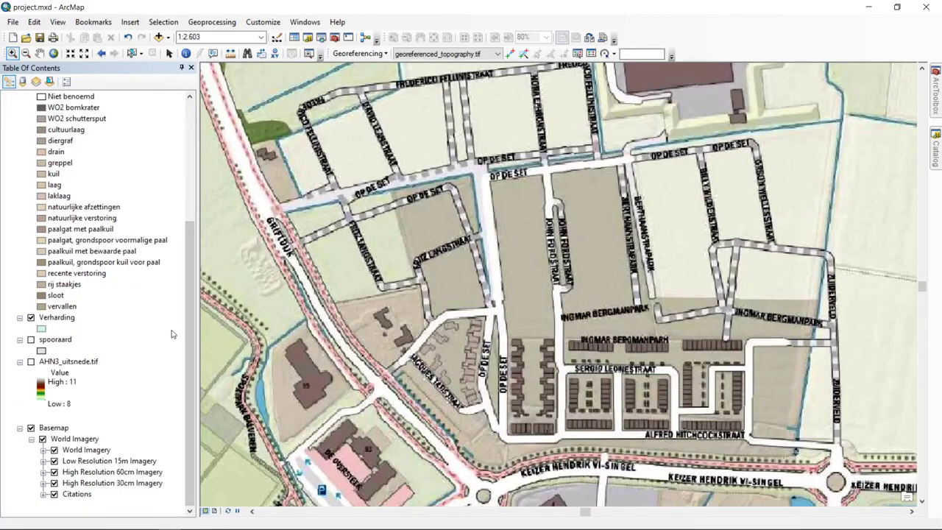
- Hide the Basemap layer and remove it from the map
click(31, 427)
right_click(51, 428)
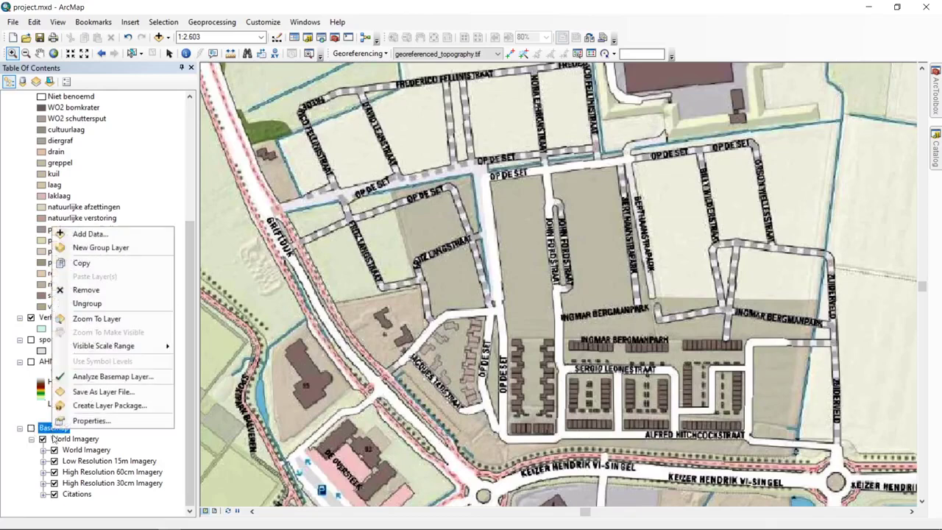
click(145, 290)
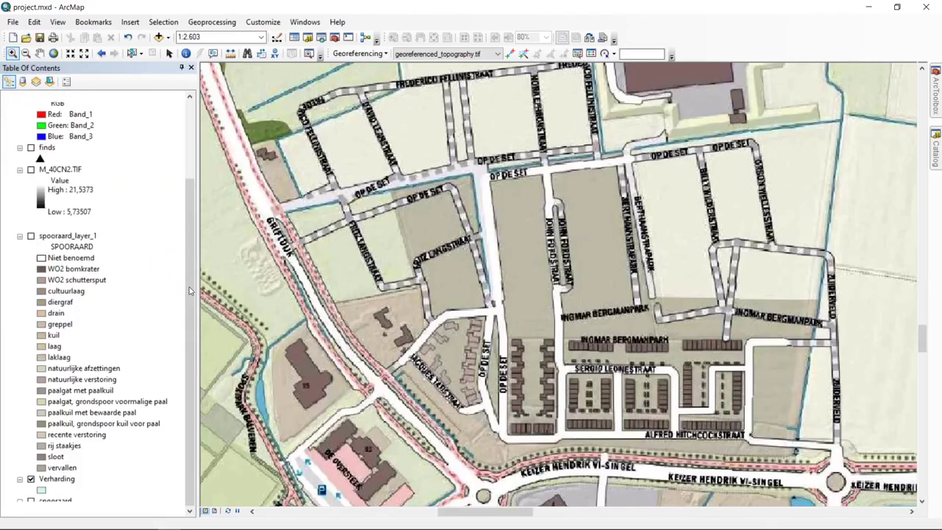
- Collapse and turn on spooraard_layer_1 and AHN3_uitsnede.tif, and hide georeferenced_topography.tif
scroll(190, 275, up, 5)
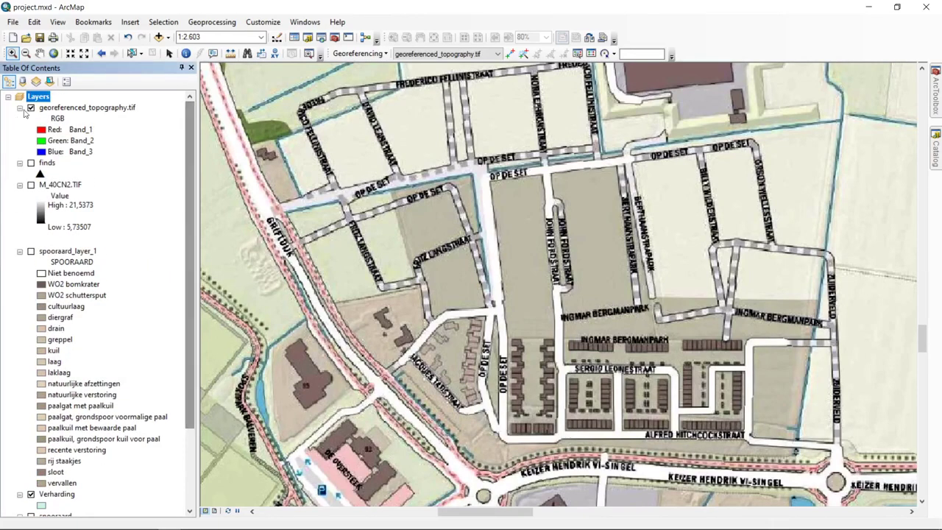
click(31, 108)
click(31, 108)
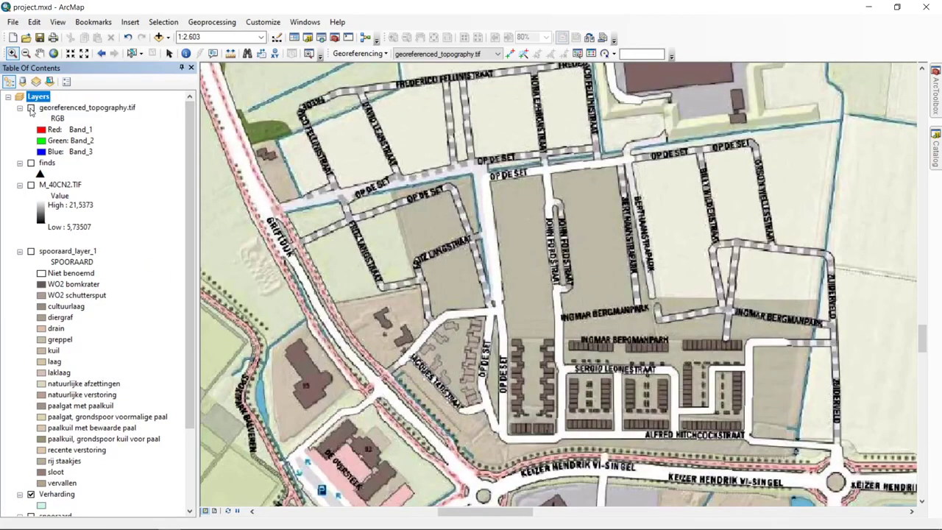
click(31, 108)
click(31, 108)
click(19, 251)
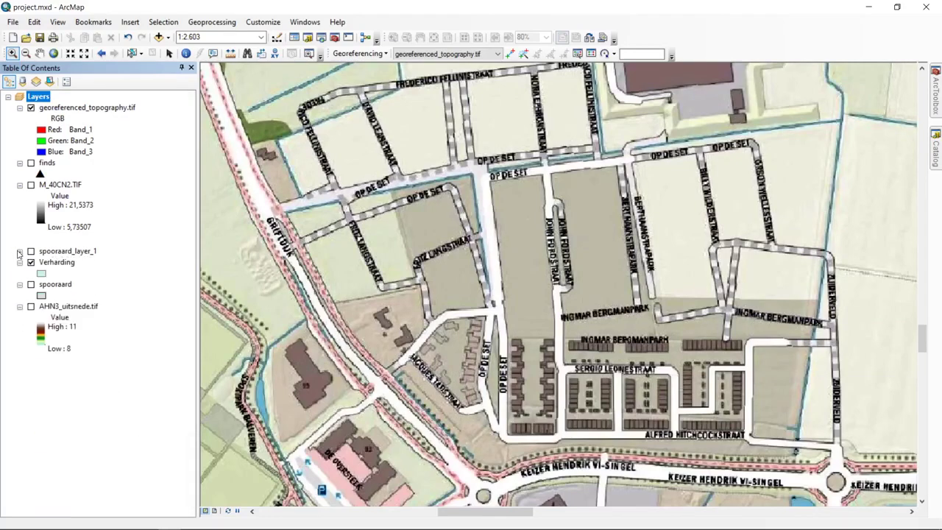
click(31, 251)
click(31, 307)
click(31, 108)
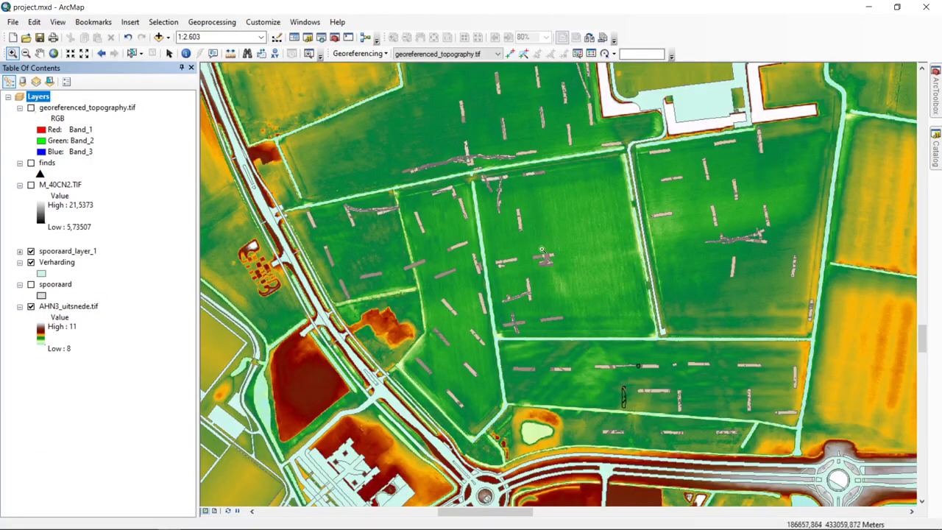
- Show the georeferenced topography again at 1:4,000 and list the F:\researchdrive folder in the Catalog
click(31, 108)
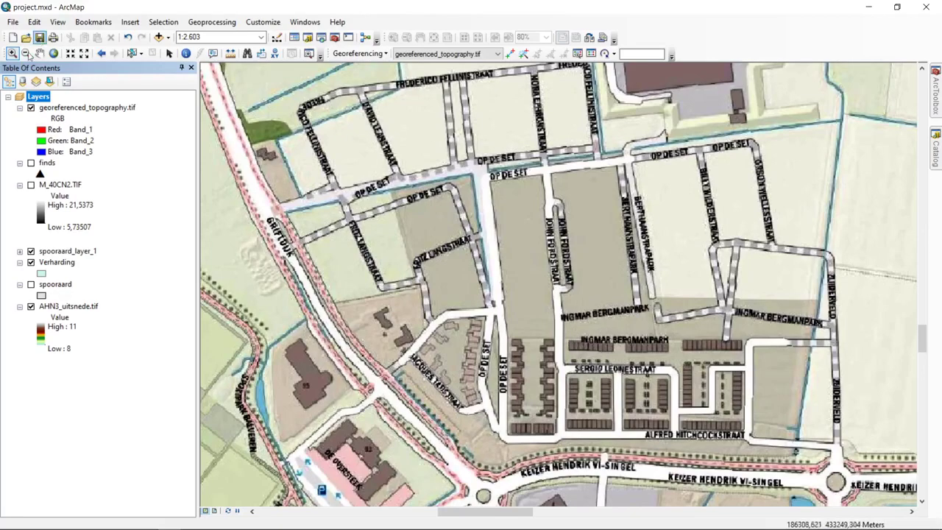
scroll(594, 346, up, 2)
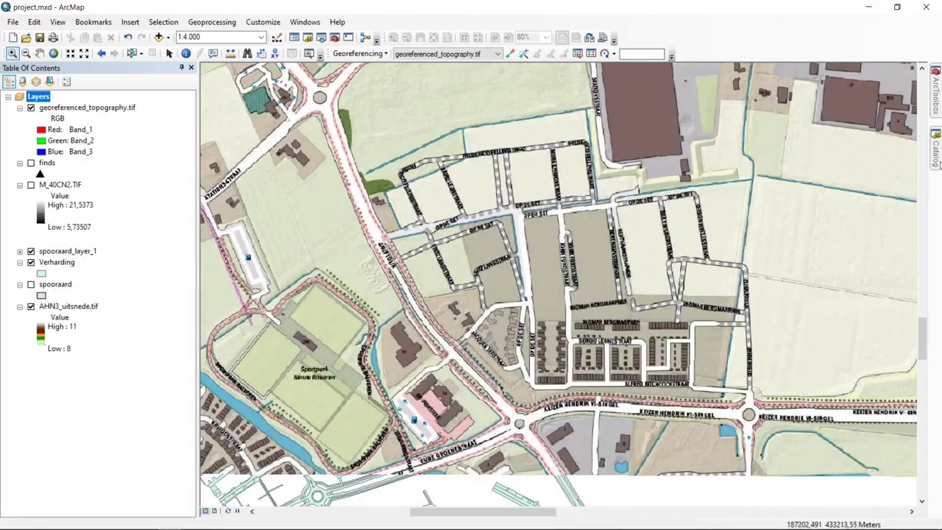
click(937, 162)
click(819, 135)
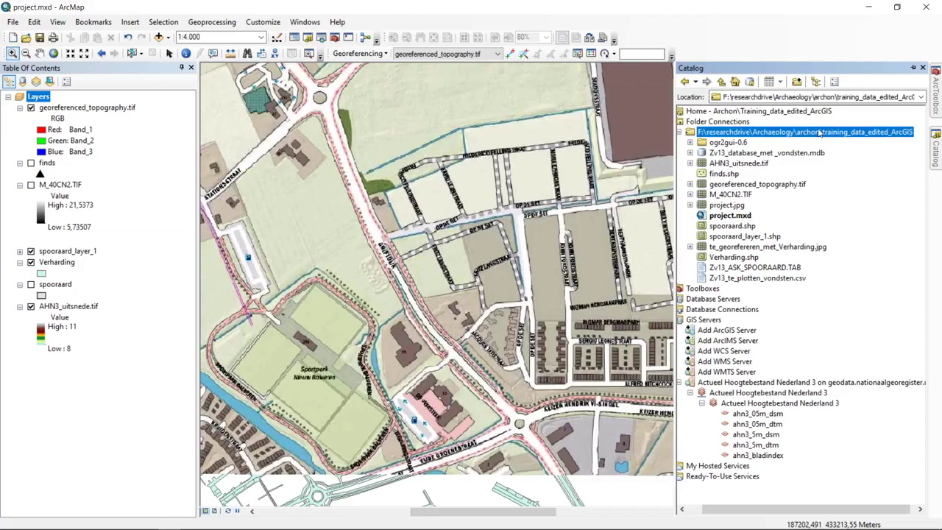
- Start a new shapefile in the project folder named 'digitized' with Polygon feature type
right_click(819, 132)
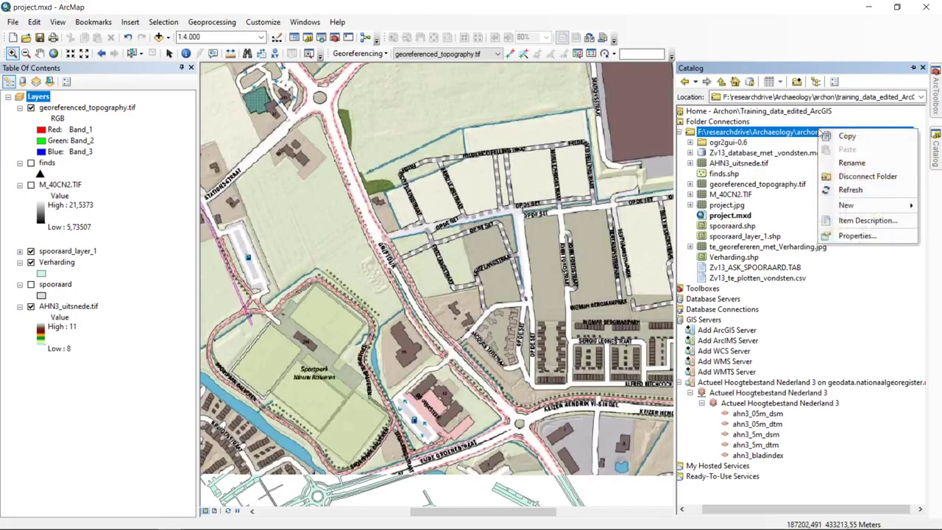
mouse_move(850, 210)
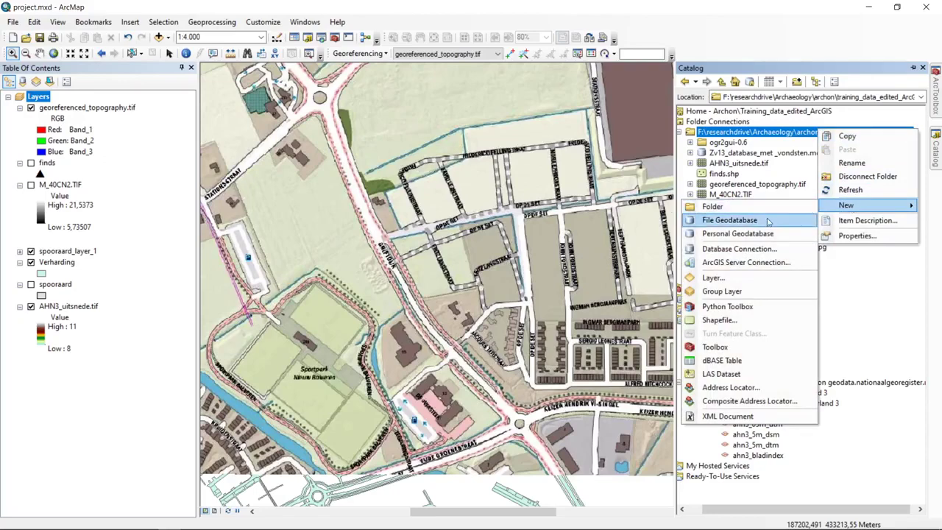
click(766, 324)
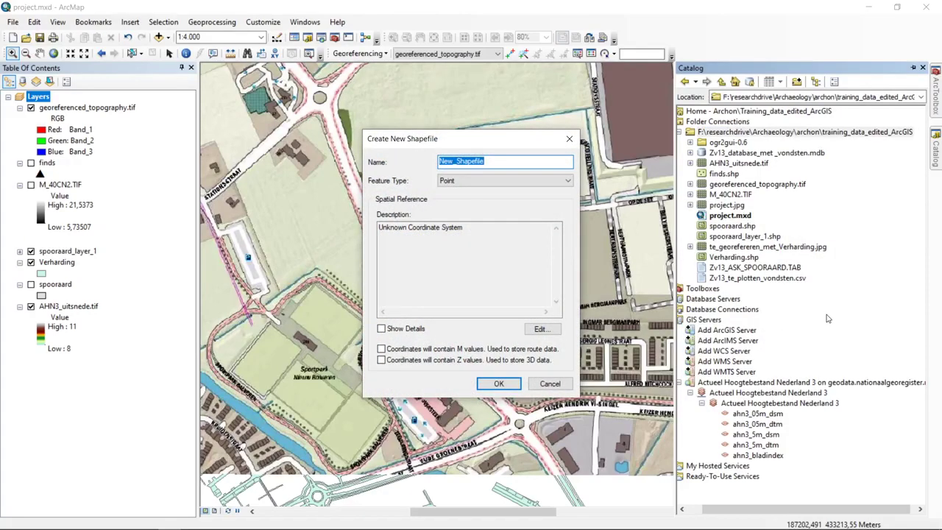
text(digitized)
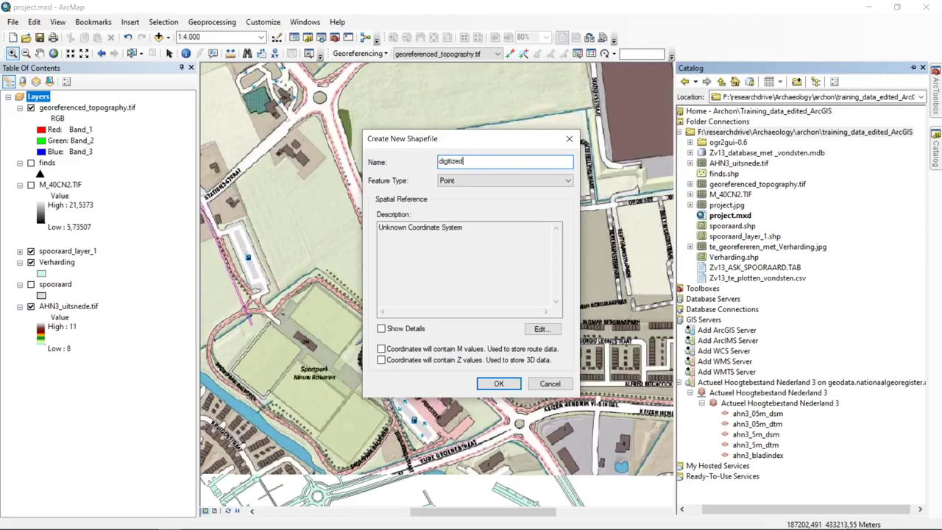
click(480, 180)
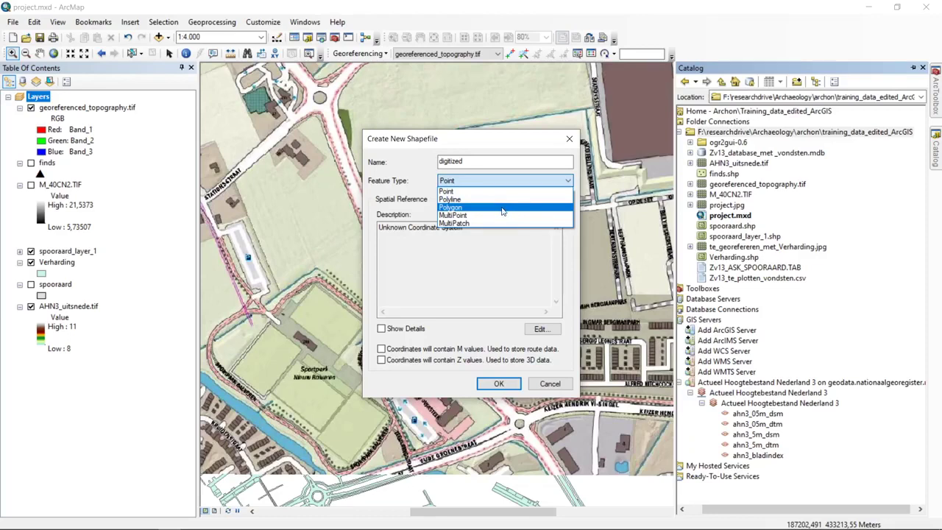
click(502, 211)
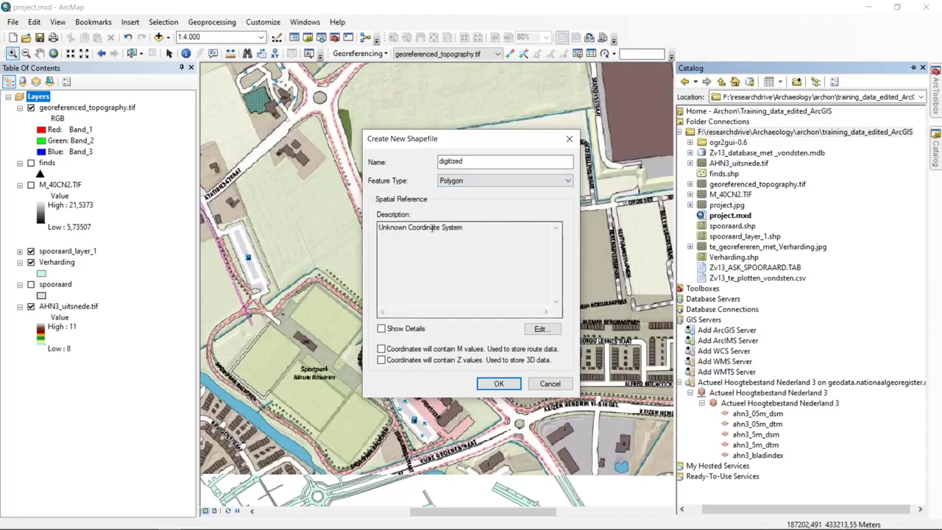
- Give the shapefile the RD New (28992) coordinate system and create it
click(539, 329)
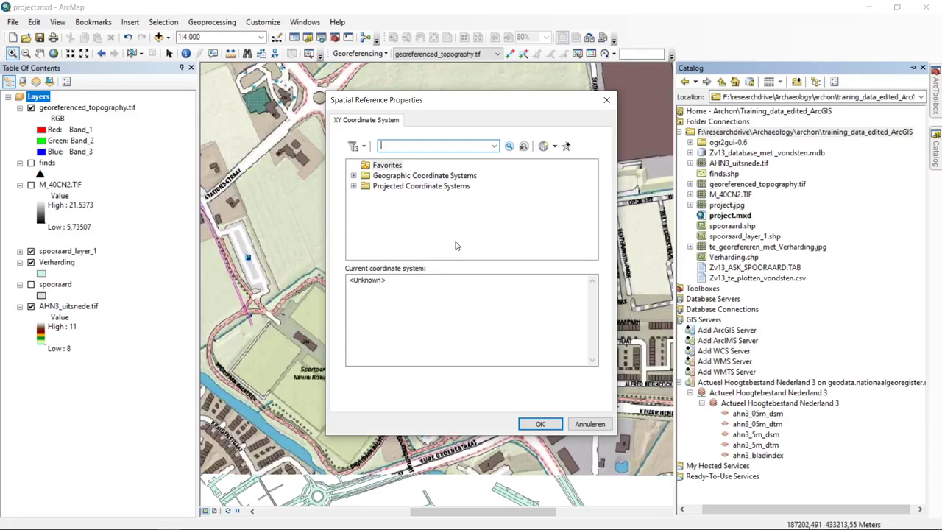
text(28992)
key(Return)
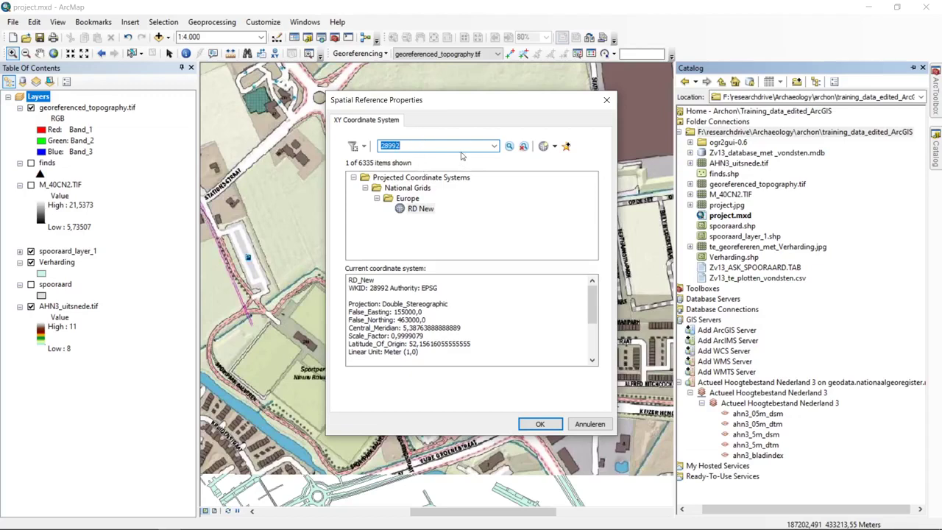
click(418, 209)
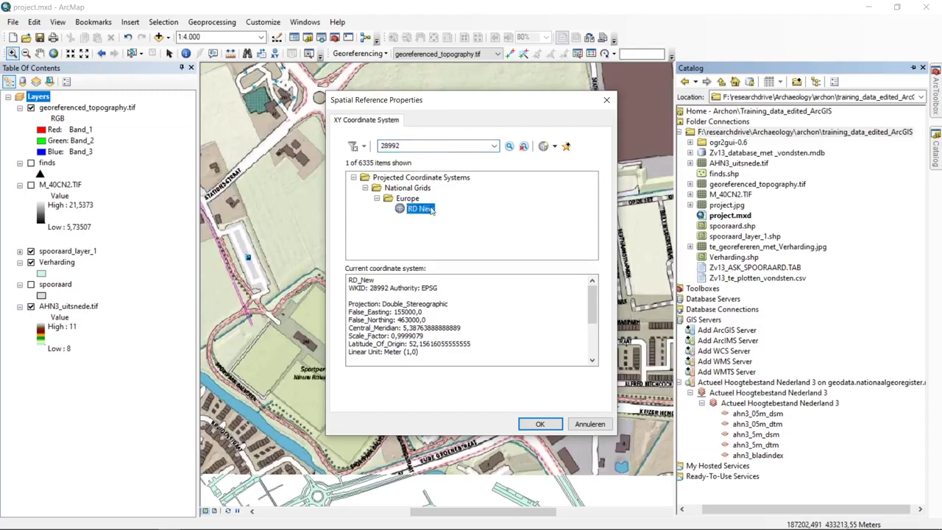
click(540, 425)
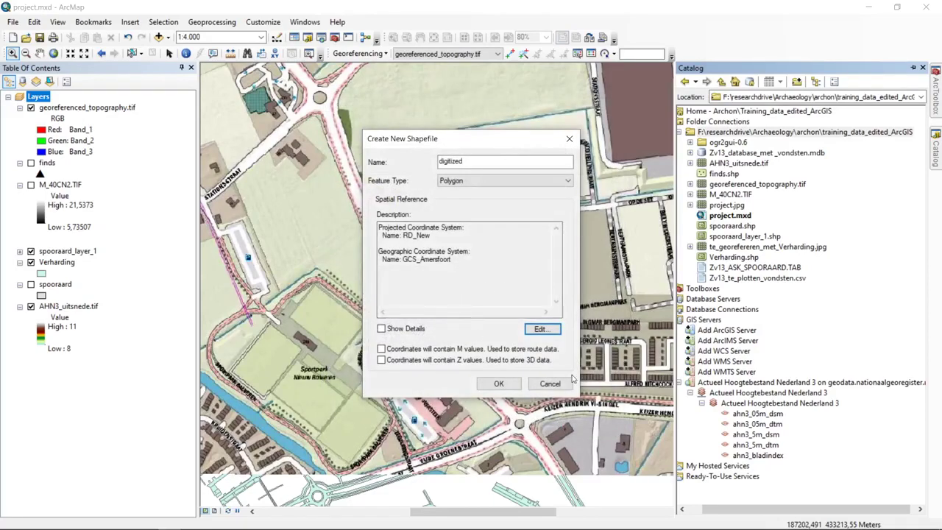
click(498, 384)
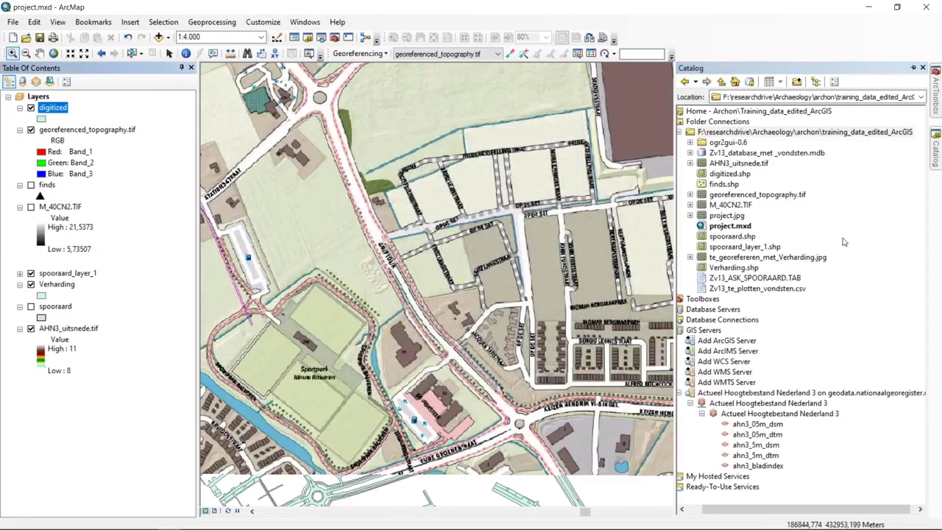
click(721, 174)
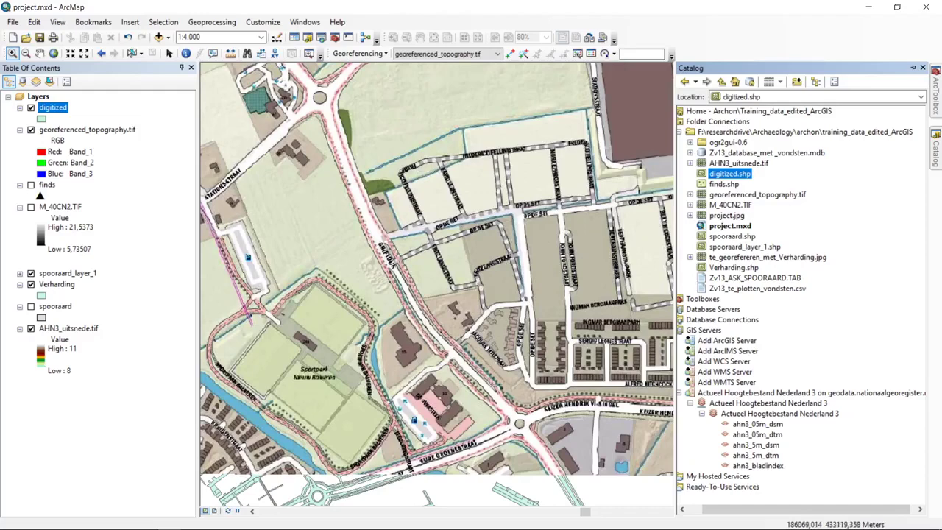
click(78, 521)
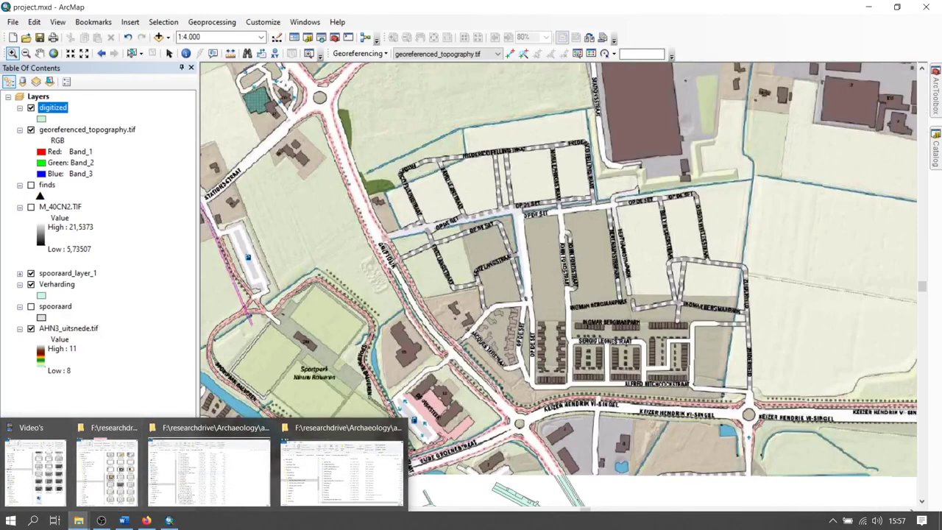
click(344, 464)
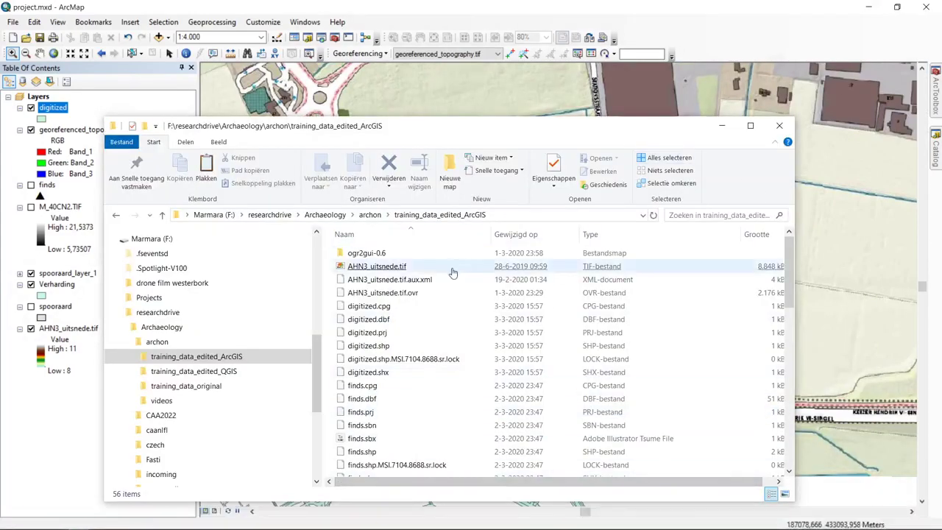
drag(434, 307, 389, 371)
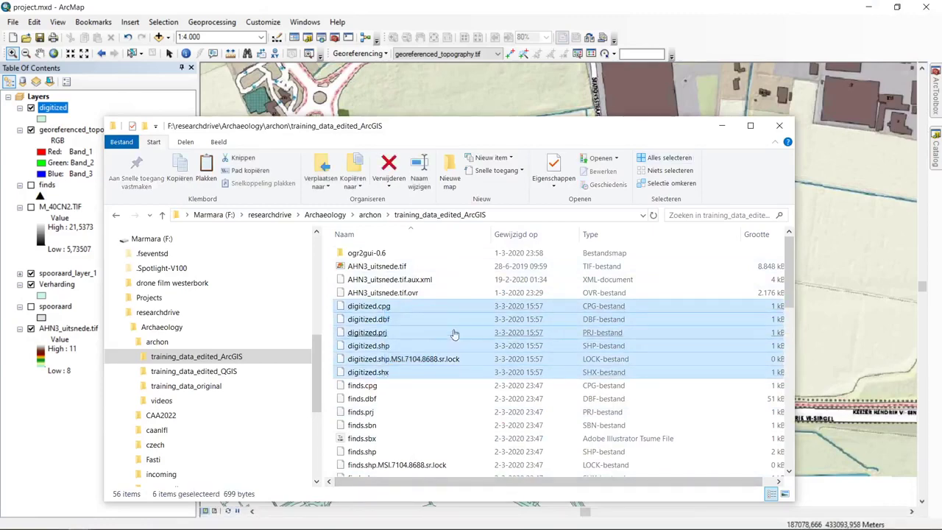
click(722, 125)
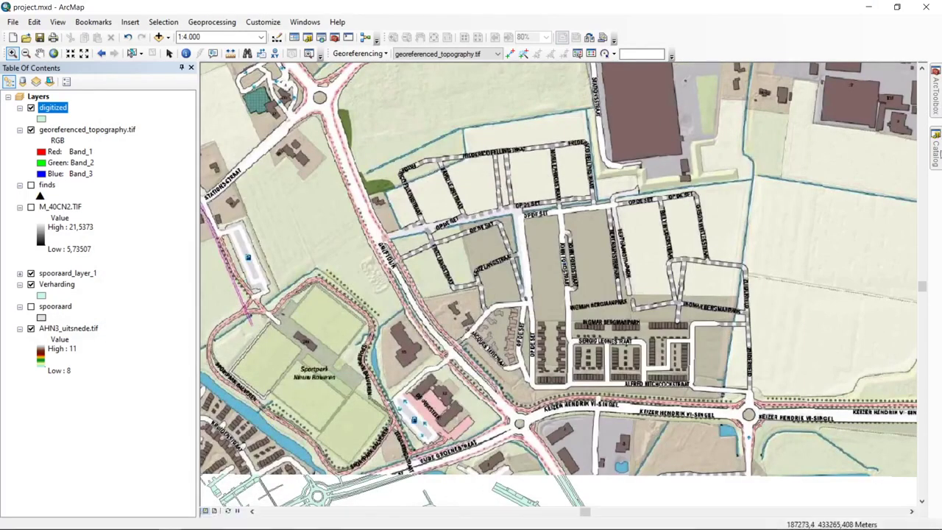
click(935, 151)
drag(726, 171, 138, 118)
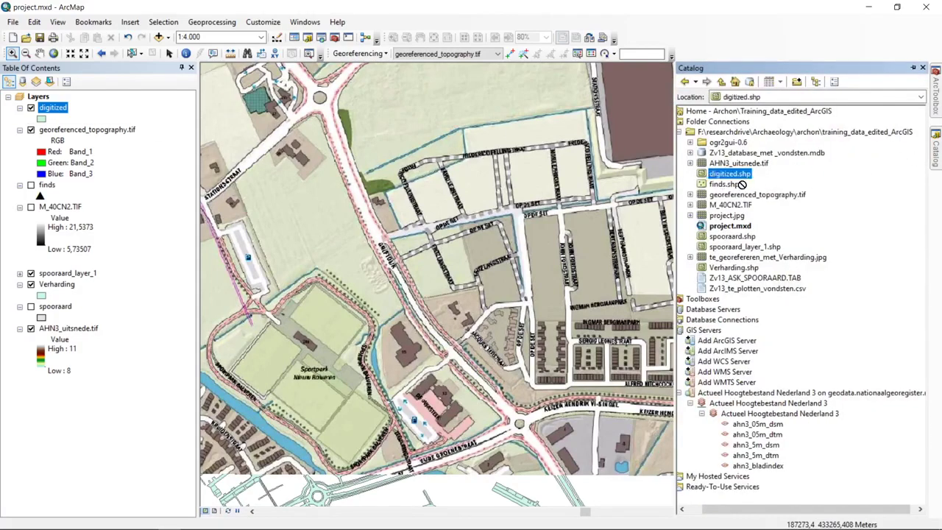
click(62, 108)
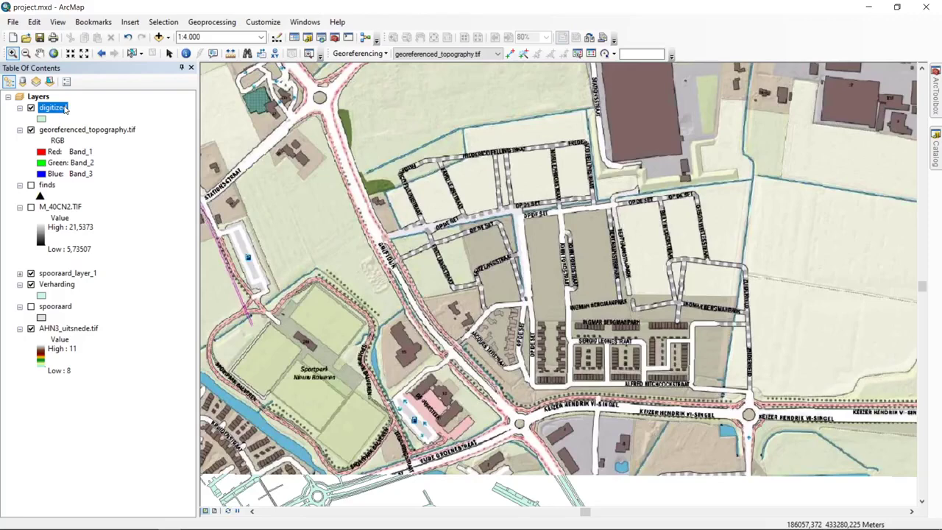
key(Return)
right_click(59, 110)
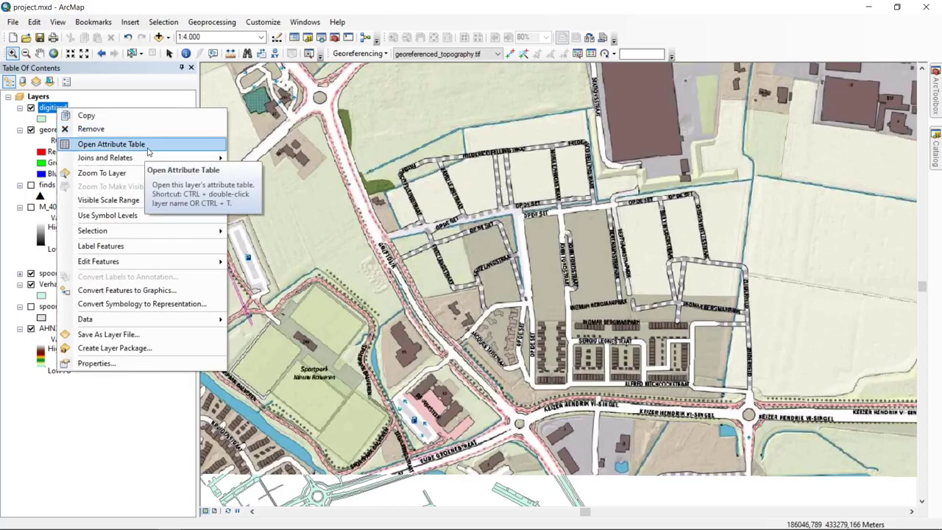
click(111, 144)
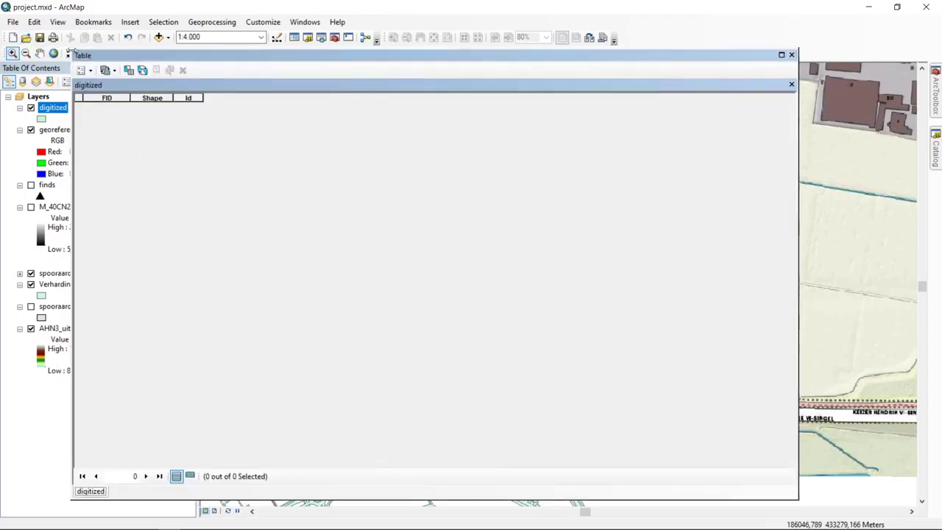
drag(72, 55, 428, 204)
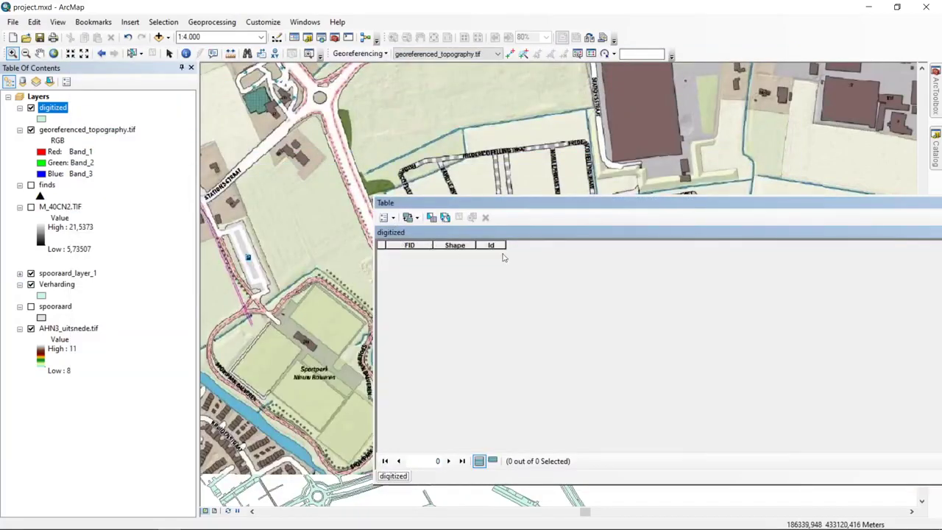
drag(634, 204, 394, 195)
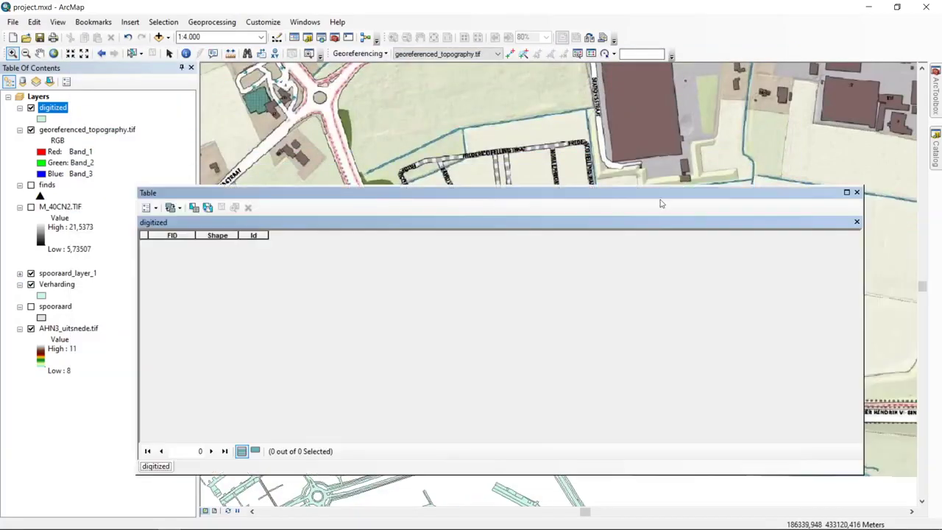
click(855, 194)
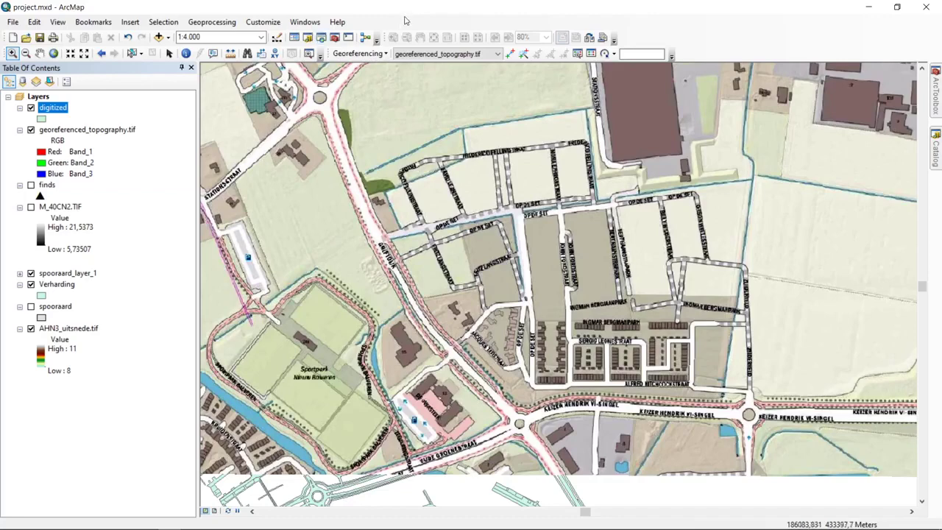
- Show the Editor toolbar and dock it beside the other toolbars
right_click(666, 39)
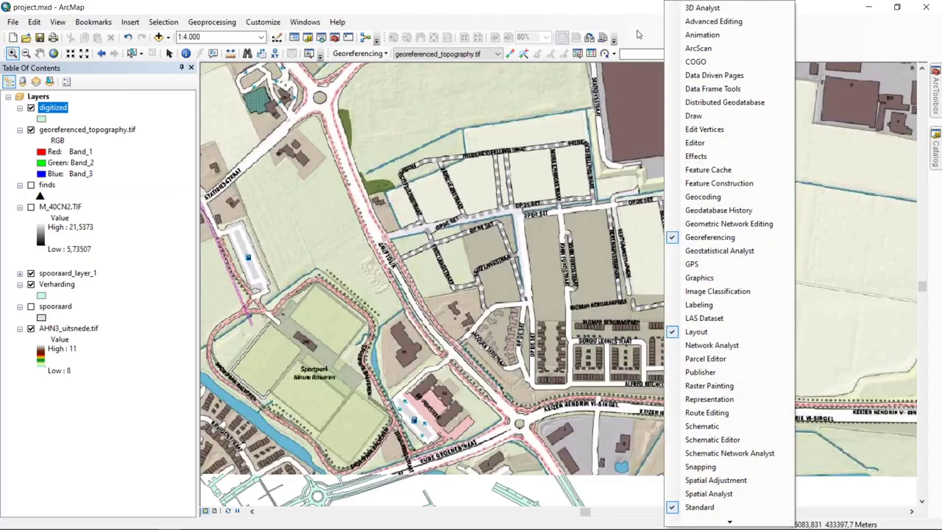
click(722, 145)
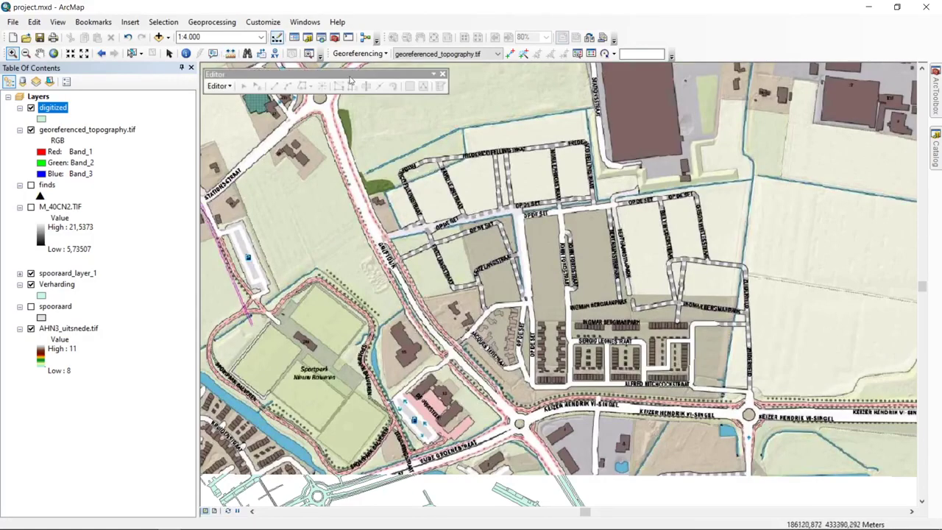
drag(280, 78, 336, 57)
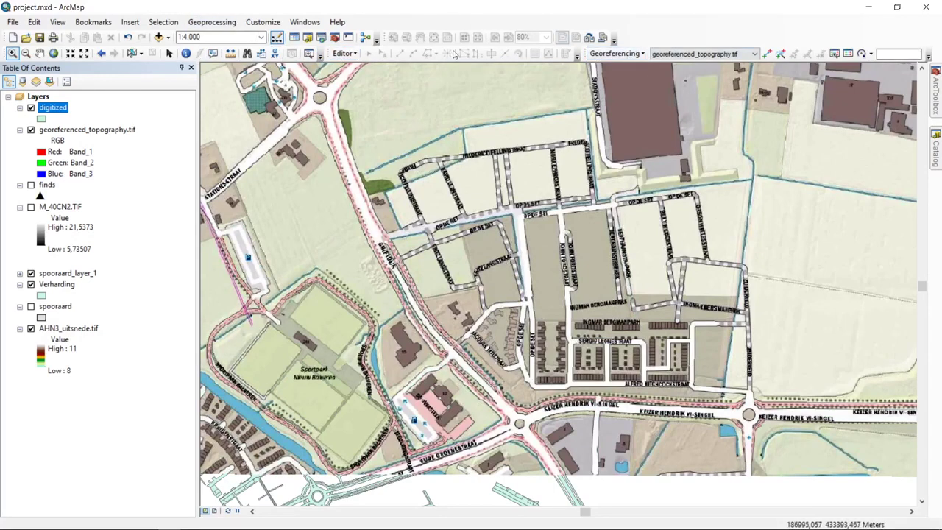
- Start an edit session and choose the digitized template in Create Features
click(353, 57)
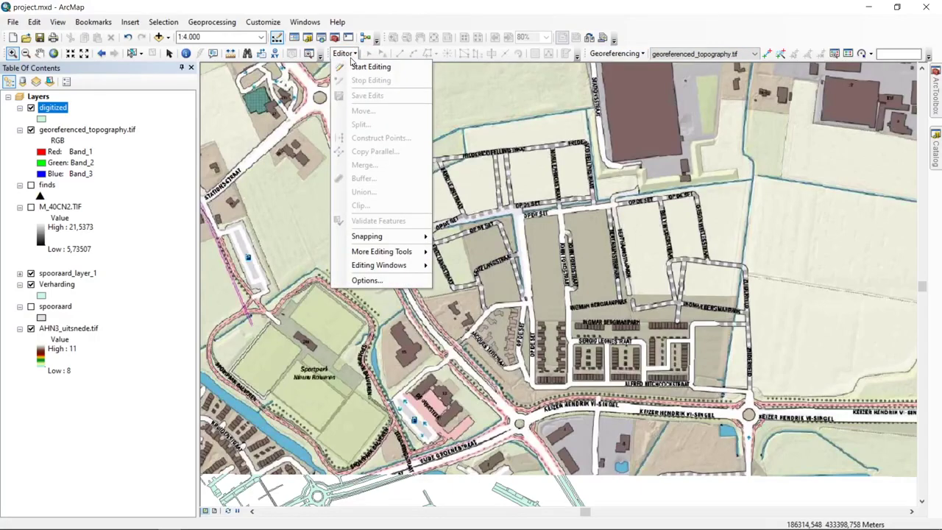
click(360, 67)
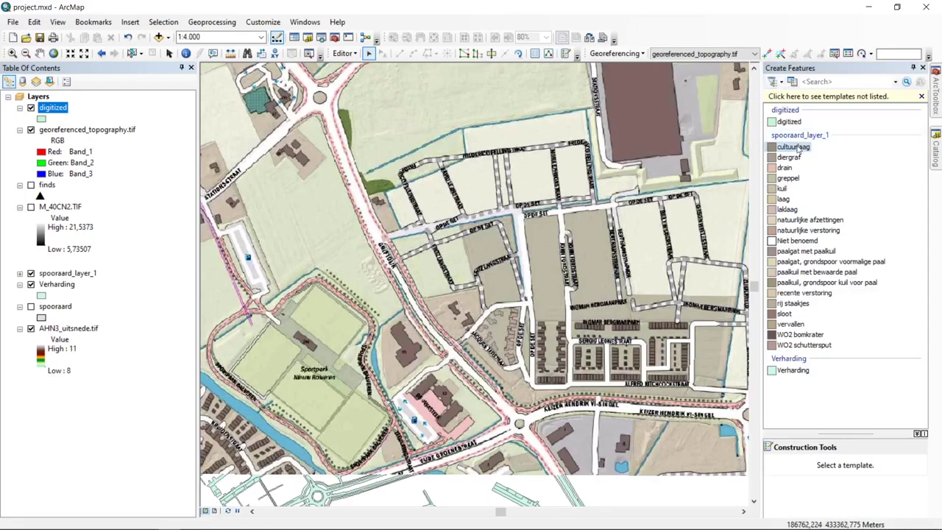
click(846, 70)
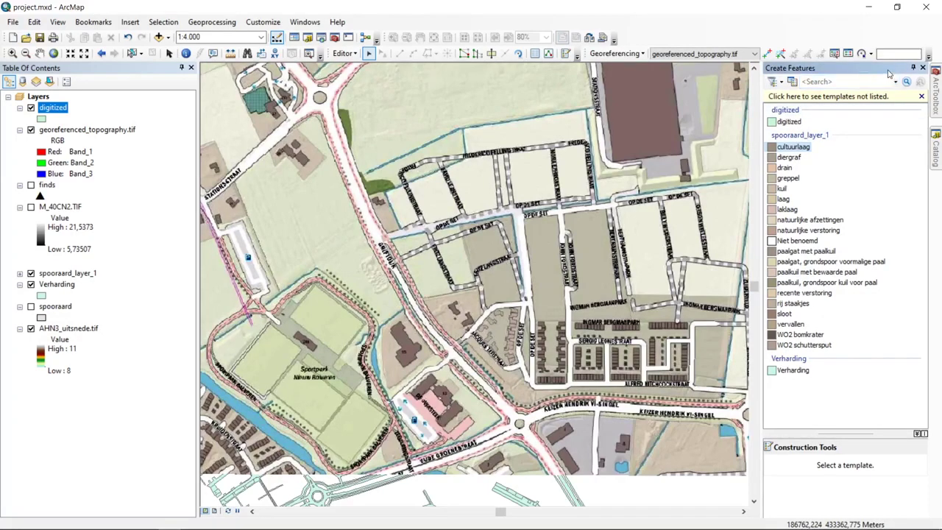
click(789, 123)
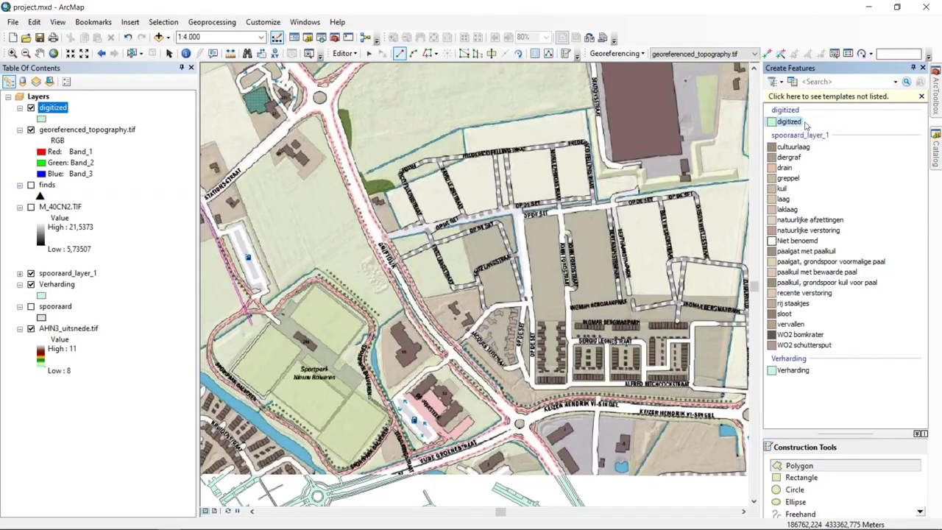
- Select the Polygon construction tool and enlarge the Construction Tools pane
click(816, 466)
drag(843, 435, 843, 399)
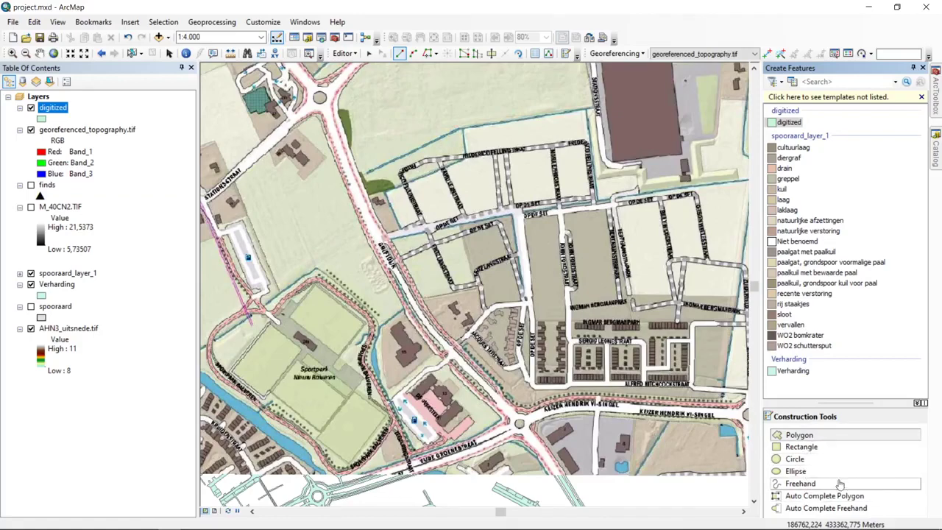
click(800, 436)
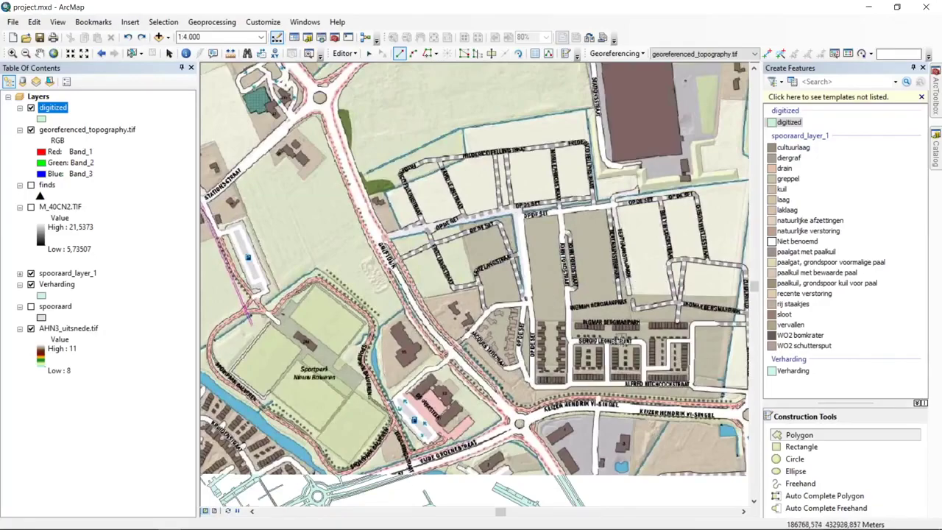
- Zoom from 1:4,000 to about 1:125 on the Ingmar Bergmanpark building, reselecting the Polygon tool
scroll(615, 335, up, 1)
scroll(615, 329, down, 8)
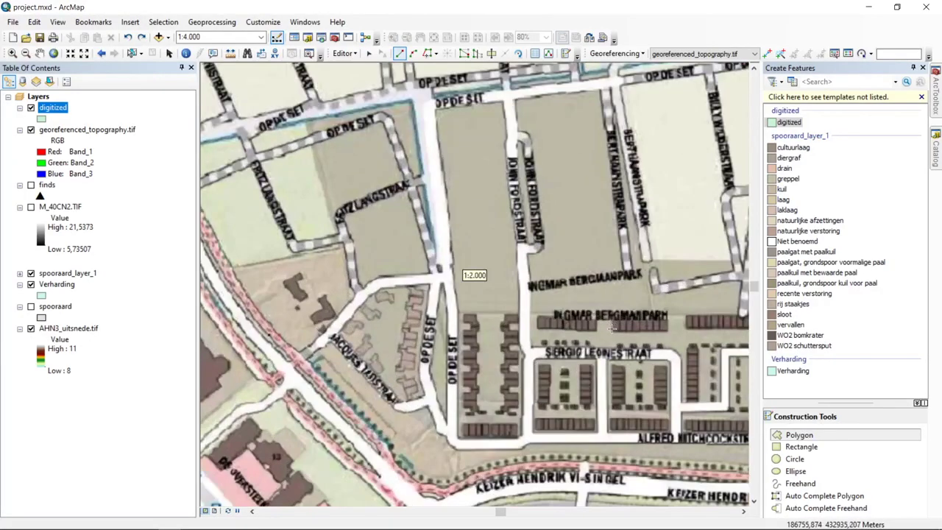
scroll(609, 330, down, 3)
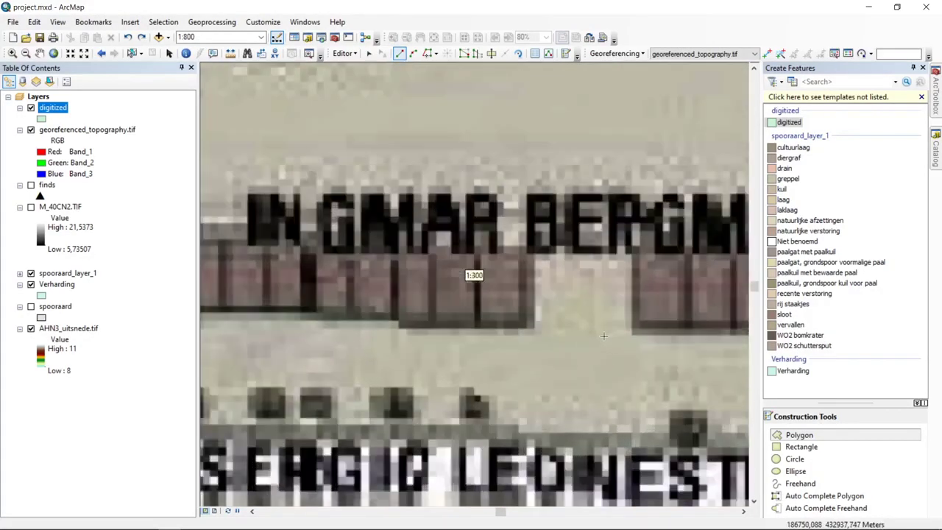
scroll(441, 267, up, 1)
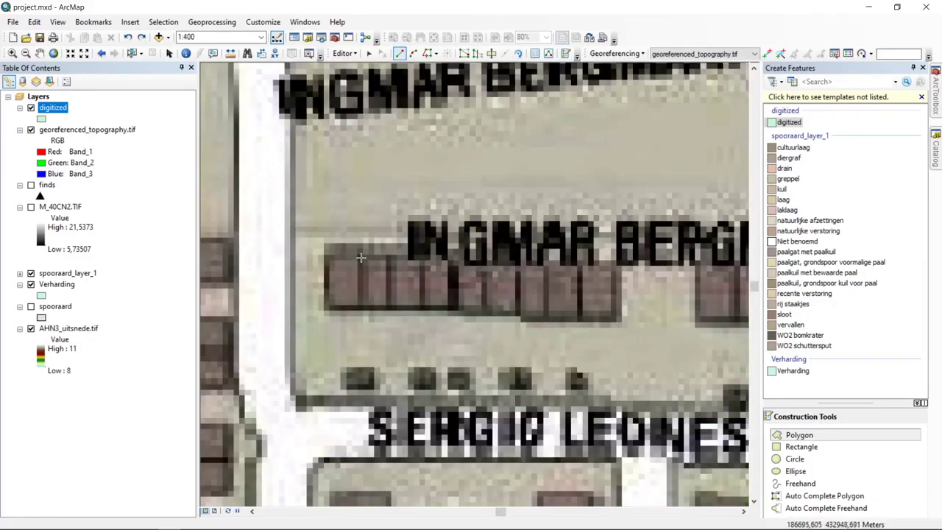
scroll(358, 259, left, 2)
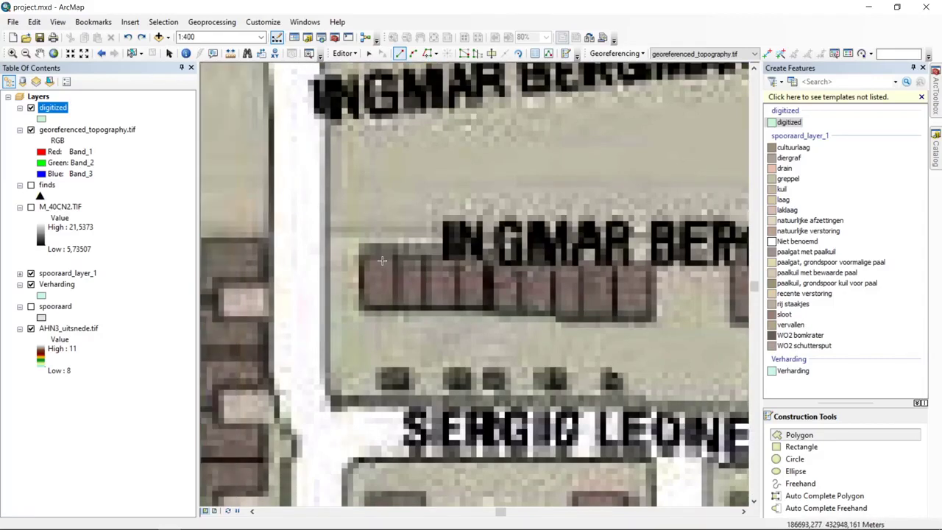
scroll(380, 264, down, 1)
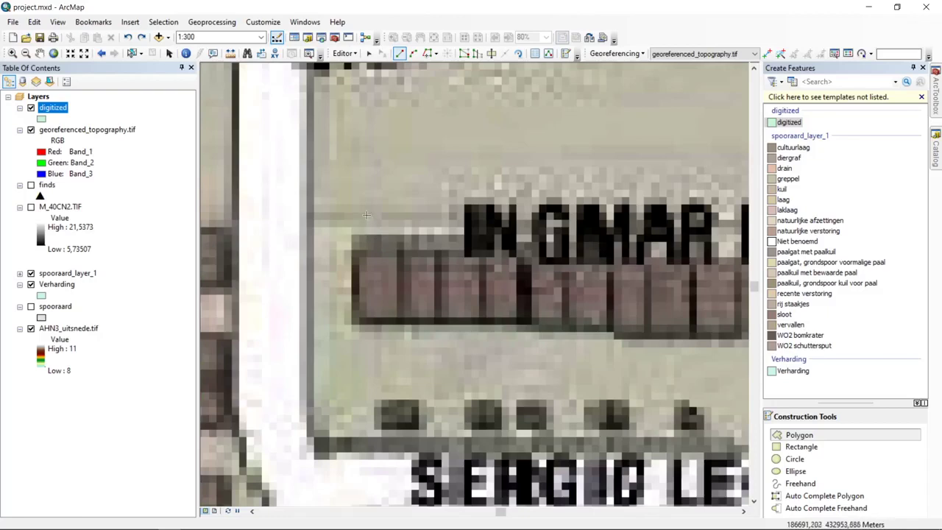
click(813, 435)
click(921, 96)
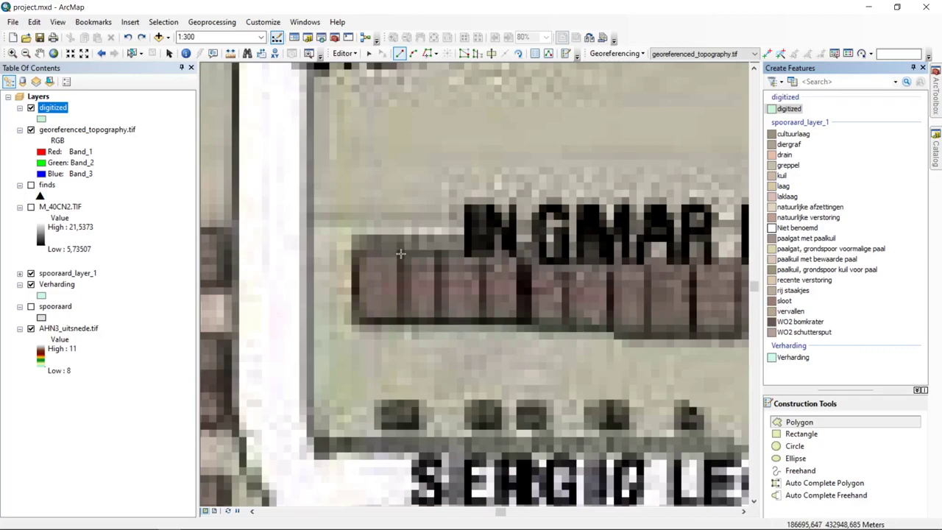
scroll(401, 254, down, 2)
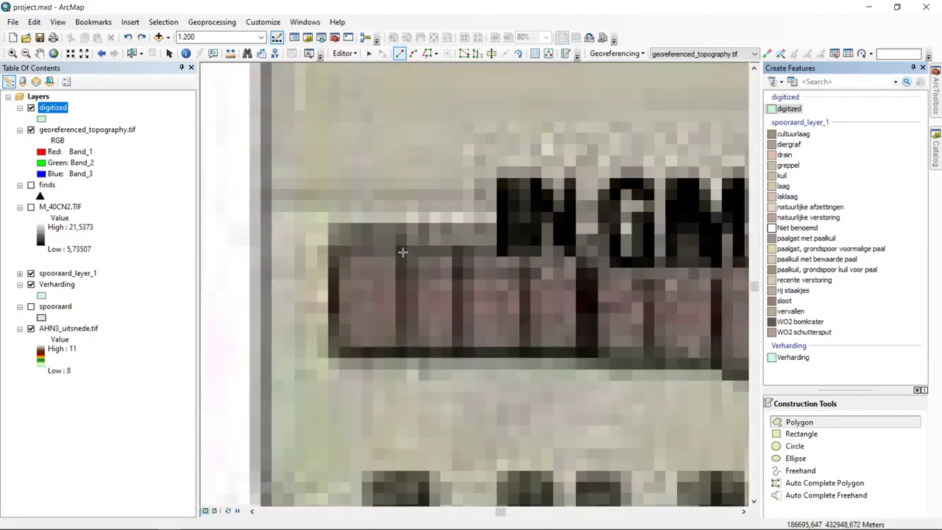
scroll(403, 252, down, 2)
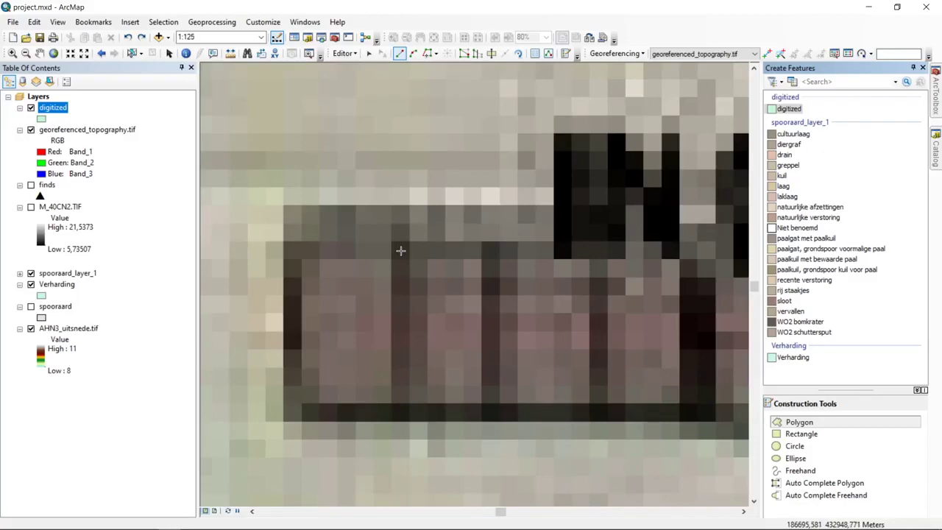
- Place four corner vertices around the building's left part, then open the sketch context menu
click(401, 251)
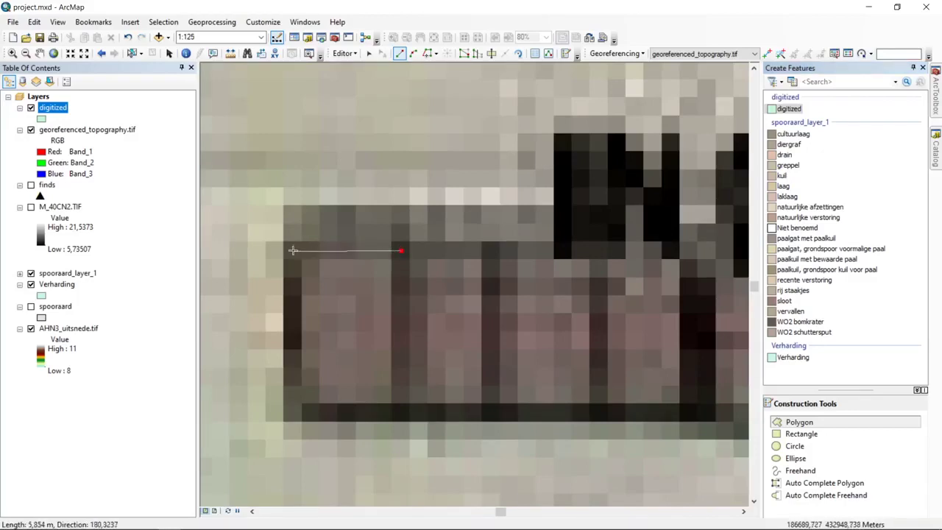
click(294, 251)
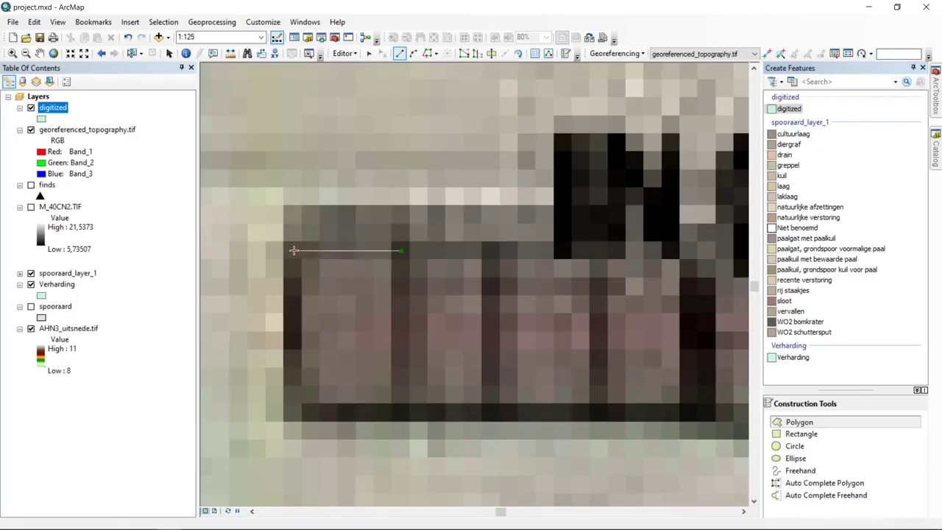
click(292, 412)
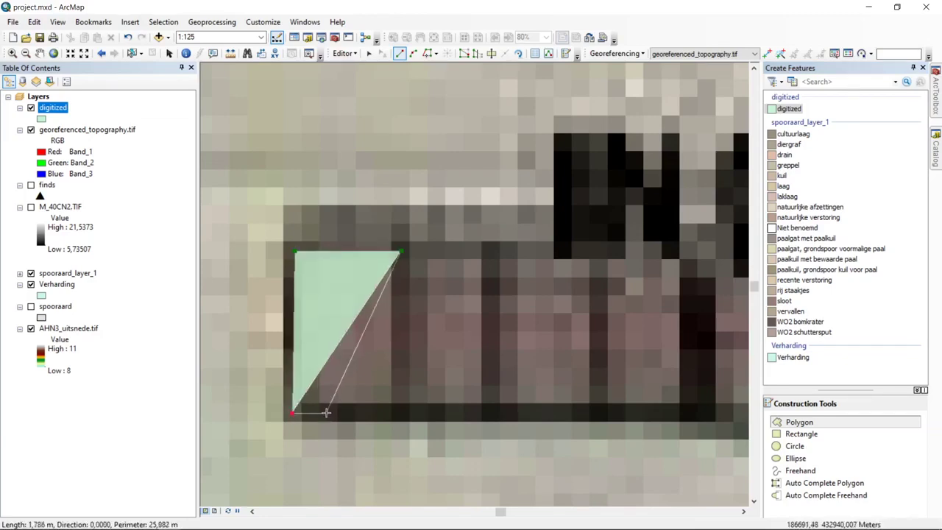
double_click(402, 410)
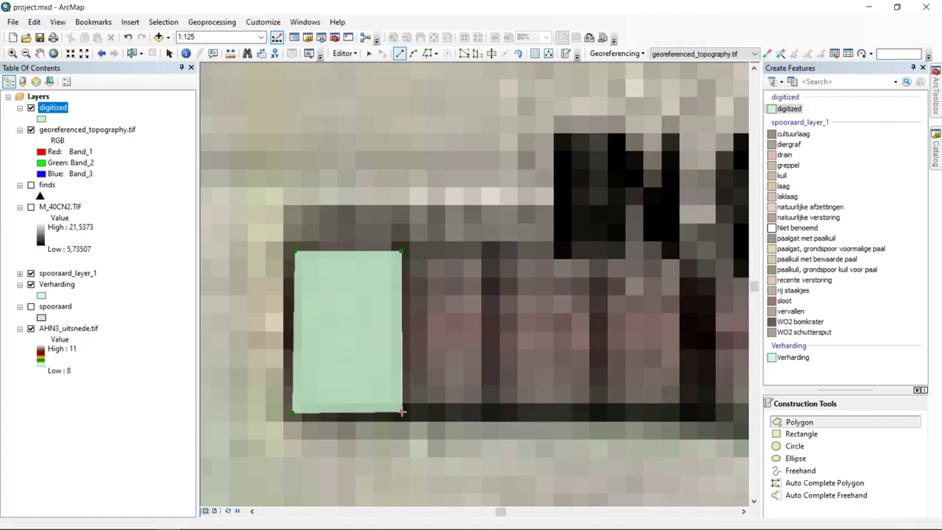
right_click(445, 278)
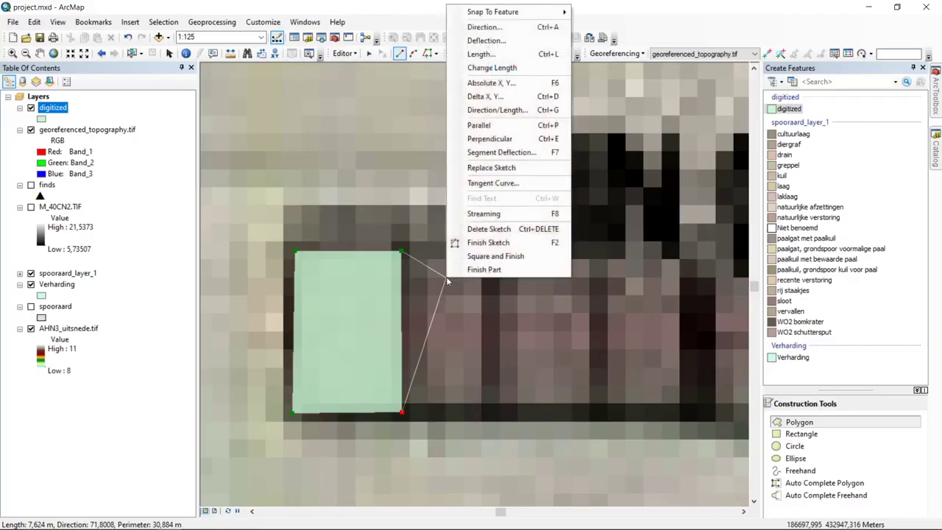
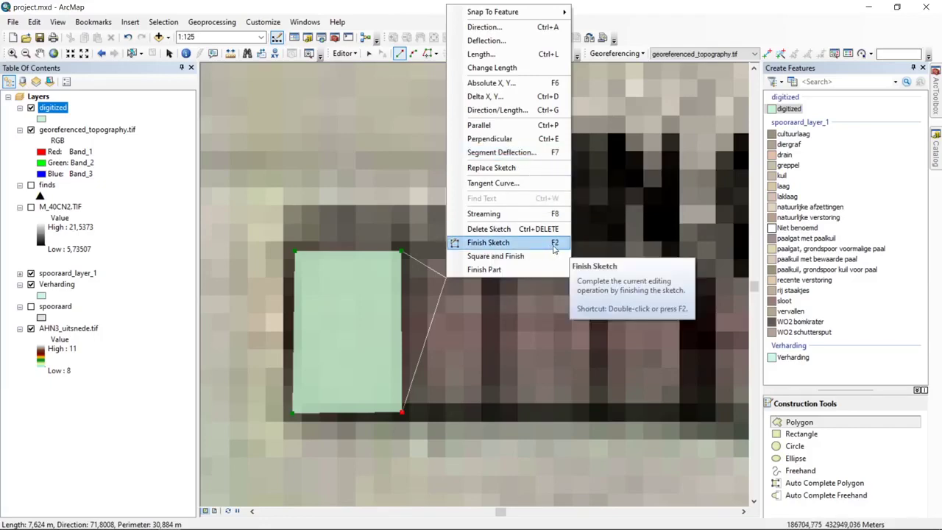
- Finish the rectangular house polygon and check it in the digitized layer's attribute table
click(491, 244)
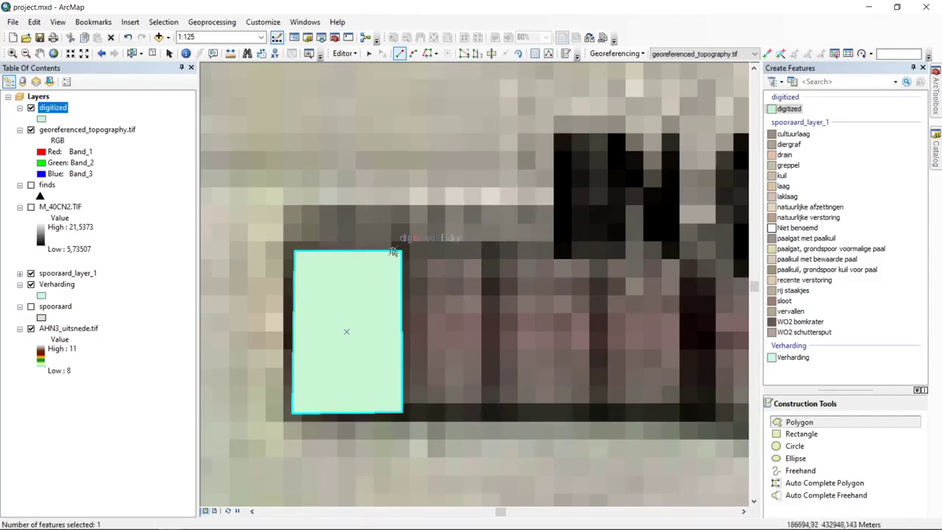
click(368, 53)
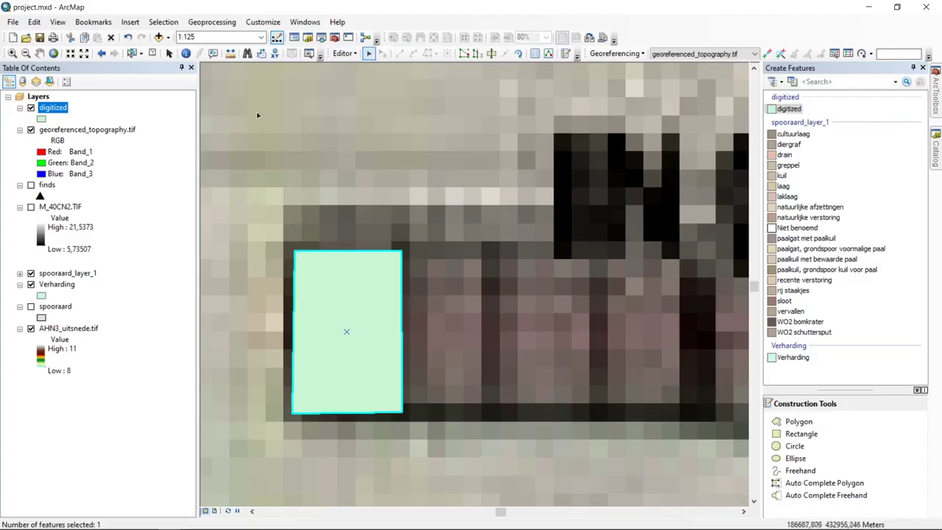
right_click(59, 110)
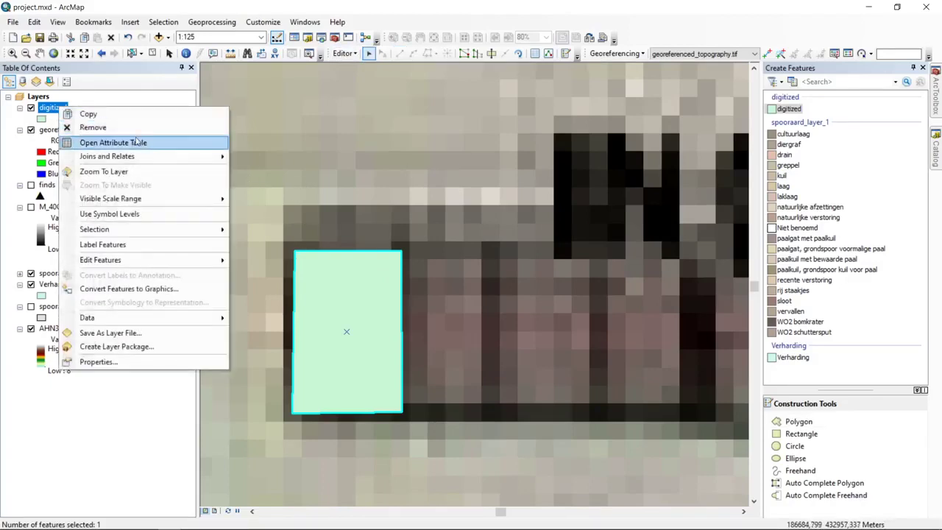
click(142, 144)
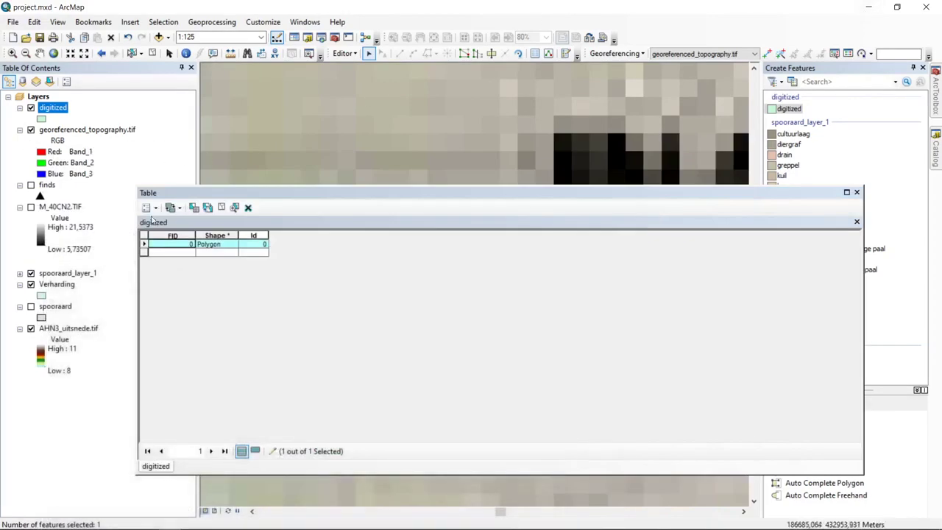
click(155, 209)
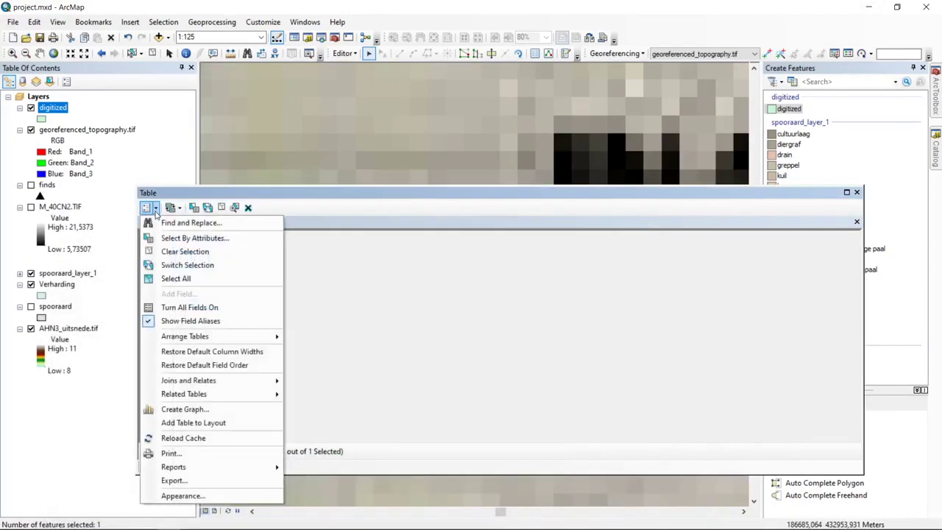
click(307, 202)
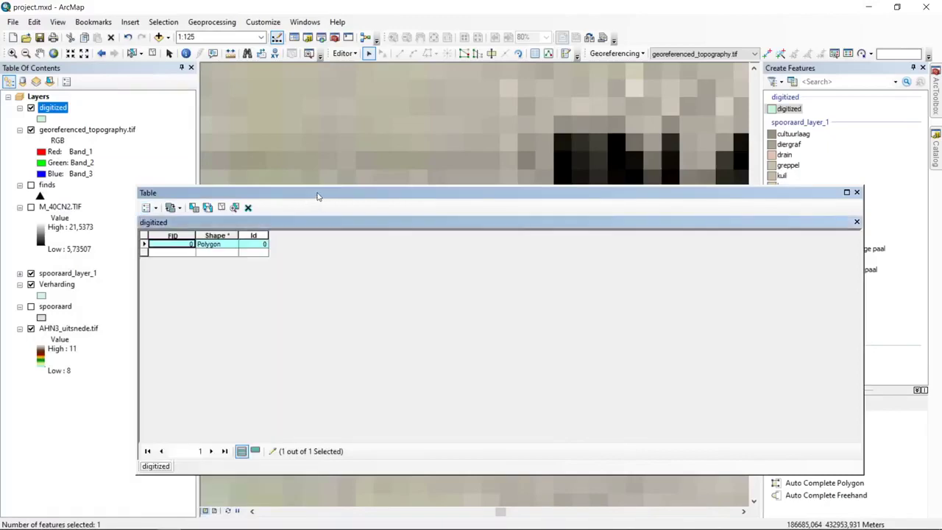
drag(320, 196, 270, 152)
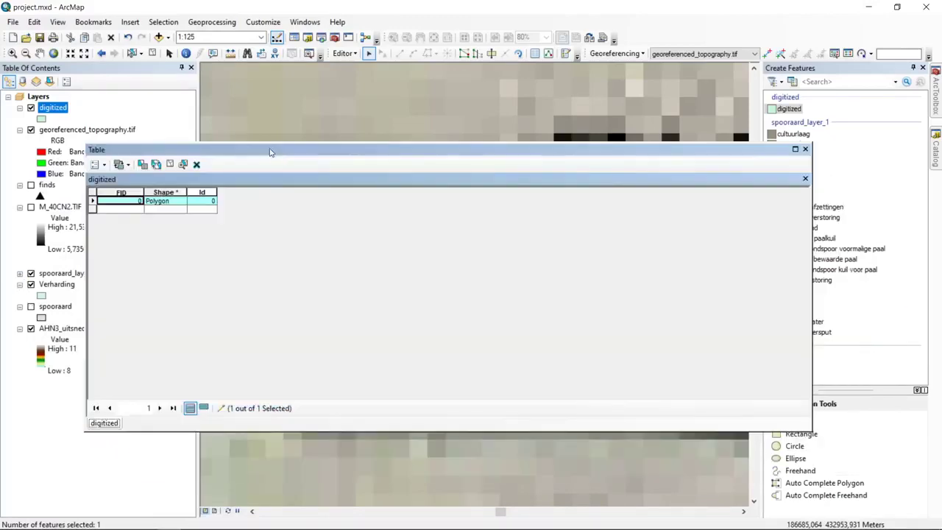
click(805, 150)
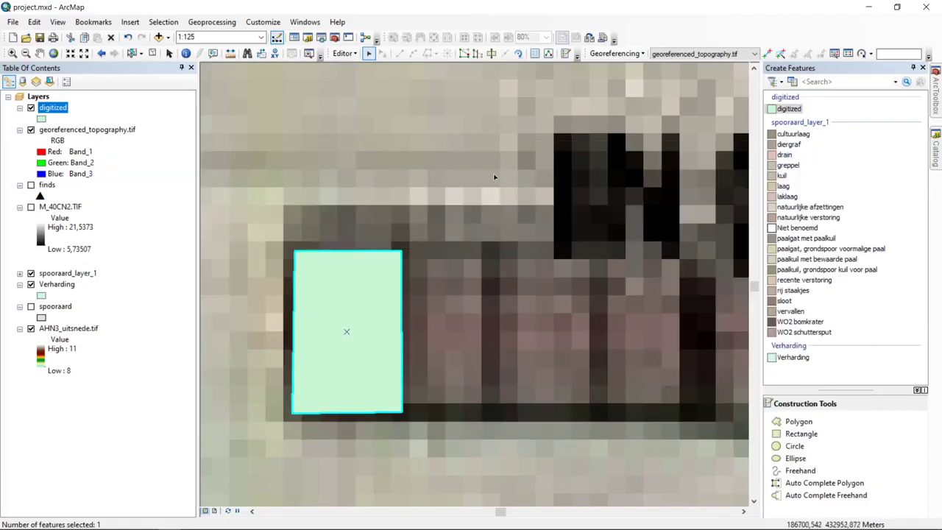
- Stop the editing session, saving the edits
click(344, 56)
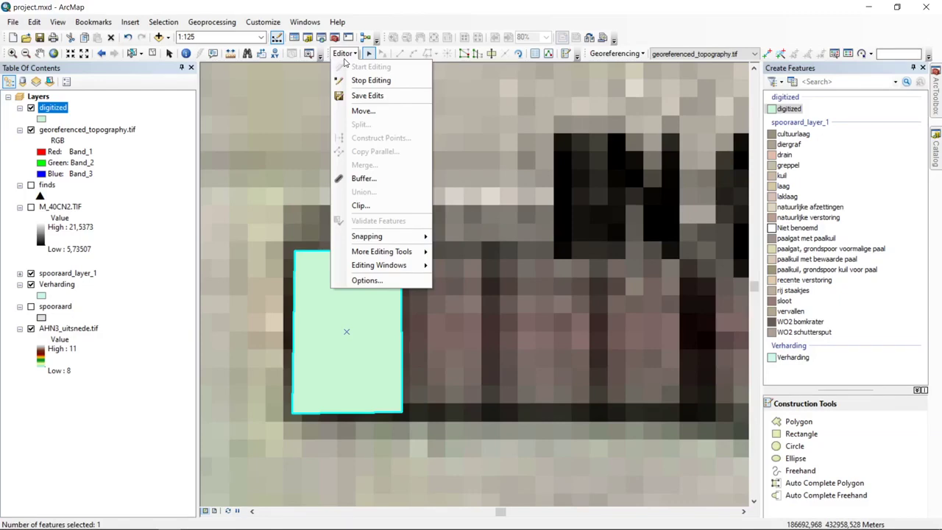
click(386, 81)
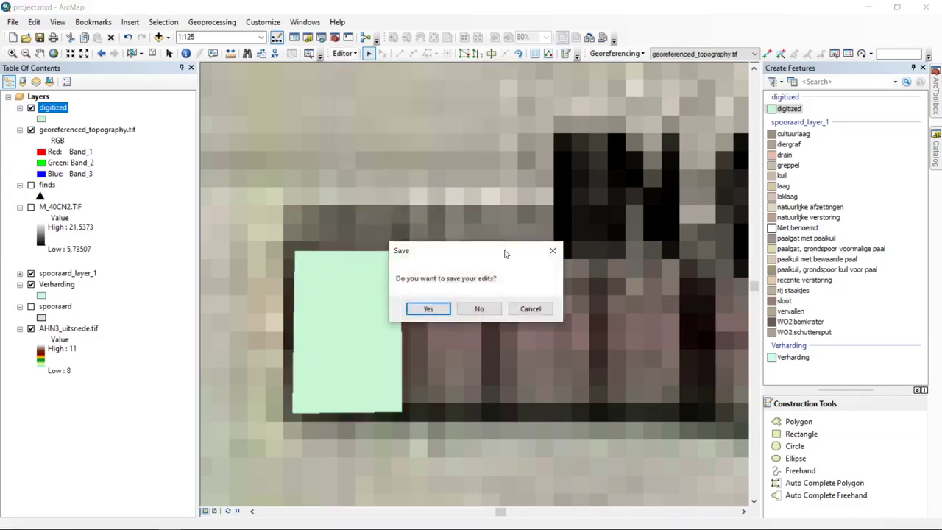
click(429, 310)
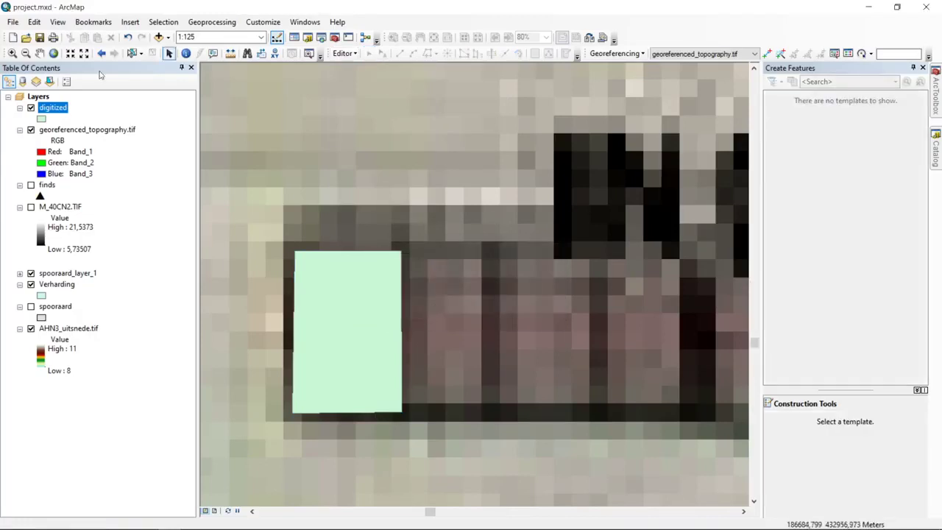
- Add a Text field named 'type' to the digitized layer's attribute table
right_click(63, 111)
click(135, 145)
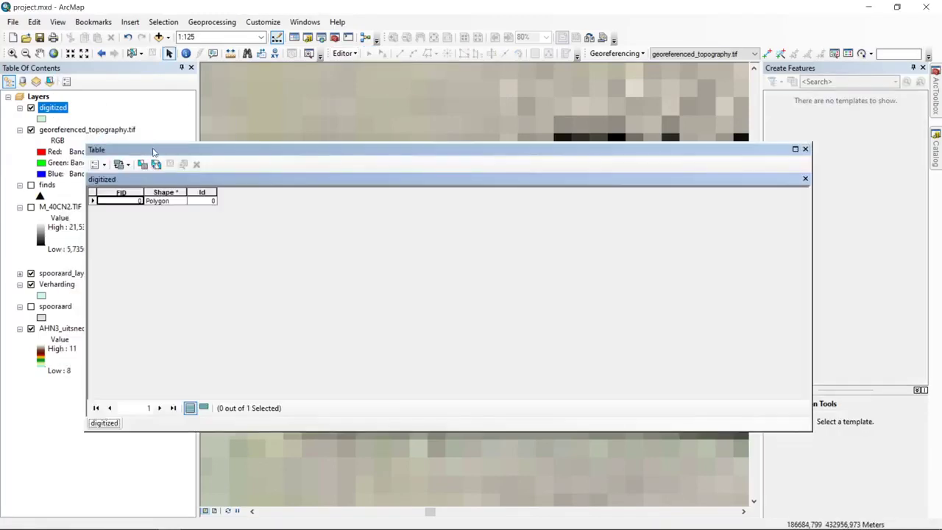
click(98, 164)
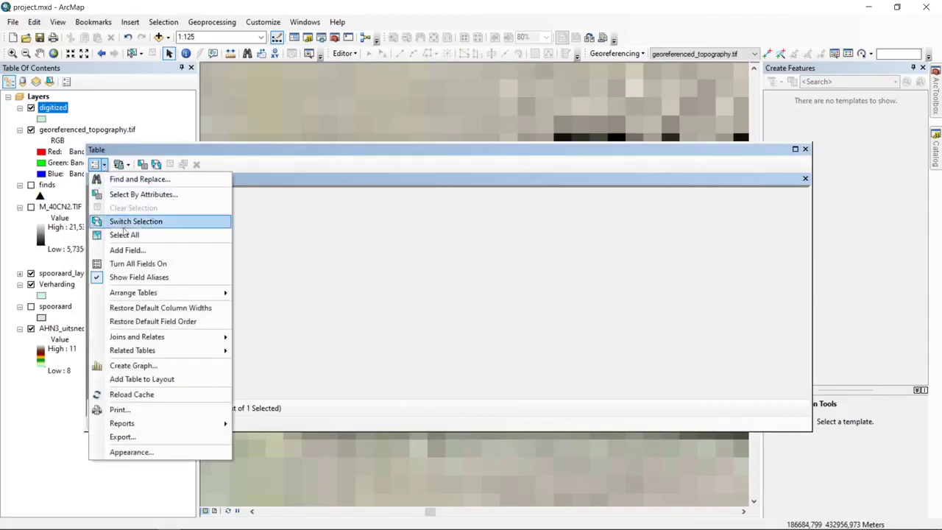
click(125, 248)
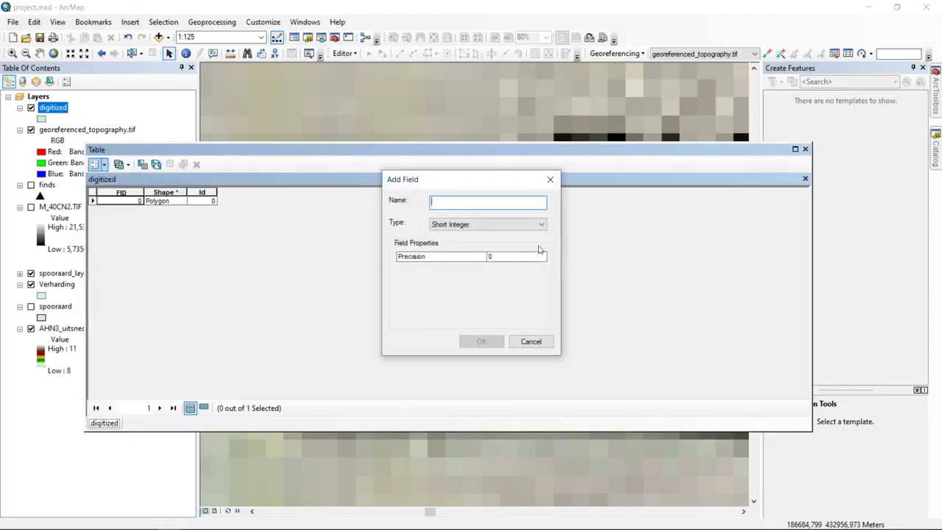
text(type)
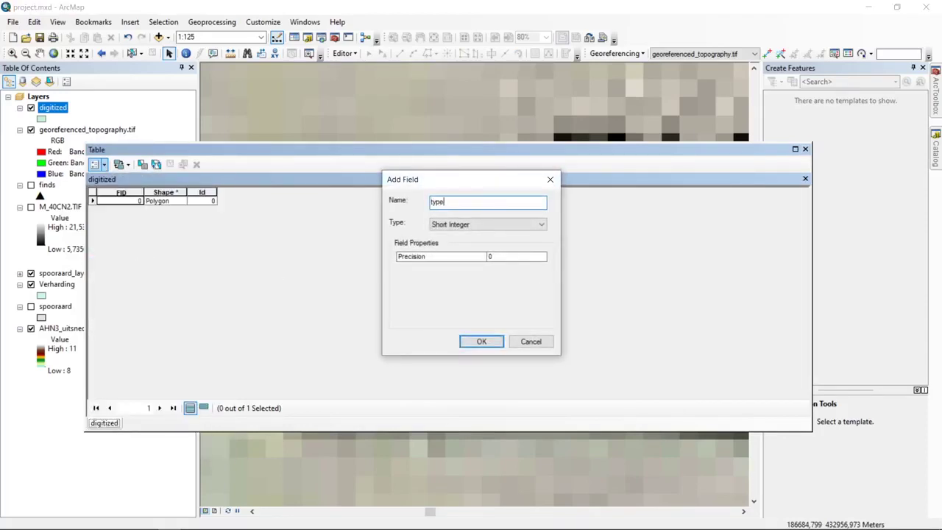
click(468, 224)
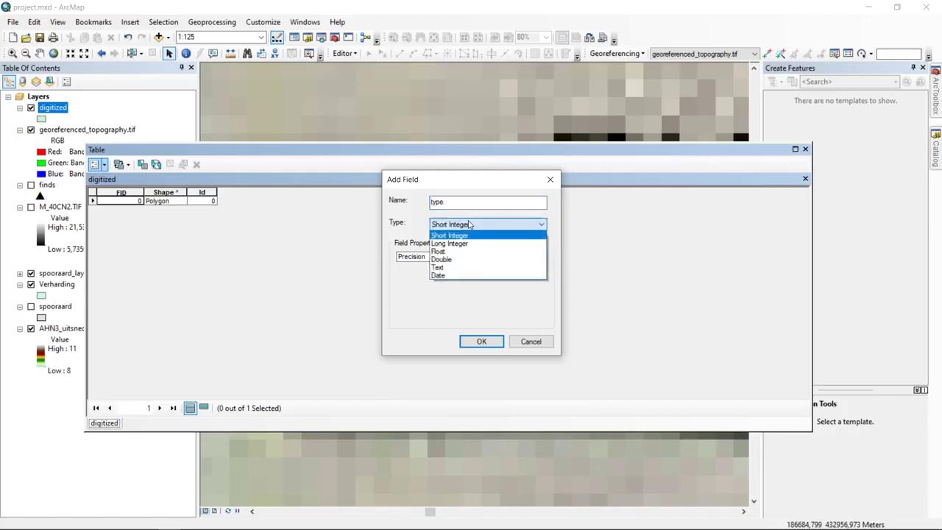
click(468, 267)
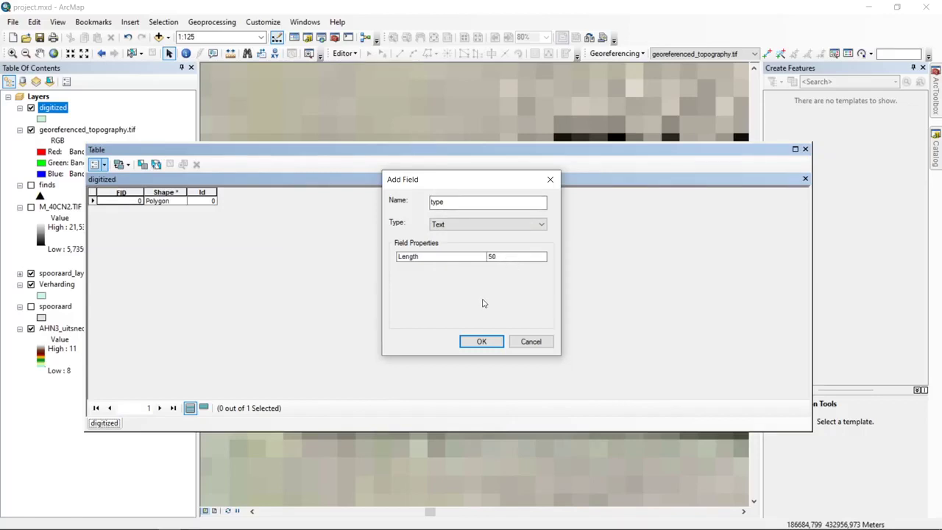
click(493, 343)
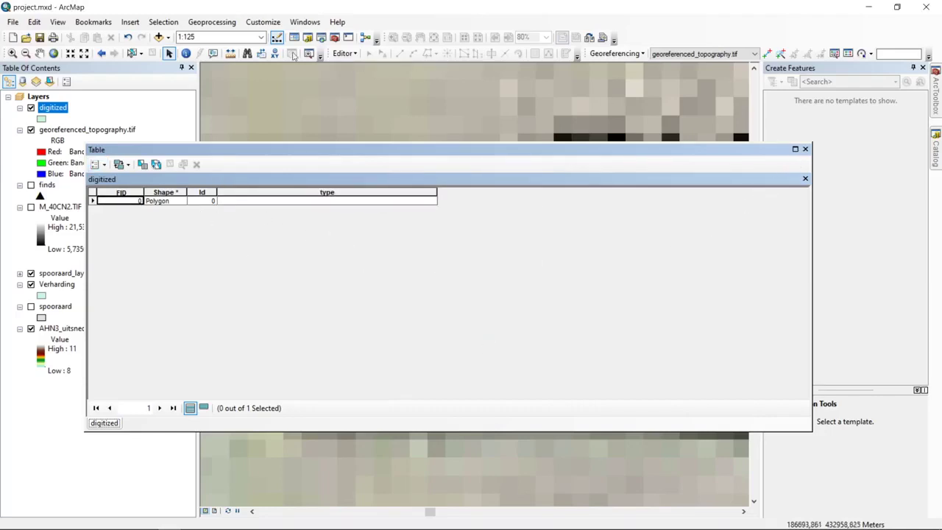
- Start editing, enter 'house 1' as the polygon's type, save edits and close the table
click(343, 53)
click(361, 65)
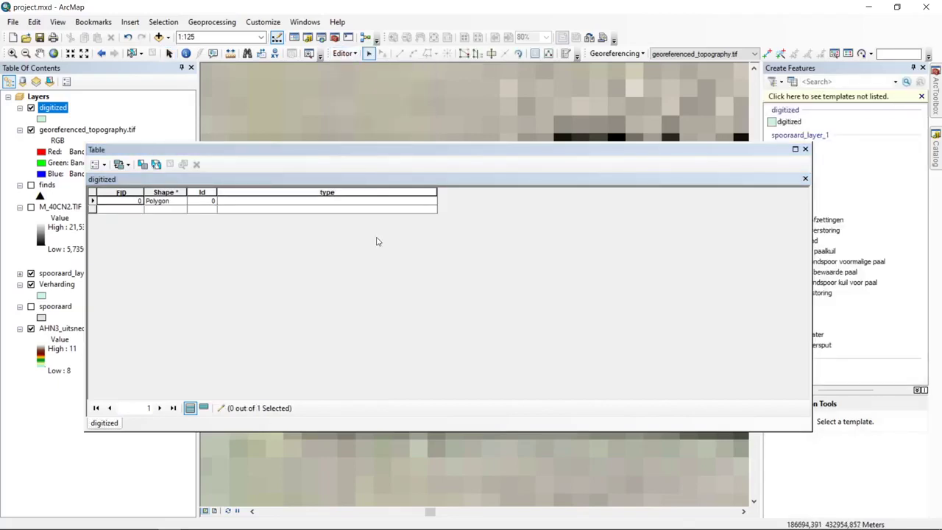
click(267, 201)
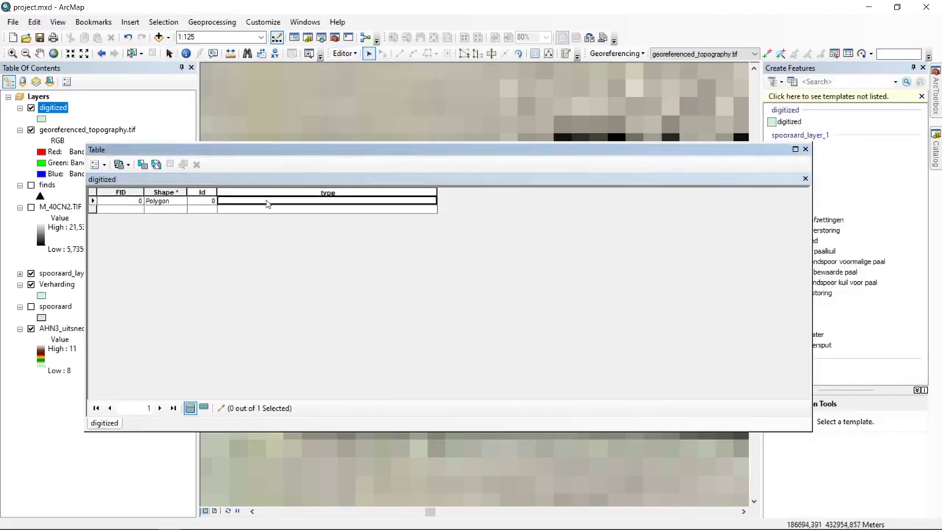
click(293, 204)
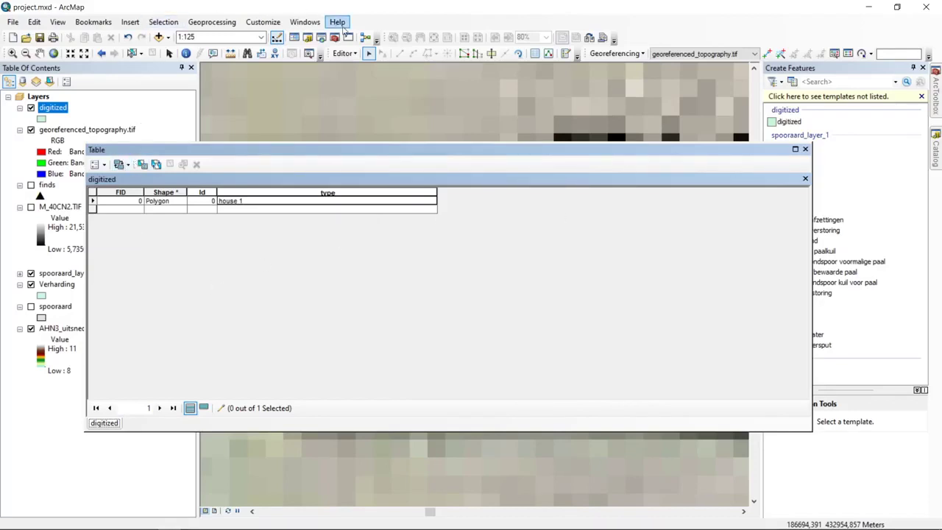
click(342, 53)
click(362, 94)
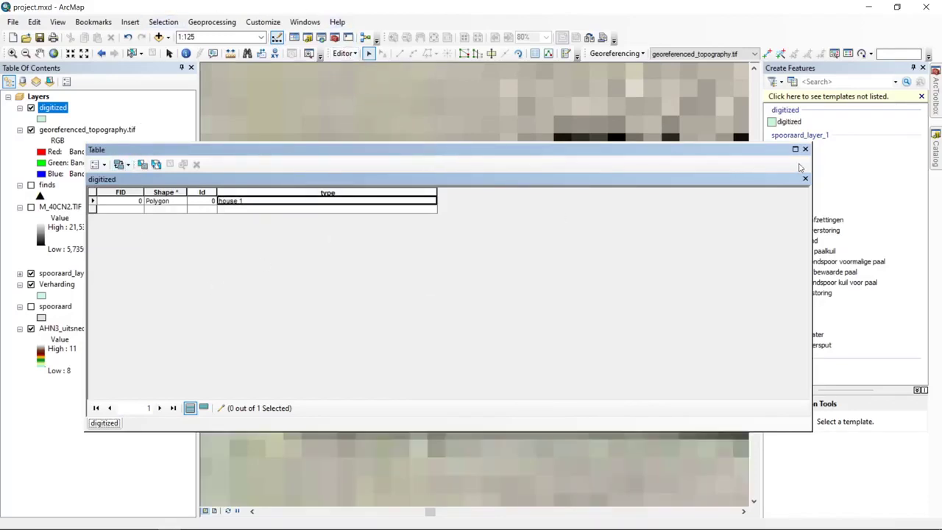
click(805, 149)
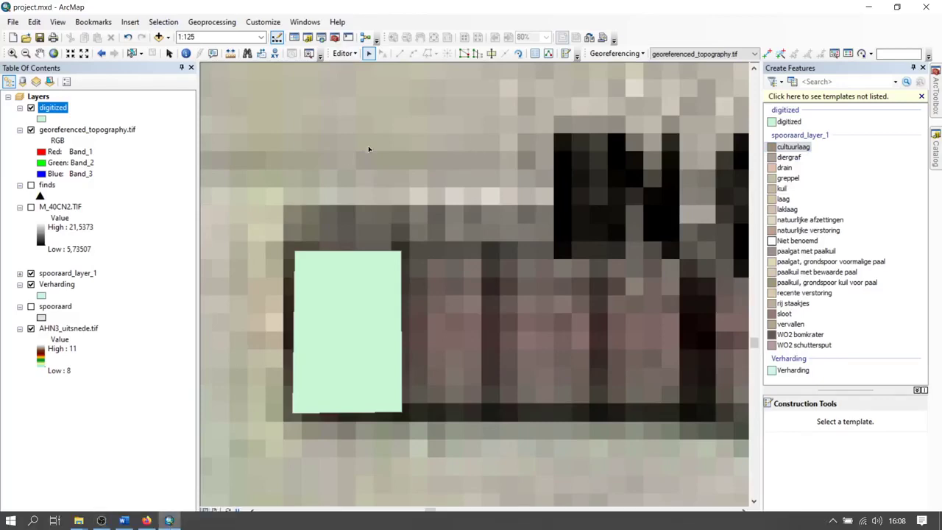
- Move the house polygon up-left and drag its top-right and bottom-right corners outward
click(301, 360)
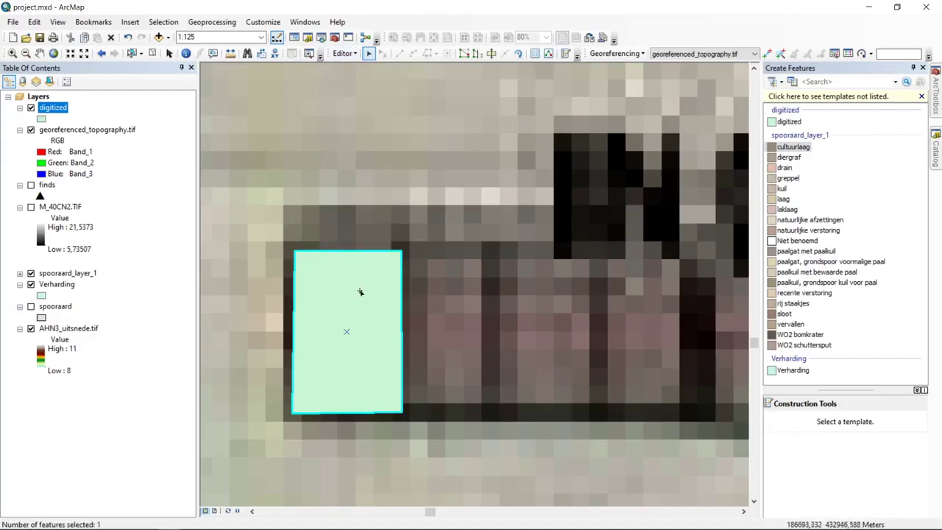
drag(360, 292, 322, 154)
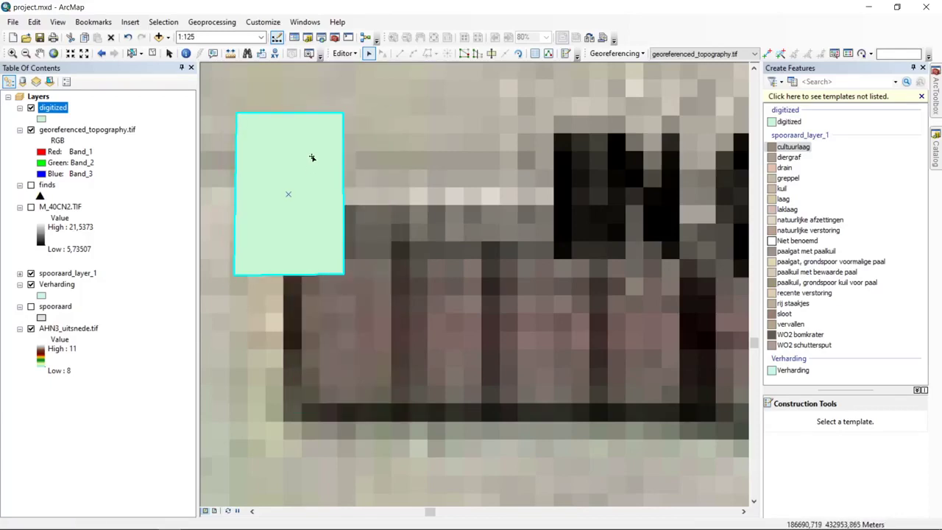
click(466, 54)
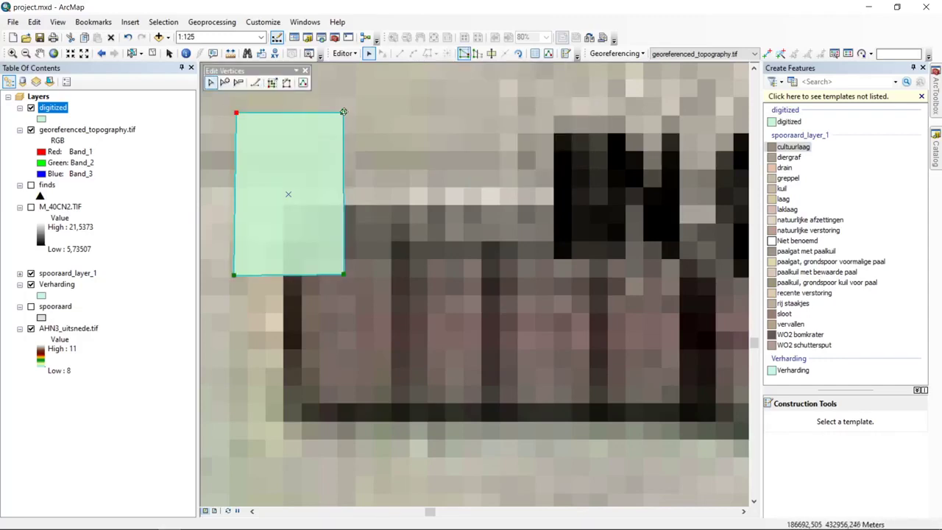
drag(343, 112, 417, 102)
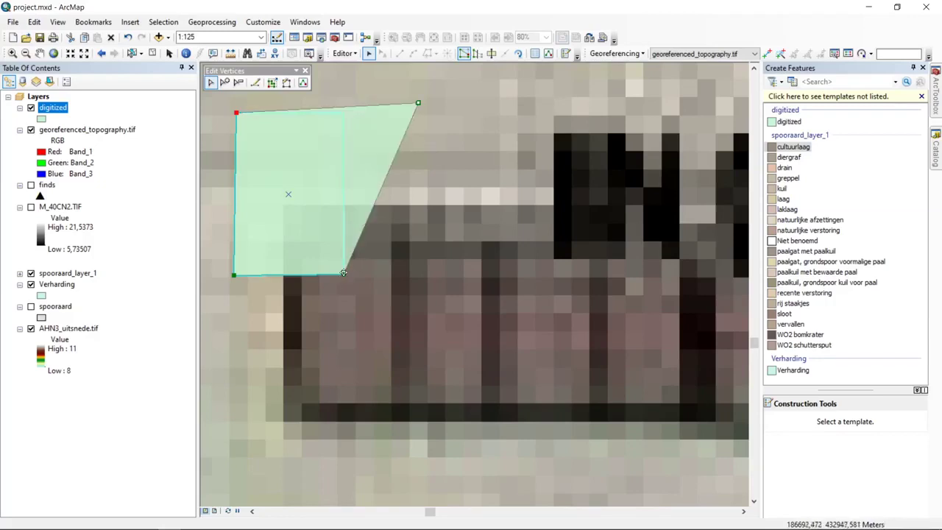
drag(343, 273, 335, 317)
- Insert vertices on the right edge, pull one inward into a notch, finish, and shift the polygon down-right
right_click(380, 207)
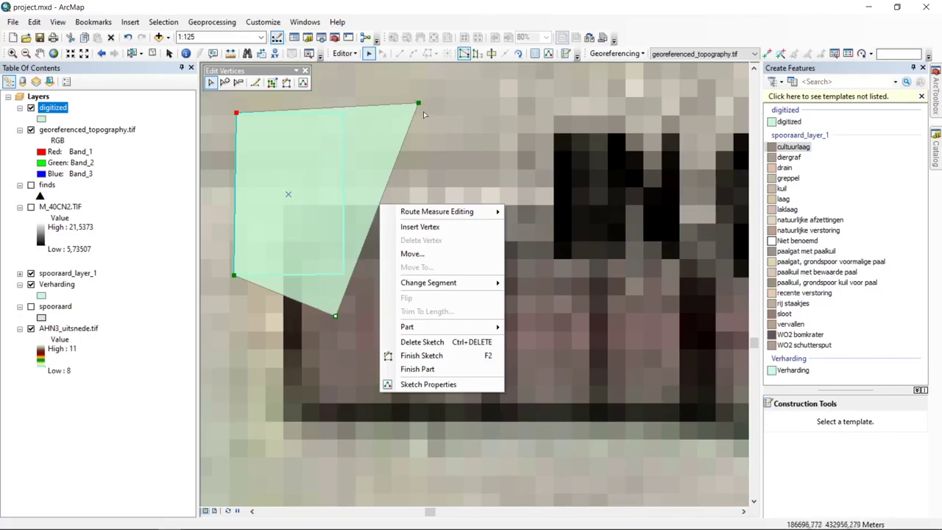
click(452, 227)
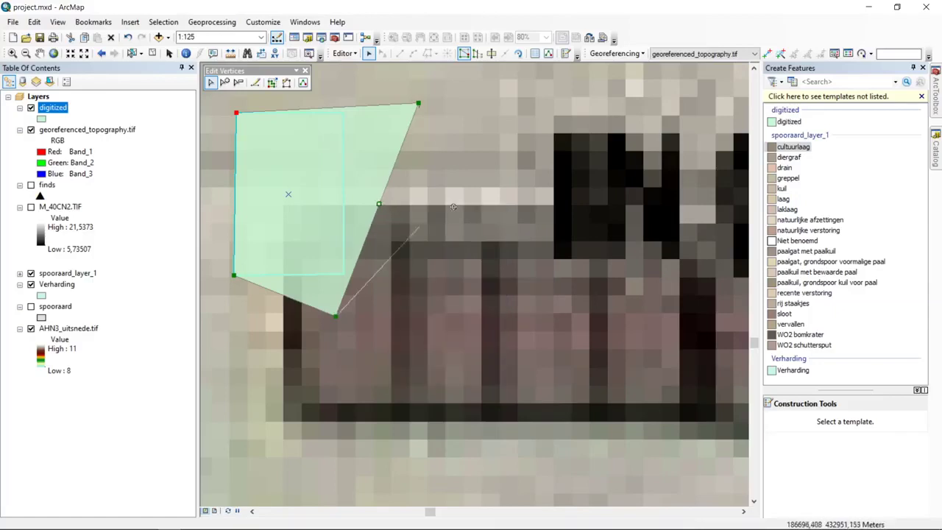
drag(452, 206, 468, 206)
right_click(415, 251)
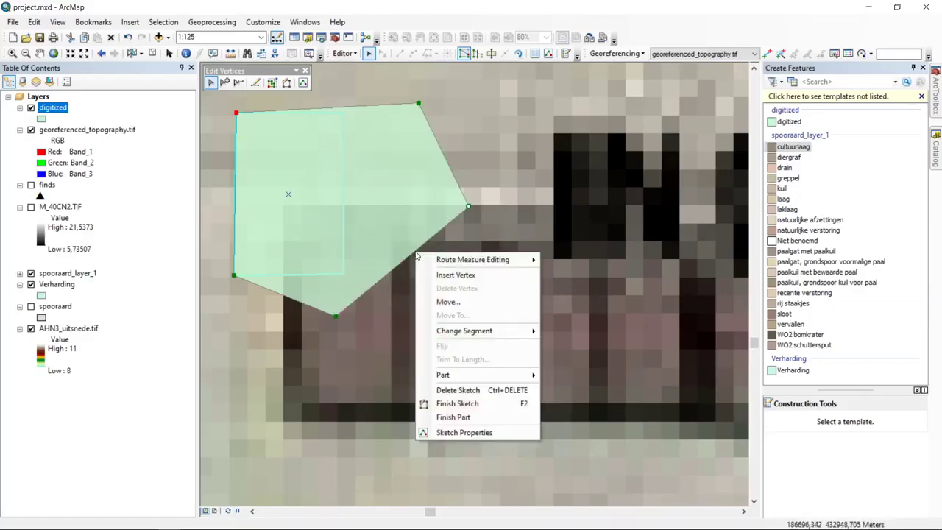
click(475, 274)
drag(415, 251, 369, 220)
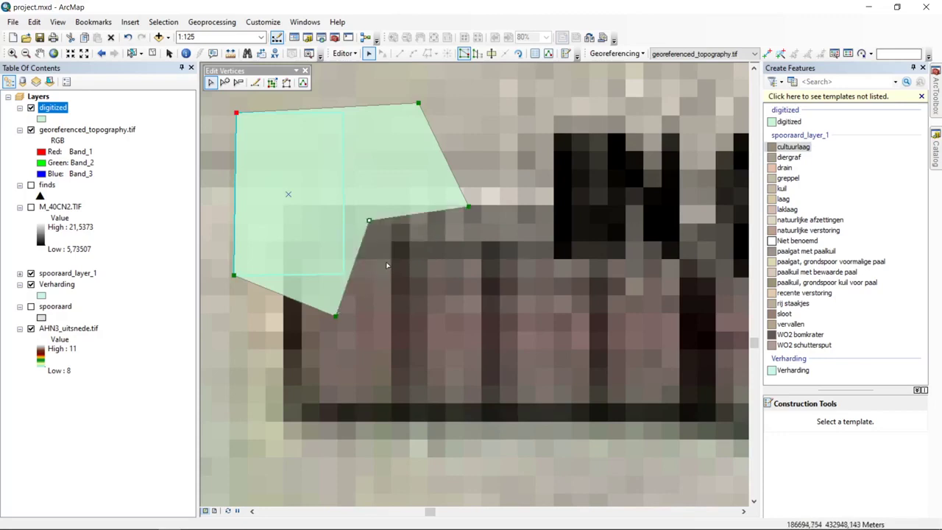
right_click(407, 211)
click(399, 218)
right_click(399, 218)
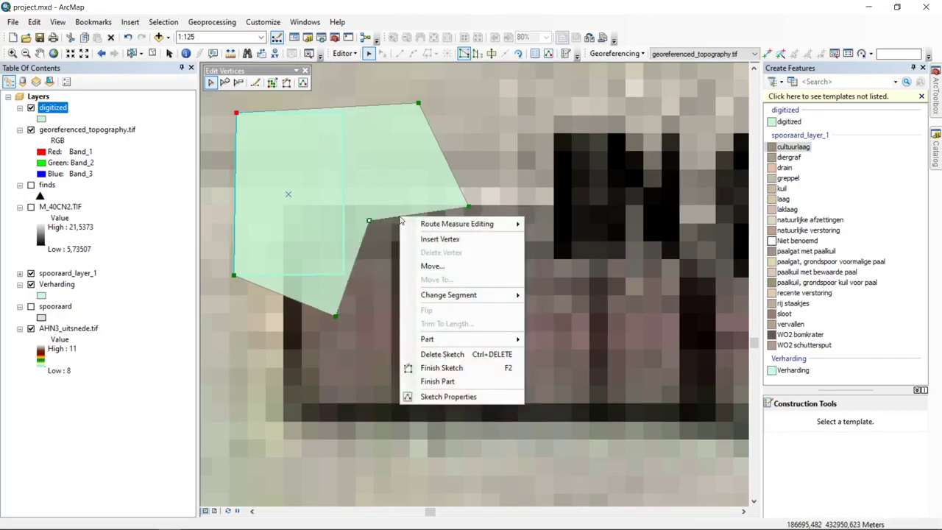
click(453, 117)
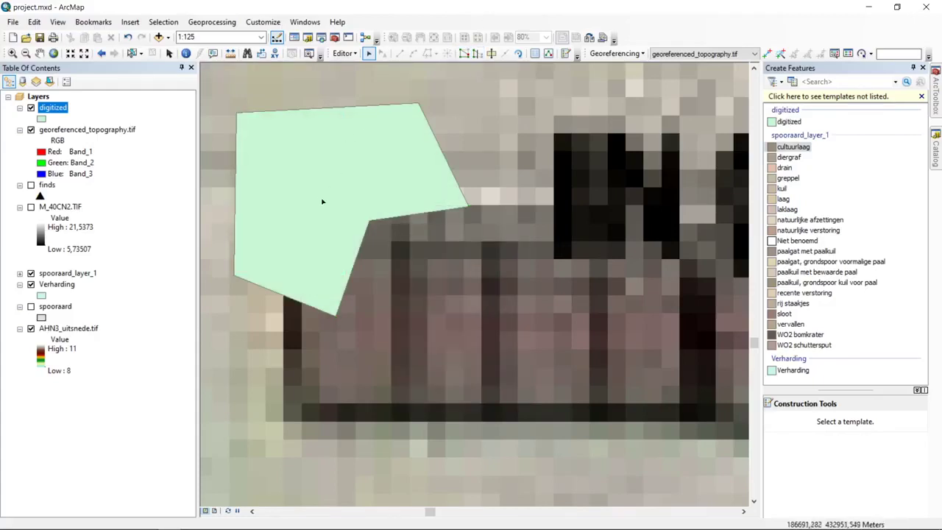
click(345, 160)
drag(345, 160, 388, 206)
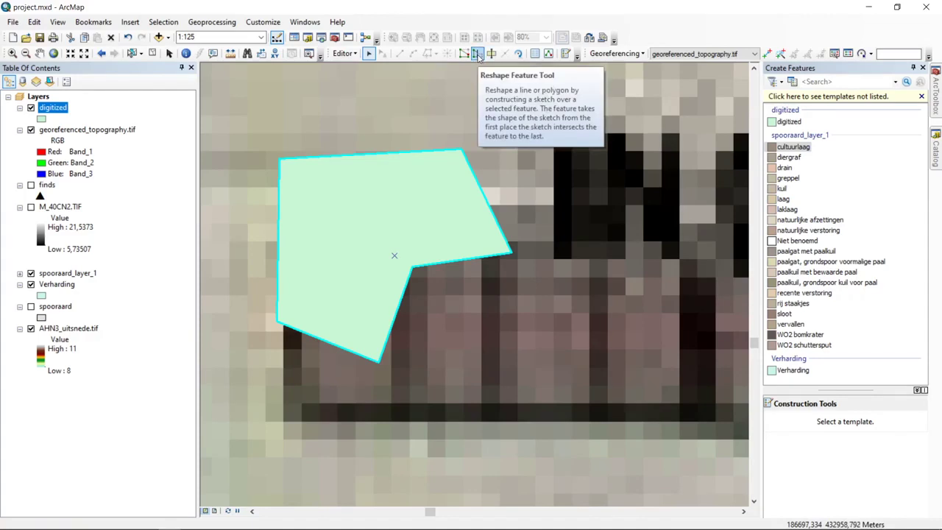
- Reshape the polygon's top edge with a line drawn across it using the Reshape Feature Tool
click(477, 55)
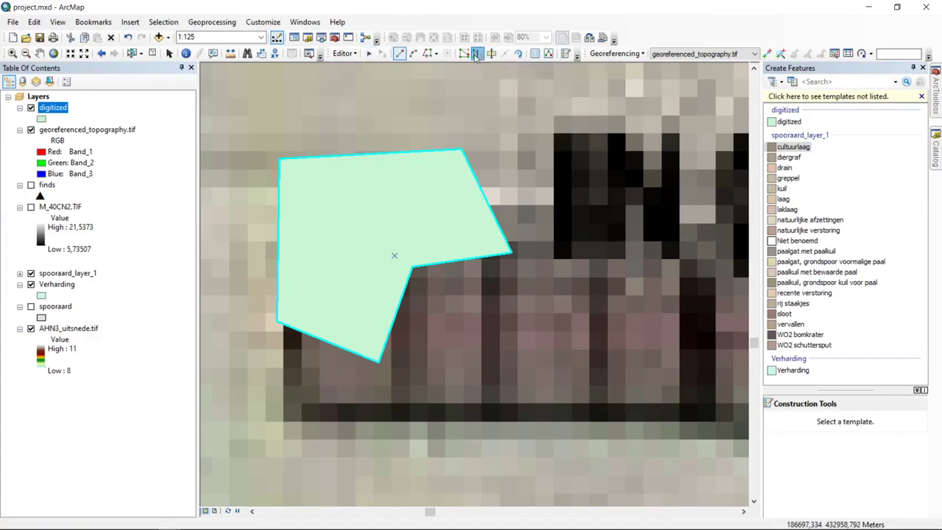
click(397, 130)
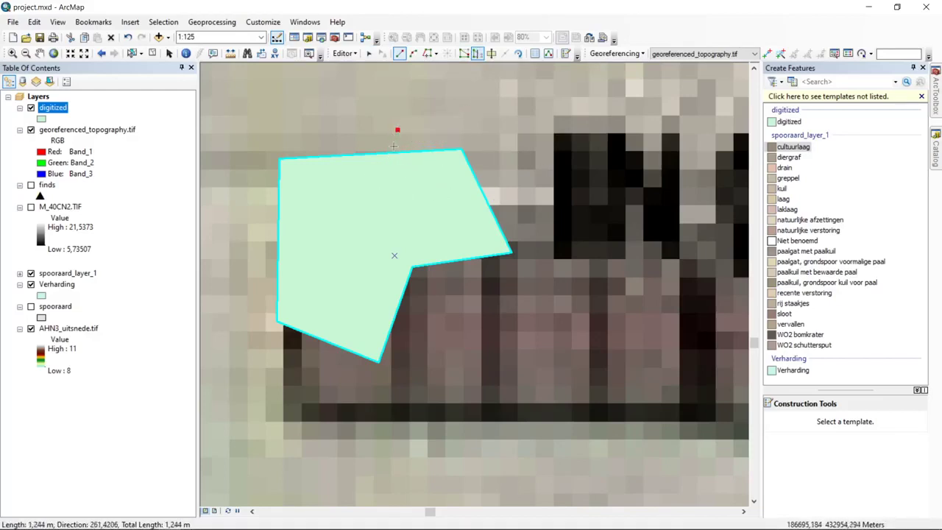
click(394, 184)
click(413, 197)
click(427, 188)
click(433, 177)
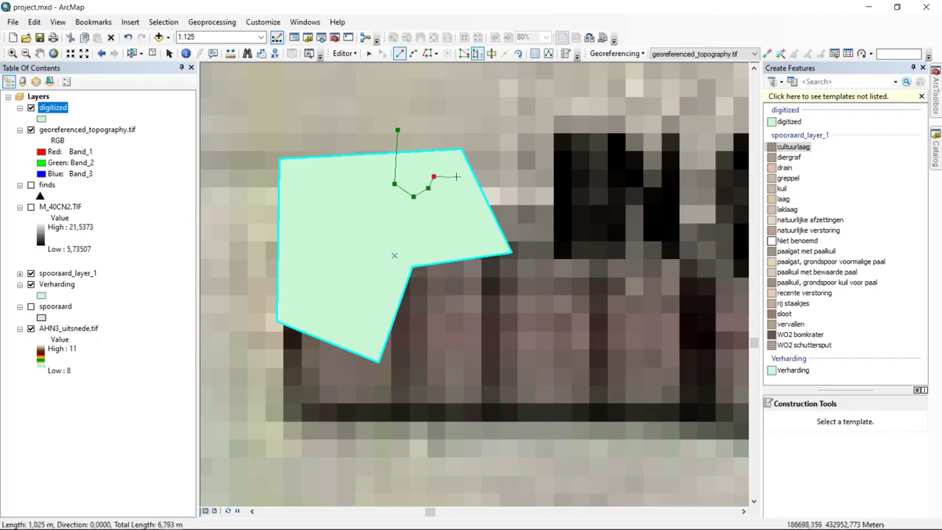
click(459, 178)
click(471, 189)
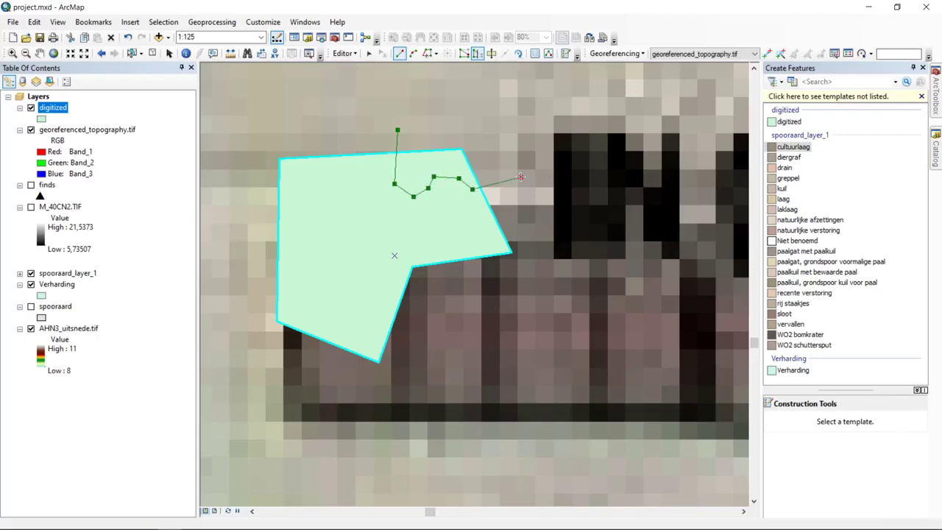
right_click(520, 177)
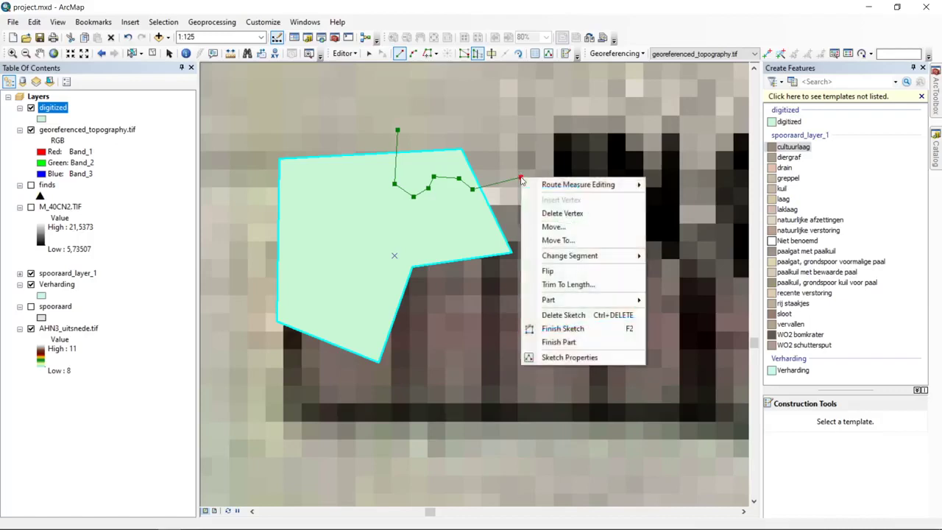
click(563, 328)
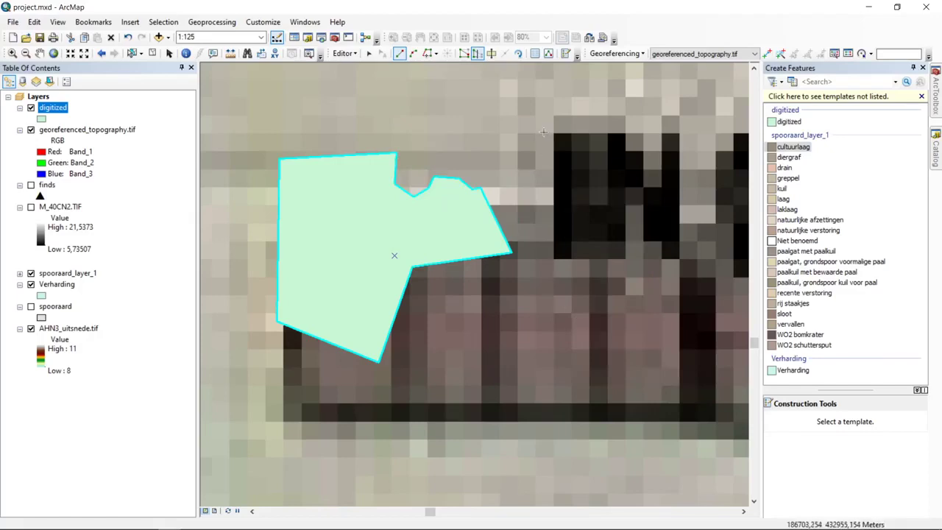
- Reshape the upper-right corner into a straight corner snapped to the top edge vertex
click(451, 225)
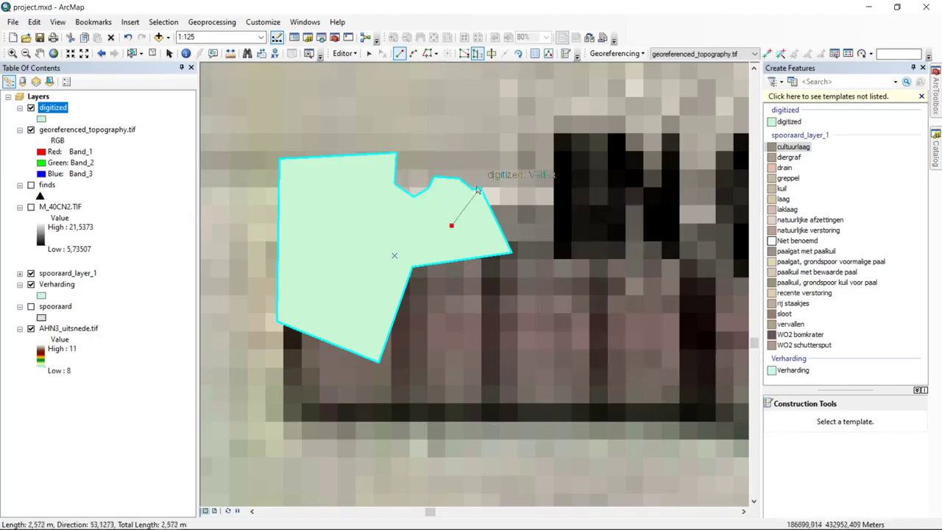
click(479, 188)
click(475, 140)
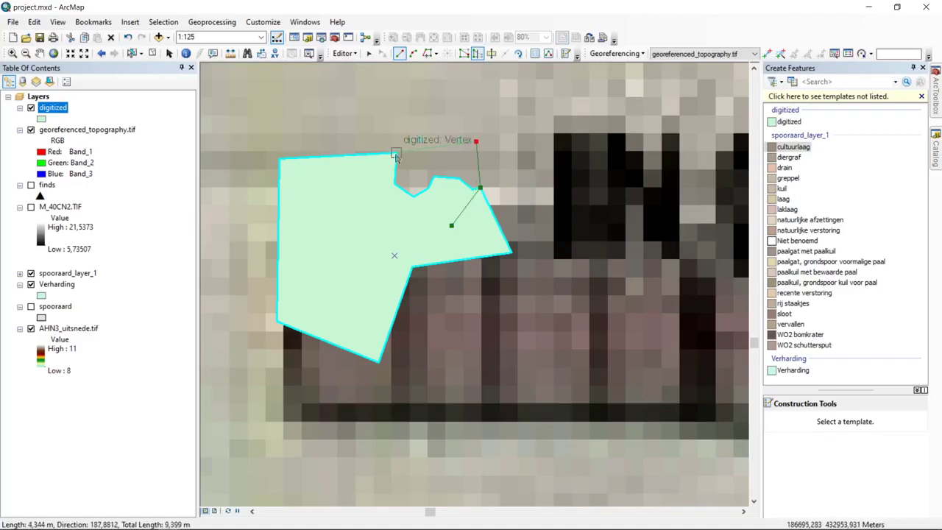
click(396, 154)
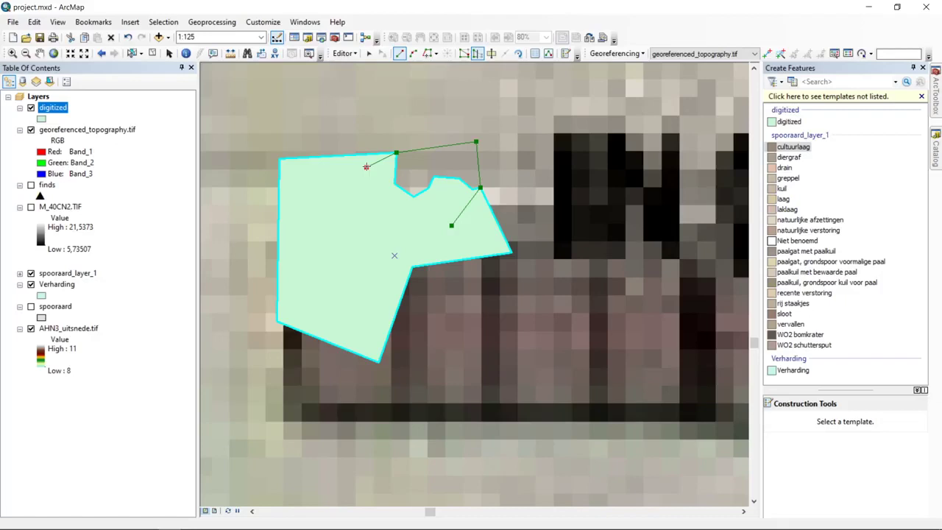
right_click(365, 167)
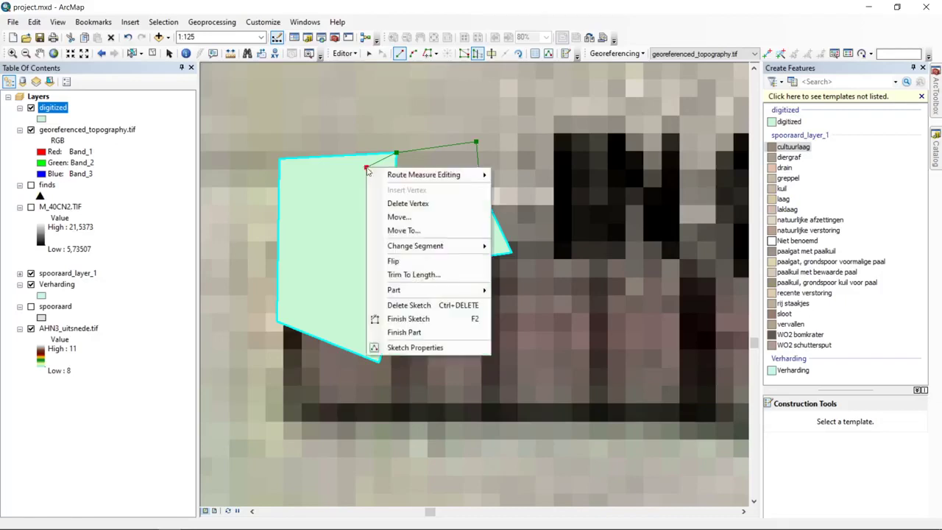
click(414, 319)
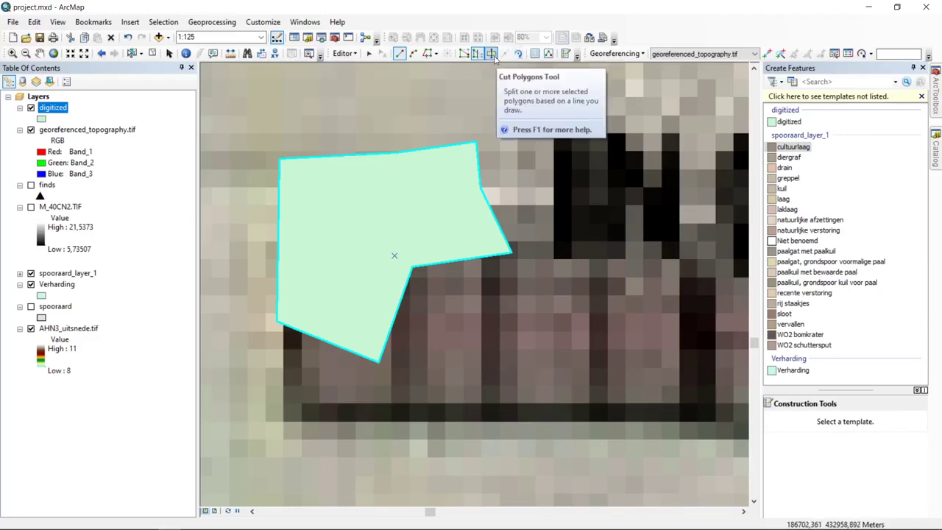
- Cut the house polygon in two with a vertical line using the Cut Polygons Tool
click(491, 54)
click(329, 105)
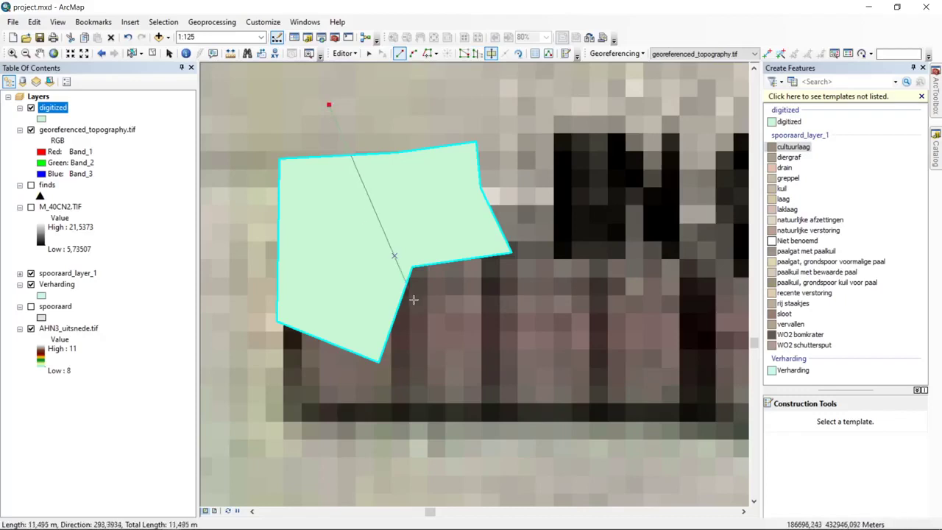
click(434, 309)
right_click(480, 308)
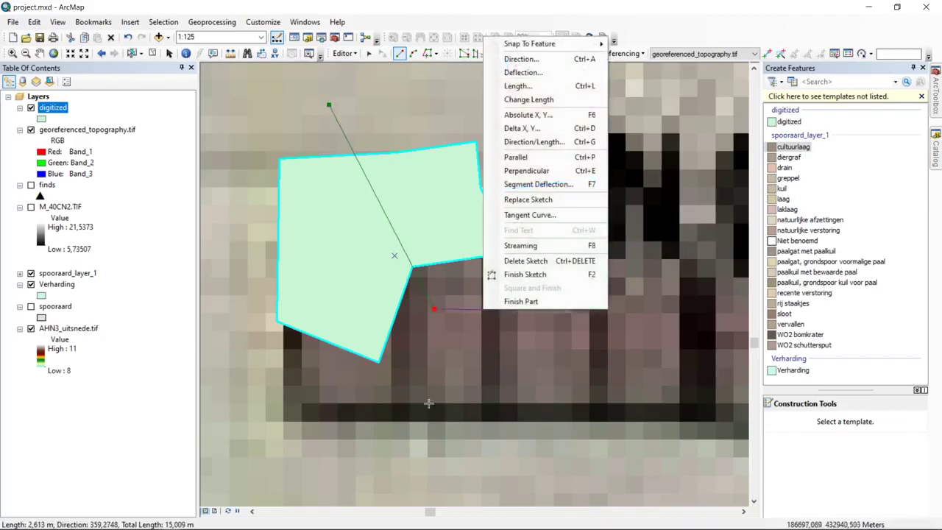
click(544, 275)
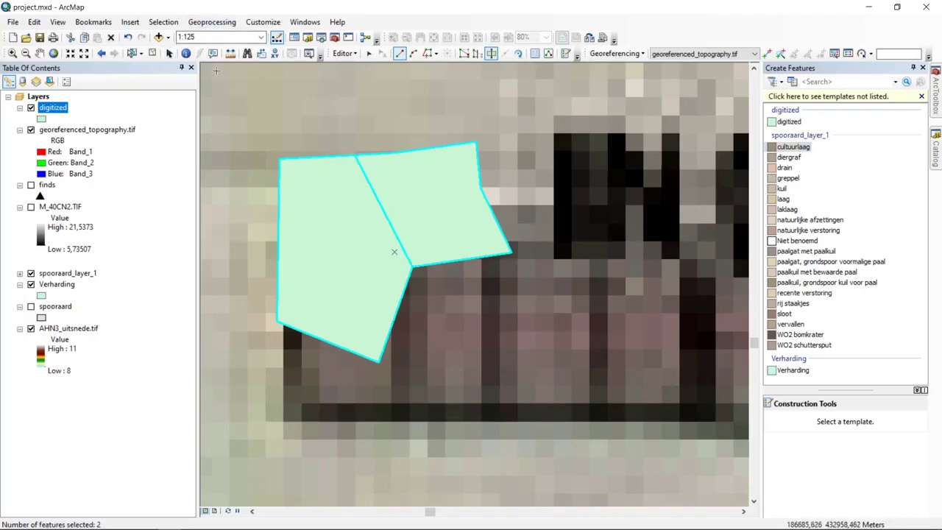
- Move the right piece up-right onto the dark building and the left piece up-left
click(369, 53)
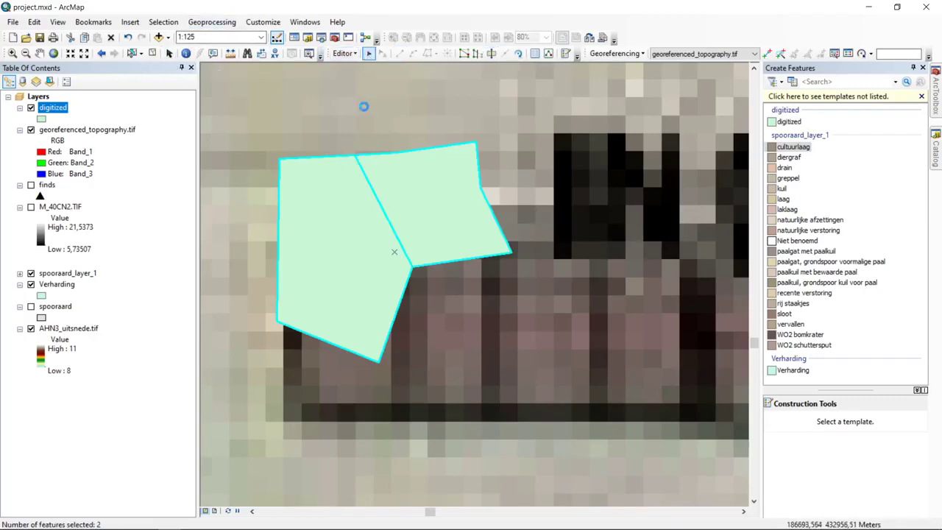
click(364, 106)
click(412, 179)
drag(392, 202, 479, 139)
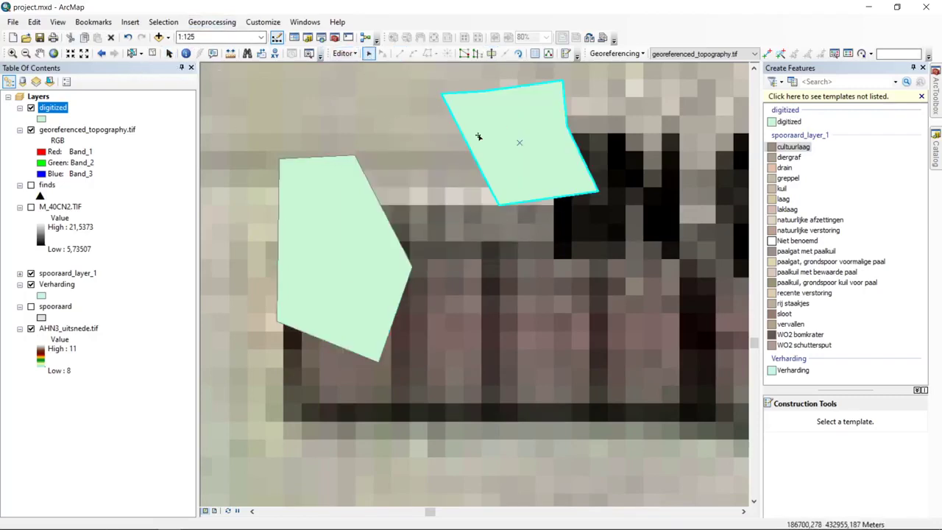
click(312, 213)
drag(357, 237, 330, 188)
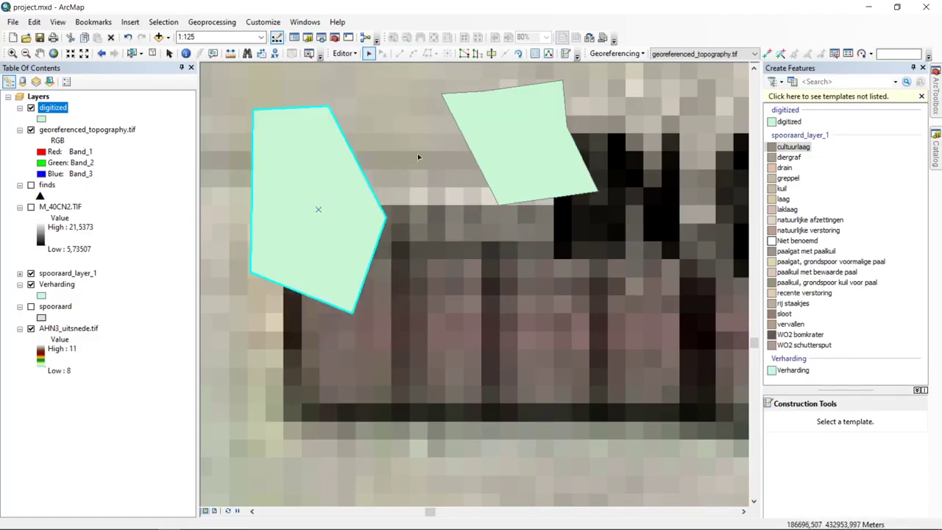
right_click(61, 110)
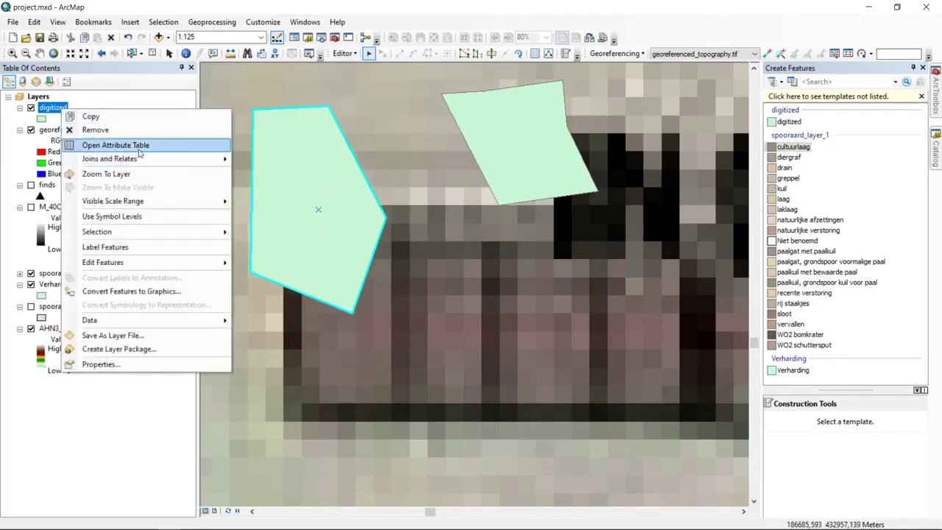
click(115, 145)
drag(342, 164, 593, 267)
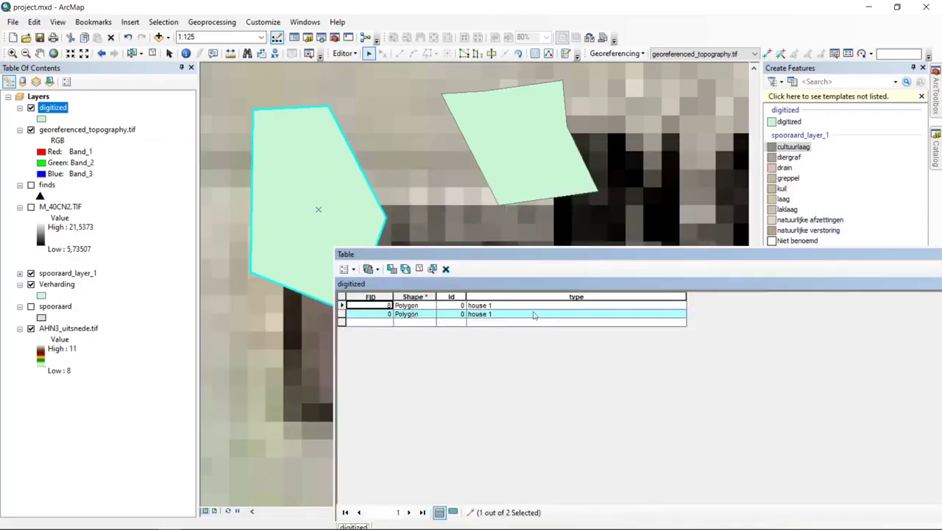
double_click(798, 256)
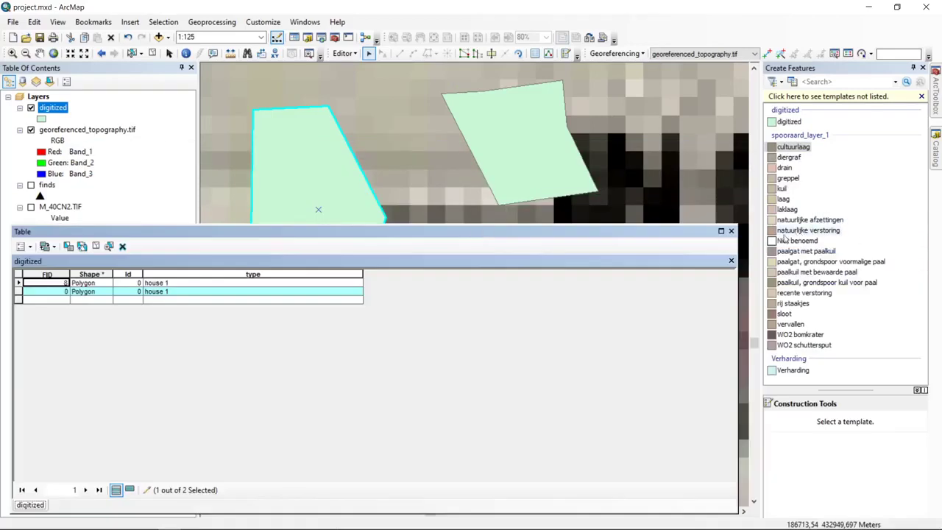
click(736, 230)
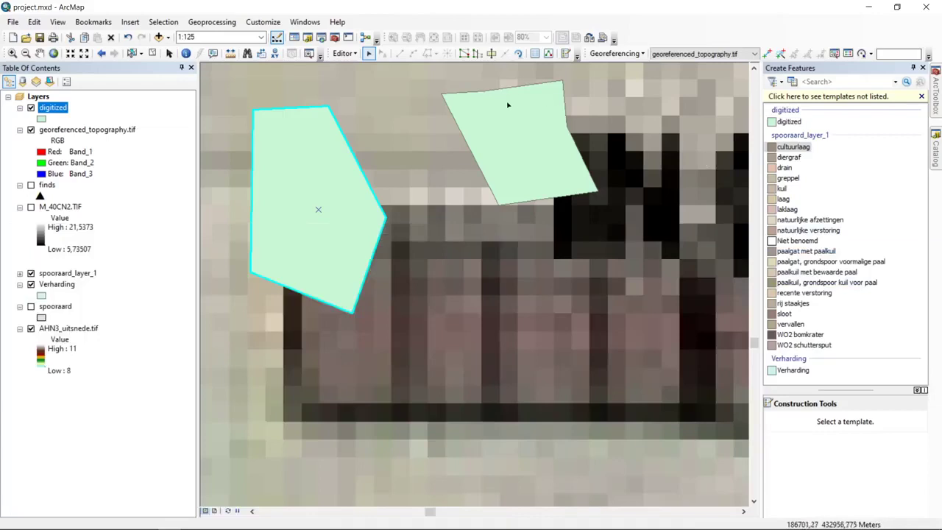
click(519, 54)
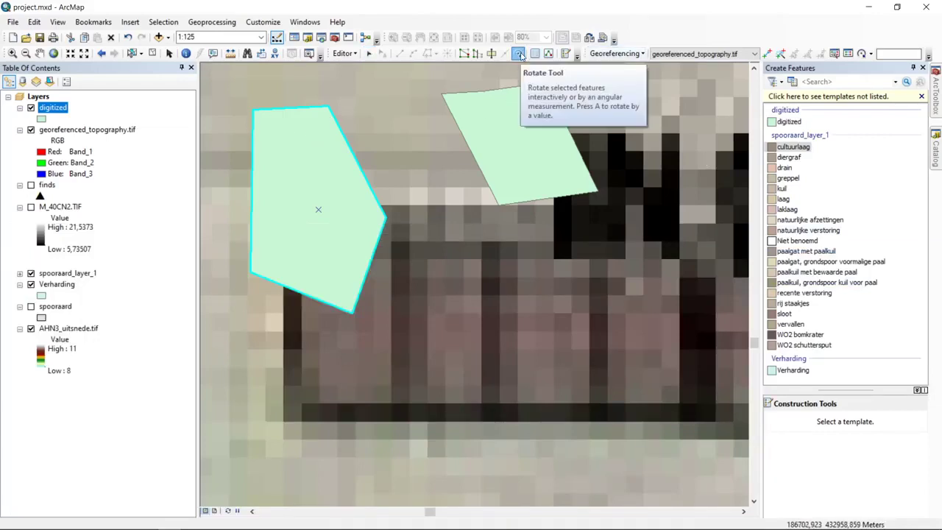
- Undo the rotations to restore the original rectangle and pick the digitized polygon template
drag(326, 126, 317, 304)
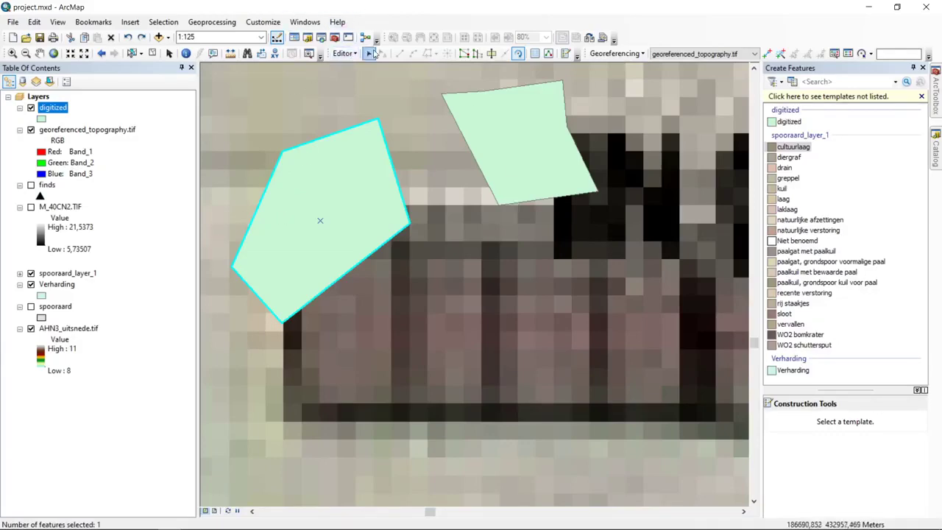
drag(313, 89, 389, 117)
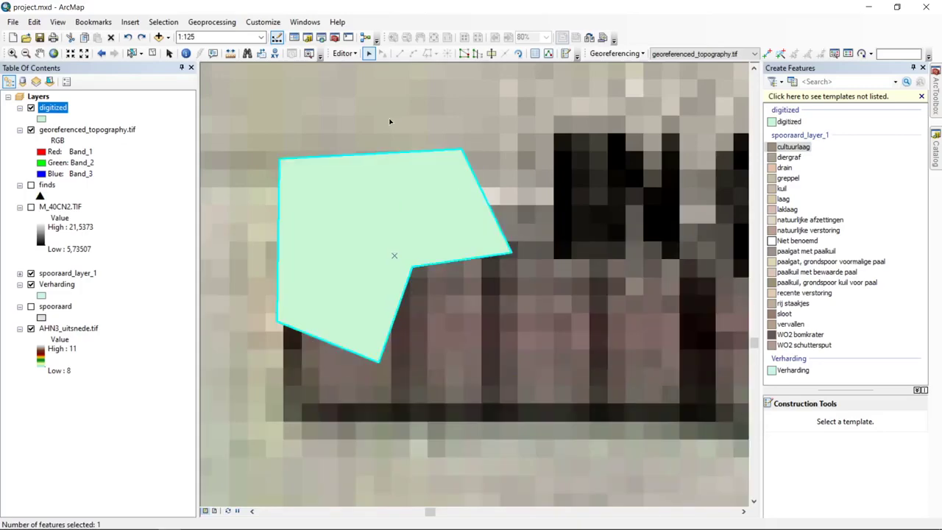
key(ctrl+z)
key(ctrl+z)
key(ctrl+z)
key(ctrl+z)
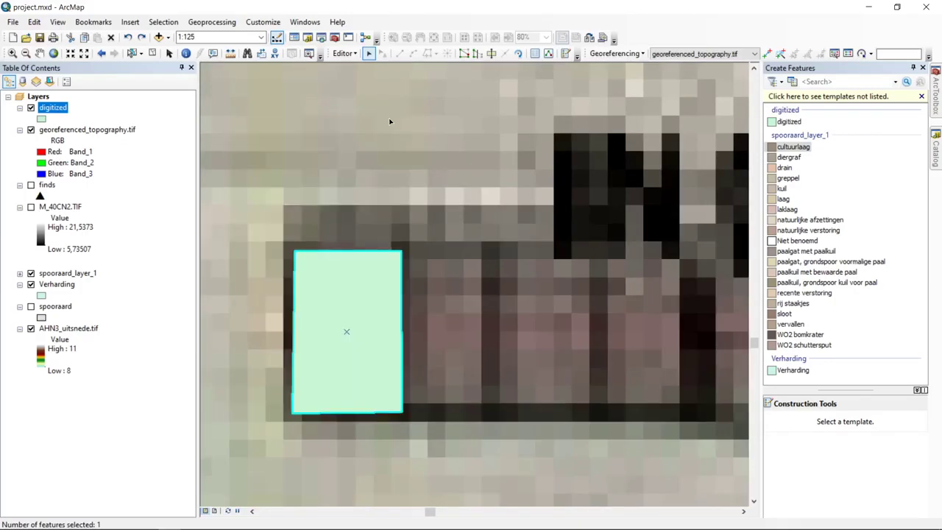
click(789, 121)
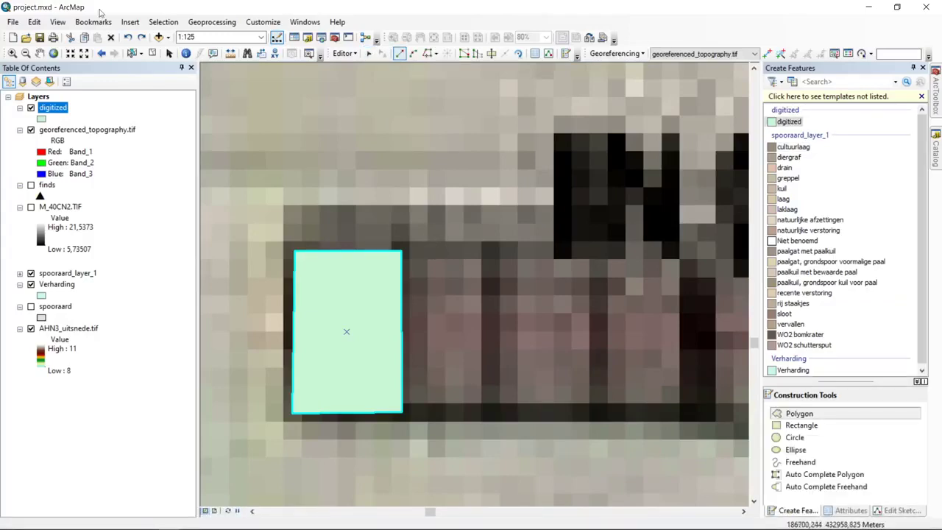
- Zoom to the road junction and start the road polygon with vertices along its lower edges
click(25, 53)
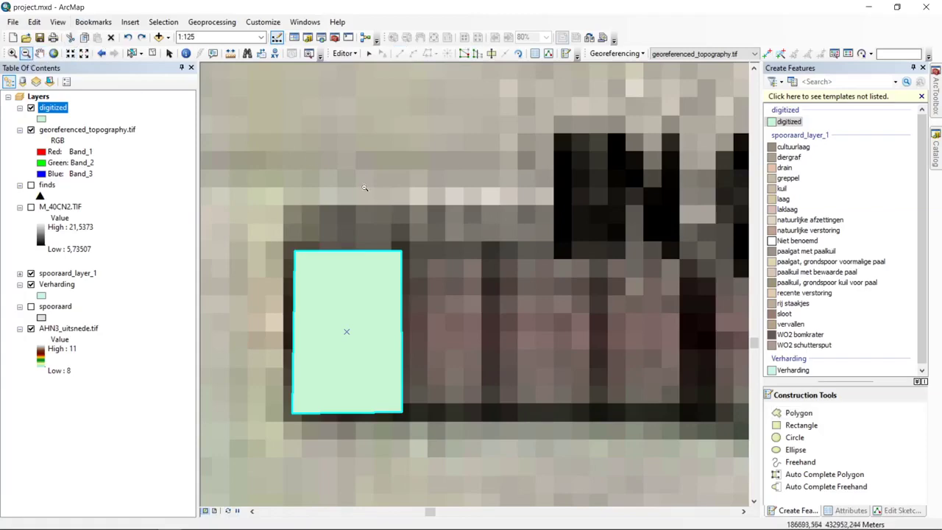
click(389, 231)
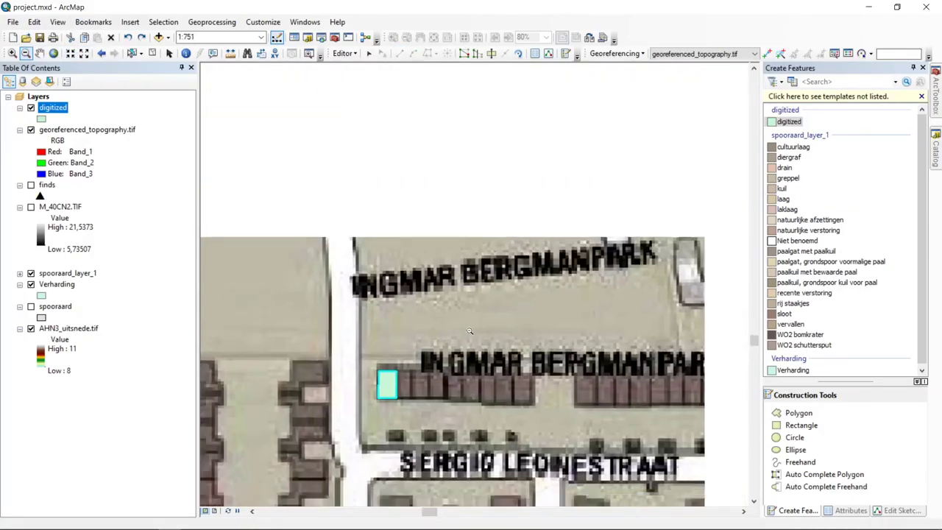
scroll(485, 262, down, 3)
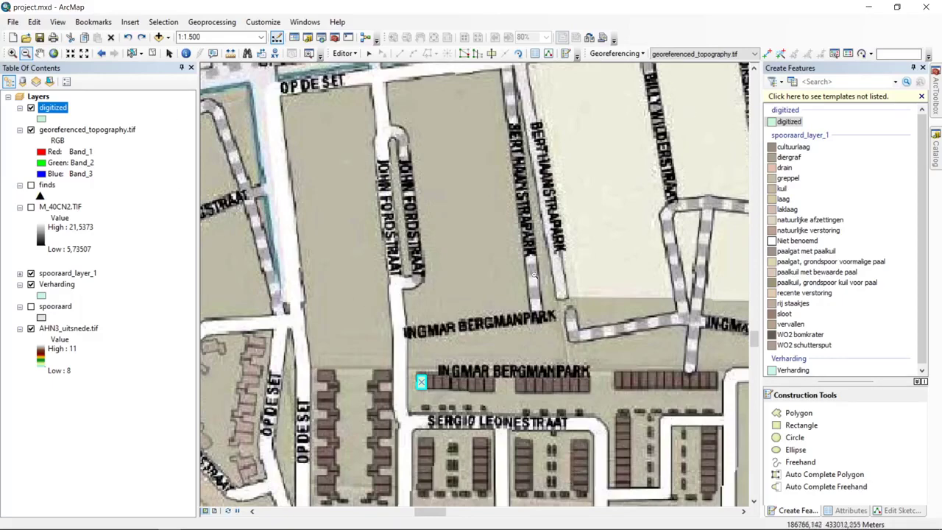
scroll(414, 283, up, 3)
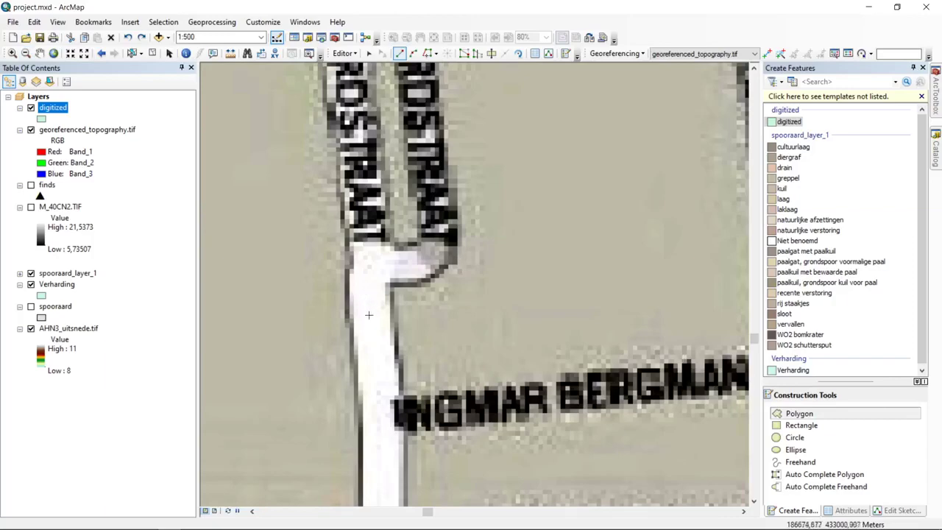
click(346, 295)
click(408, 284)
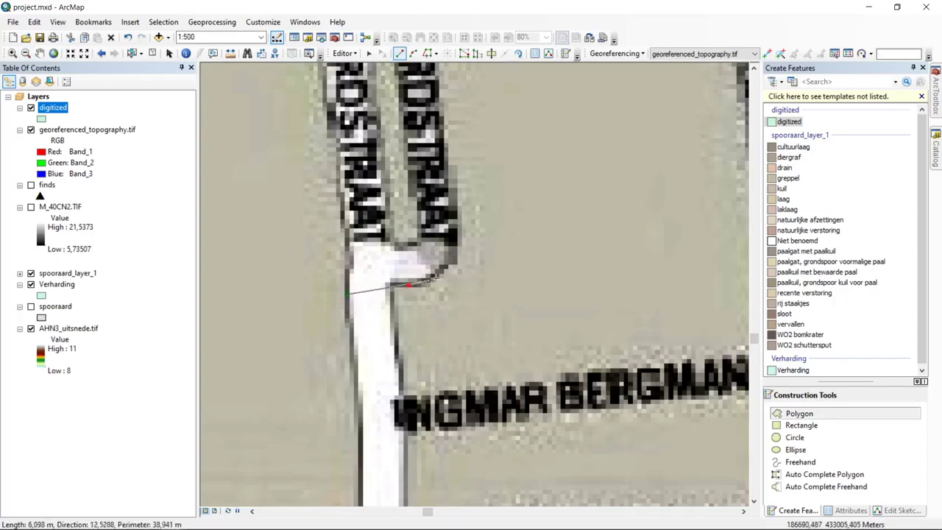
click(441, 270)
click(457, 192)
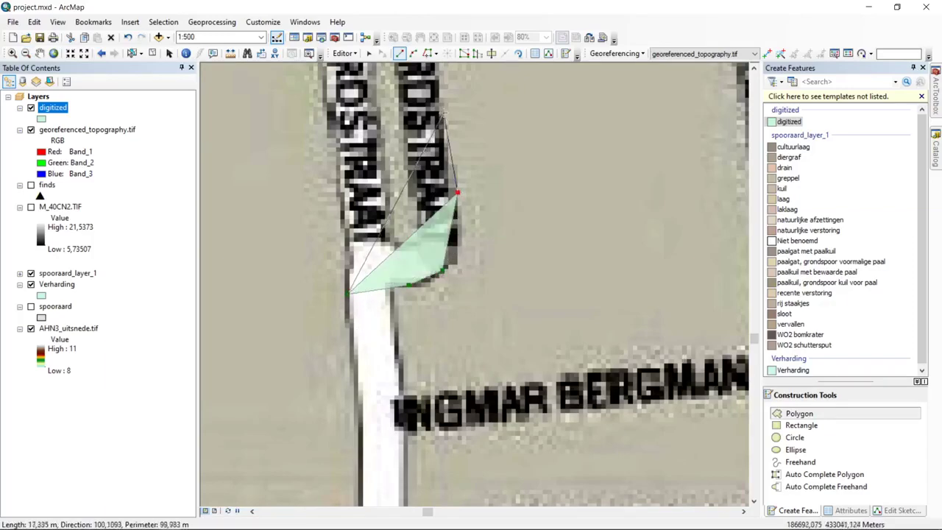
key(Up)
- Trace the road's right edge, rounded top and left edge, then finish the road polygon
click(482, 316)
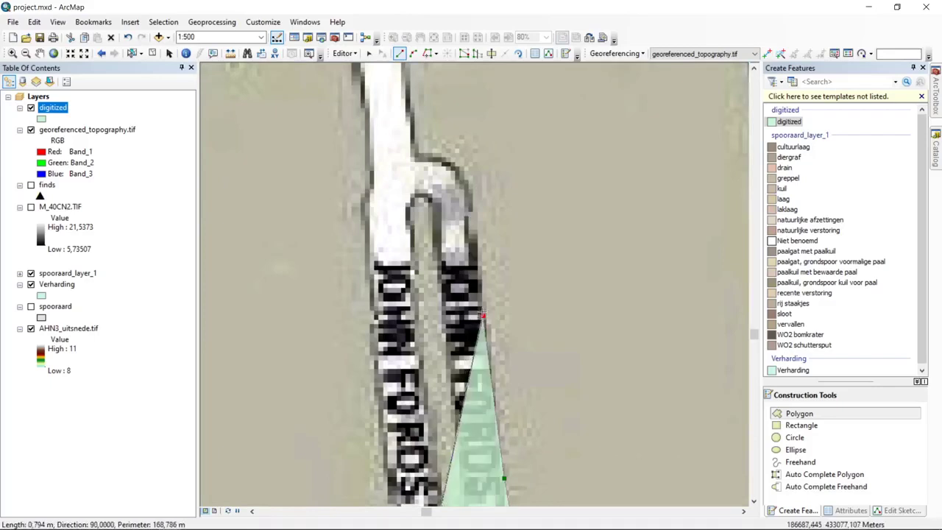
click(473, 215)
click(457, 171)
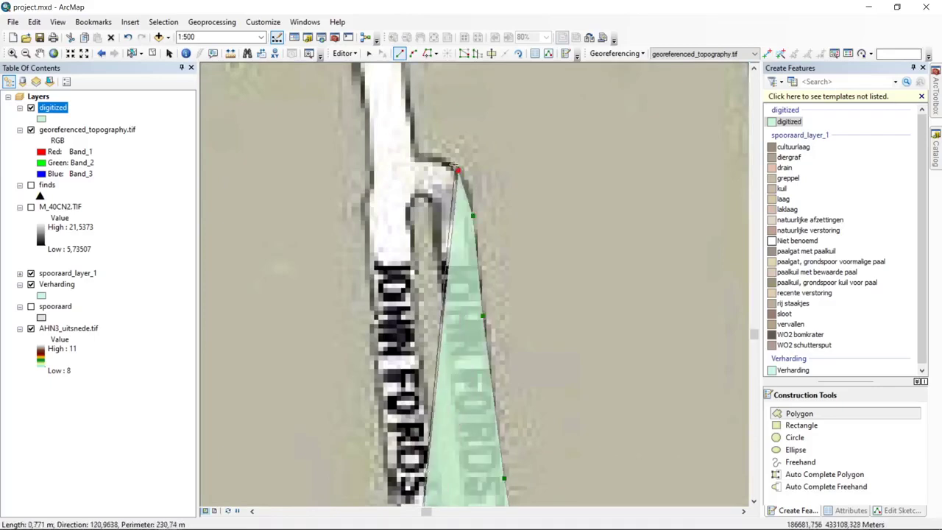
click(434, 156)
click(417, 155)
click(367, 162)
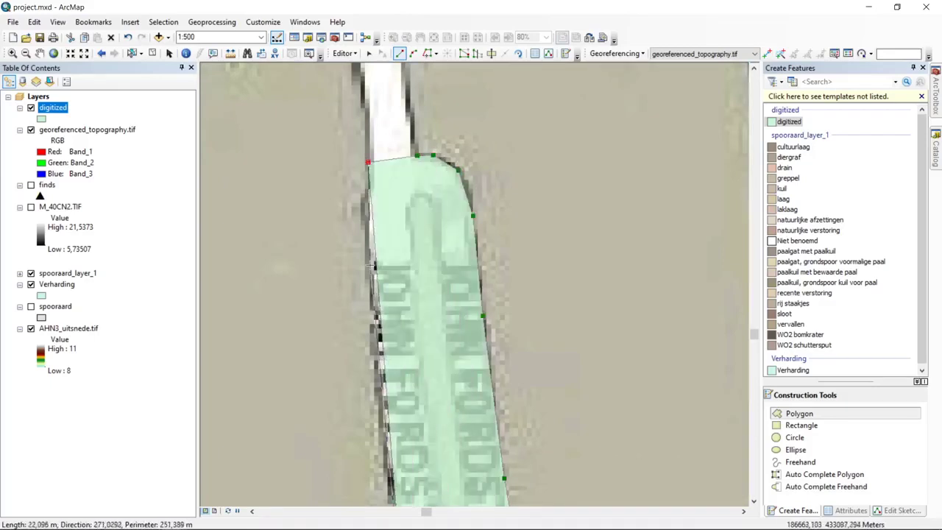
key(Down)
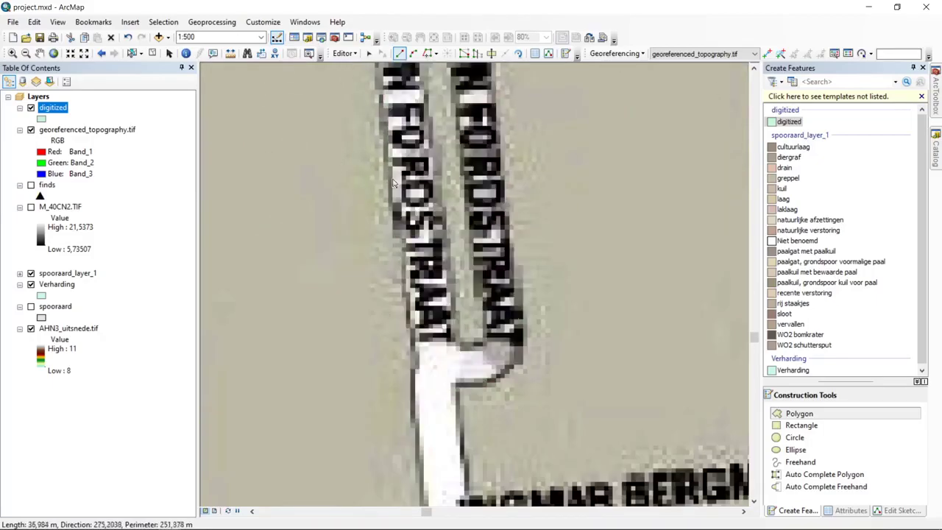
click(384, 179)
right_click(397, 218)
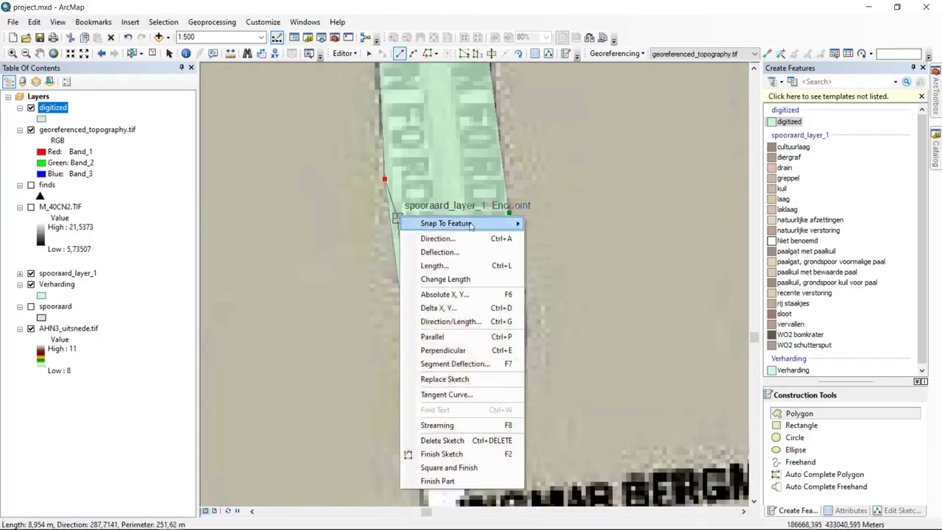
click(441, 454)
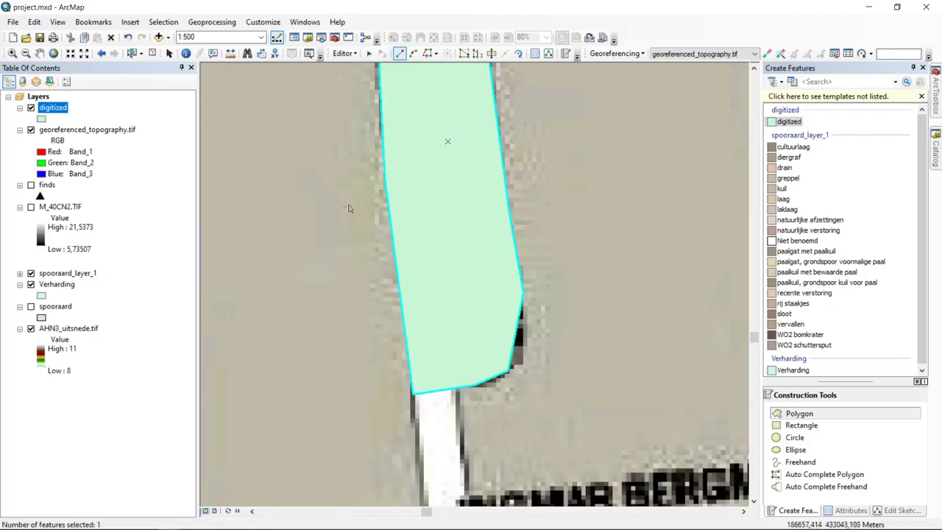
key(Up)
- Enter 'road' in the new road polygon's type cell and close the attribute table
right_click(53, 113)
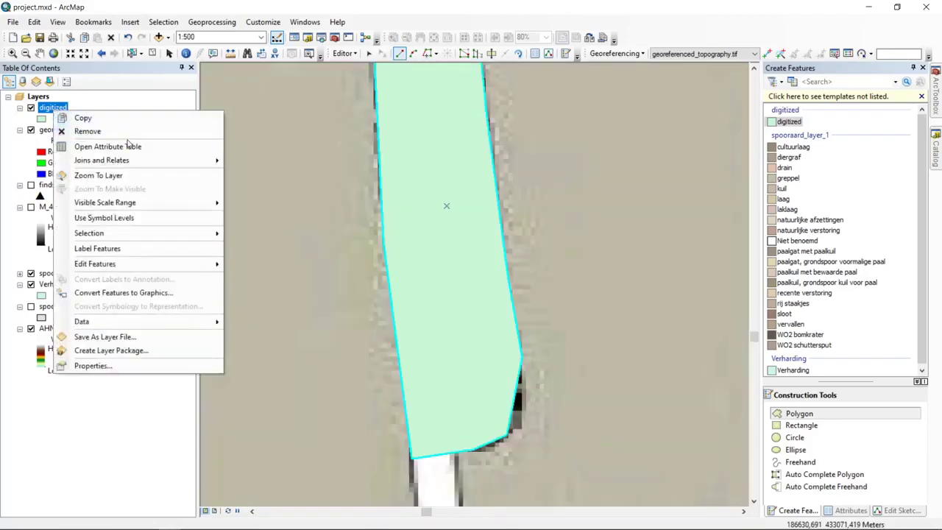
click(139, 144)
click(229, 292)
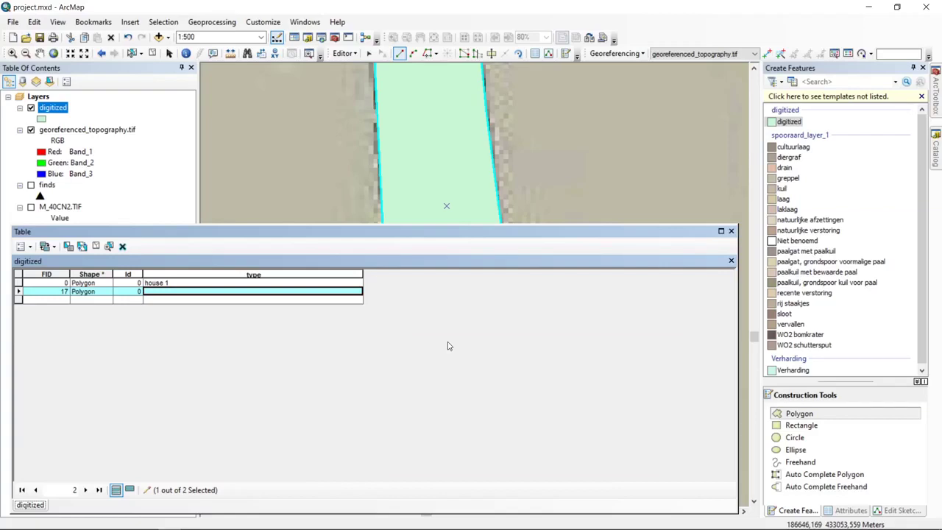
text(road 1)
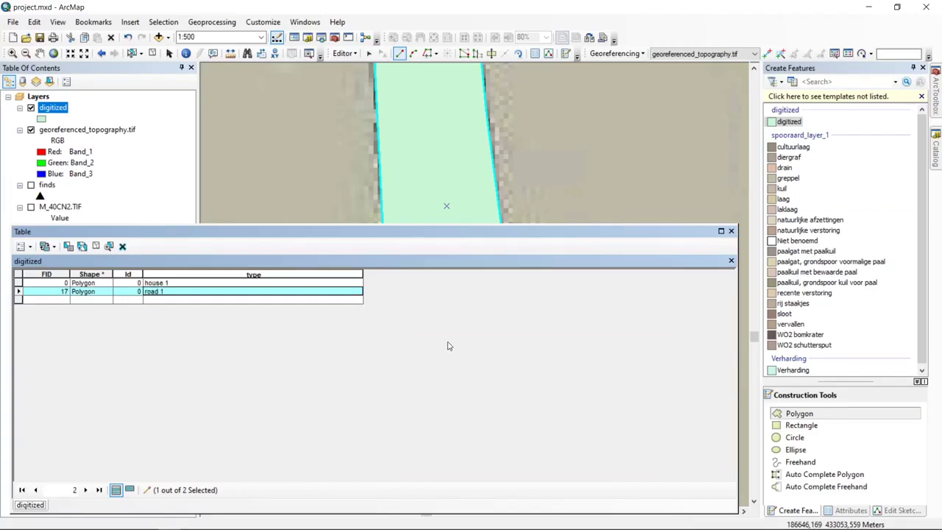
click(730, 230)
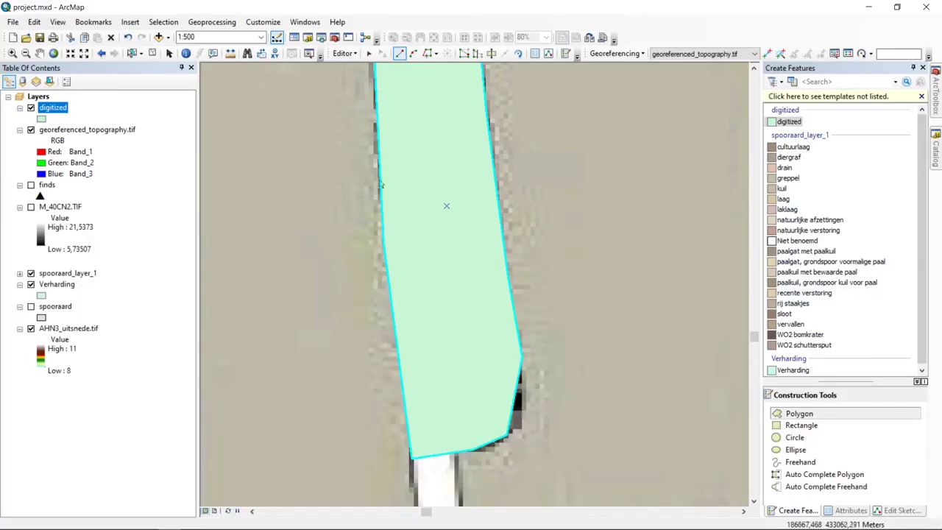
scroll(412, 217, up, 3)
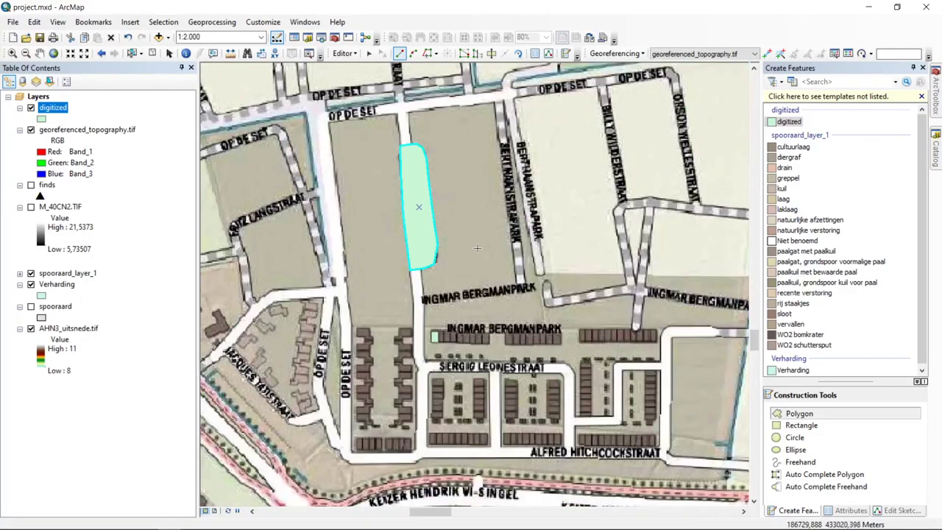
scroll(446, 270, down, 3)
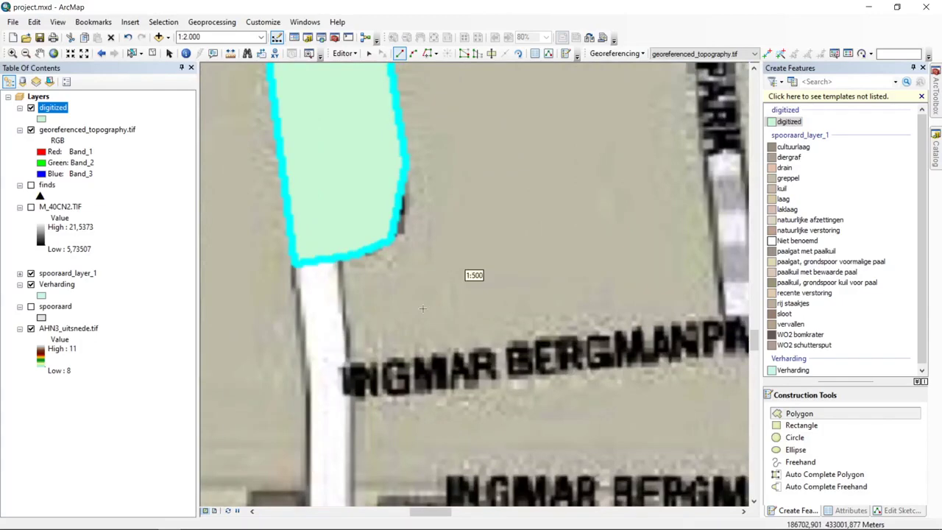
- Zoom back to the house rectangle and place the second house's first vertex beside its top-right corner
drag(422, 309, 460, 147)
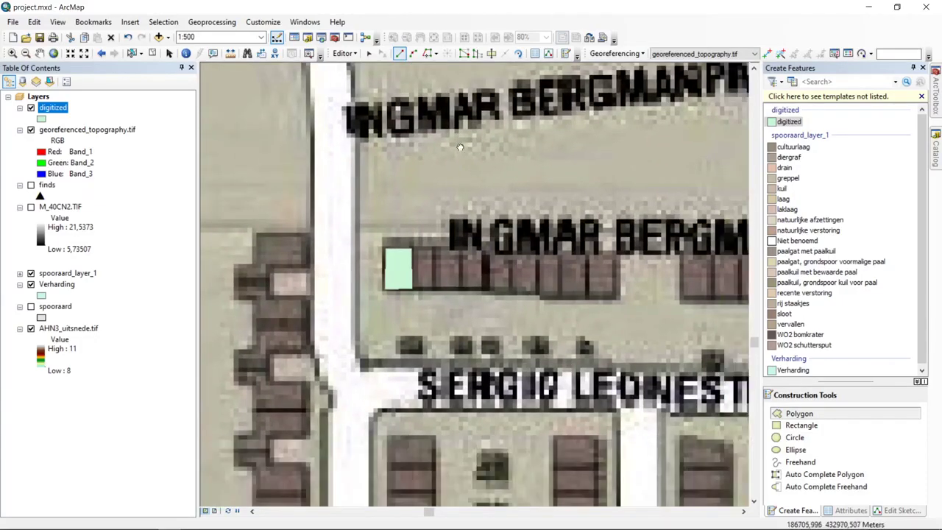
scroll(414, 324, up, 1)
scroll(413, 324, up, 2)
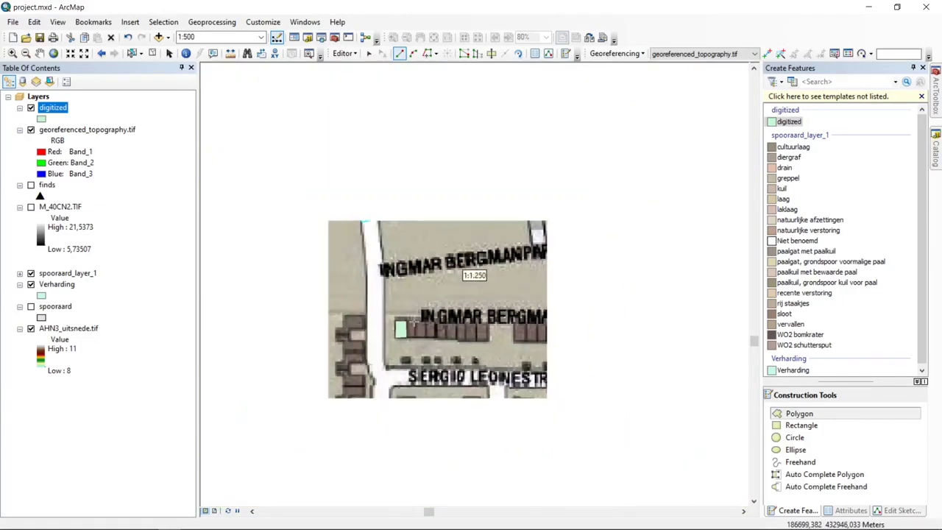
scroll(410, 323, down, 4)
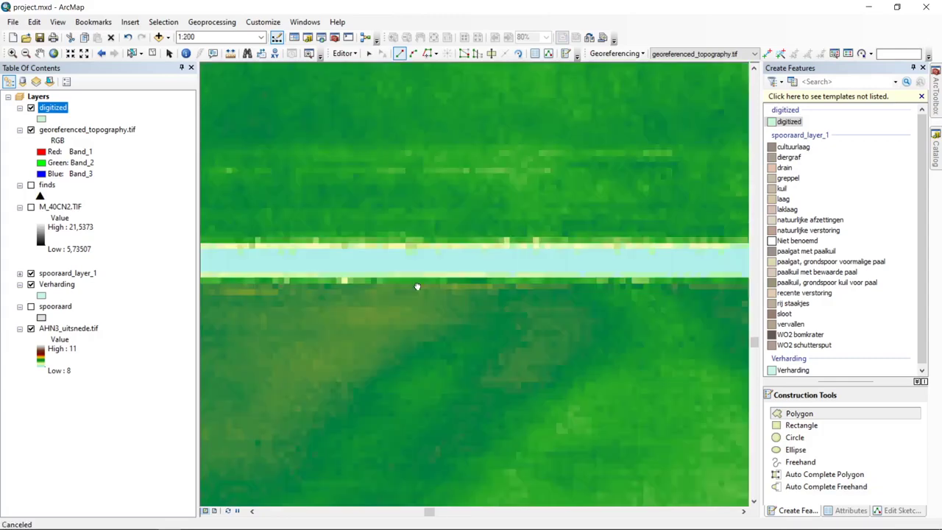
drag(417, 286, 417, 205)
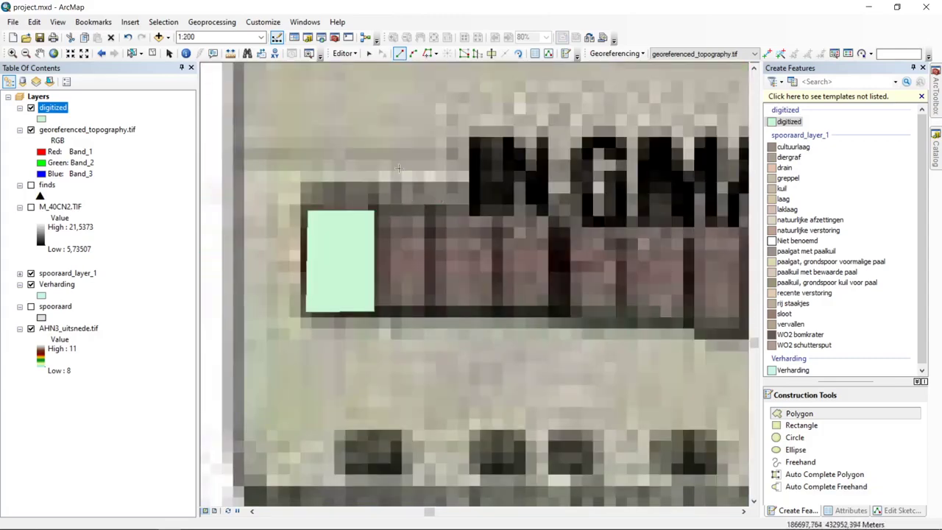
click(429, 211)
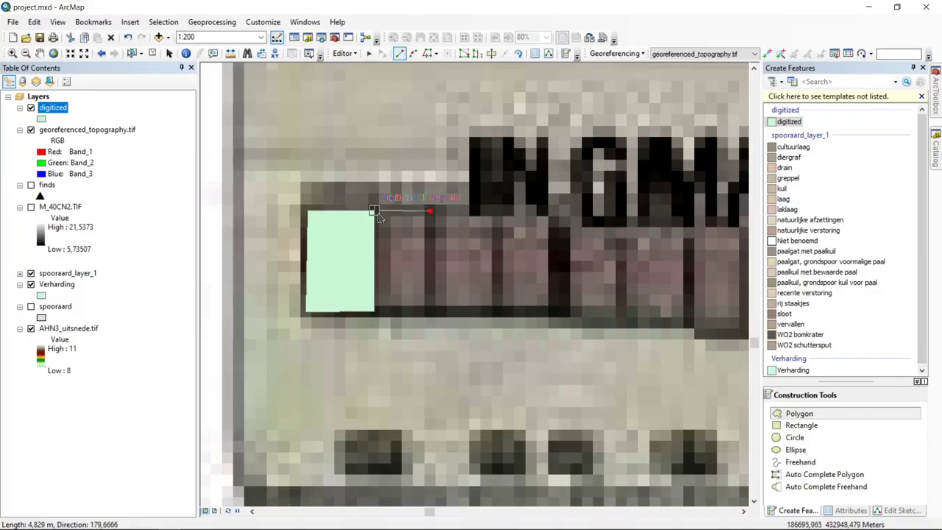
scroll(375, 215, up, 1)
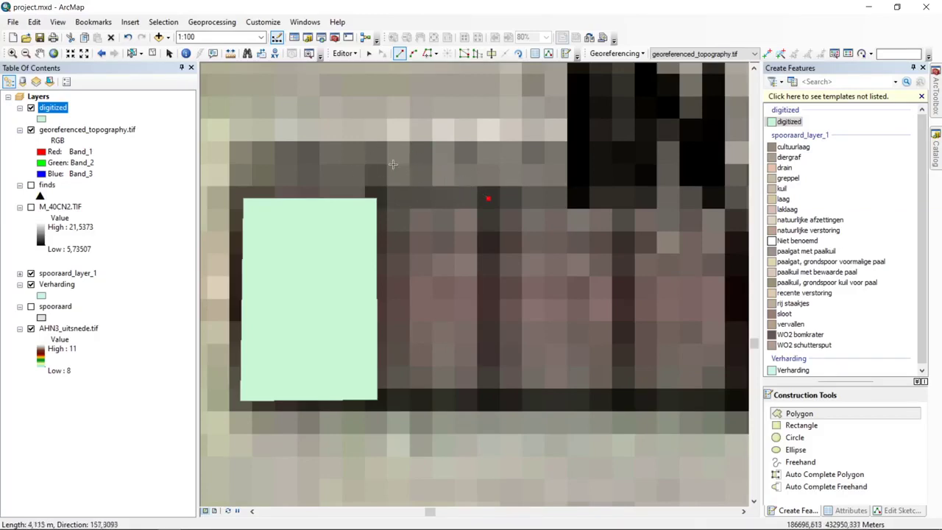
scroll(373, 202, up, 2)
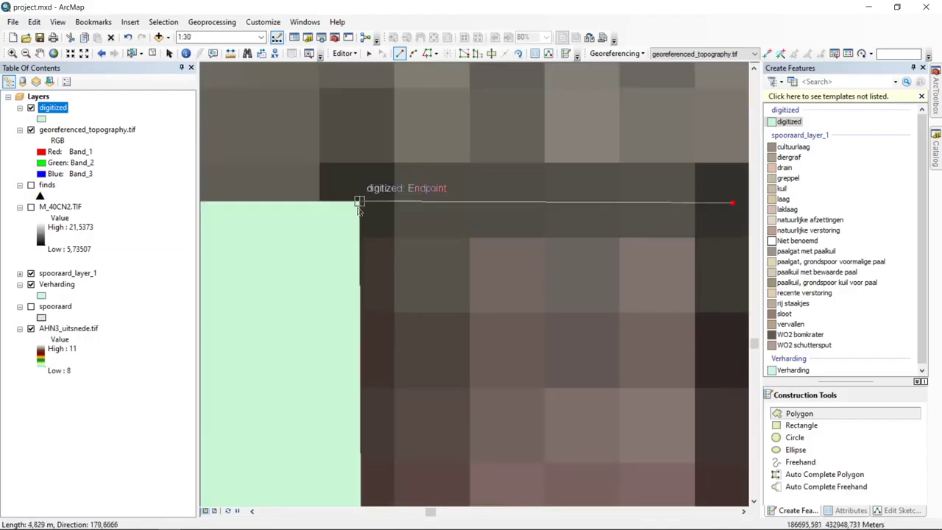
scroll(368, 208, up, 2)
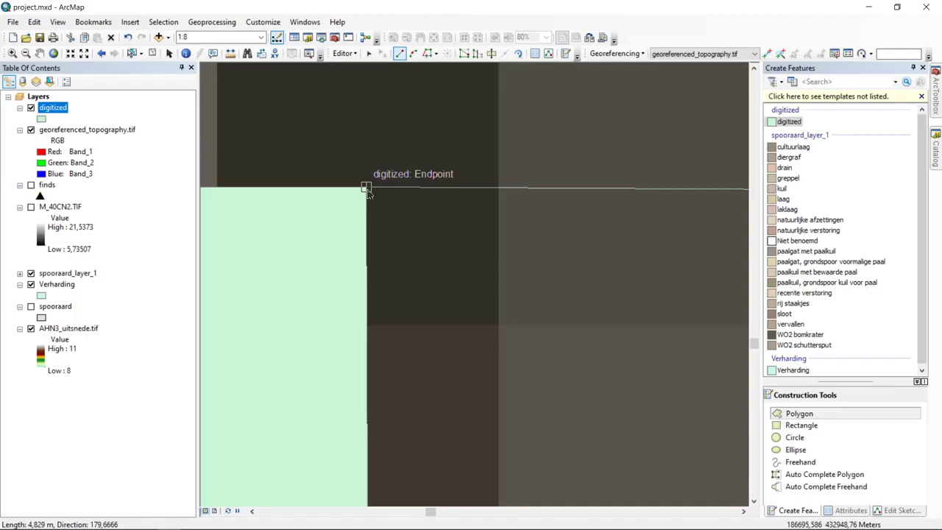
scroll(368, 191, up, 4)
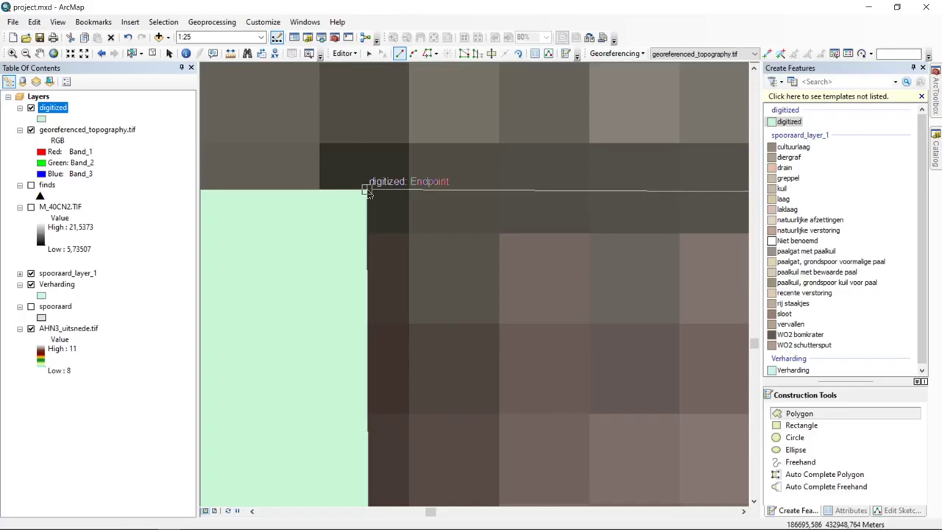
scroll(473, 273, up, 1)
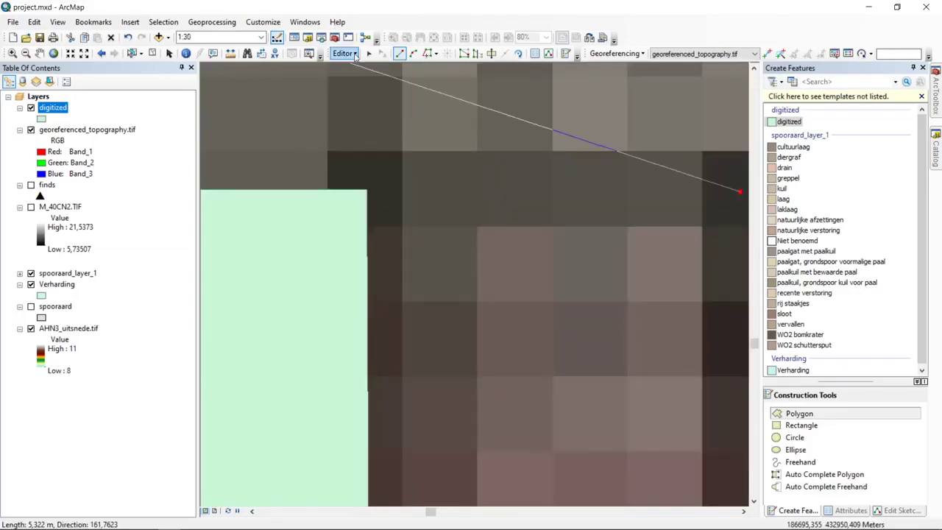
- Show the Snapping toolbar from the Editor menu and open its Snapping settings list
click(356, 56)
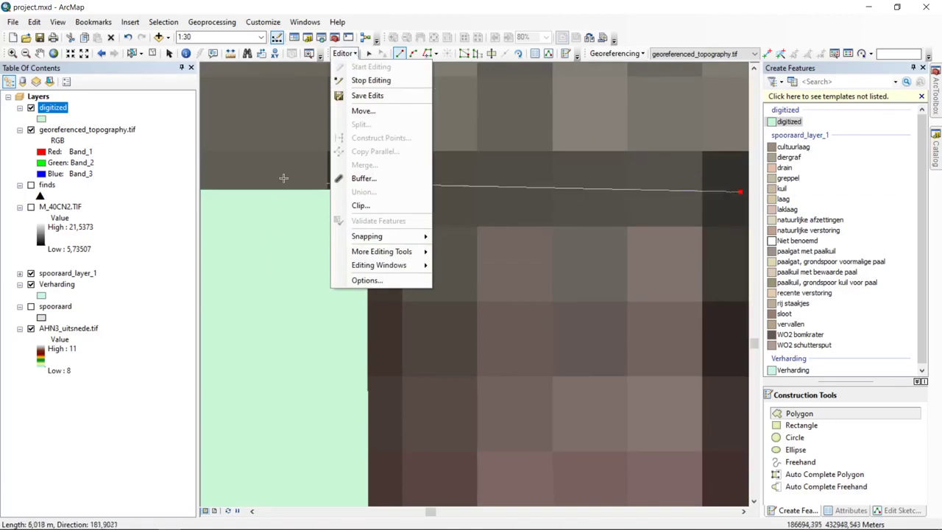
click(366, 96)
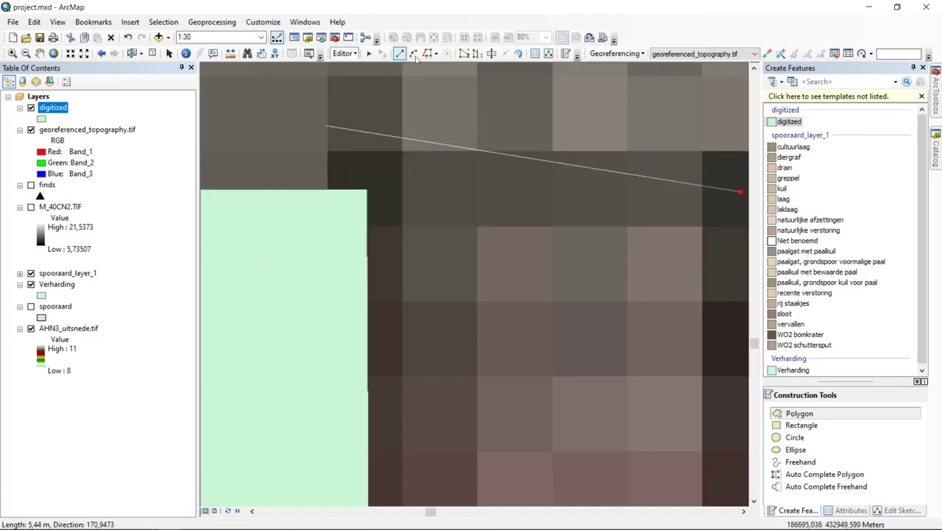
click(354, 56)
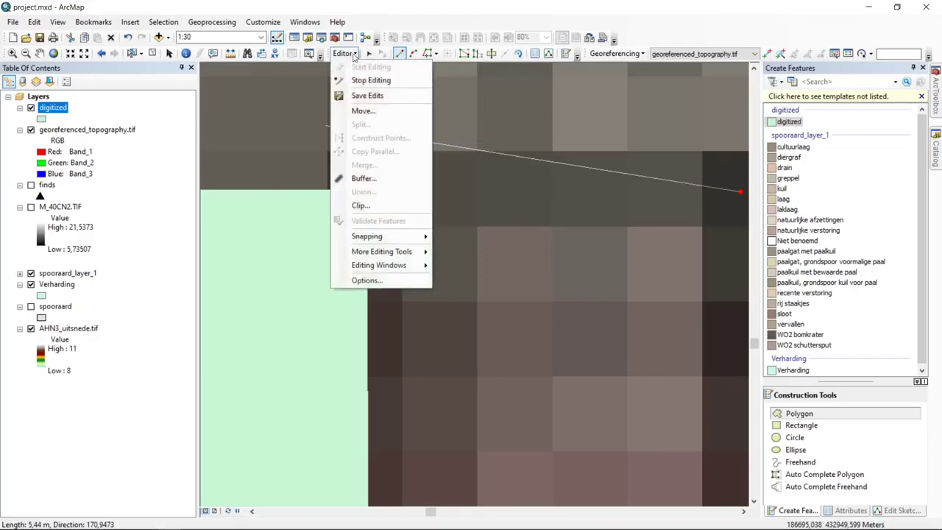
mouse_move(376, 241)
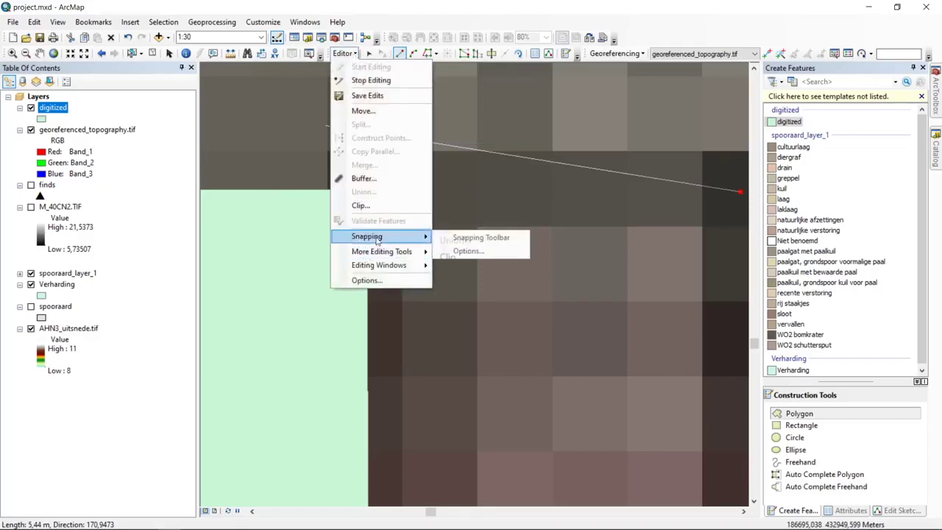
click(506, 238)
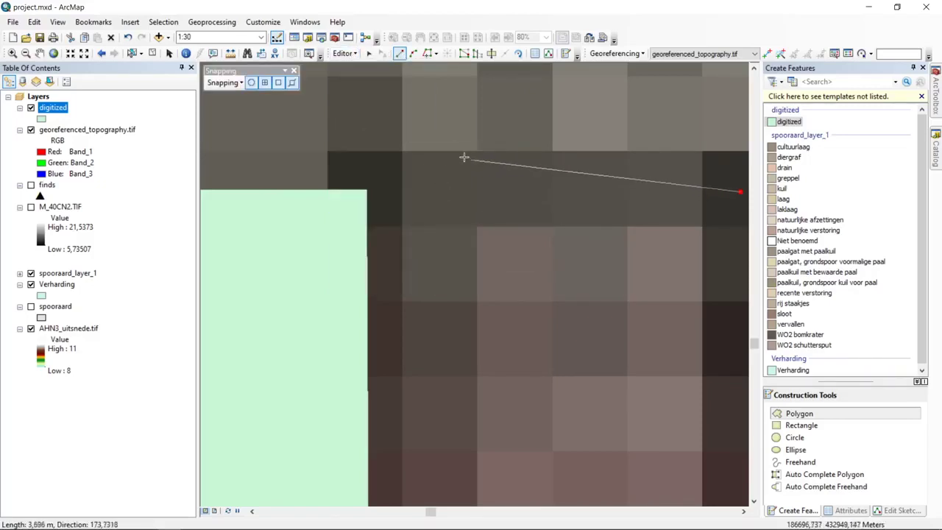
scroll(323, 136, up, 1)
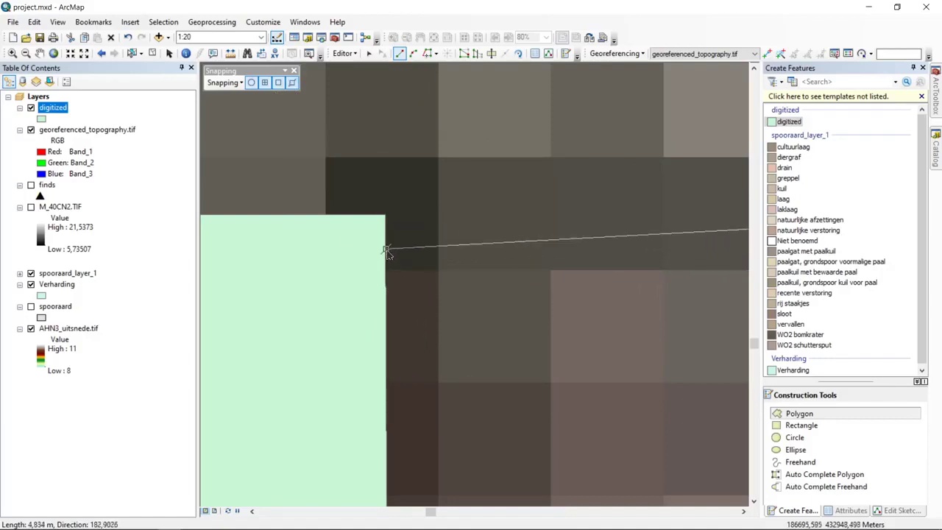
scroll(336, 185, down, 2)
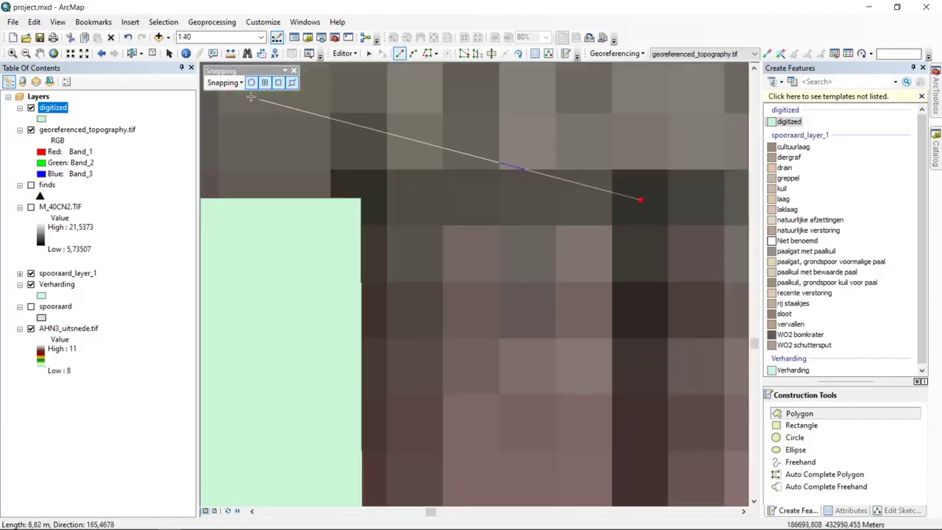
click(238, 83)
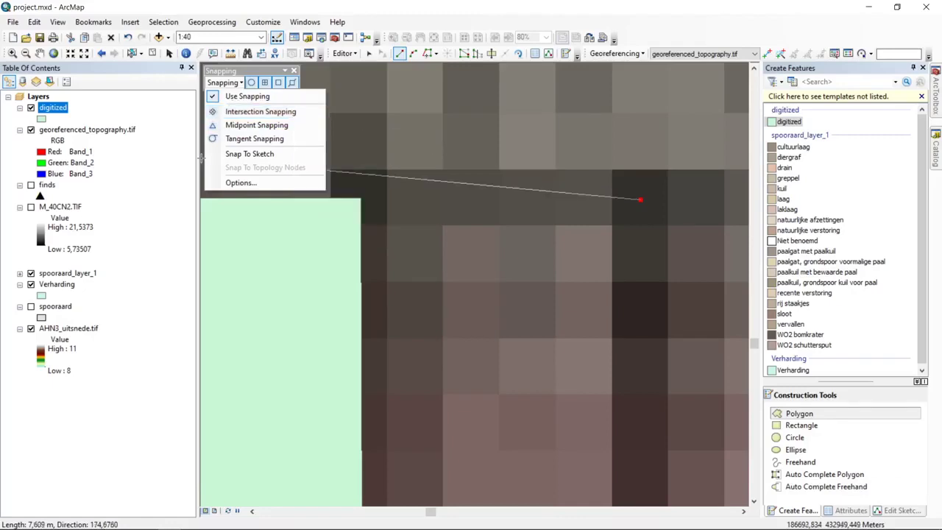
- Set the snapping tolerance to 100 pixels in Snapping Options
click(272, 182)
drag(495, 157, 189, 124)
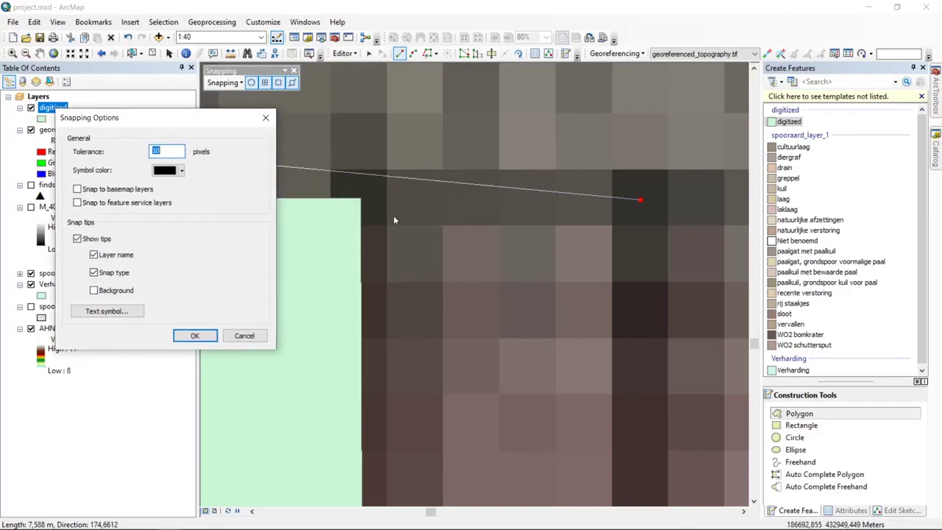
click(164, 149)
drag(170, 151, 66, 155)
text(100)
click(197, 336)
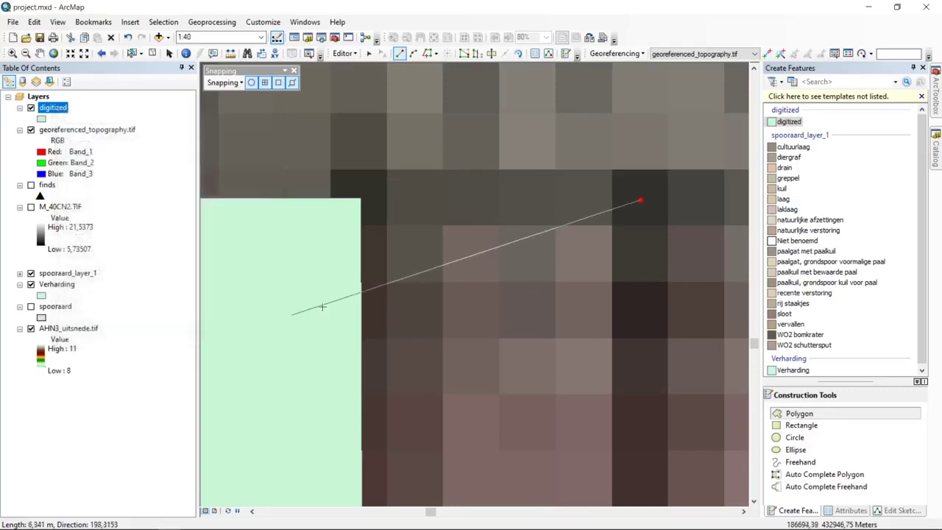
- Zoom in on the green house polygon and the open second-house sketch
scroll(437, 169, down, 5)
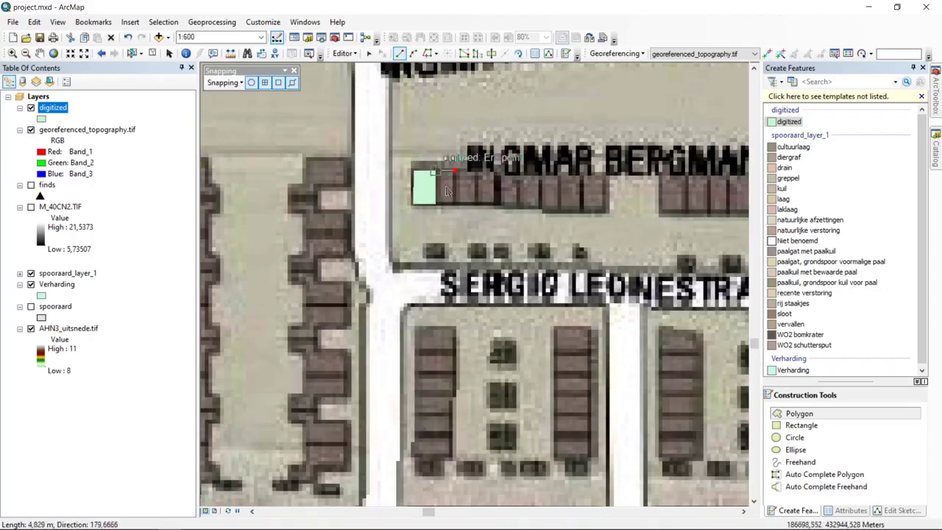
scroll(450, 191, down, 1)
scroll(451, 190, up, 2)
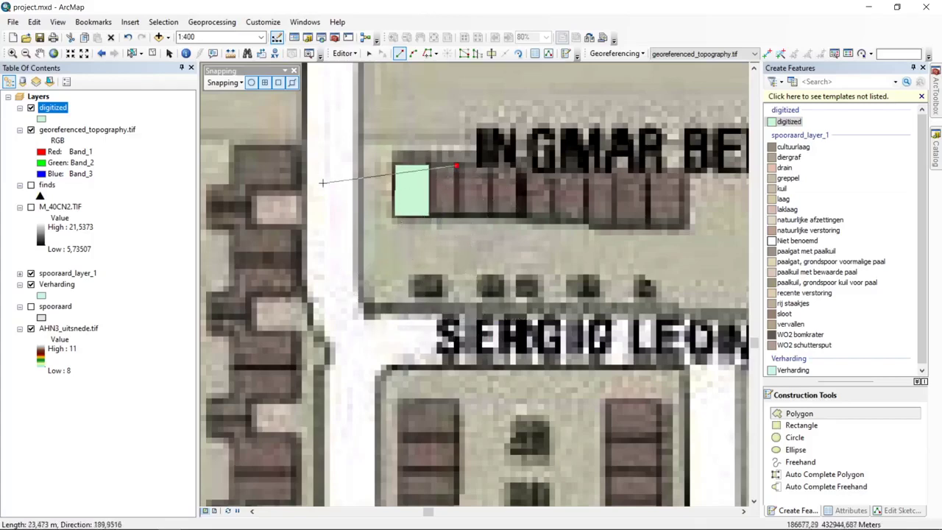
scroll(410, 109, up, 1)
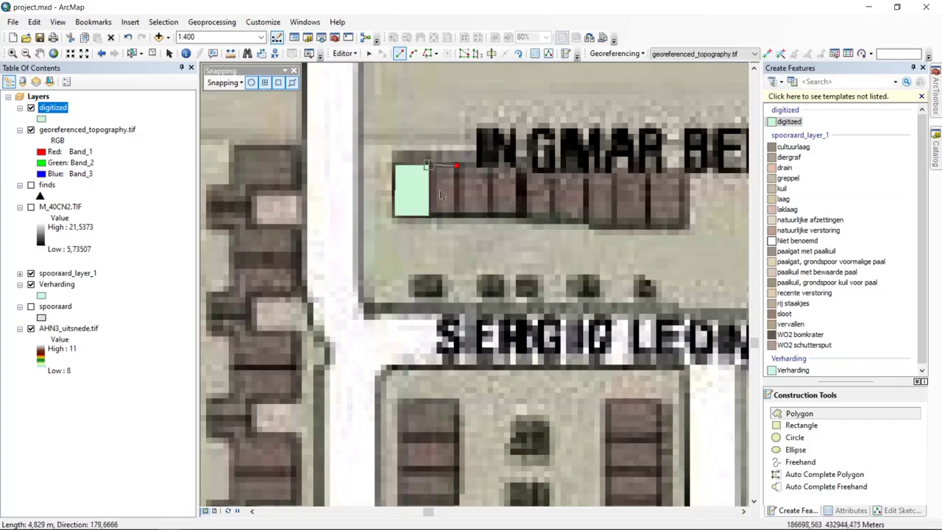
scroll(451, 169, down, 3)
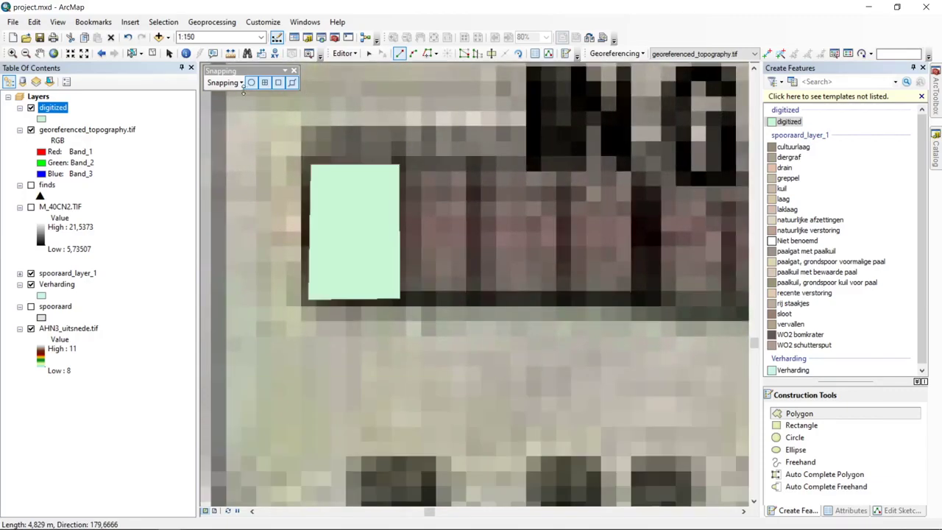
- Raise the snapping tolerance to 150 pixels in Snapping Options
click(236, 83)
click(250, 178)
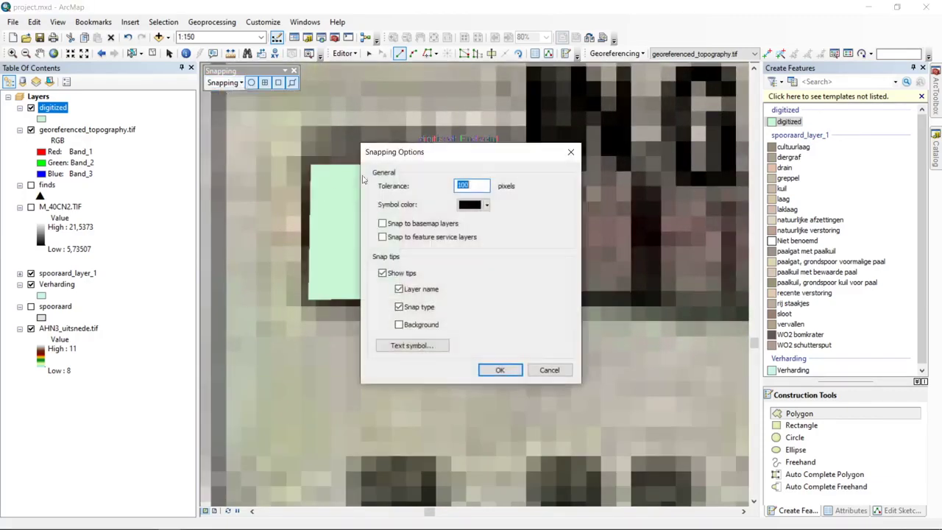
text(15)
text(0)
click(499, 370)
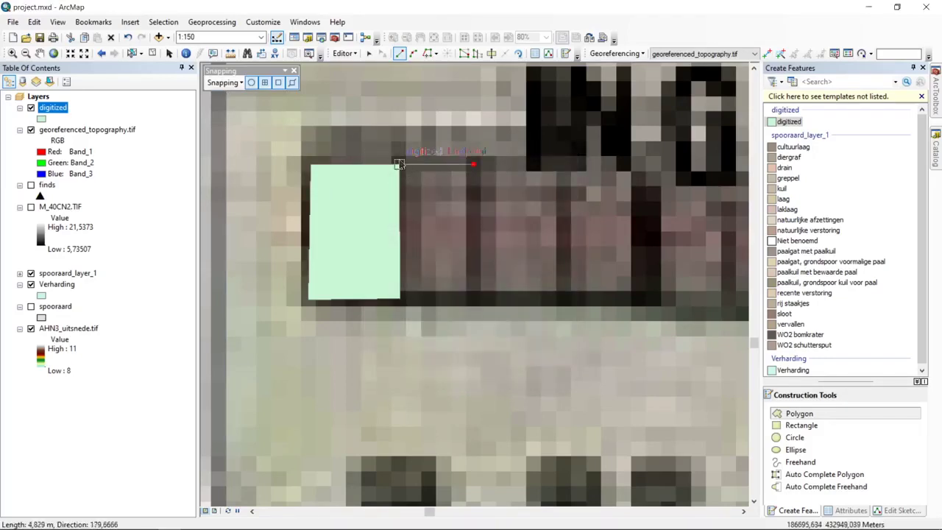
scroll(442, 180, down, 5)
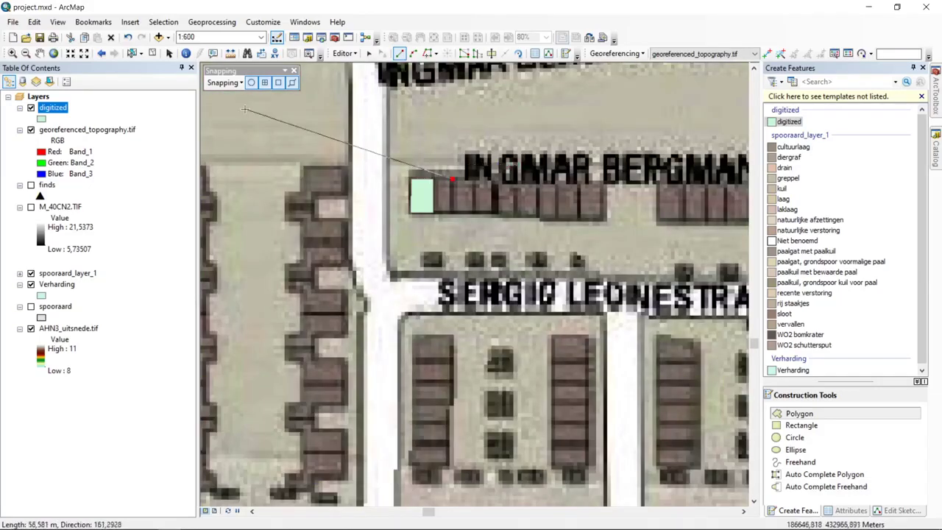
click(223, 82)
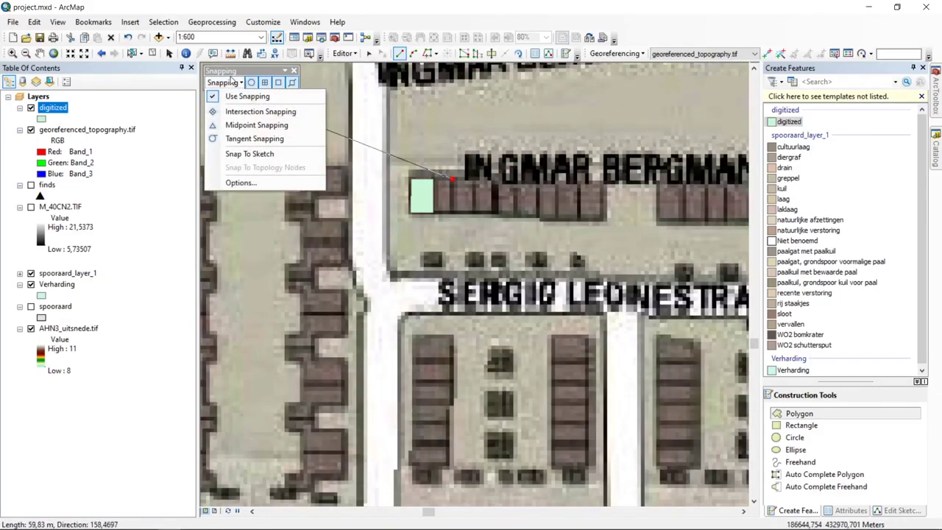
click(248, 184)
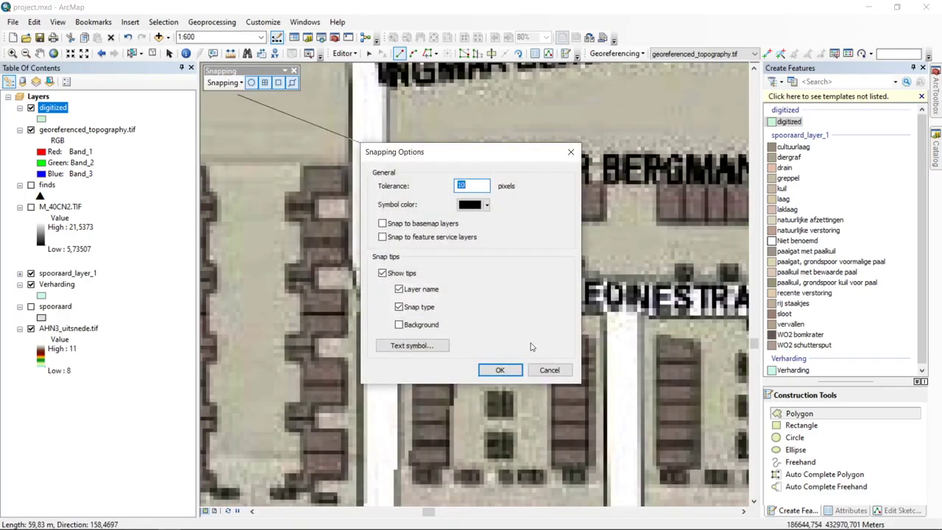
click(552, 375)
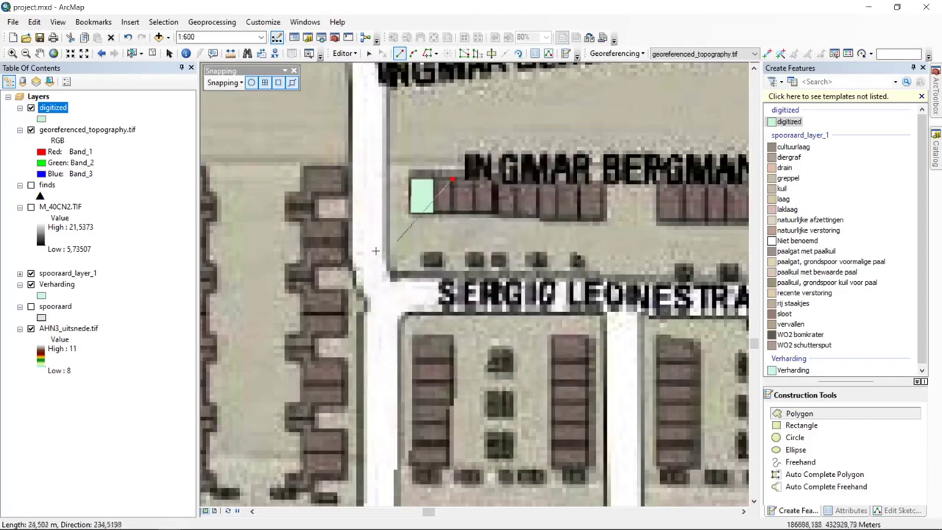
scroll(421, 184, up, 3)
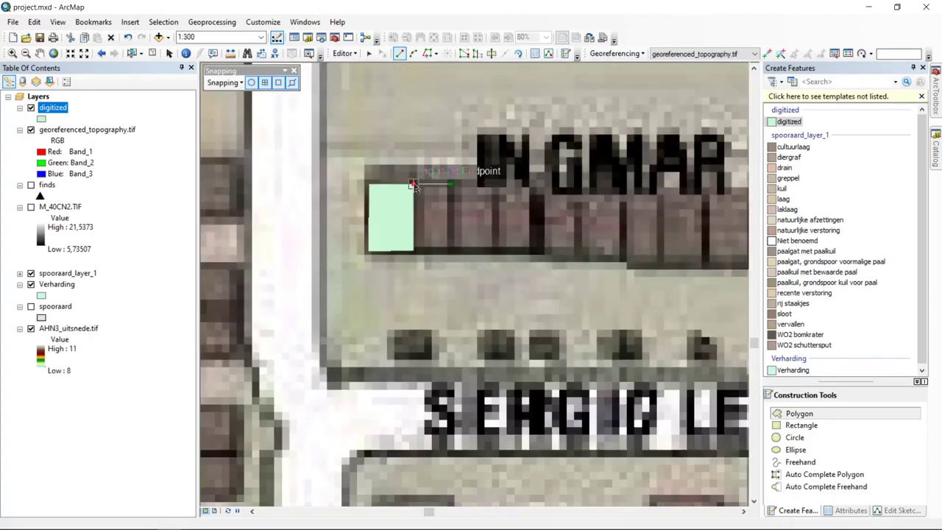
- Snap the remaining corners to the first house's edge and finish the second house sketch
click(414, 184)
click(414, 251)
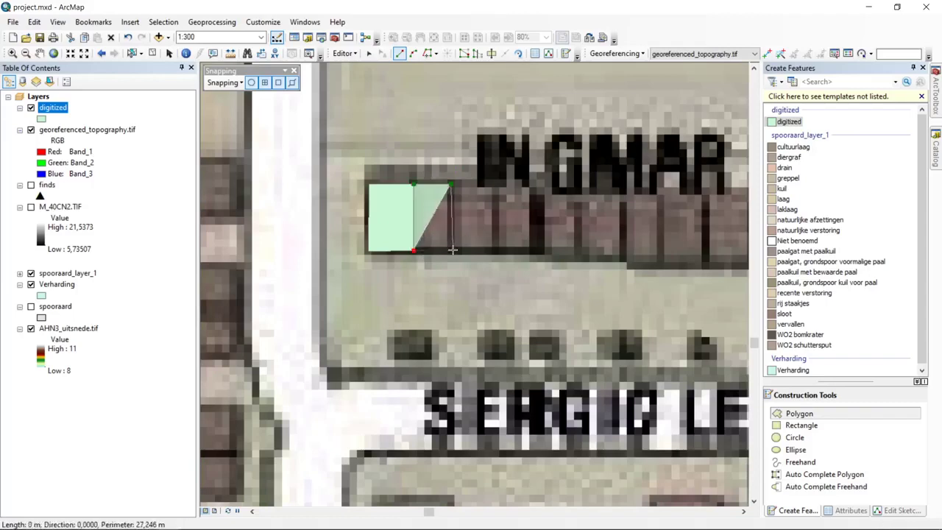
click(452, 250)
right_click(450, 247)
click(485, 460)
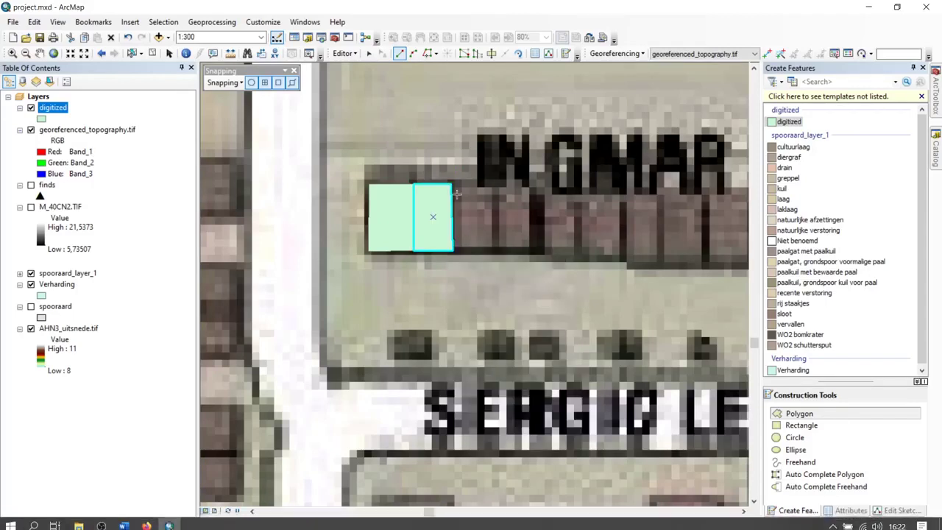
- Stop the editing session, saving edits, and zoom out to show both house polygons
click(344, 54)
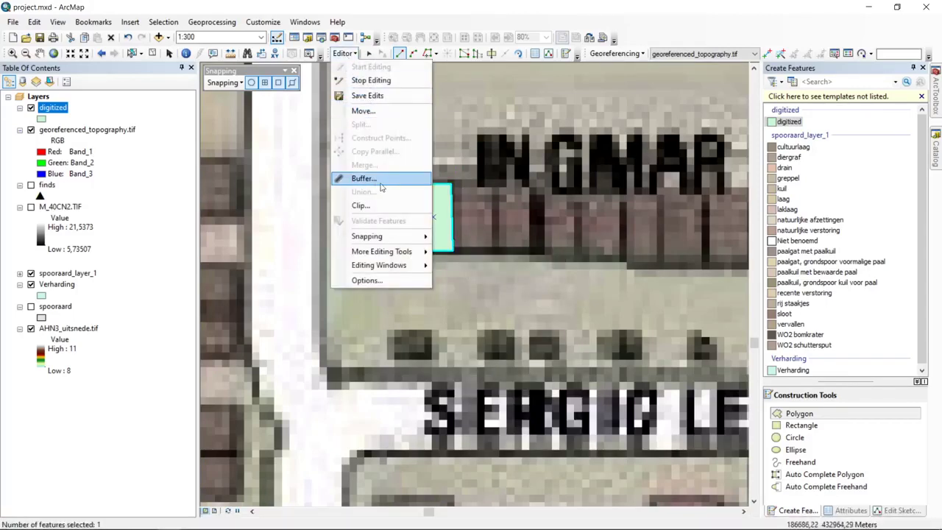
click(363, 67)
click(344, 53)
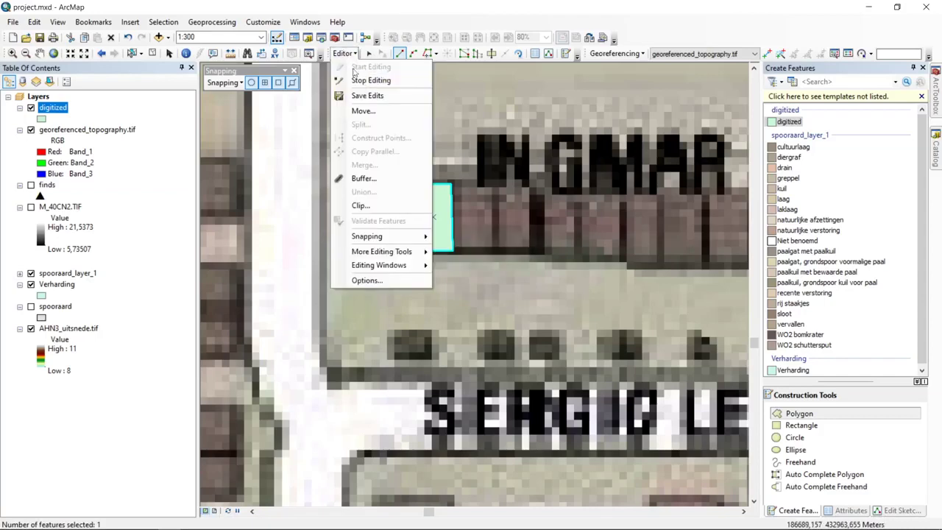
click(360, 79)
click(428, 309)
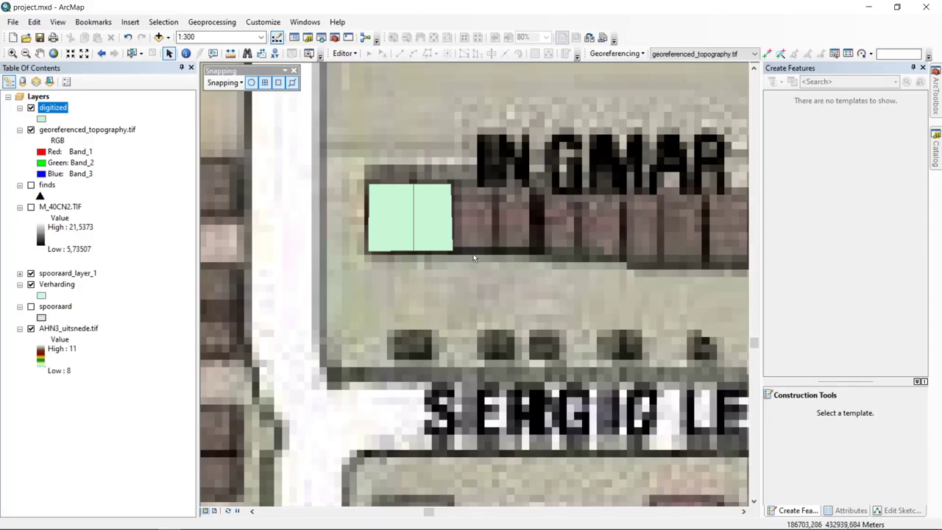
scroll(427, 169, up, 2)
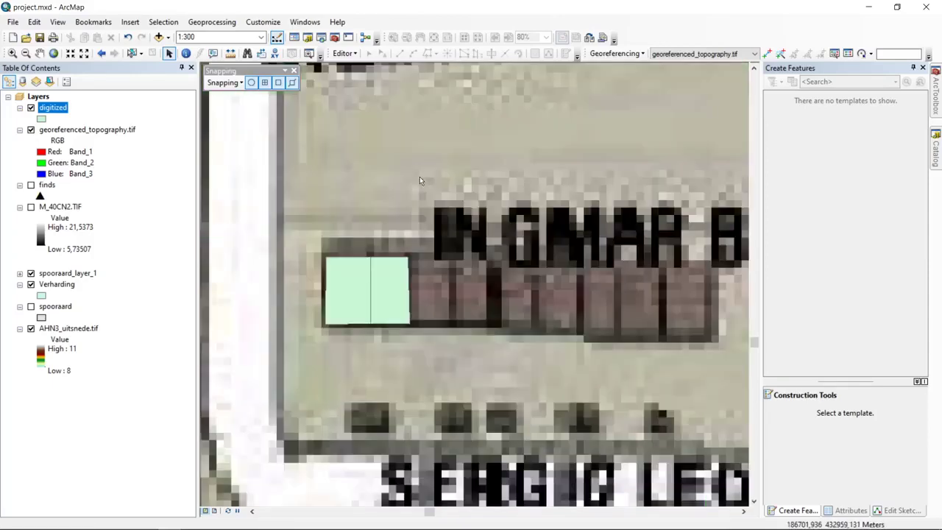
scroll(416, 184, down, 2)
scroll(415, 184, up, 3)
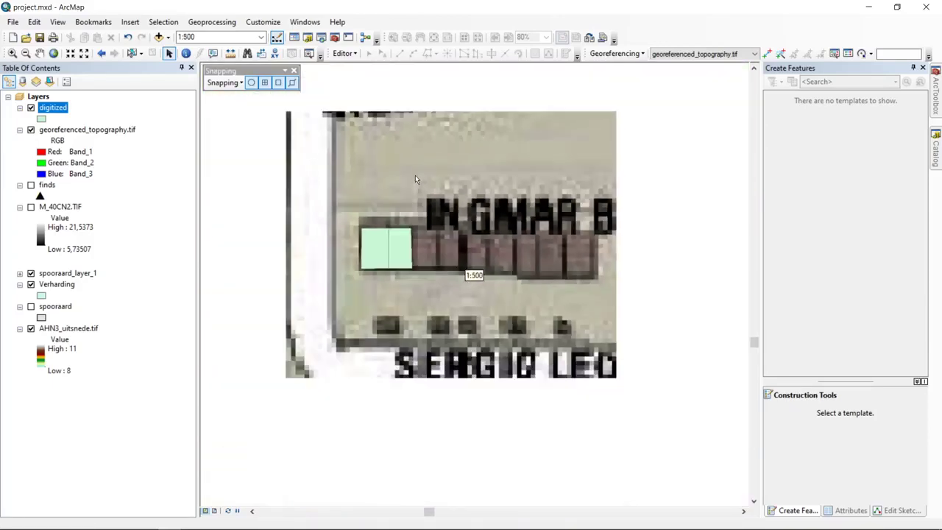